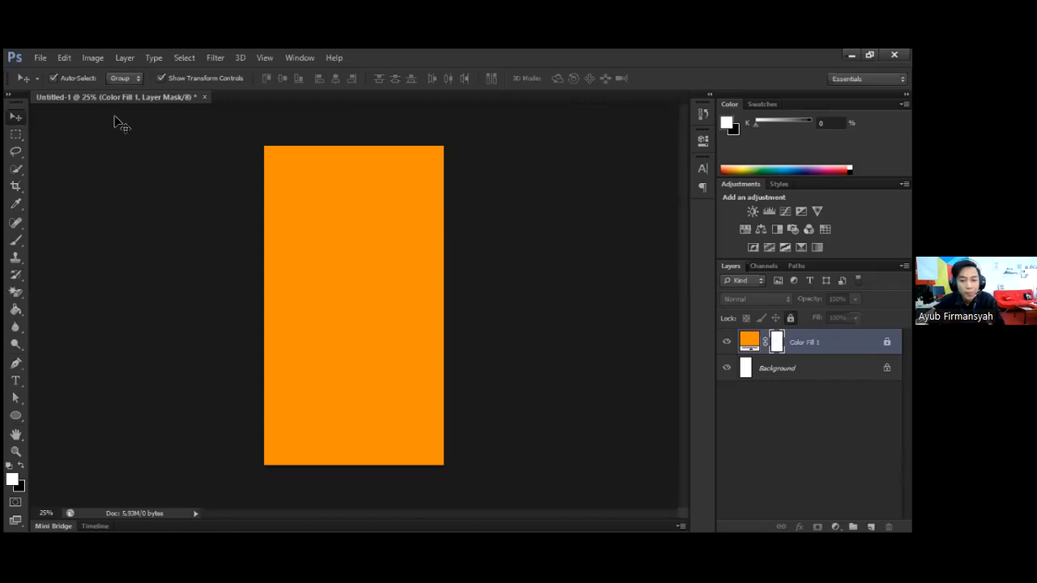
click(44, 56)
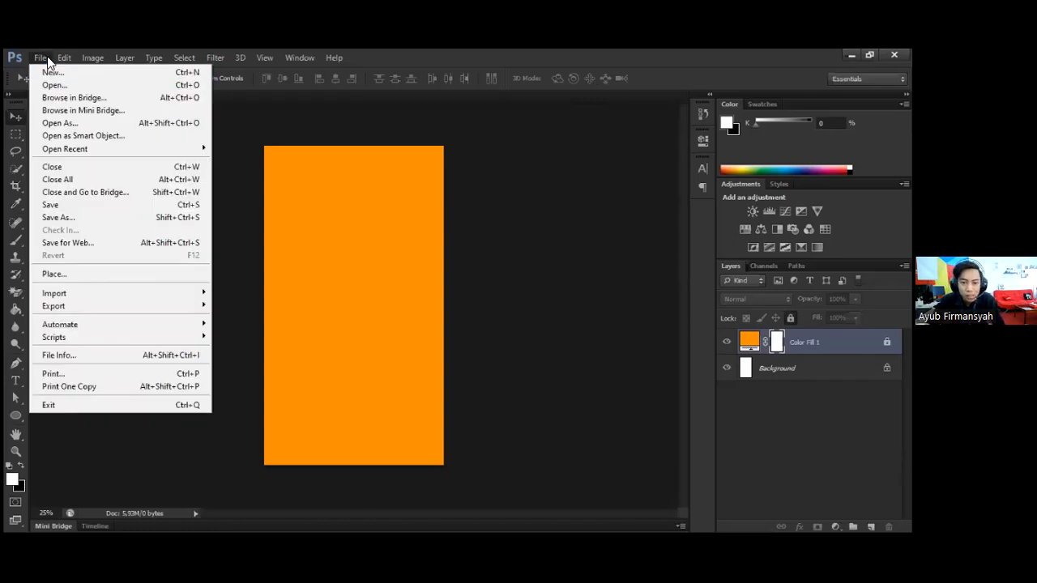
key(Right)
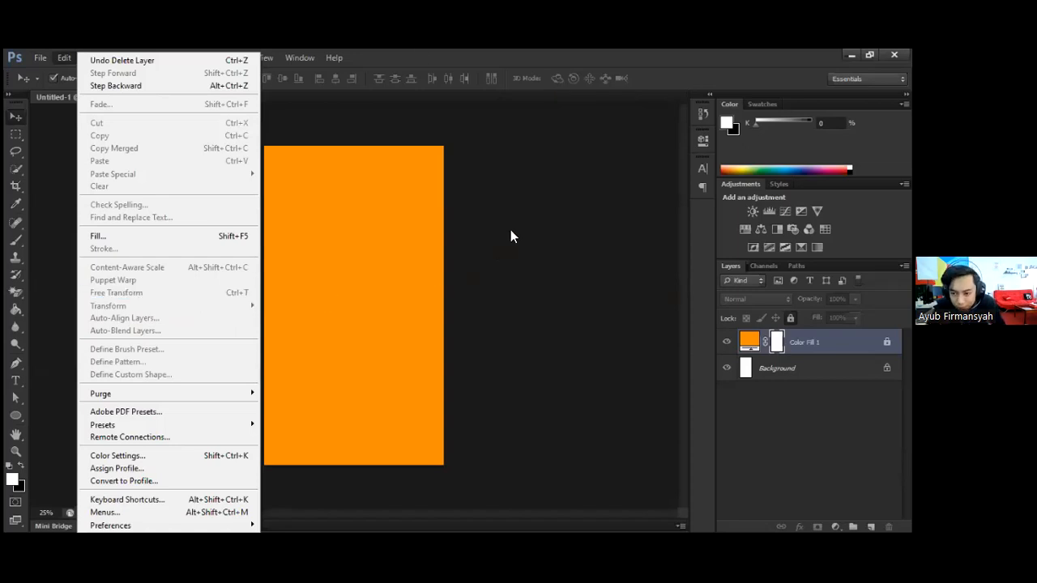
click(259, 114)
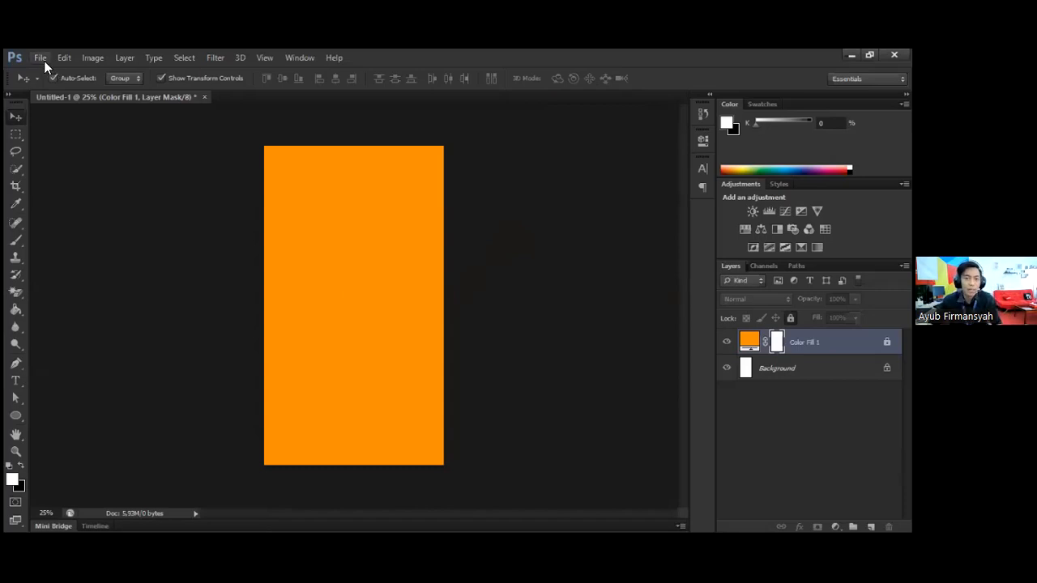
Start a new document and name it "Project kelas desain"
click(43, 58)
click(48, 72)
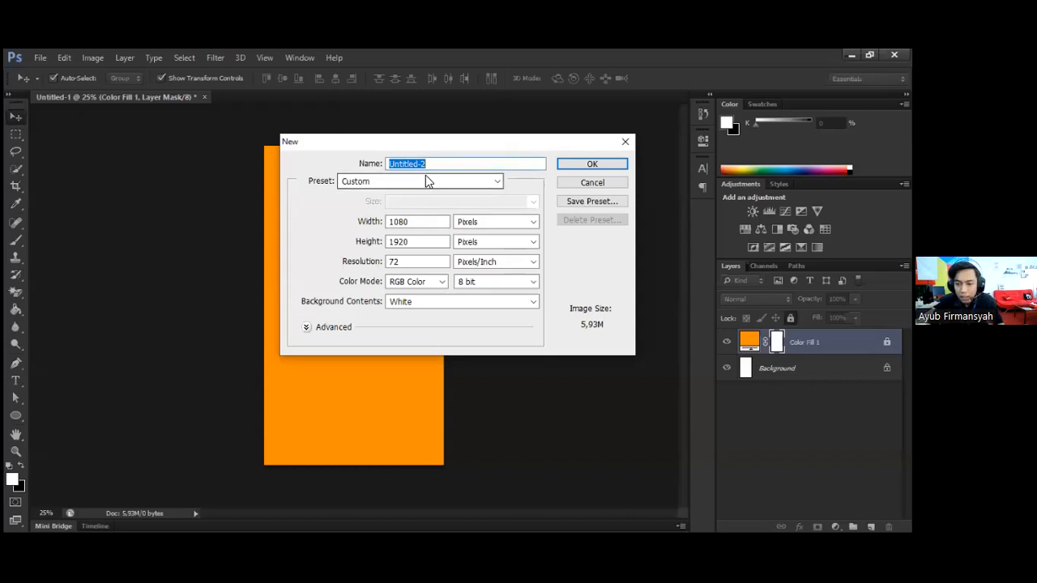
text(P)
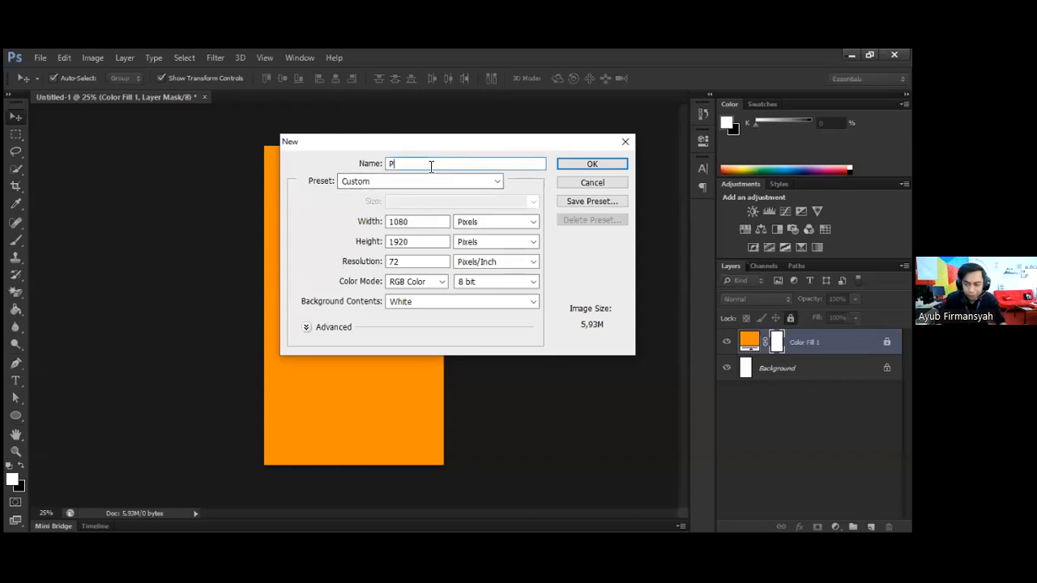
text(rojec)
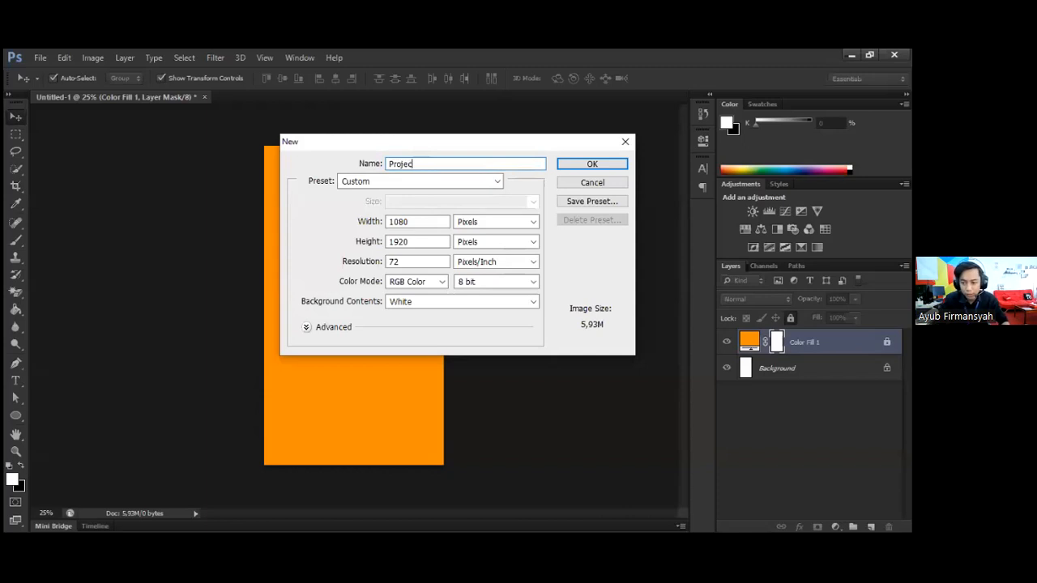
text(t kelas desain)
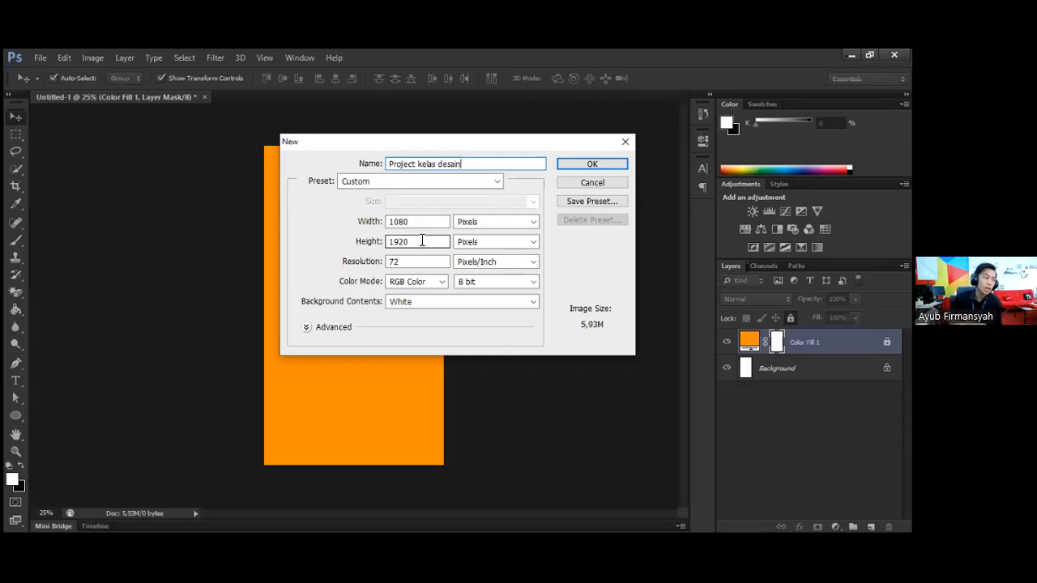
Set the new document's resolution to 300 pixels/inch
click(422, 261)
click(419, 222)
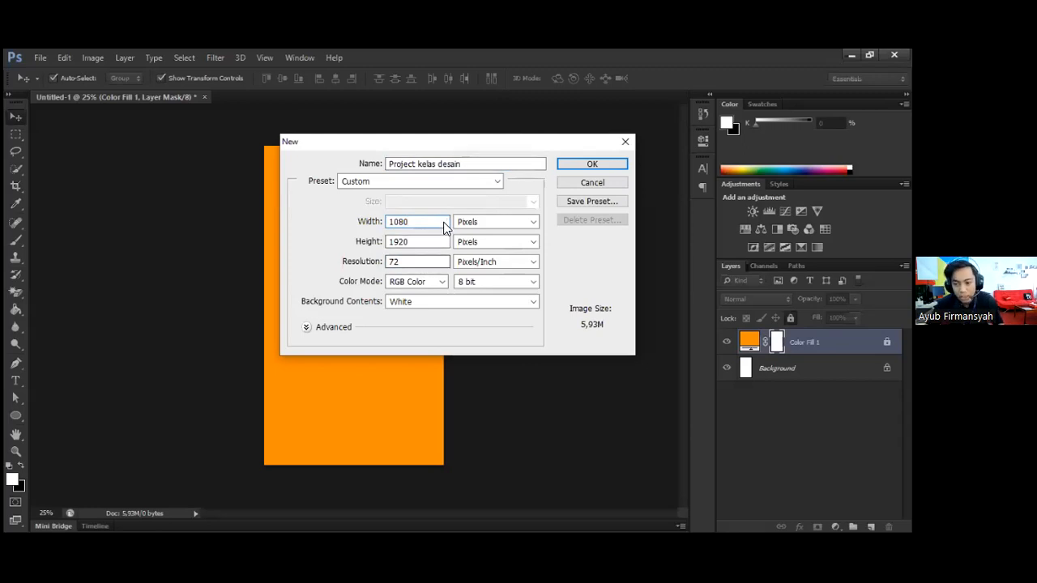
click(411, 263)
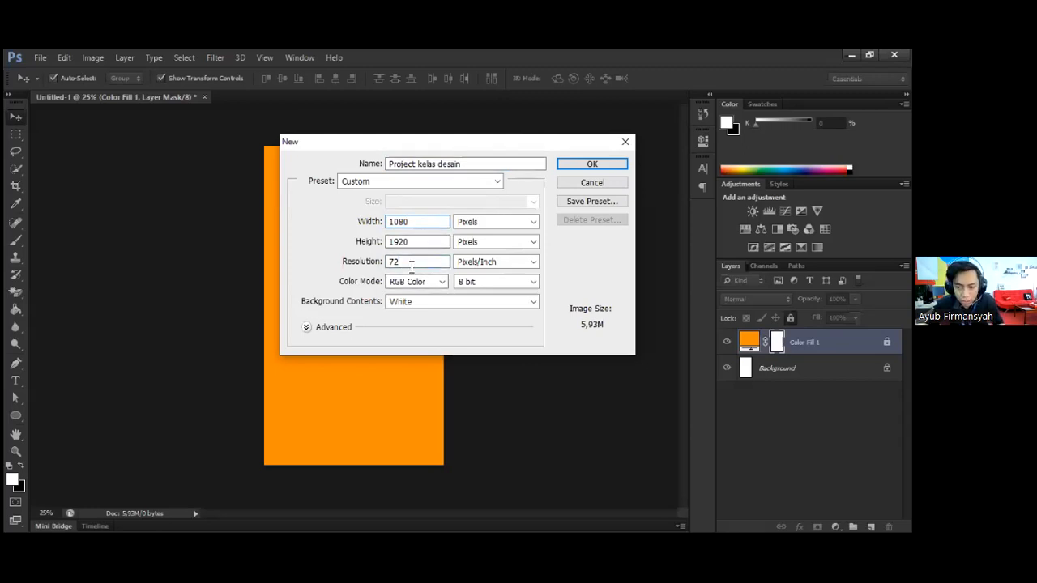
key(BackSpace)
key(BackSpace)
text(30)
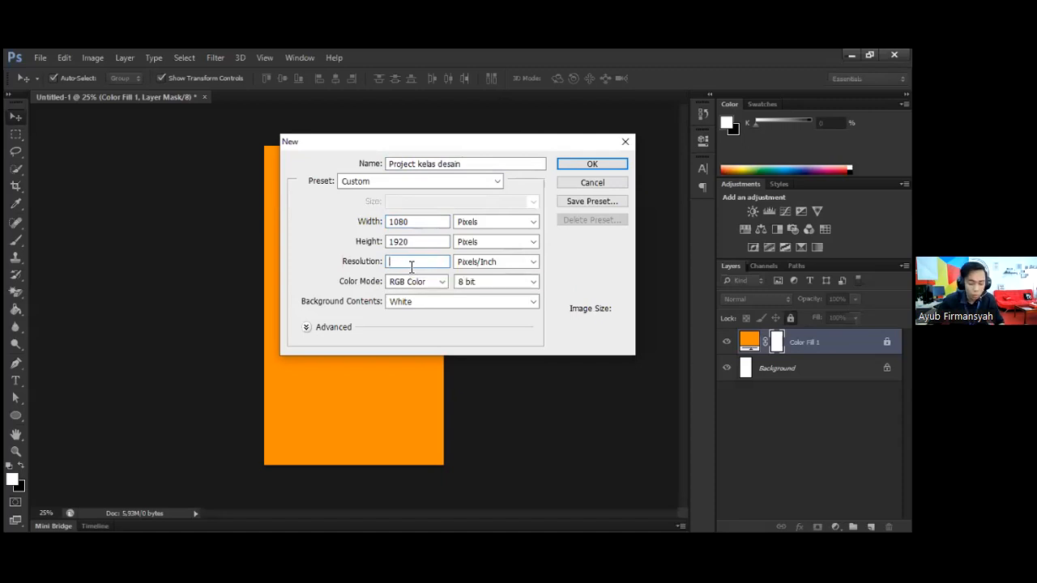
text(0)
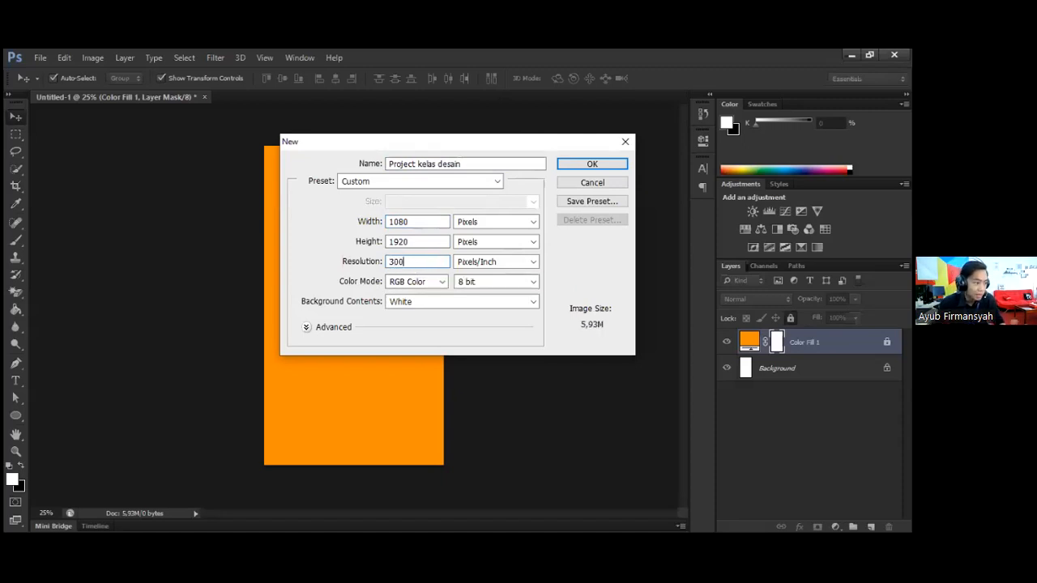
Set the resolution to 72 pixels/inch and create the 1080 x 1920 pixel RGB document with a white background
key(BackSpace)
key(BackSpace)
key(BackSpace)
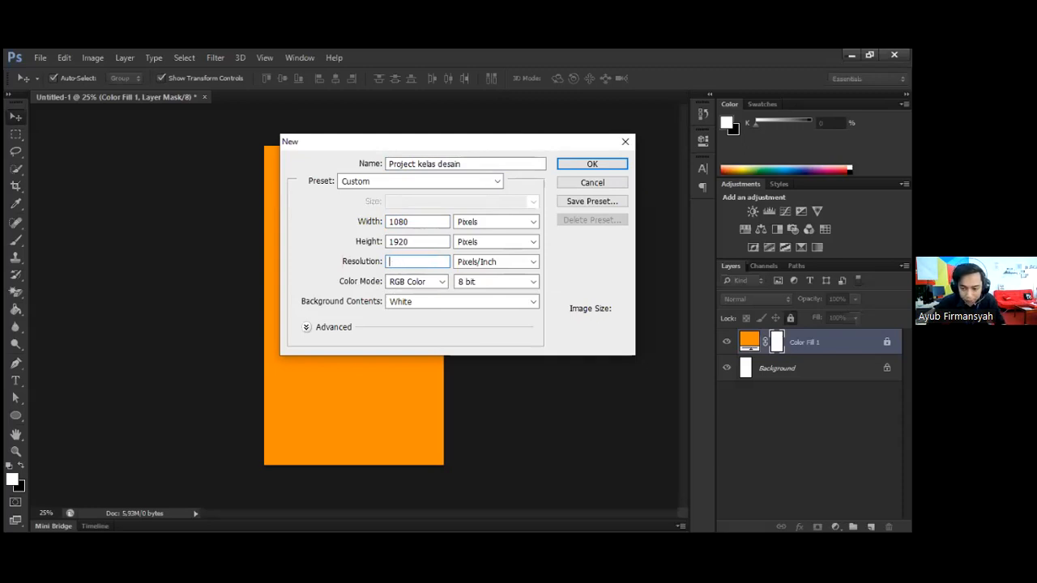
text(1080)
key(BackSpace)
key(BackSpace)
key(BackSpace)
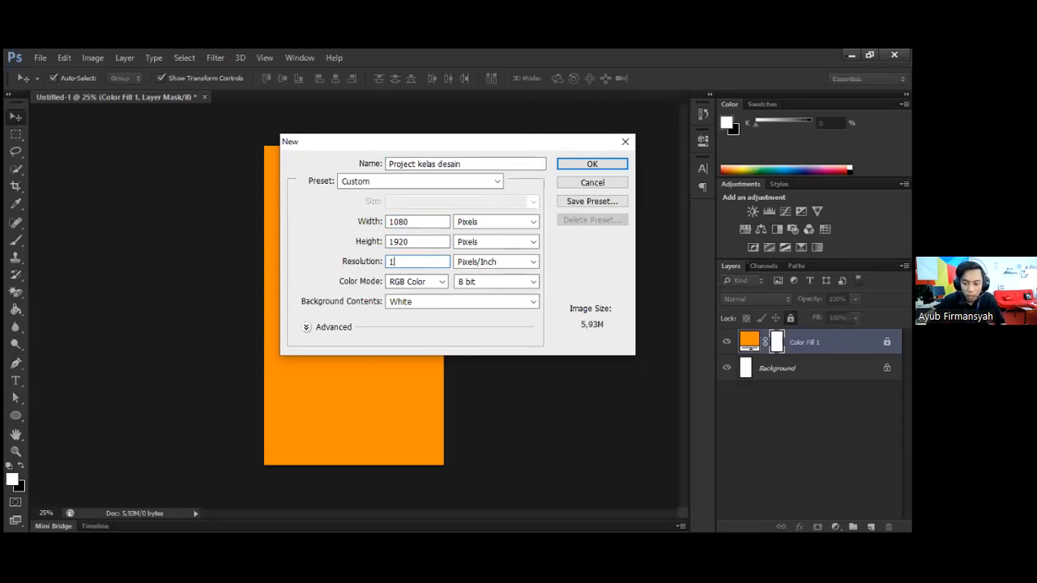
text(72)
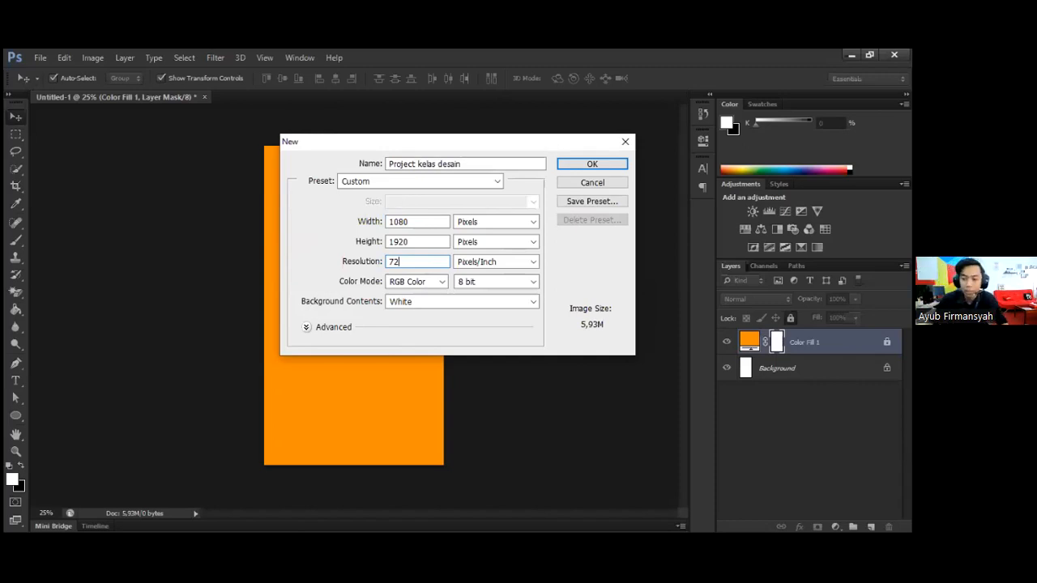
click(578, 163)
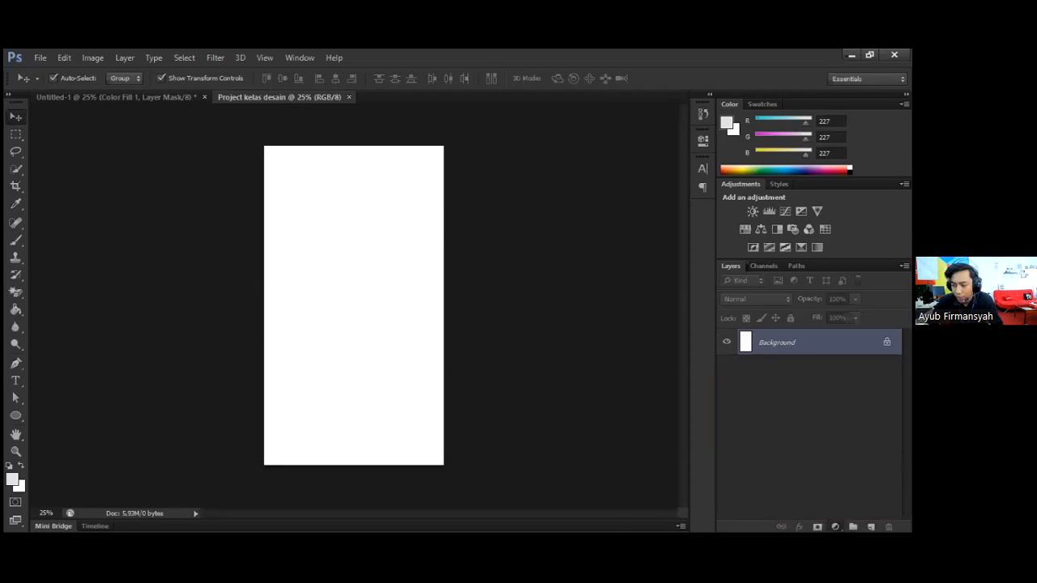
Add a Solid Color fill layer above the background, trying several hues and settling on bright red (#ff0600)
click(835, 527)
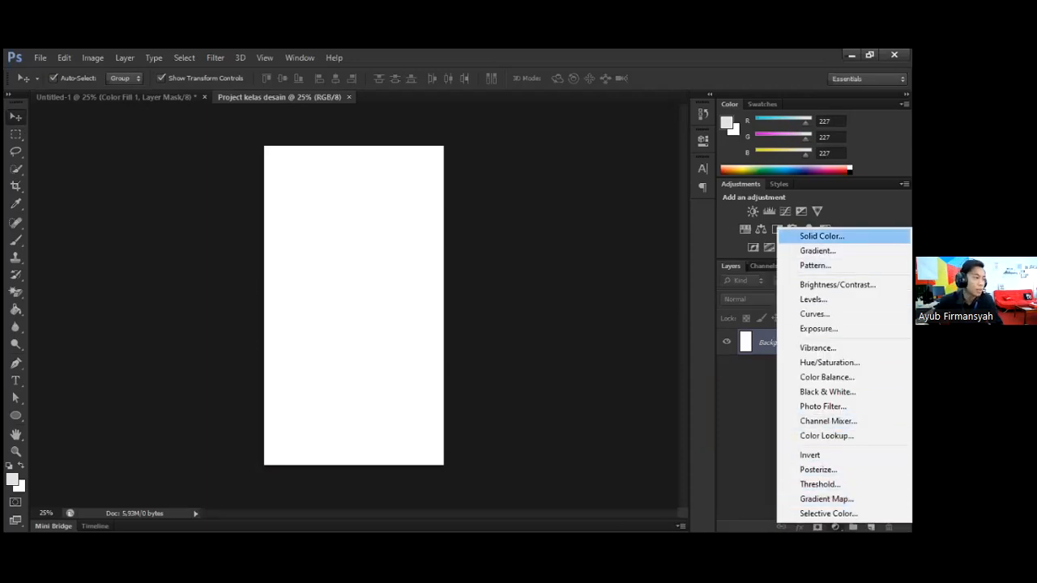
click(822, 236)
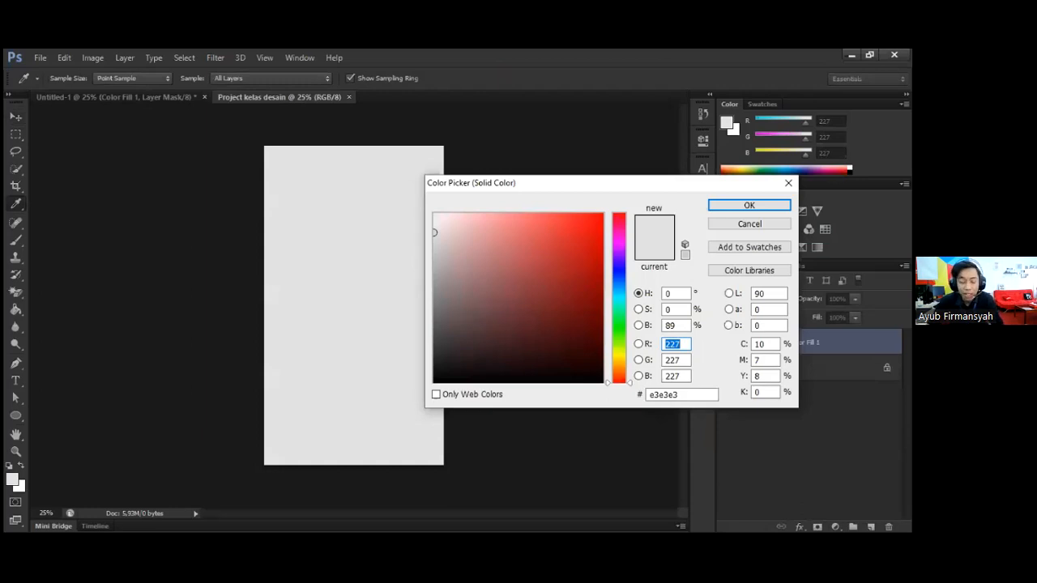
drag(566, 331, 620, 398)
click(622, 307)
drag(624, 318, 630, 219)
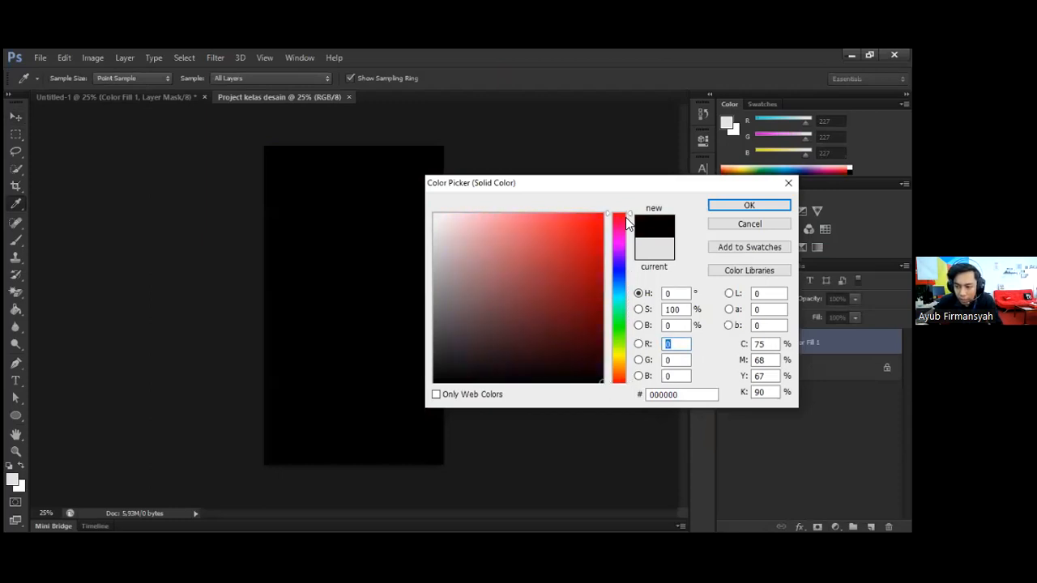
click(601, 215)
click(620, 245)
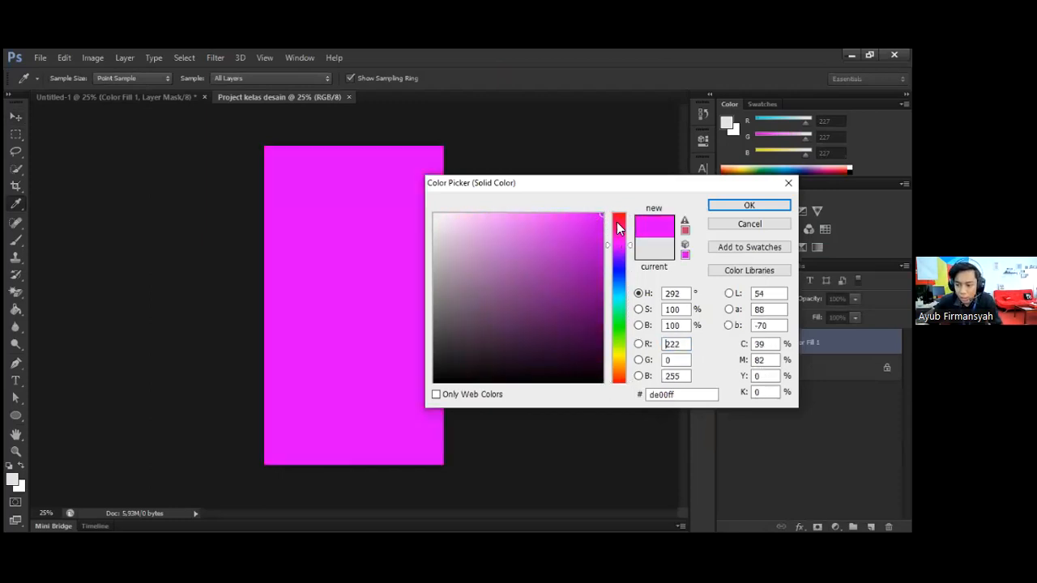
click(618, 272)
click(619, 302)
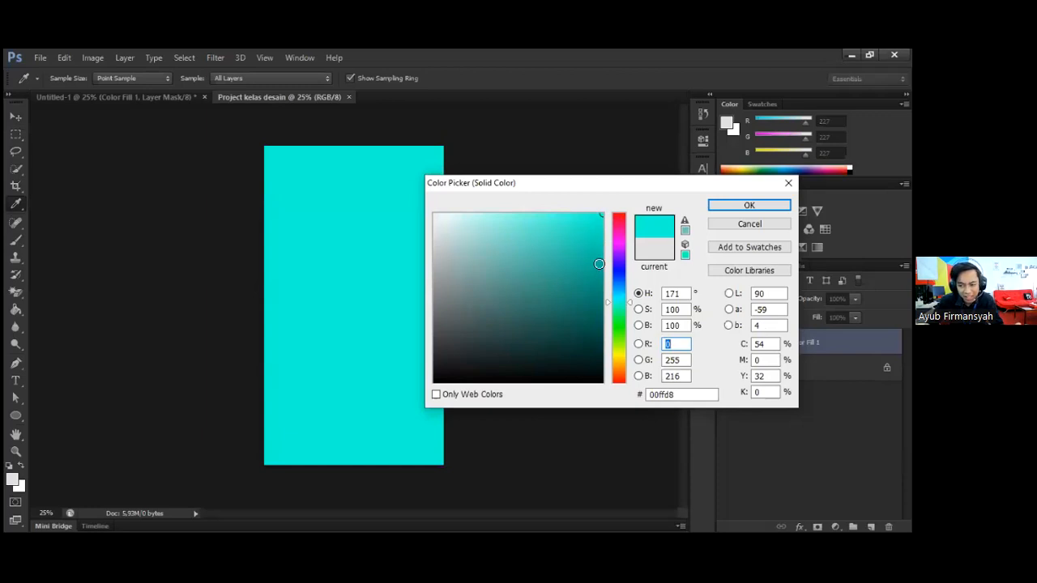
click(620, 360)
drag(620, 360, 619, 381)
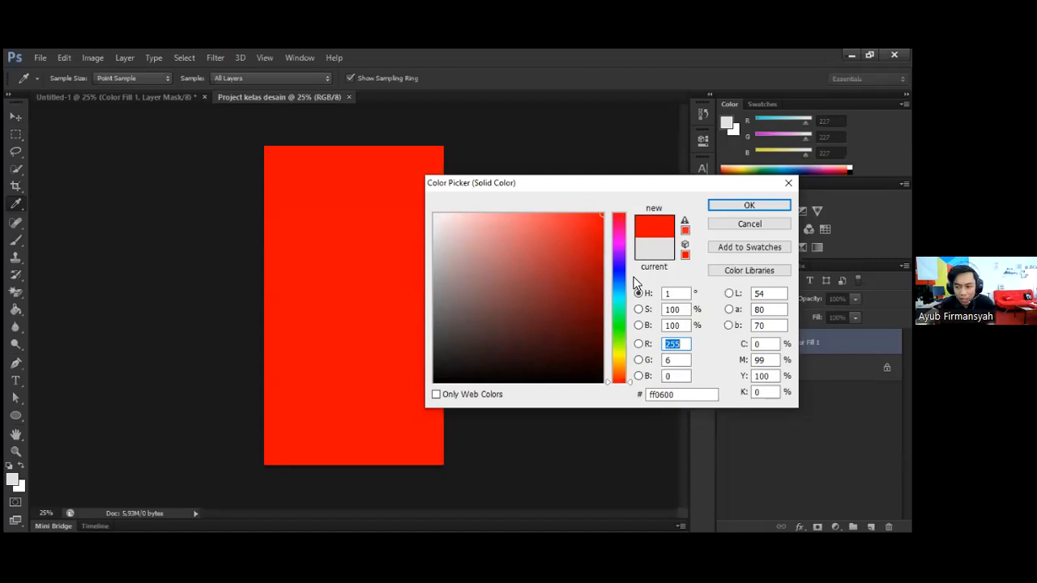
click(750, 205)
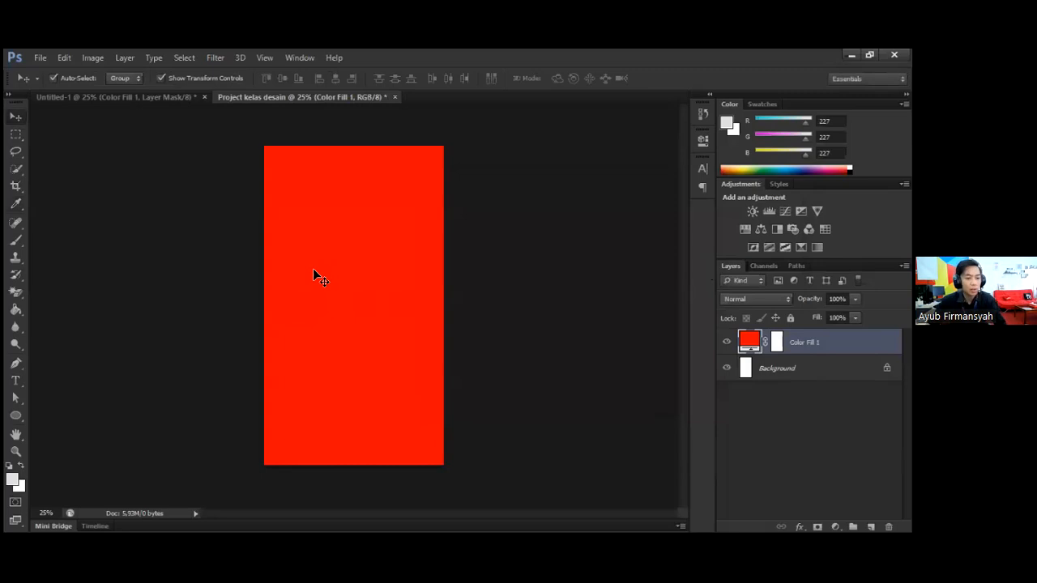
Draw a circle about 556 px in diameter near the middle of the red canvas with the Ellipse tool
drag(21, 418, 65, 439)
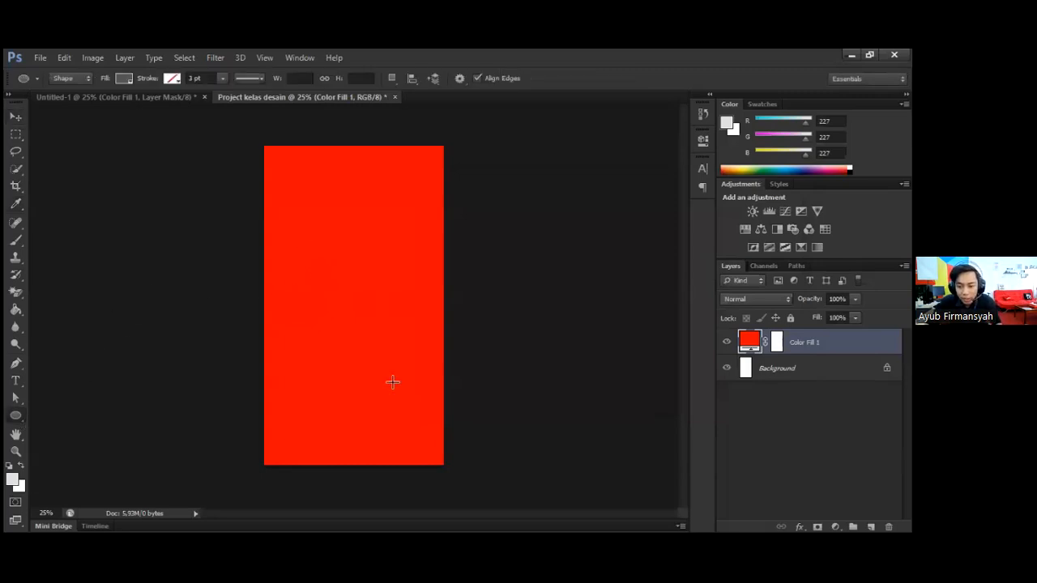
drag(308, 249, 400, 341)
click(16, 118)
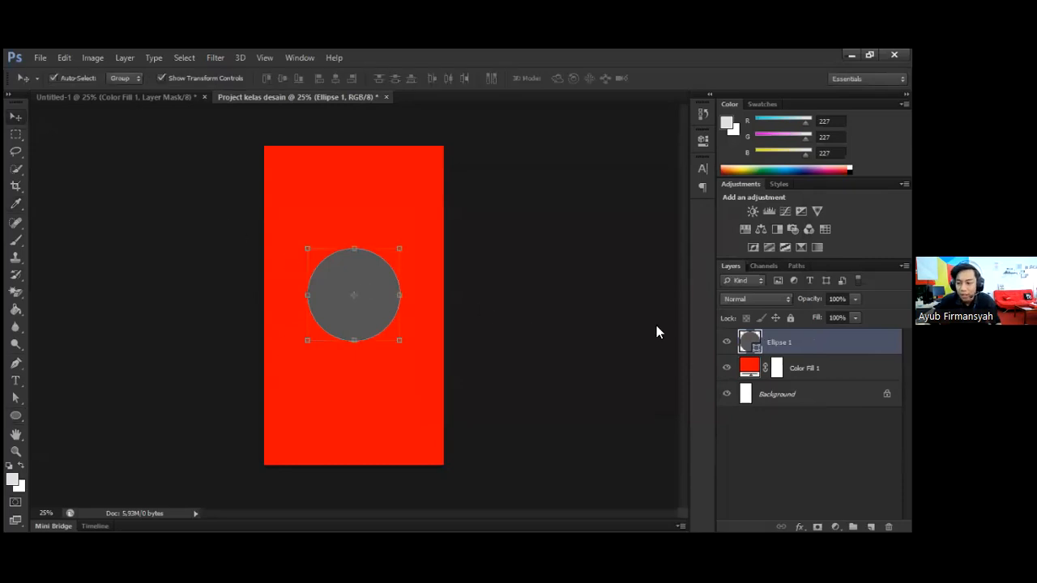
click(835, 526)
click(821, 239)
drag(619, 311, 621, 266)
click(744, 222)
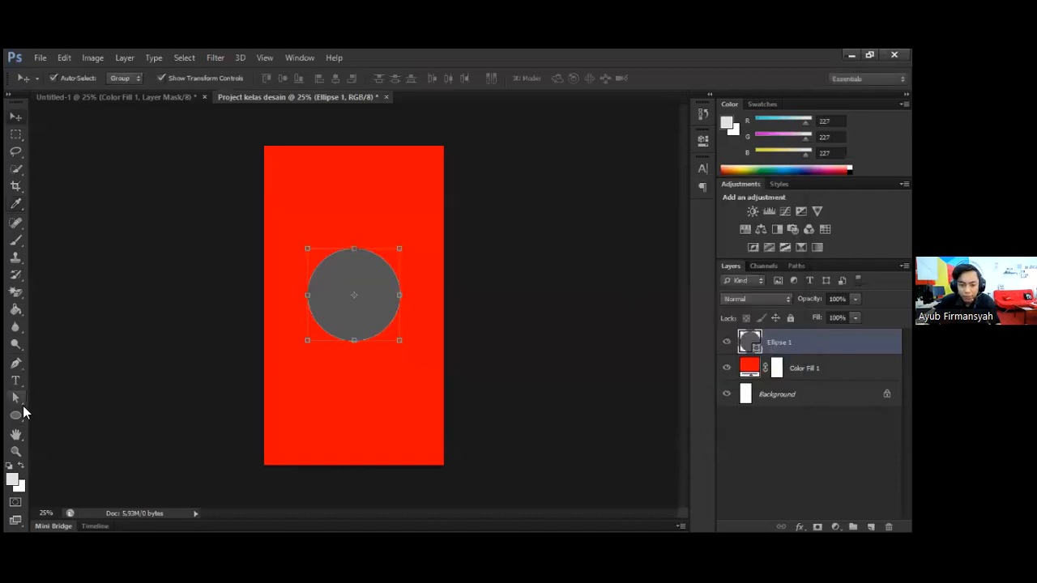
Change the circle's fill to pure blue and deselect the shape
click(15, 415)
click(126, 78)
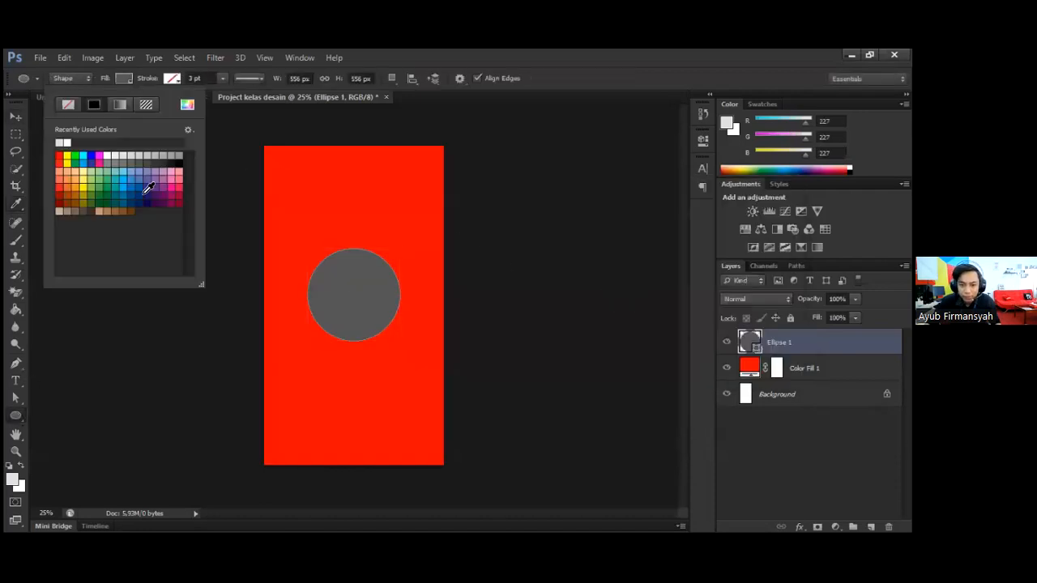
click(90, 155)
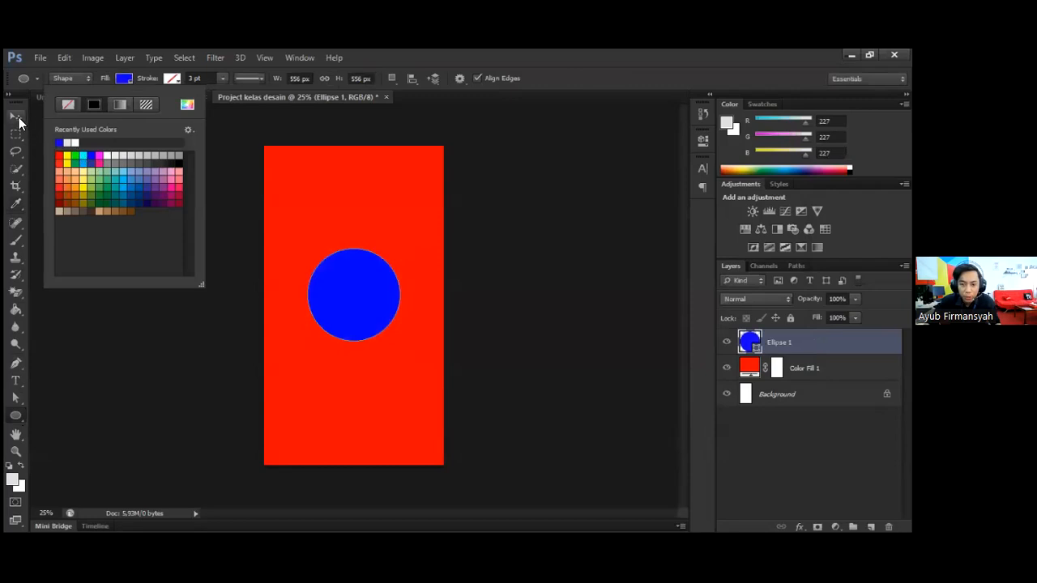
key(v)
click(504, 254)
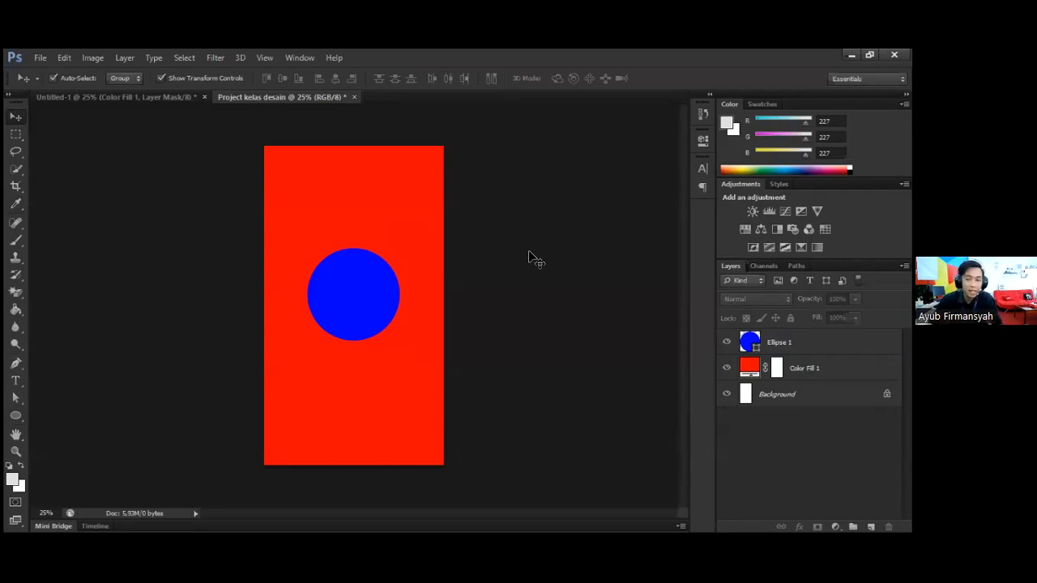
click(401, 200)
click(375, 271)
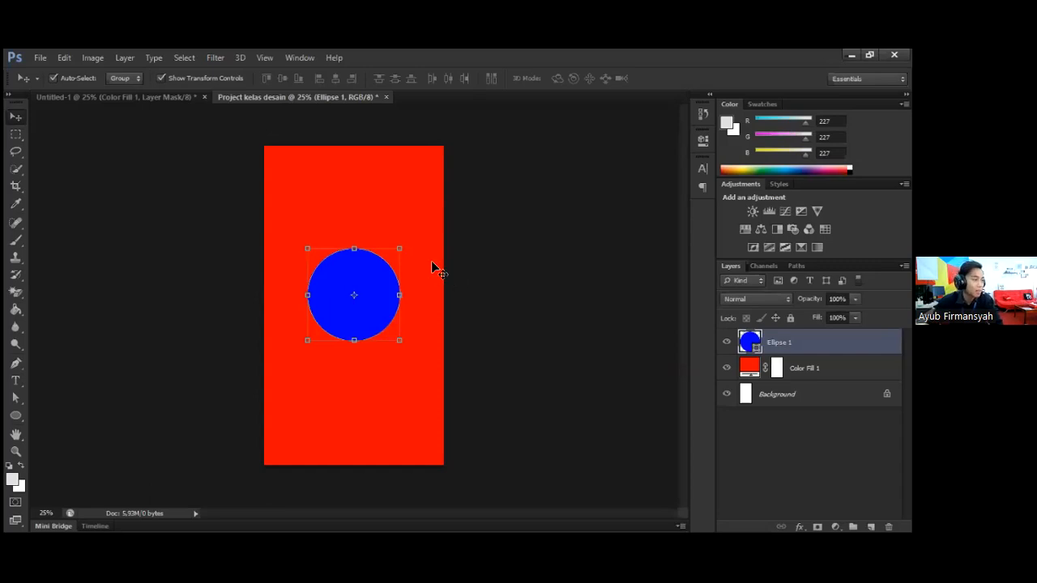
click(582, 221)
click(583, 221)
click(400, 290)
click(540, 259)
Move the blue circle down and back up, leaving it slightly above the middle of the canvas, and deselect it
click(375, 293)
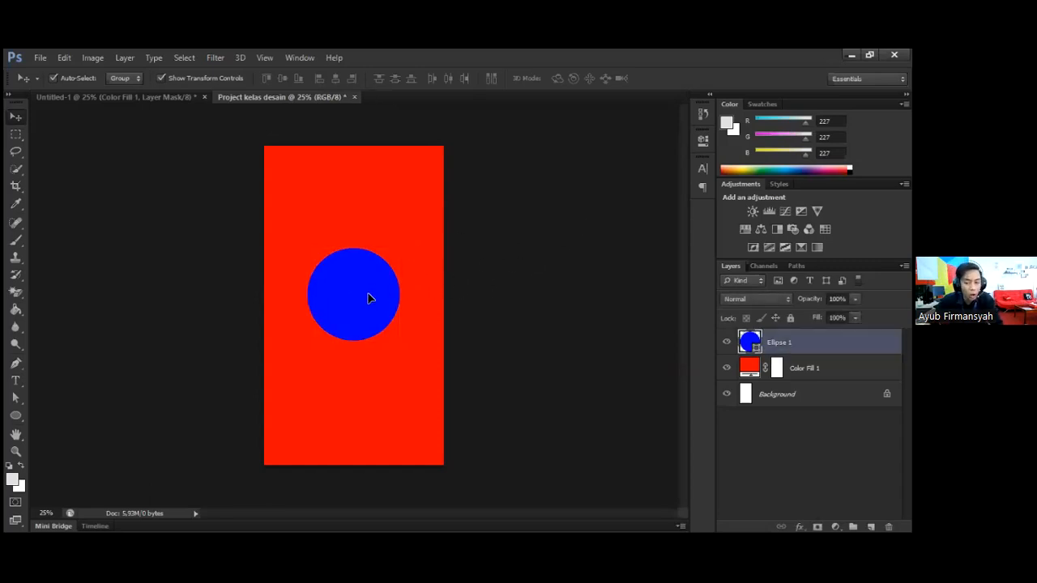
drag(369, 313, 368, 333)
click(544, 271)
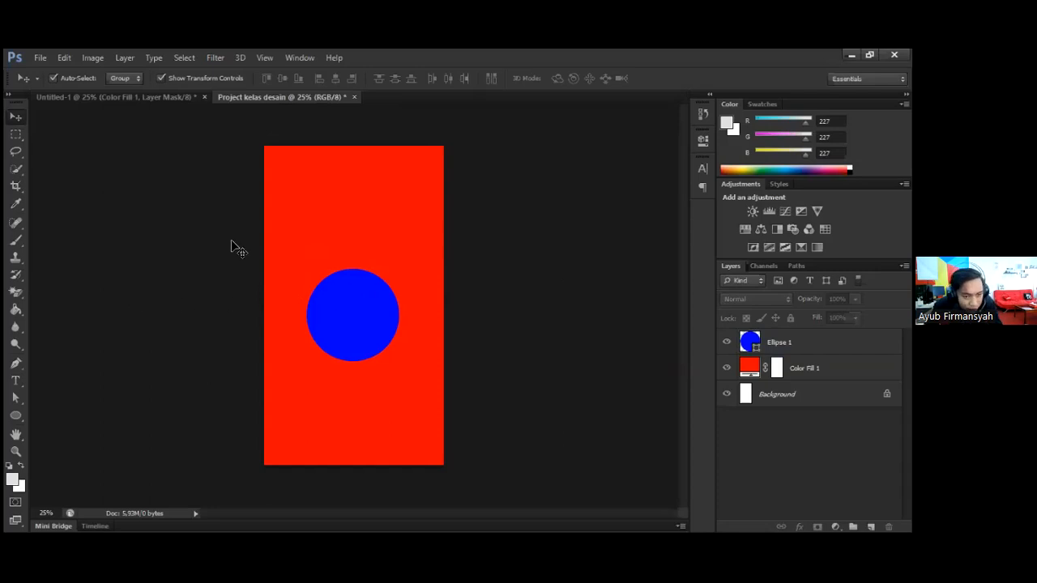
click(350, 304)
drag(352, 305, 352, 264)
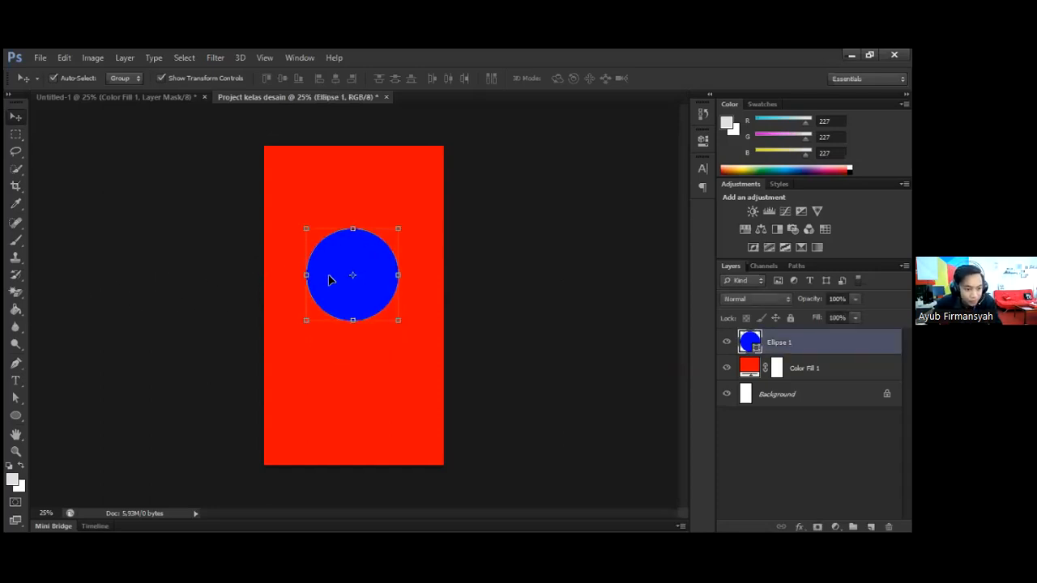
drag(345, 293, 345, 299)
click(539, 267)
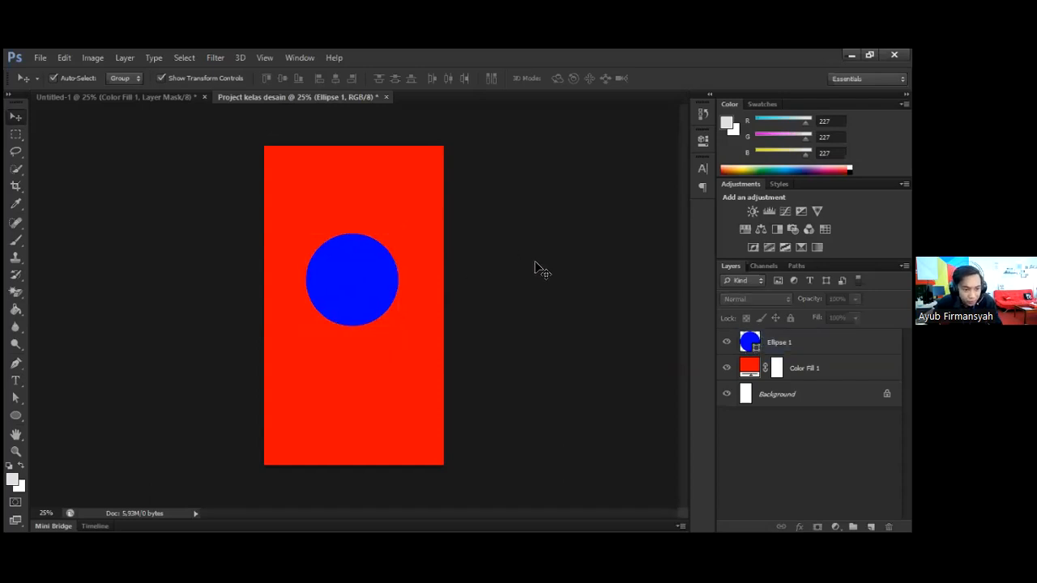
click(363, 292)
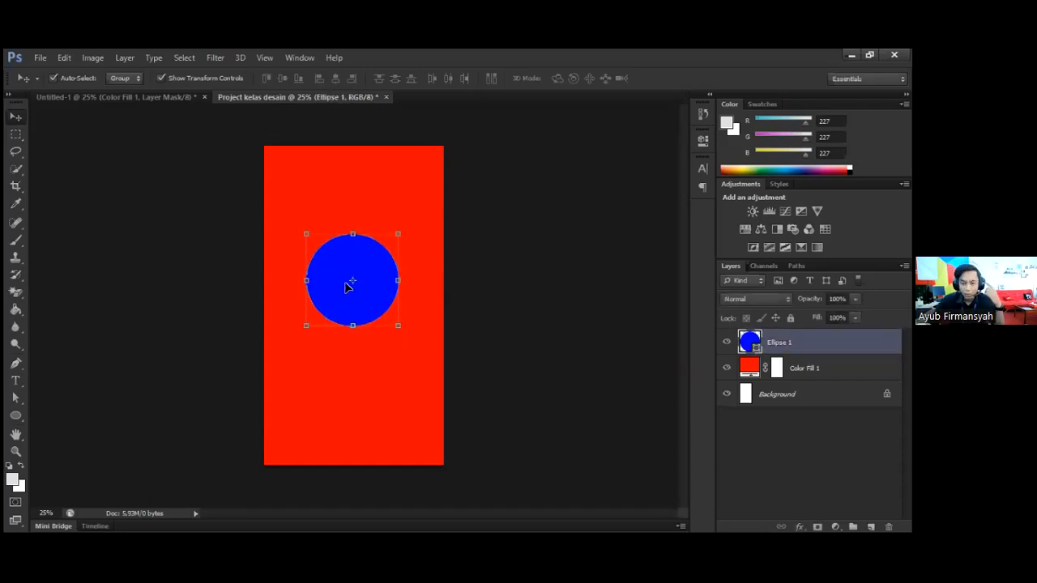
click(449, 286)
click(392, 283)
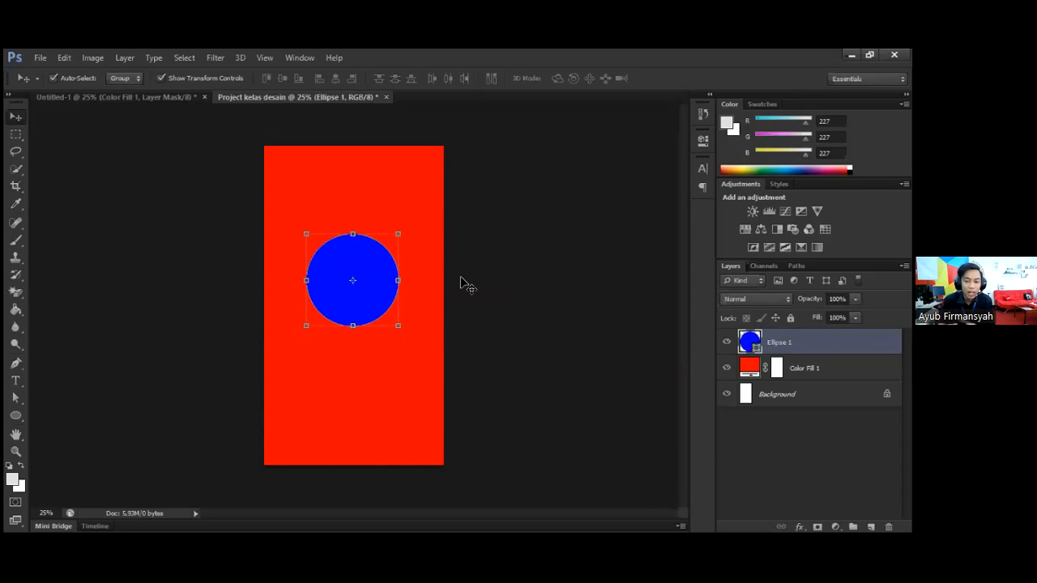
Recolour the blue circle's fill, trying white and black before settling on yellow
click(468, 285)
click(353, 300)
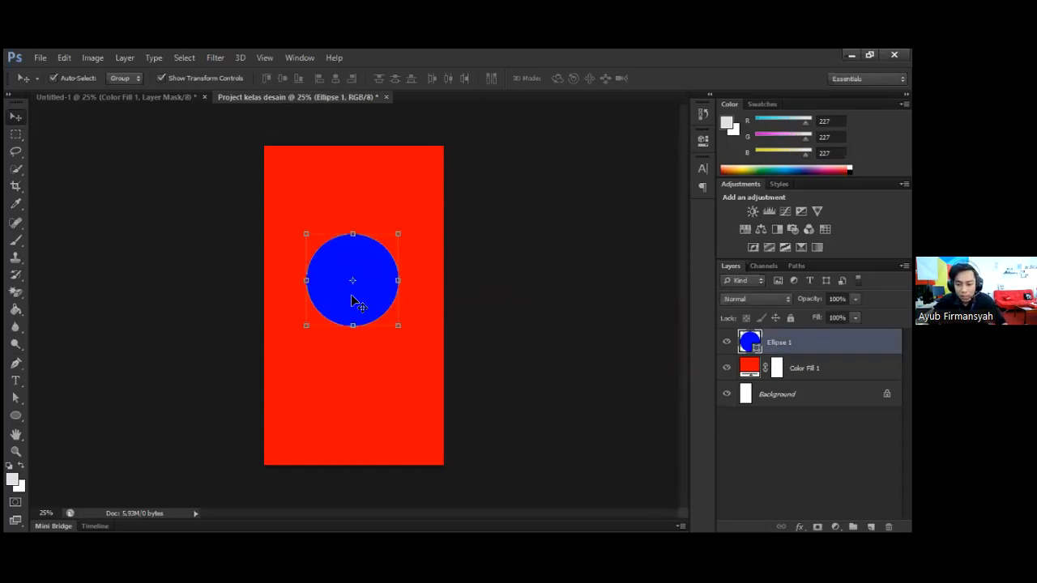
click(14, 416)
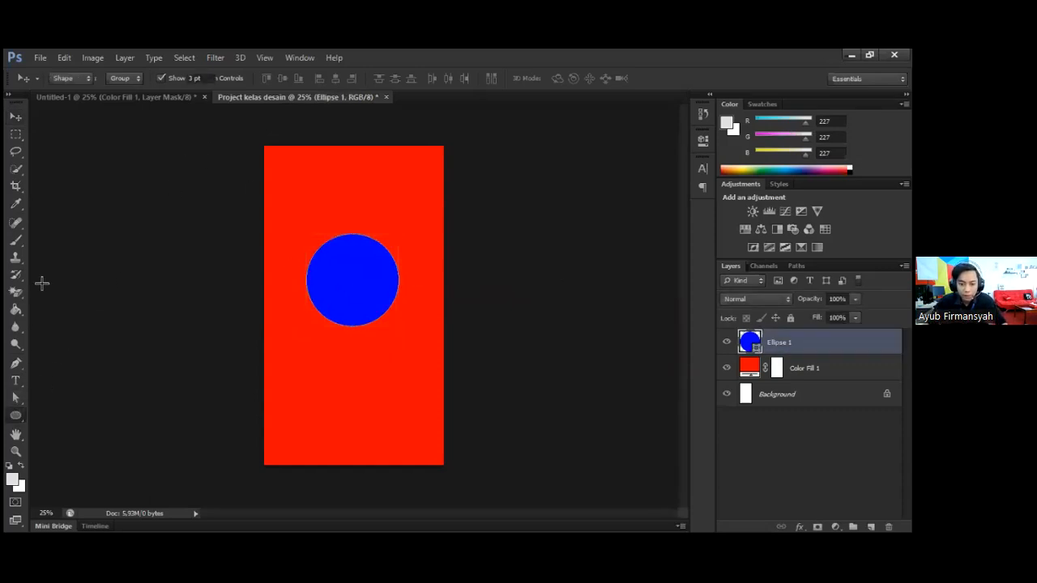
click(123, 78)
click(58, 142)
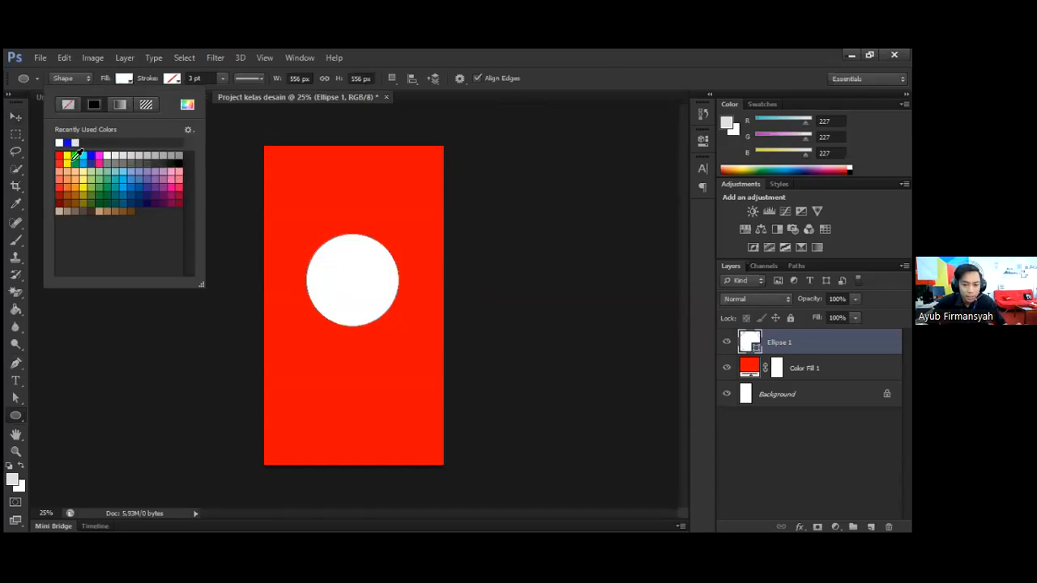
click(178, 163)
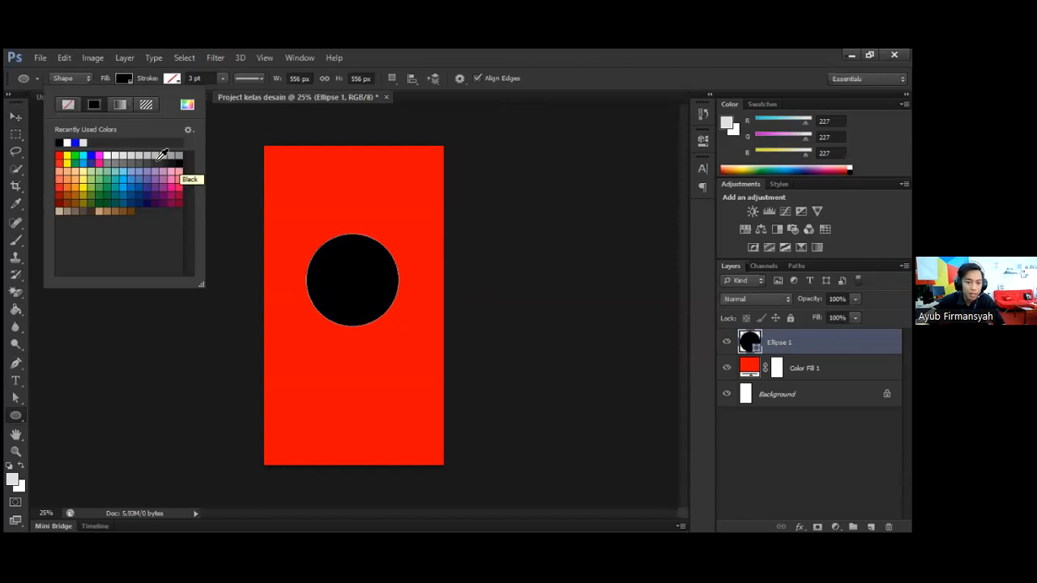
click(67, 143)
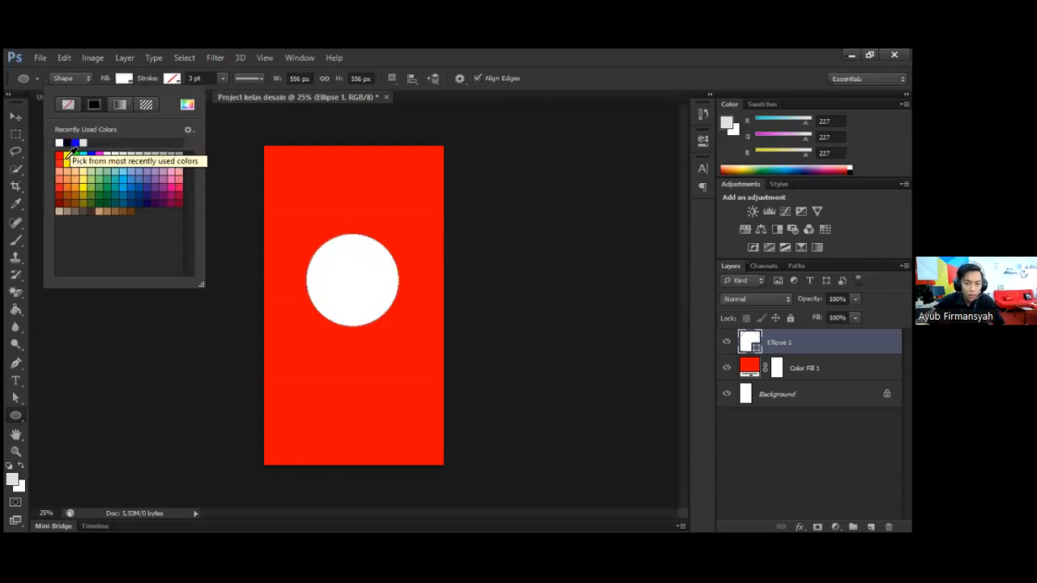
click(67, 154)
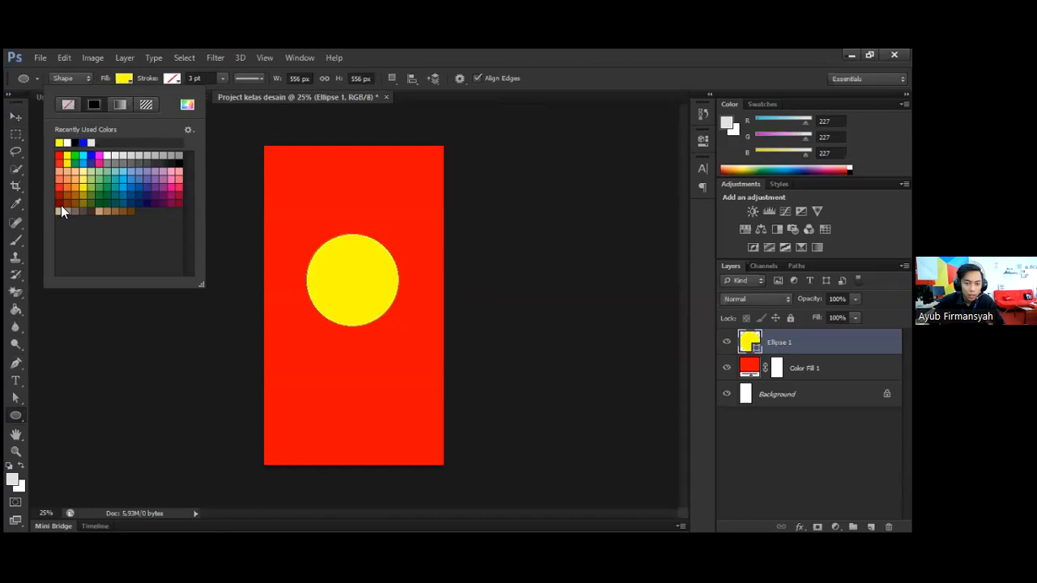
Delete the circle's shape layer and the red Color Fill layer, leaving only the white background
click(18, 117)
key(Delete)
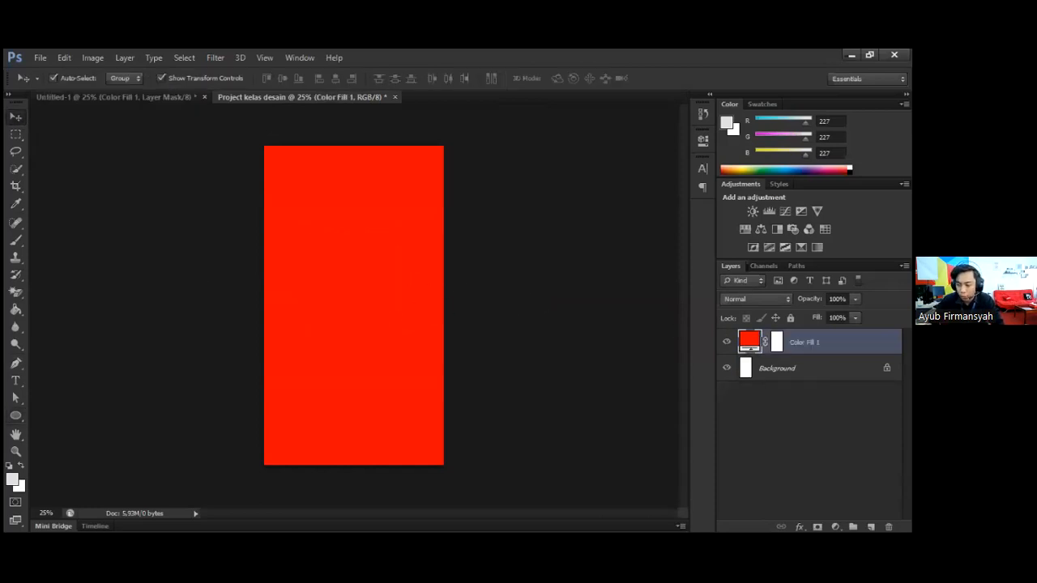
key(Delete)
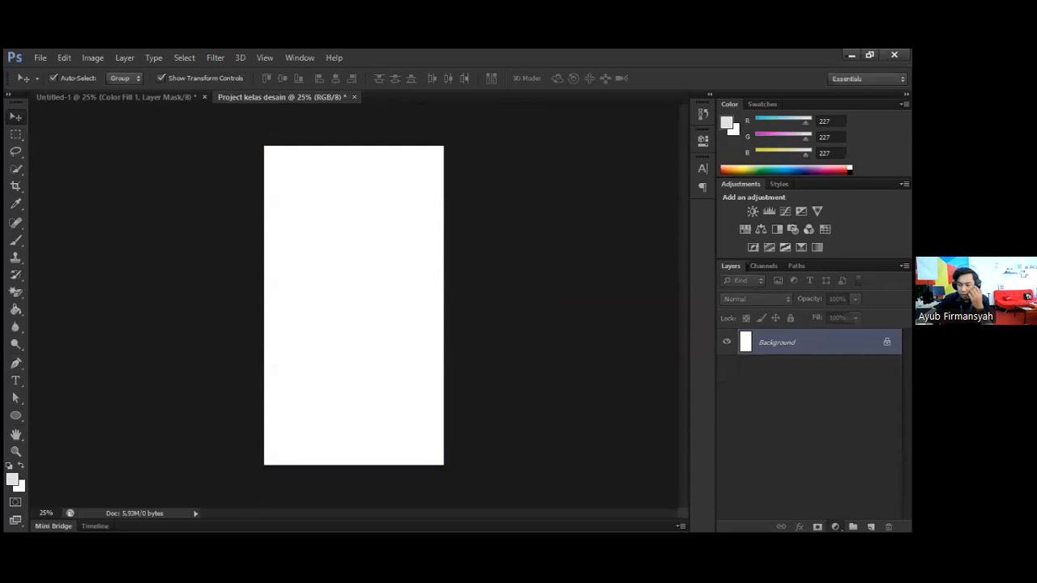
Add a Solid Color fill layer in bright orange (#ff7e00) above the background
click(835, 526)
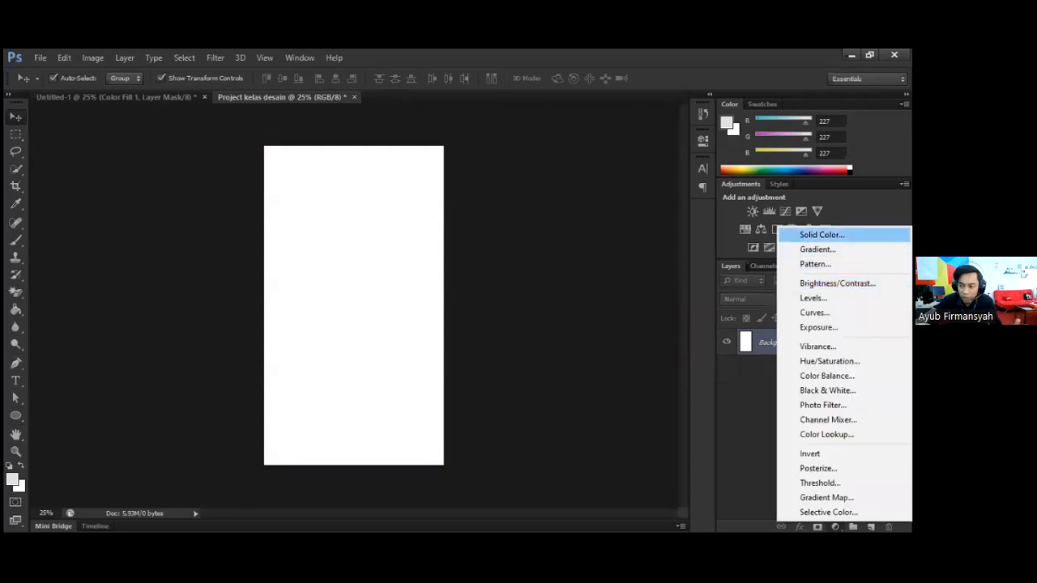
click(822, 235)
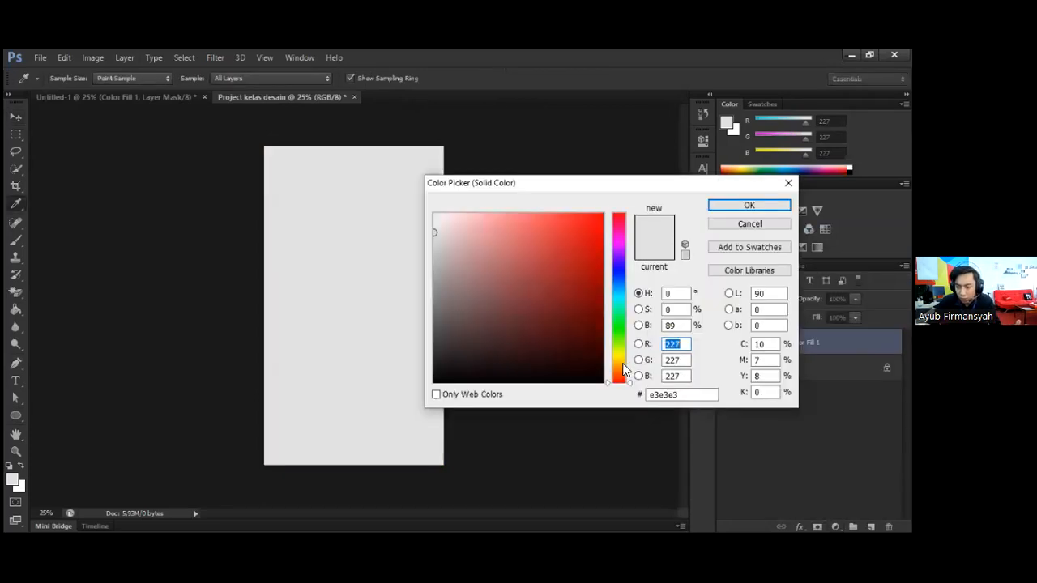
click(620, 367)
click(601, 215)
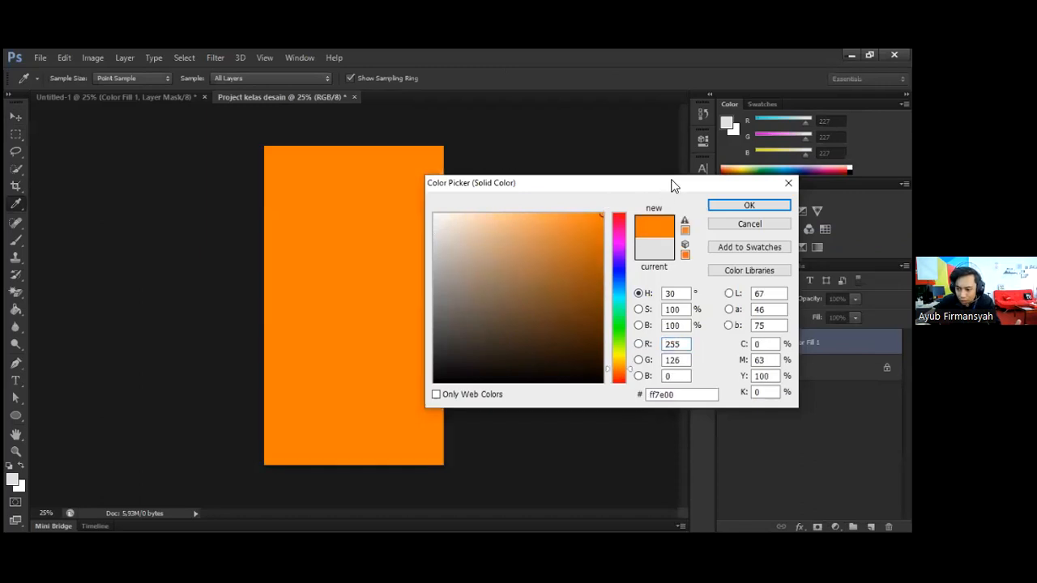
drag(670, 185, 695, 160)
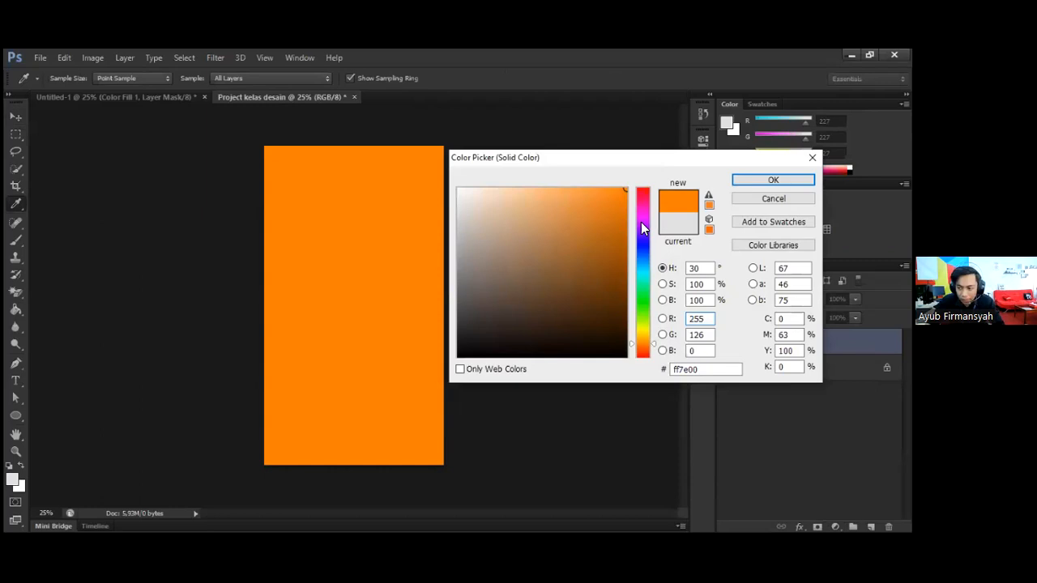
drag(698, 369, 672, 369)
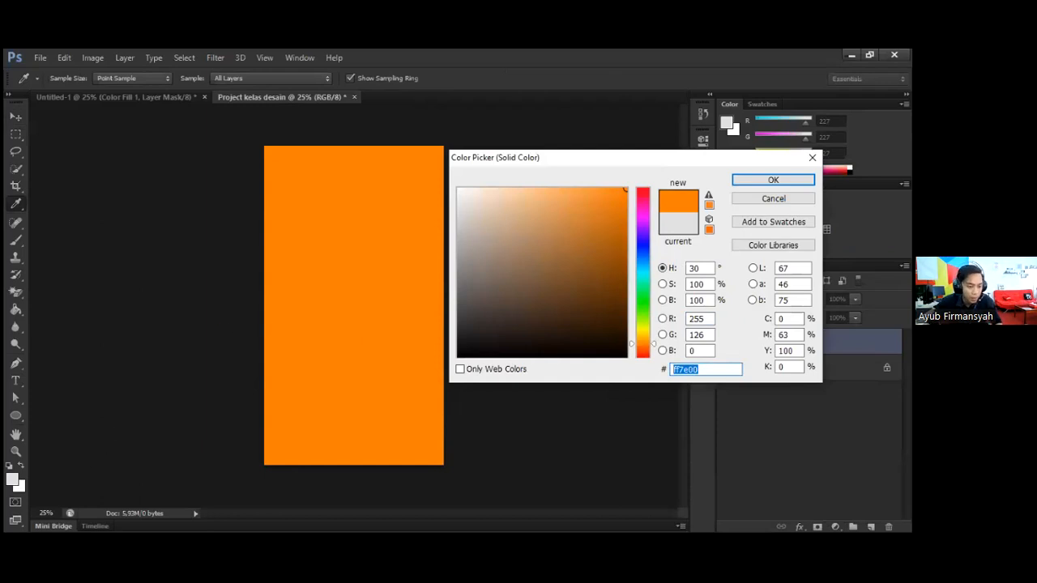
key(alt+Tab)
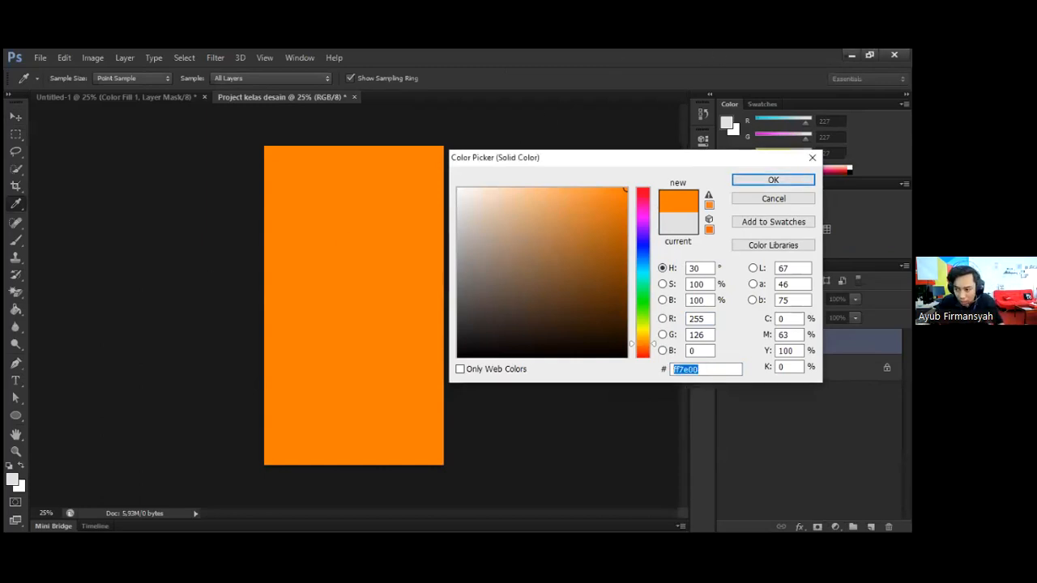
click(773, 180)
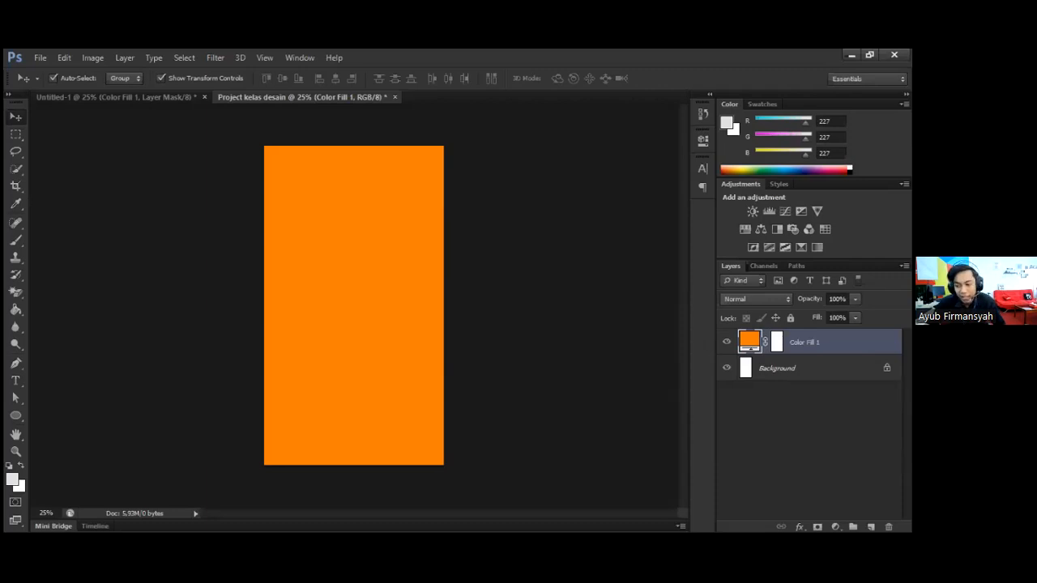
Lock all attributes of the orange Color Fill 1 layer and leave no layer selected
click(842, 369)
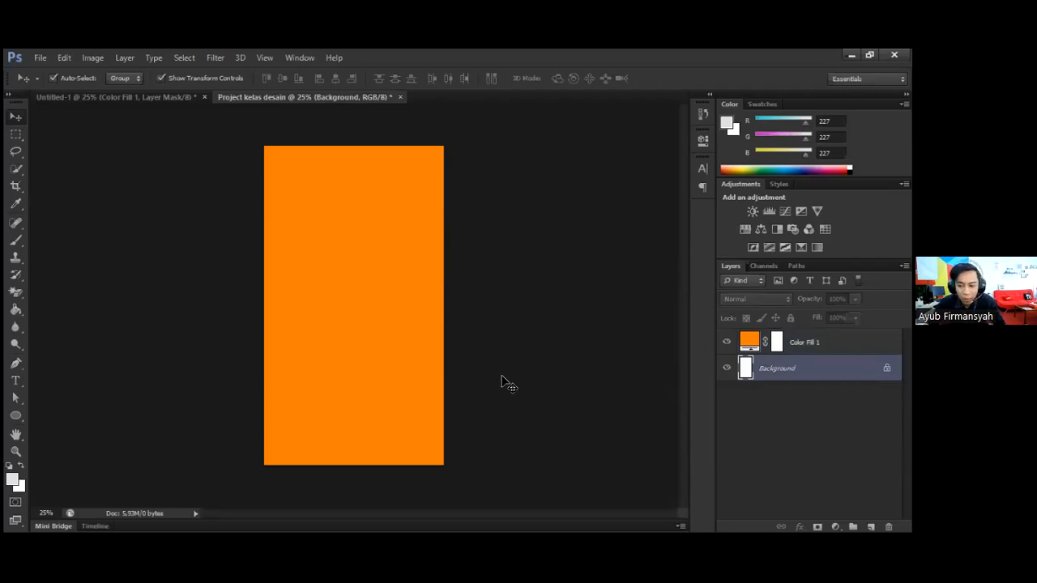
click(436, 383)
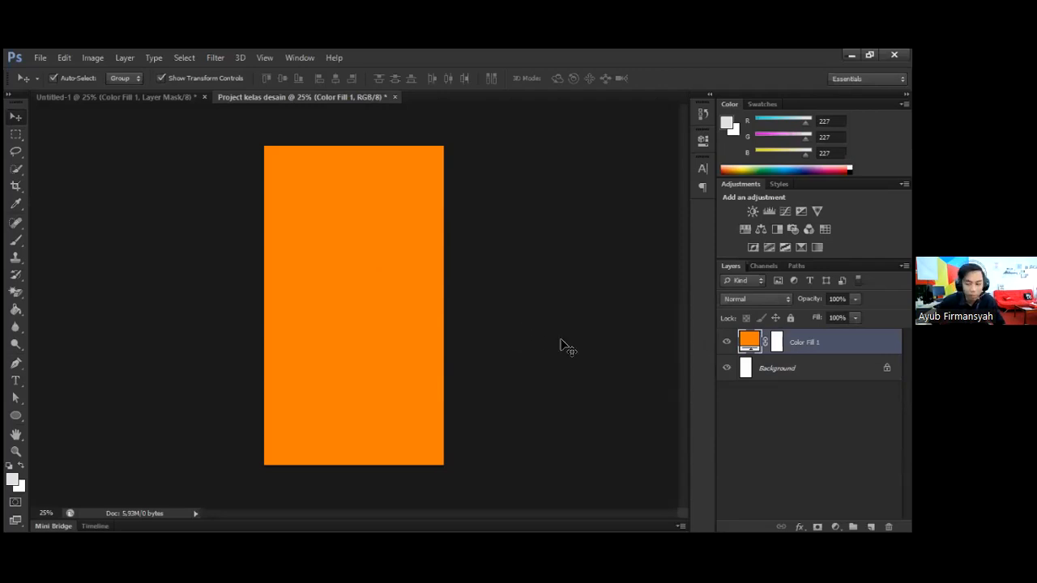
click(778, 368)
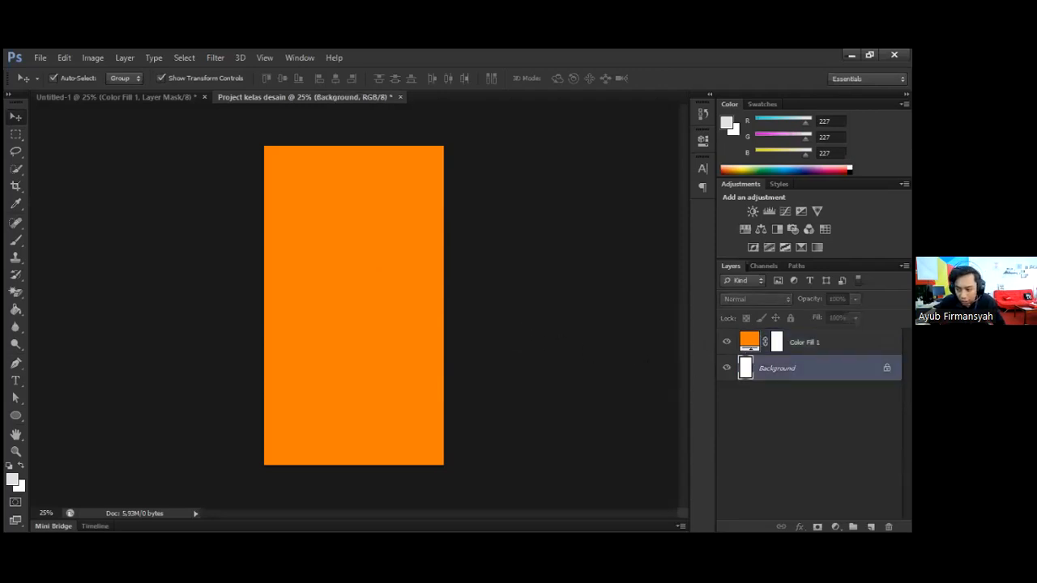
click(803, 343)
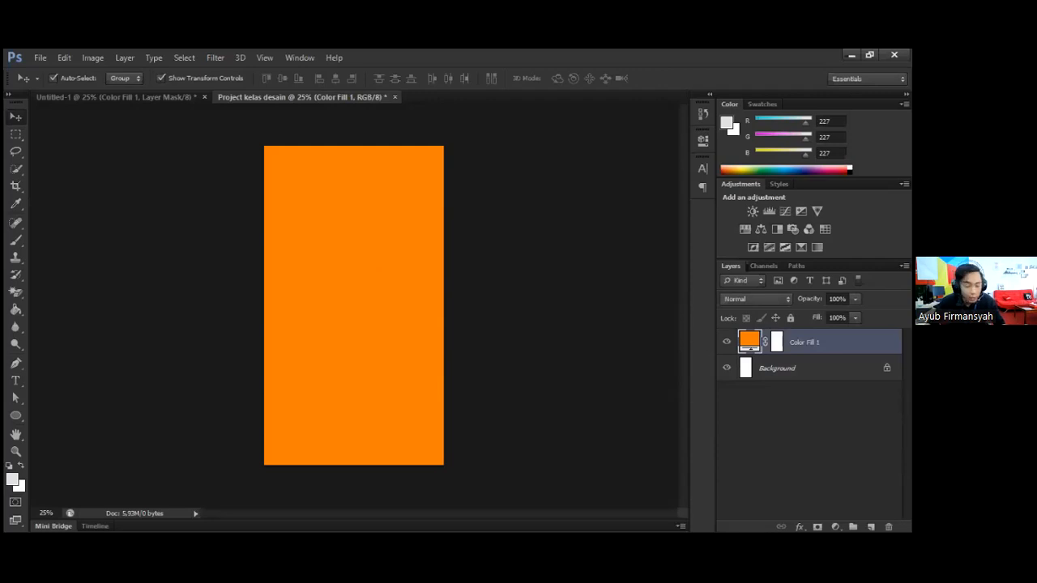
click(808, 441)
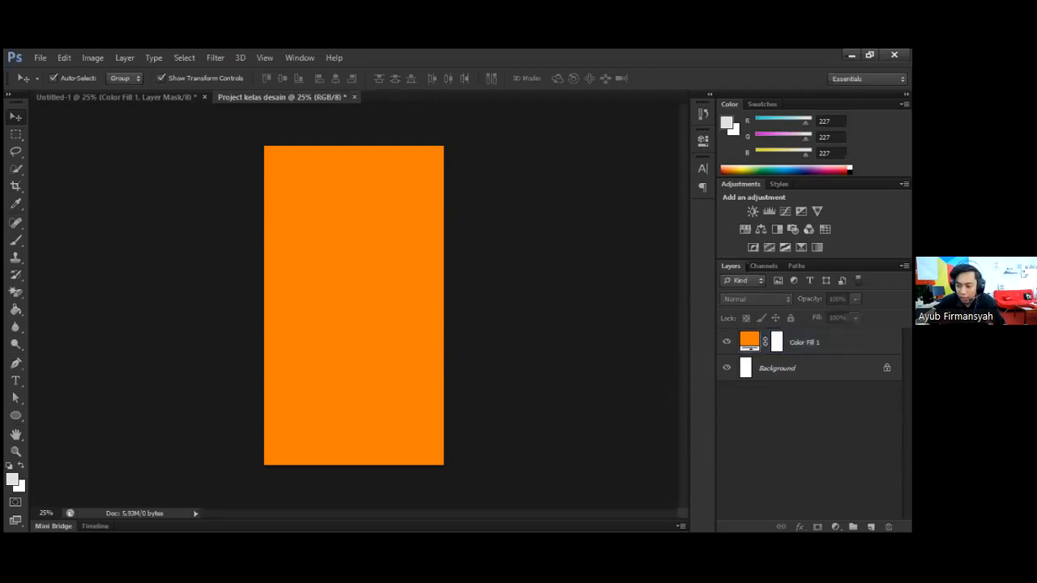
click(805, 342)
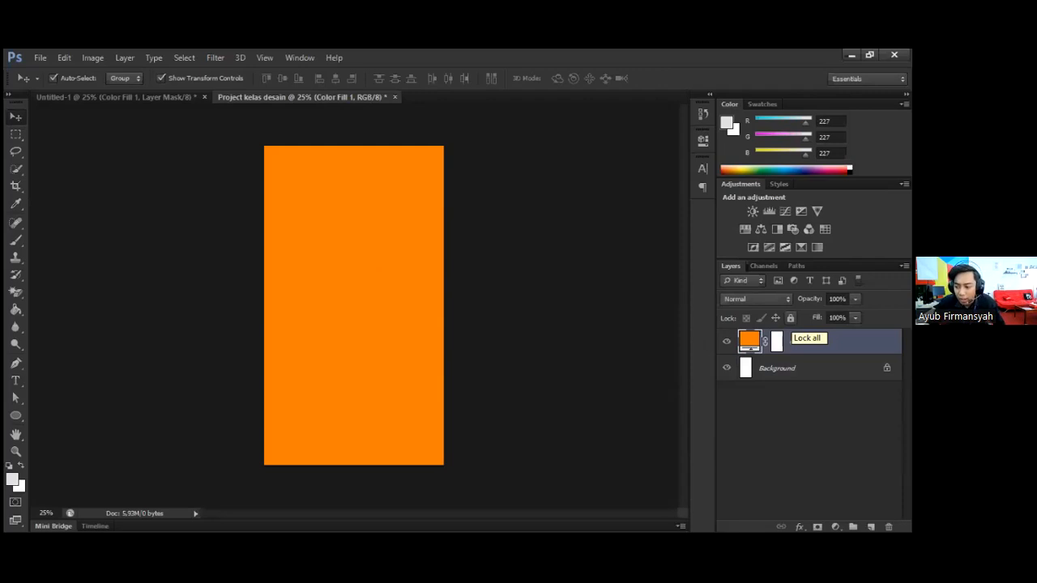
click(790, 318)
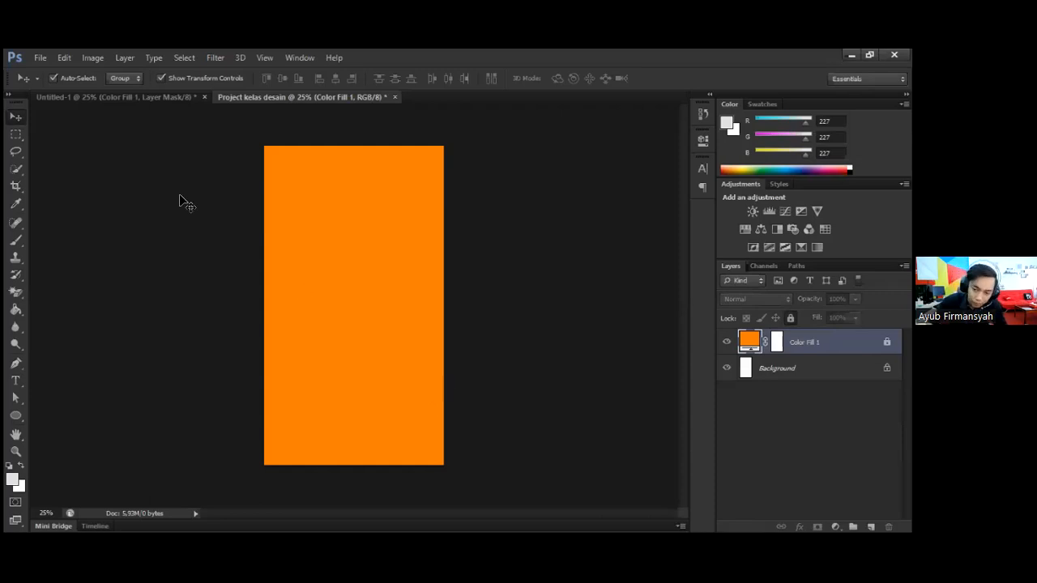
click(356, 301)
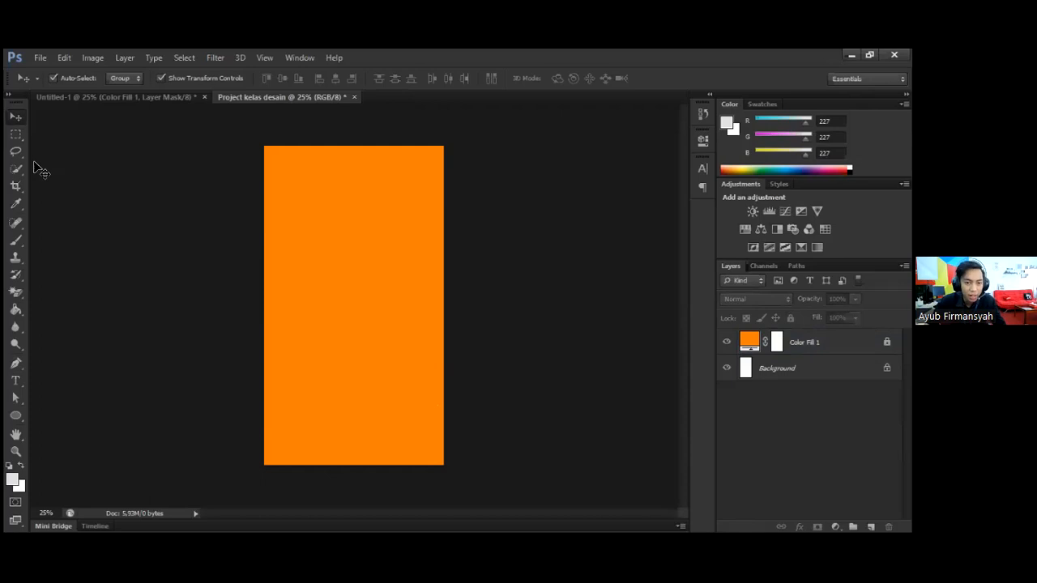
Add the white text EARPHONE on the orange canvas, slightly above its middle
click(16, 382)
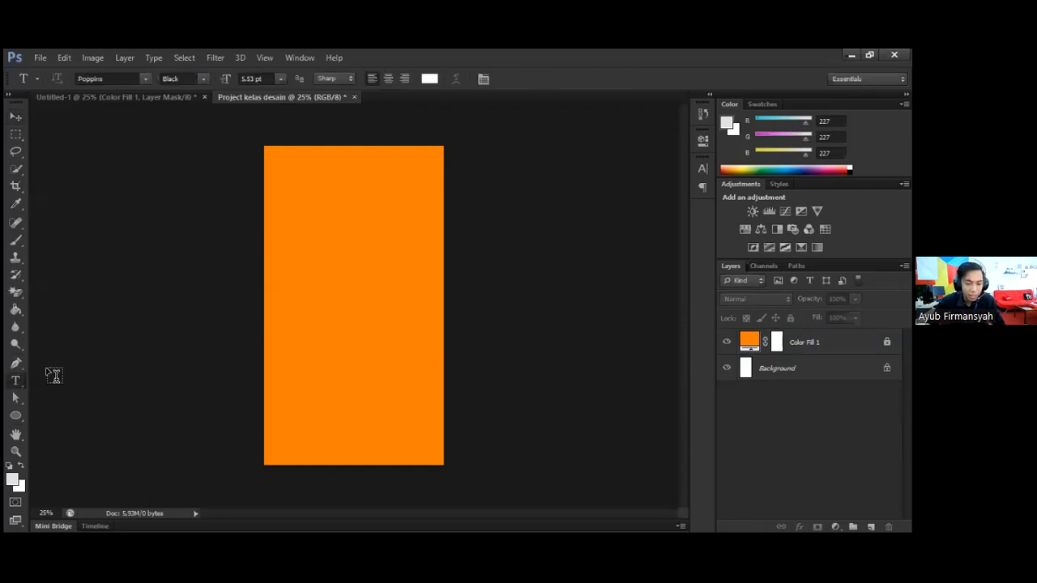
click(316, 264)
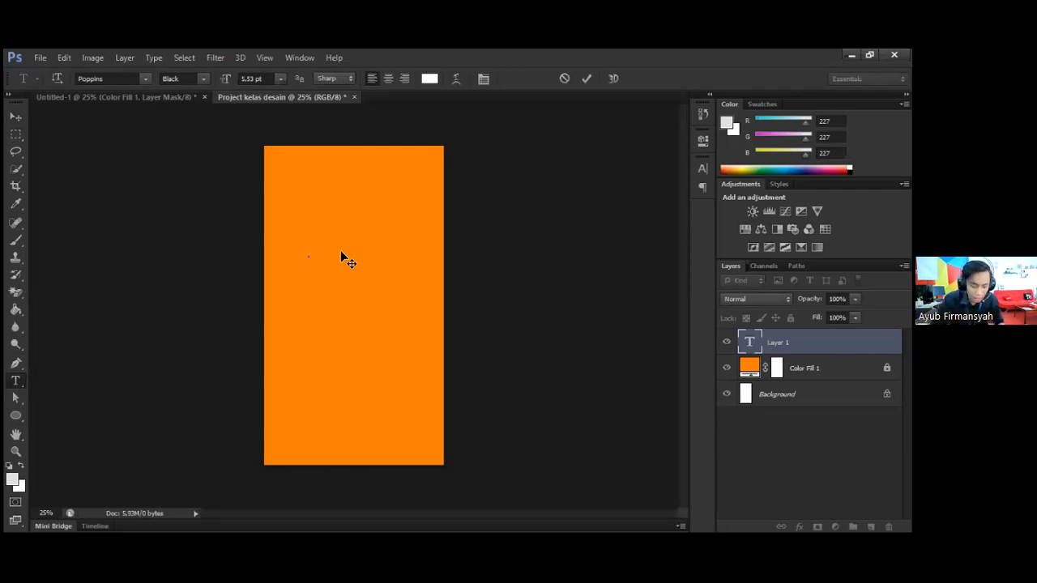
click(16, 118)
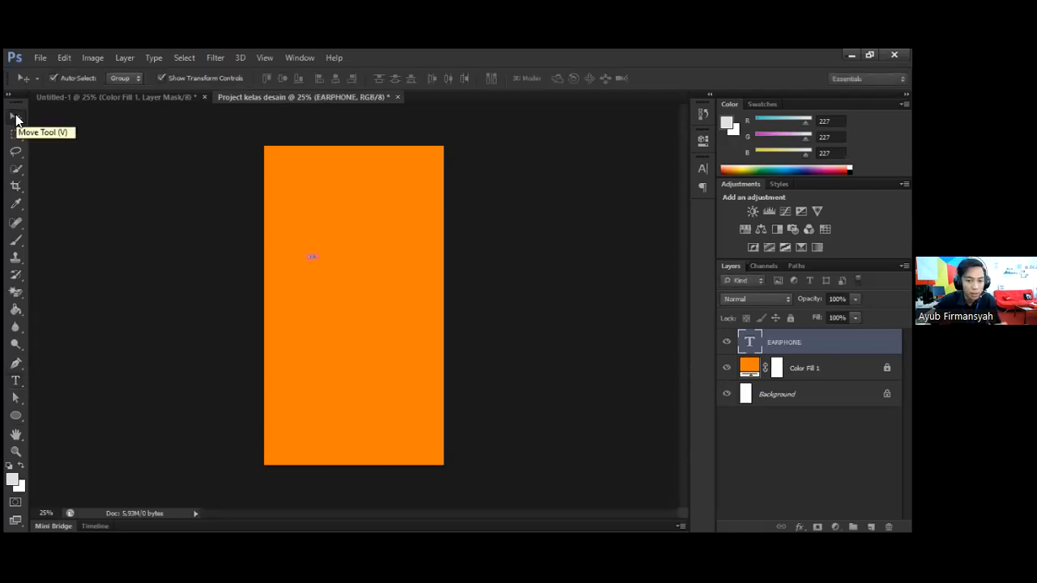
Enlarge the EARPHONE text with Free Transform to most of the canvas width, about 1863% wide and 4435% high, and apply it
key(ctrl+t)
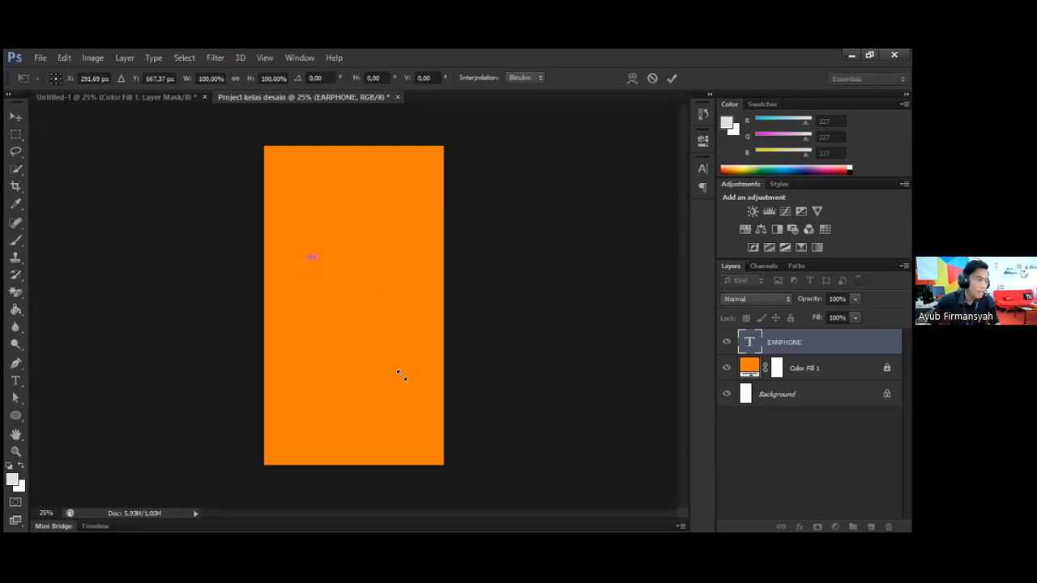
drag(398, 373, 399, 374)
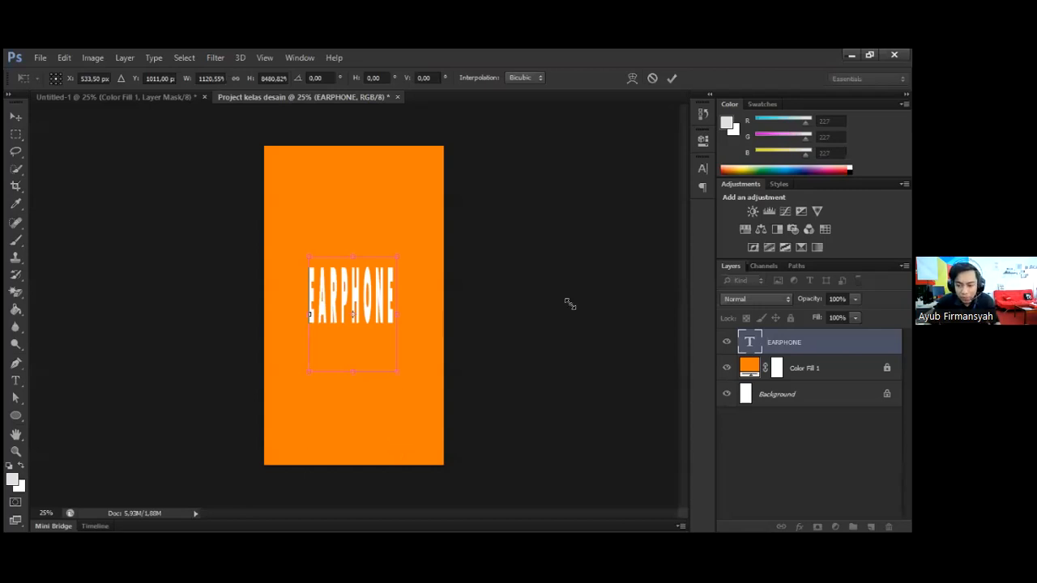
key(ctrl+z)
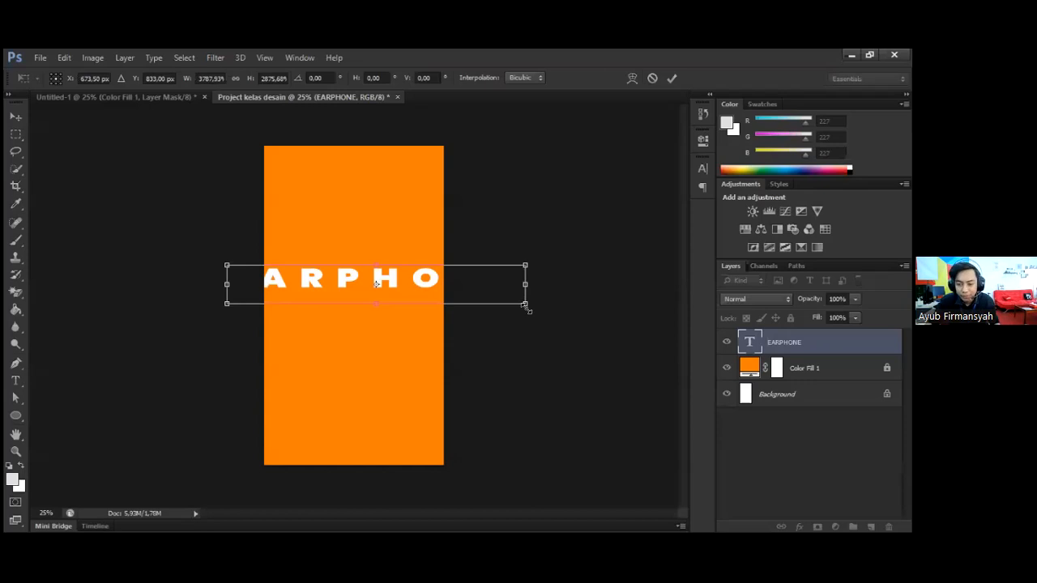
key(ctrl+z)
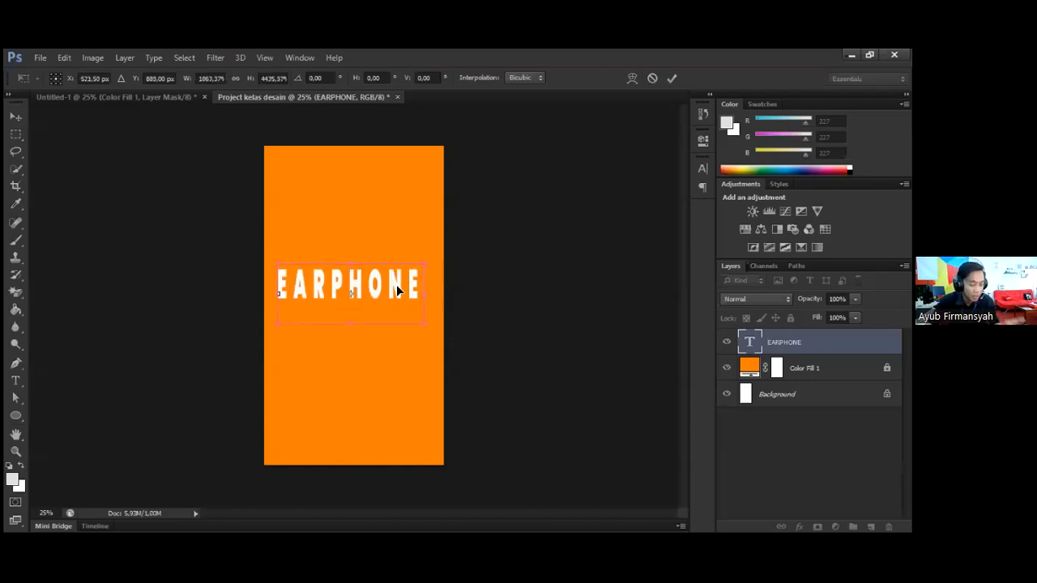
key(ctrl+z)
key(ctrl+z)
key(ctrl+z)
key(ctrl+z)
key(ctrl+z)
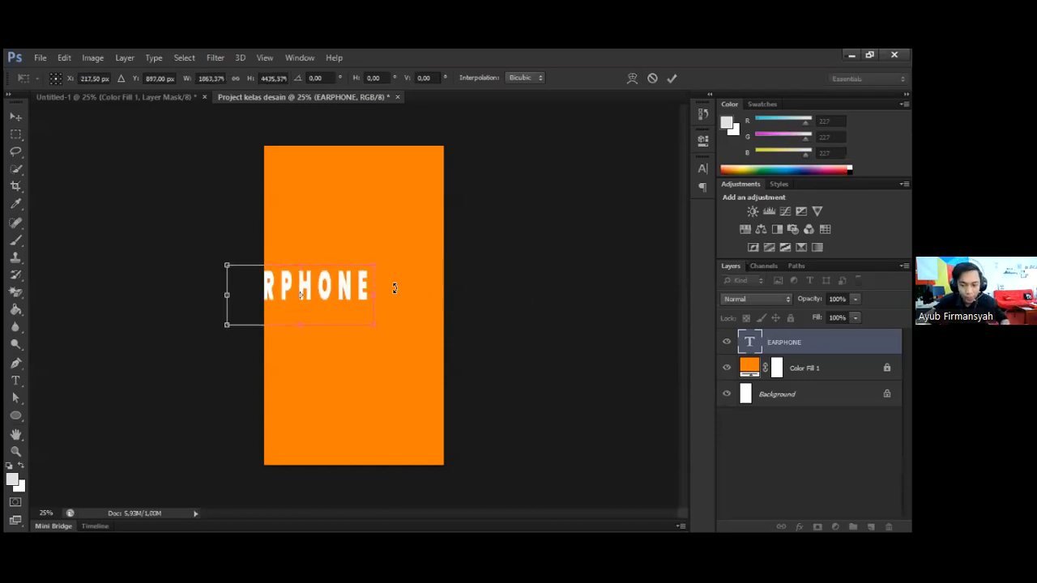
key(ctrl+z)
key(ctrl+z)
key(ctrl+z)
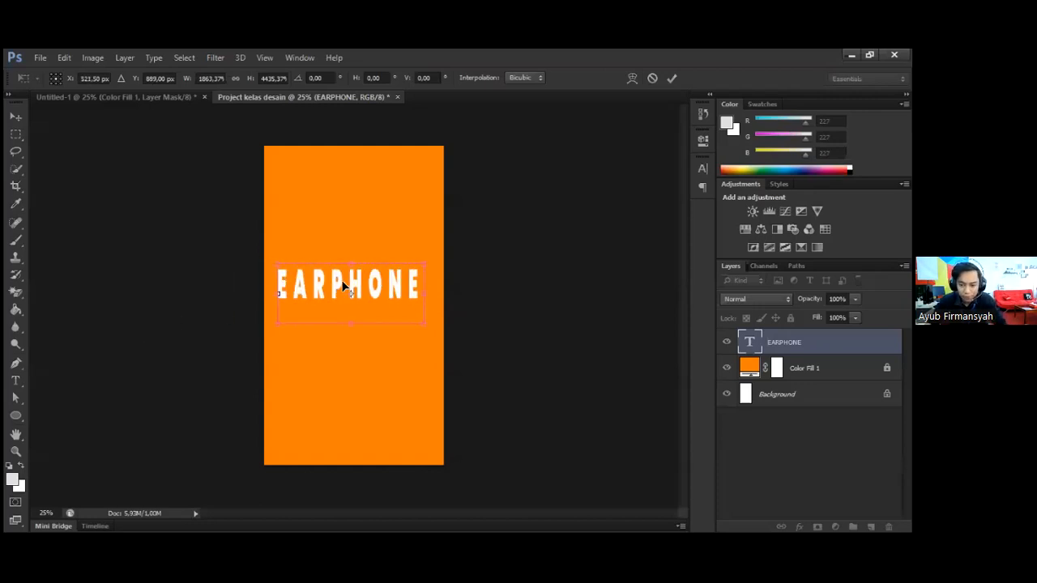
click(671, 78)
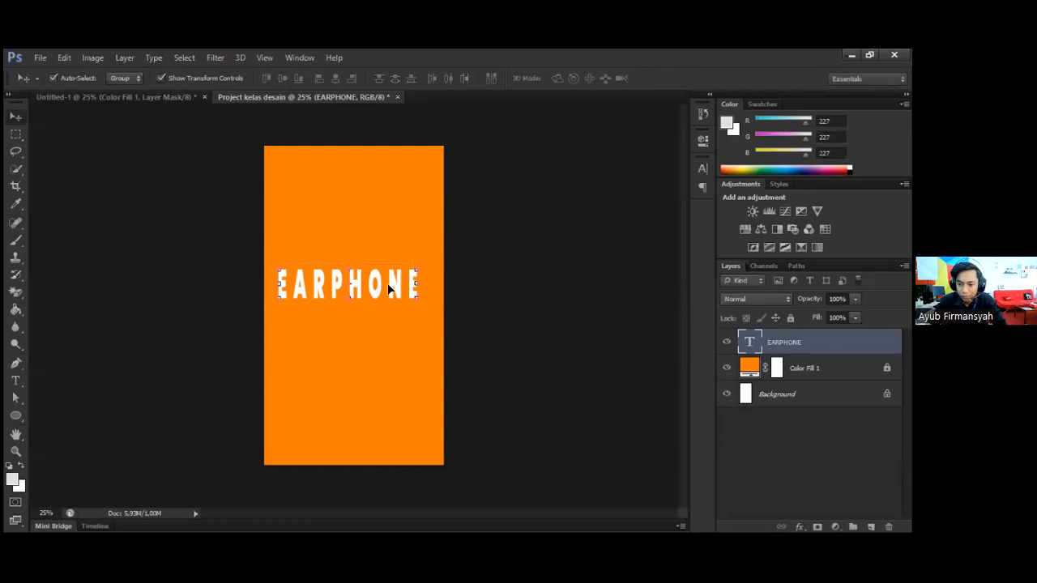
Delete the EARPHONE text layer and add the lowercase white text earphone near the canvas's left edge, above the middle
key(Delete)
click(16, 380)
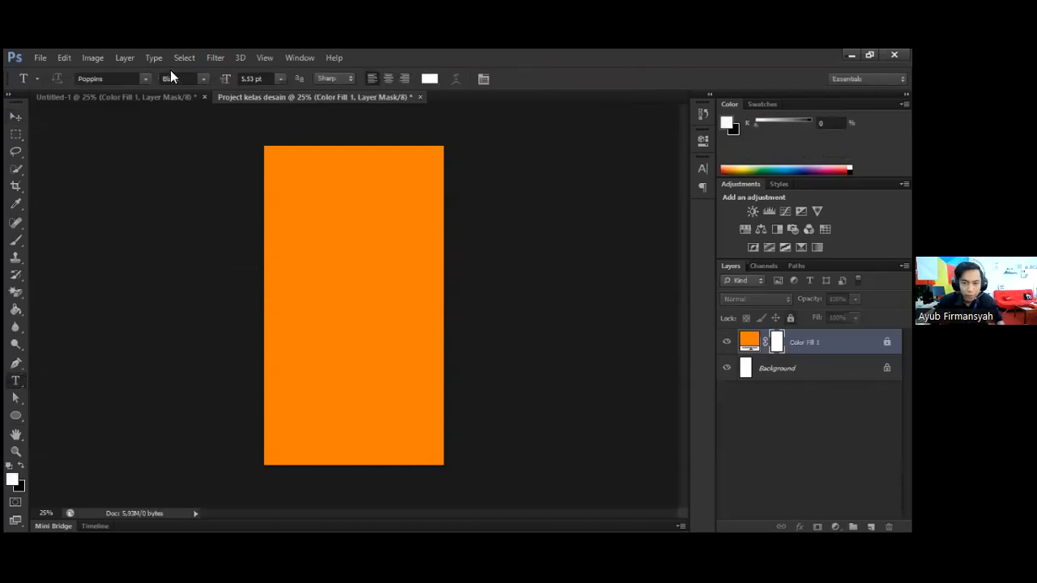
click(273, 240)
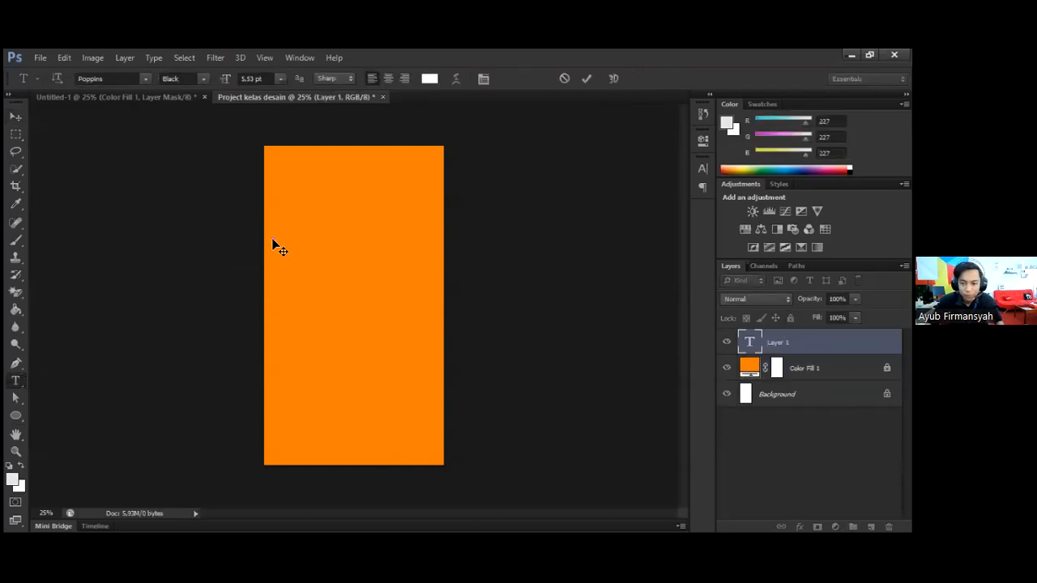
click(15, 118)
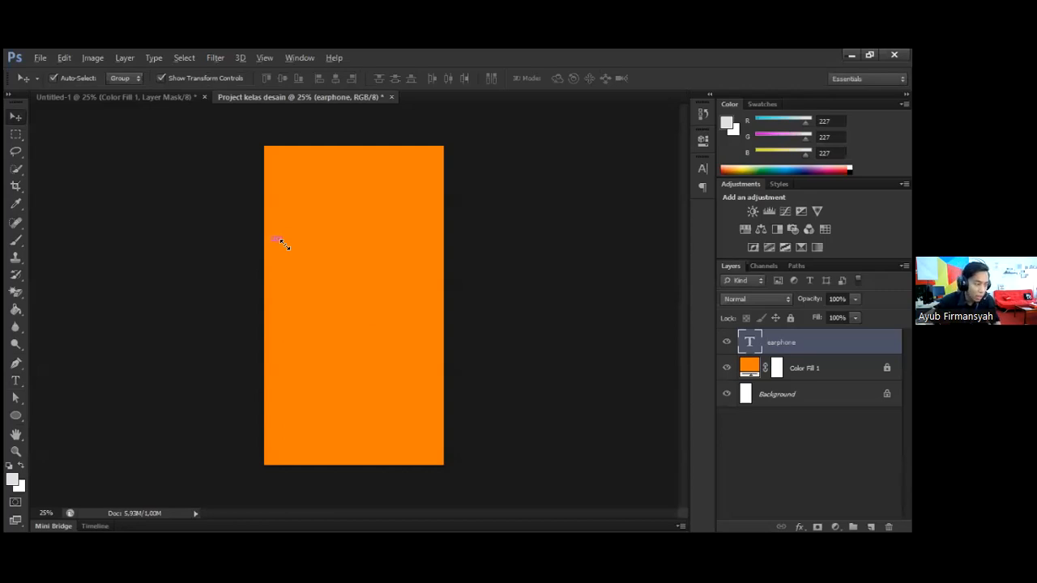
Enlarge the earphone text with Free Transform to about 1868% wide and 1864% high, and place it across the canvas above its middle
key(ctrl+t)
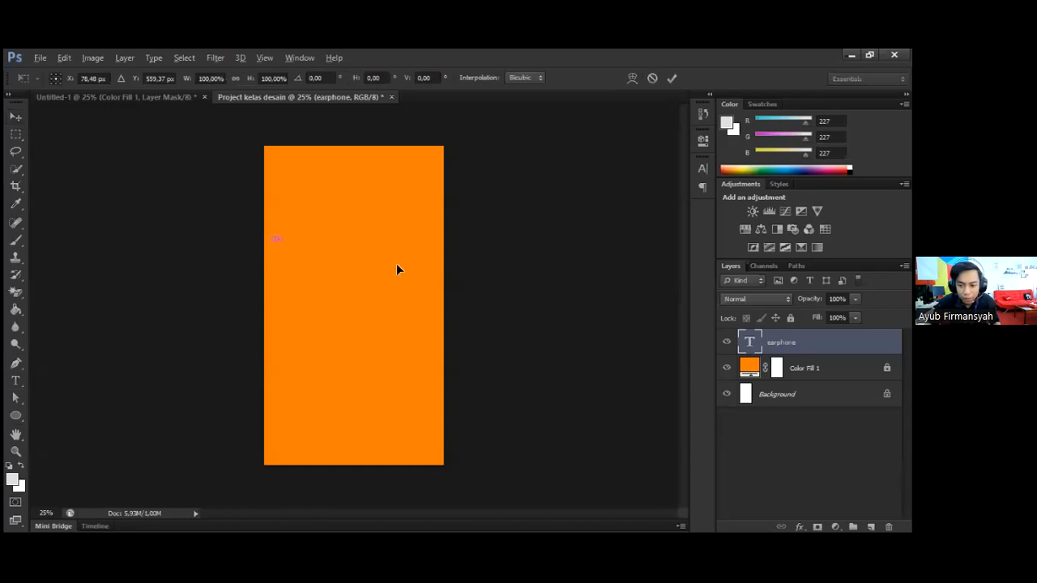
mouse_move(397, 265)
mouse_down()
mouse_move(432, 259)
mouse_move(402, 265)
mouse_up()
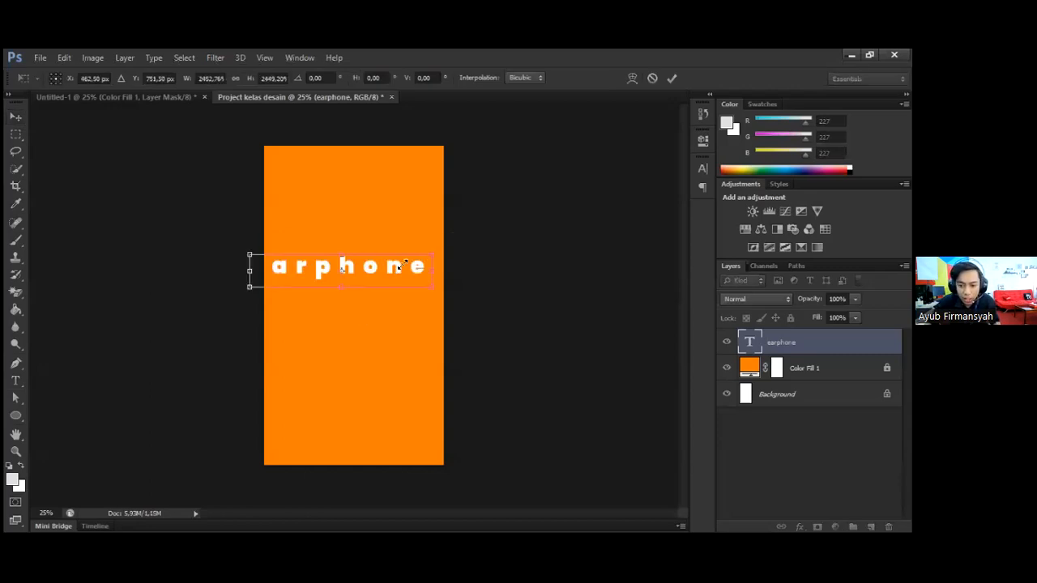
drag(434, 247, 411, 251)
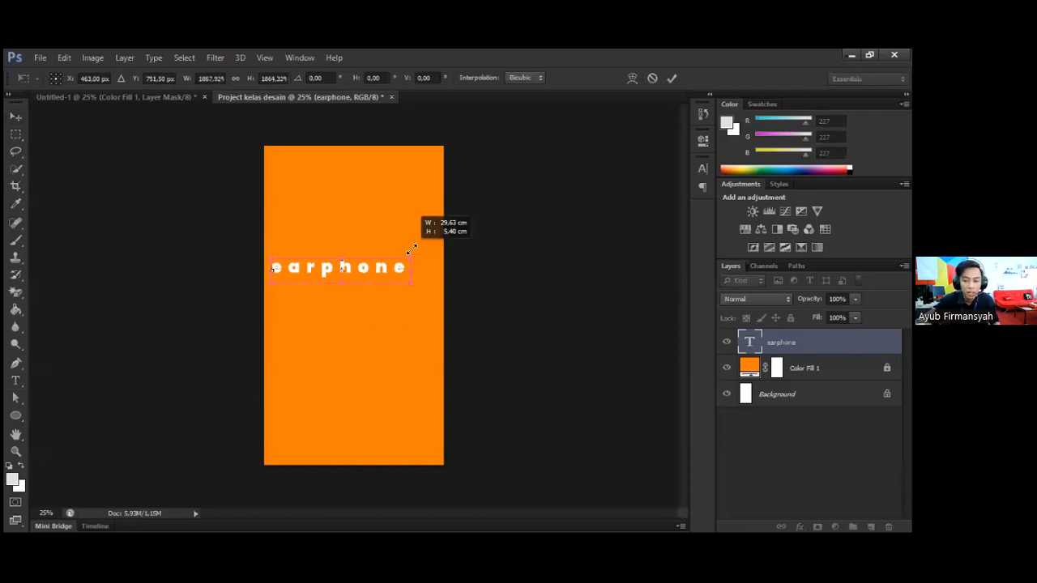
drag(411, 250, 405, 260)
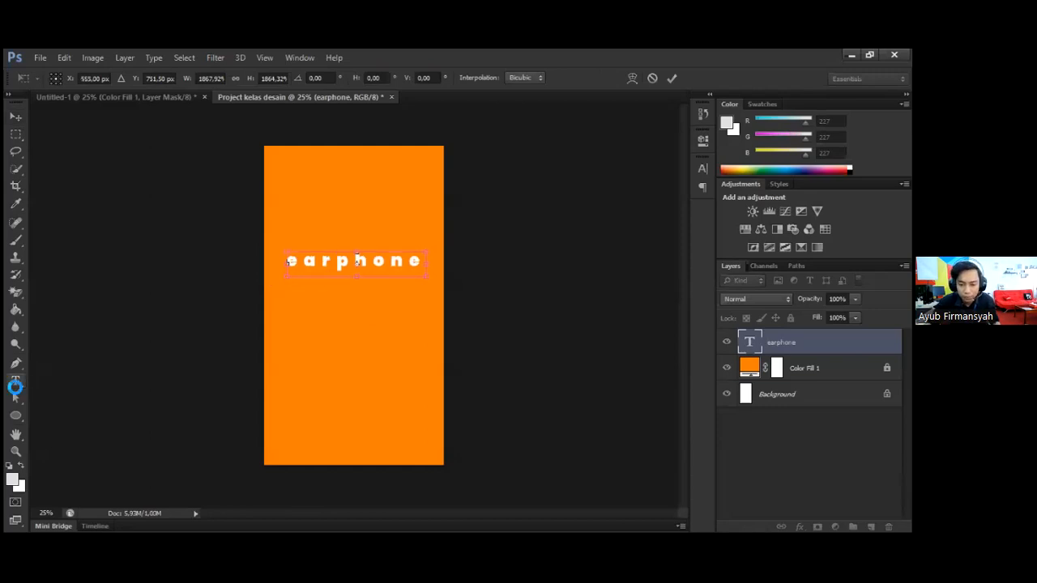
click(15, 380)
click(397, 243)
click(16, 115)
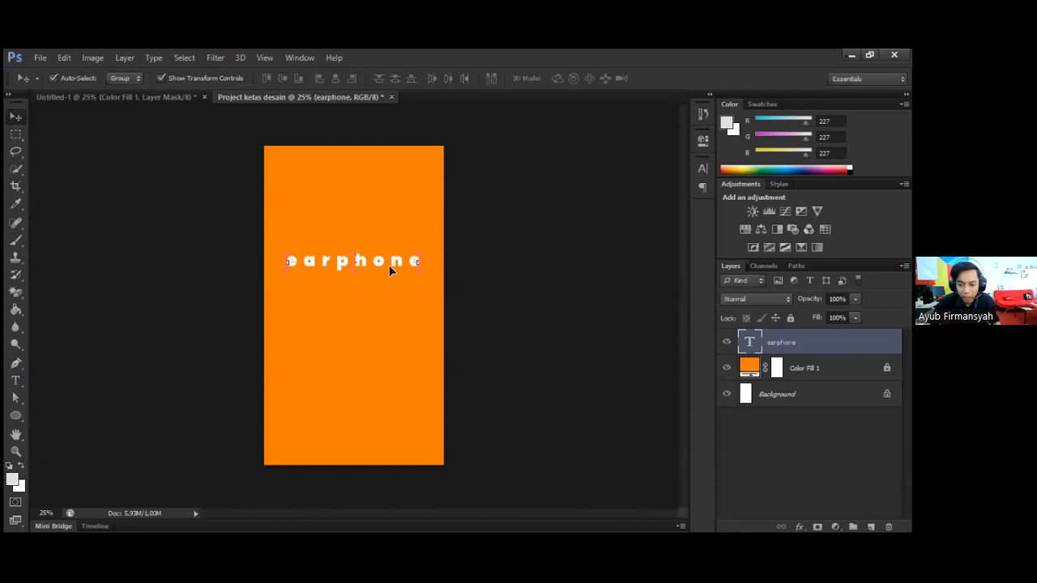
key(ctrl+z)
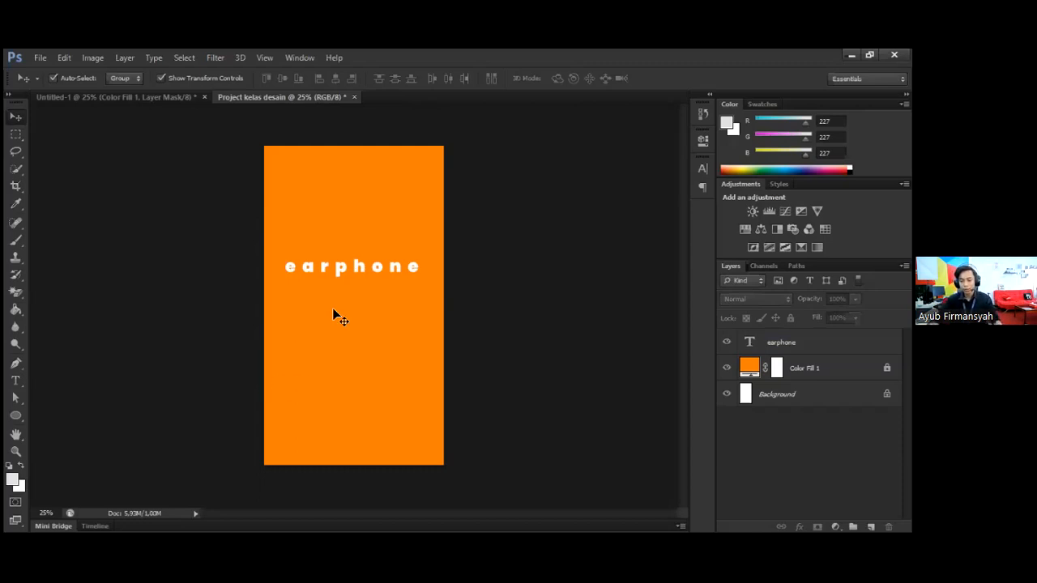
Select the whole earphone text and browse the available font families
click(18, 380)
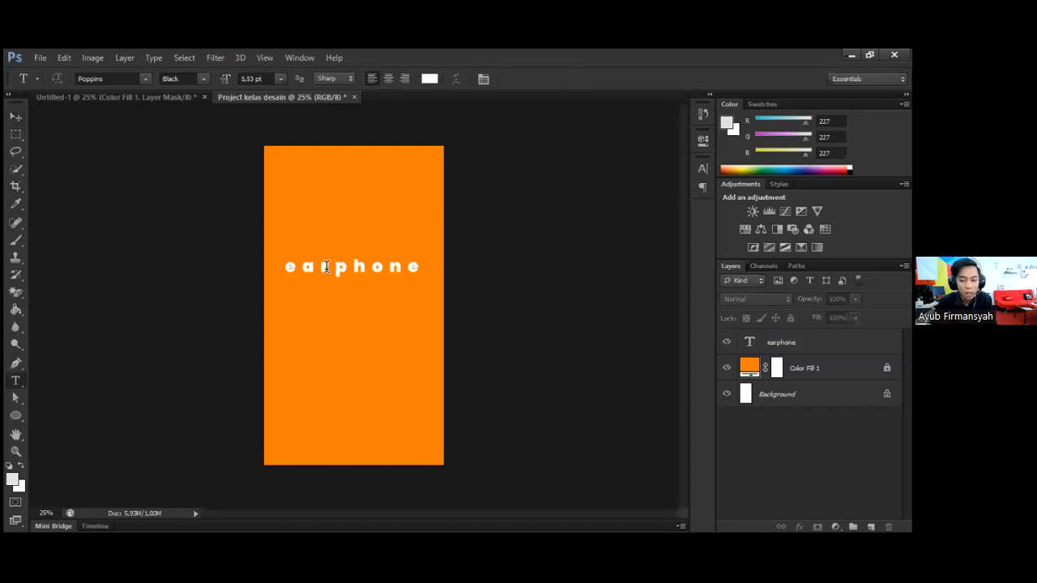
click(326, 266)
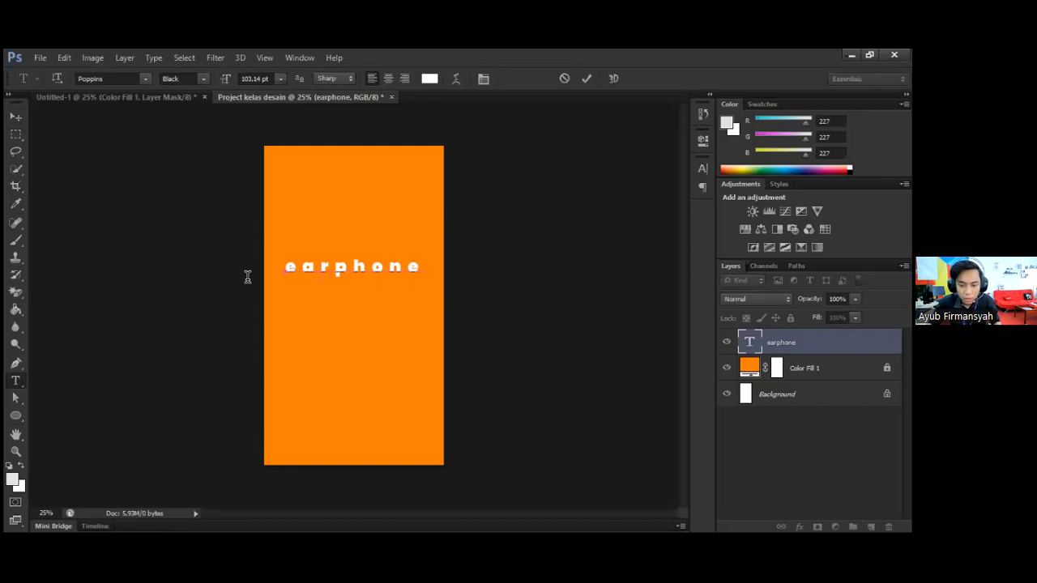
double_click(362, 273)
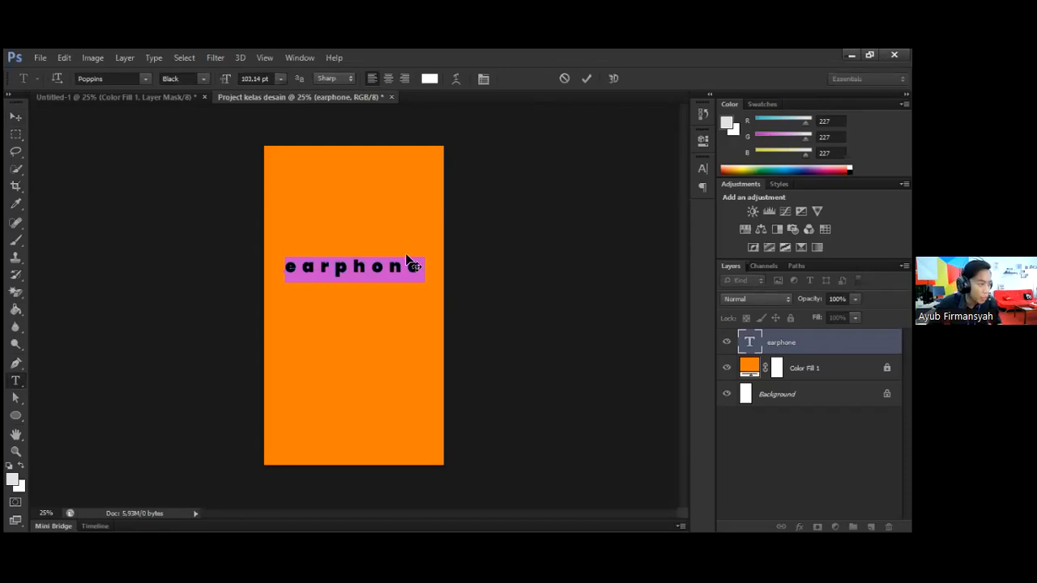
click(376, 270)
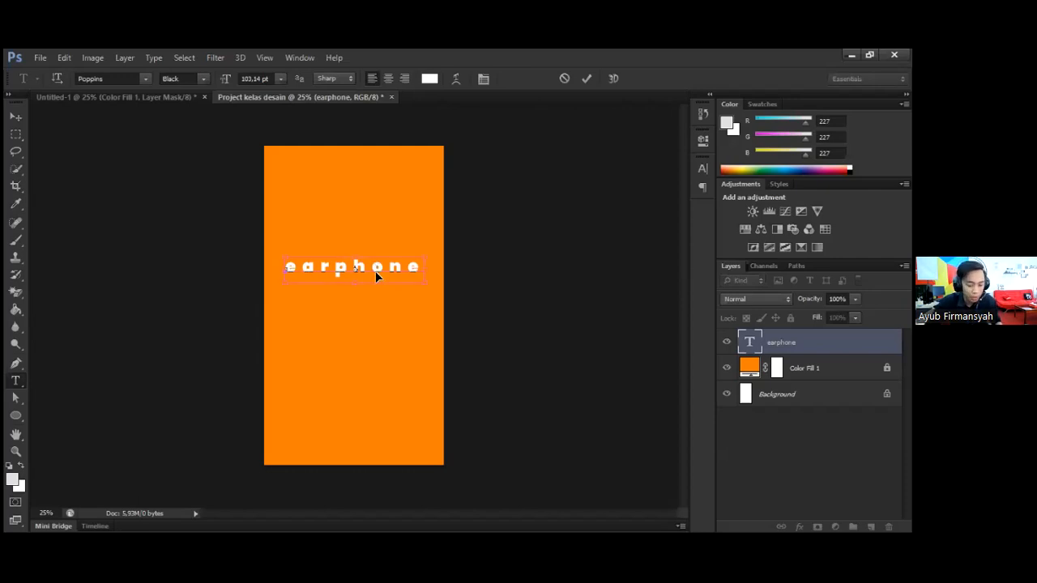
double_click(375, 271)
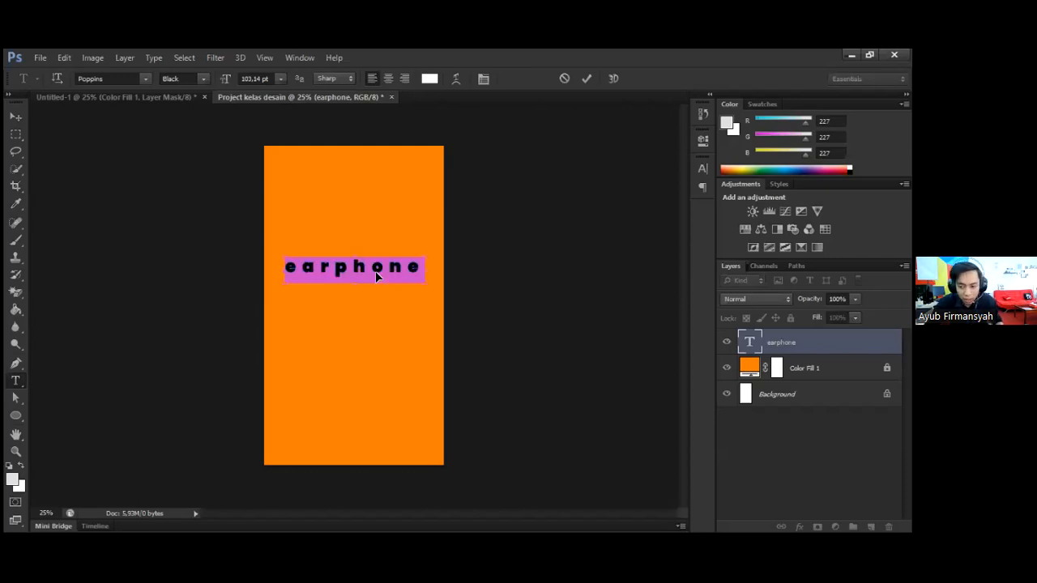
click(122, 79)
click(144, 80)
scroll(180, 267, down, 5)
click(118, 76)
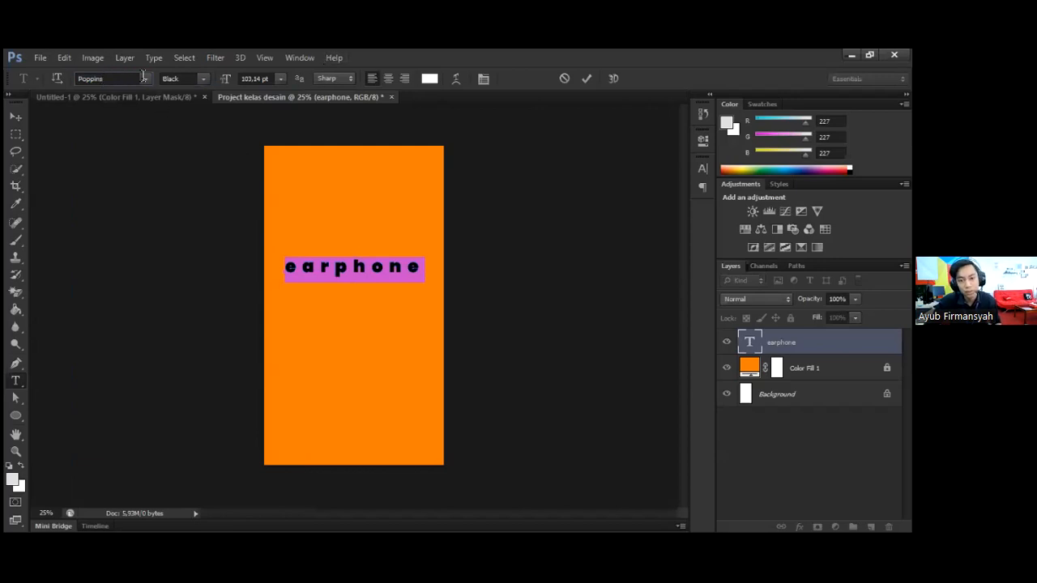
click(97, 76)
click(108, 74)
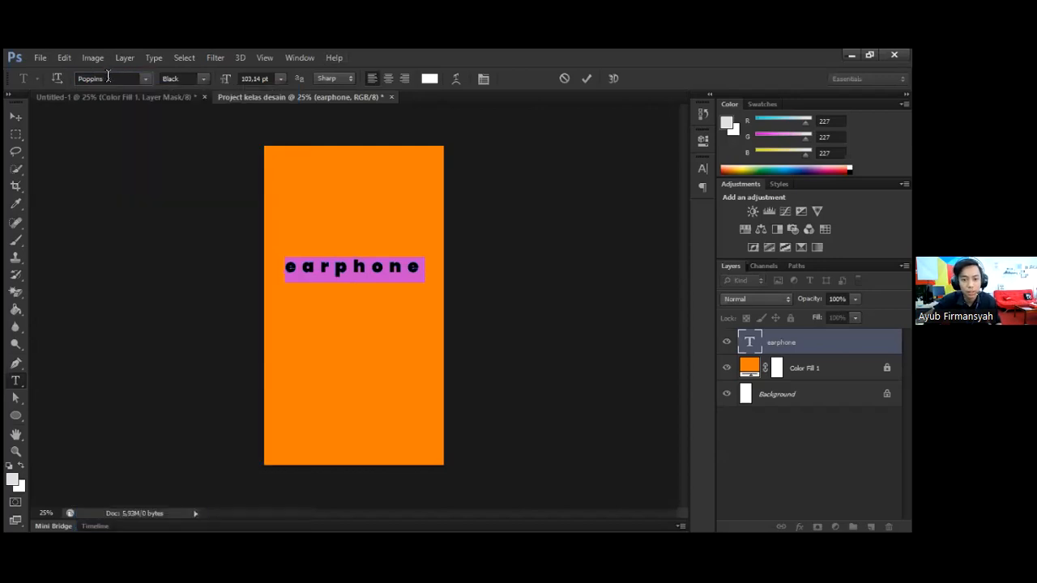
click(16, 117)
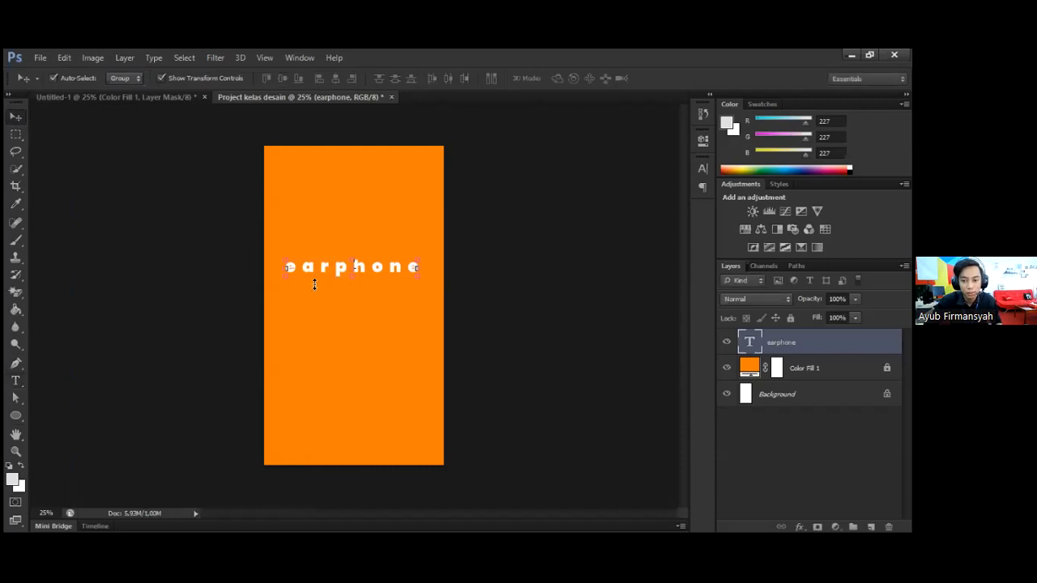
Change the font of the whole earphone text to Long Shot
click(16, 380)
double_click(349, 266)
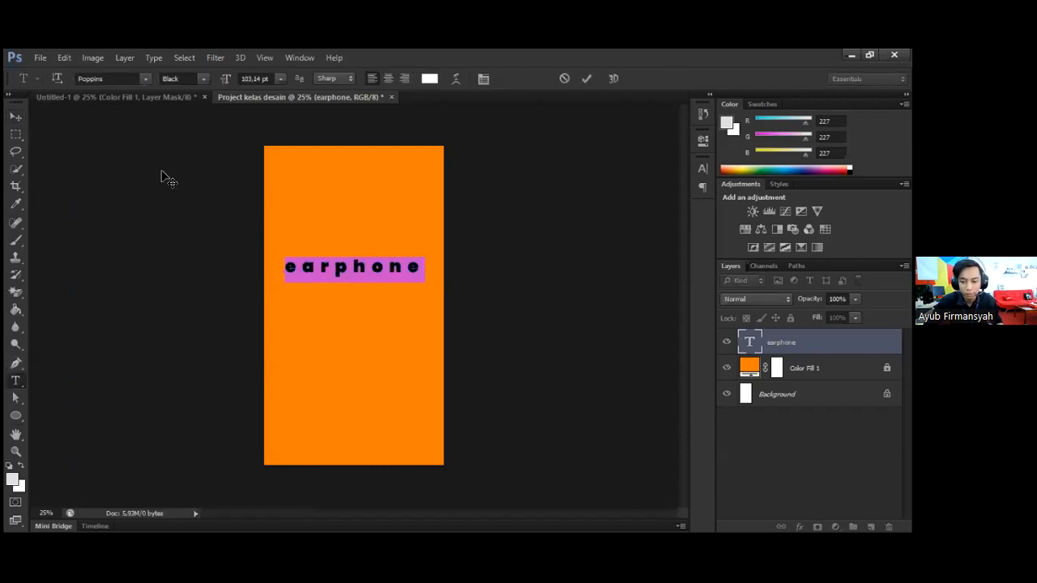
click(104, 79)
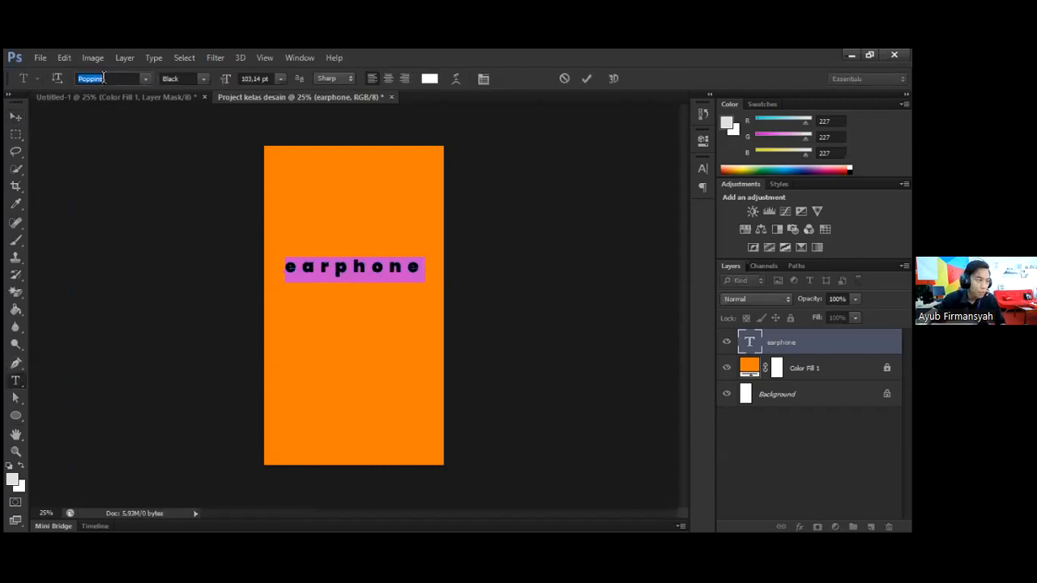
text(Lon)
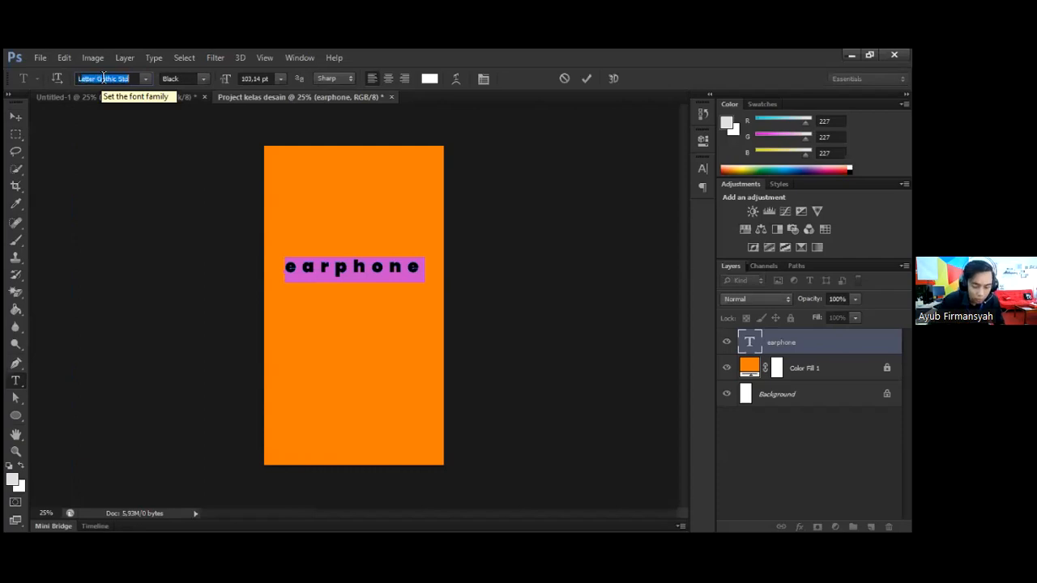
text(g)
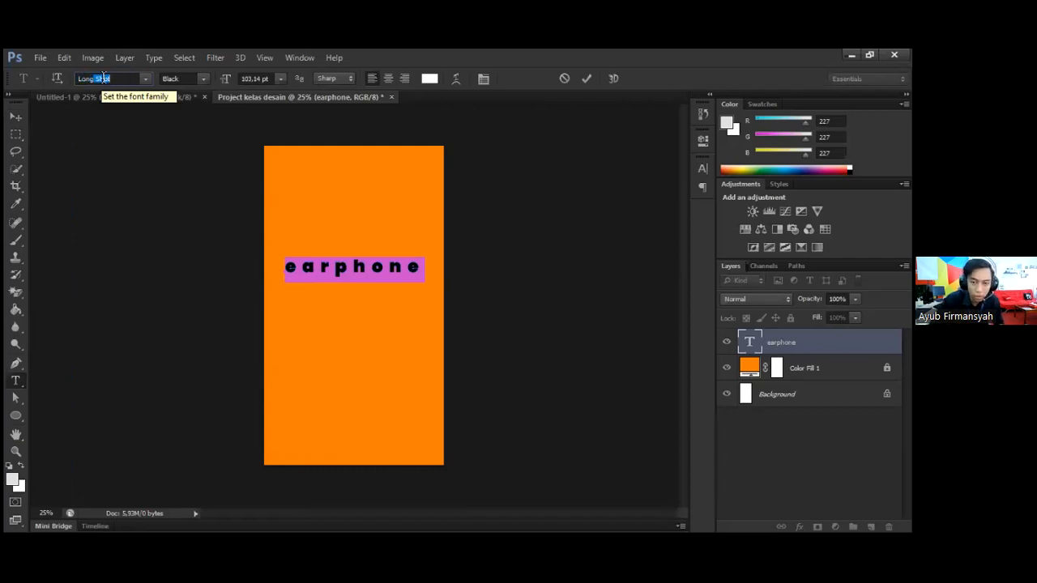
key(Return)
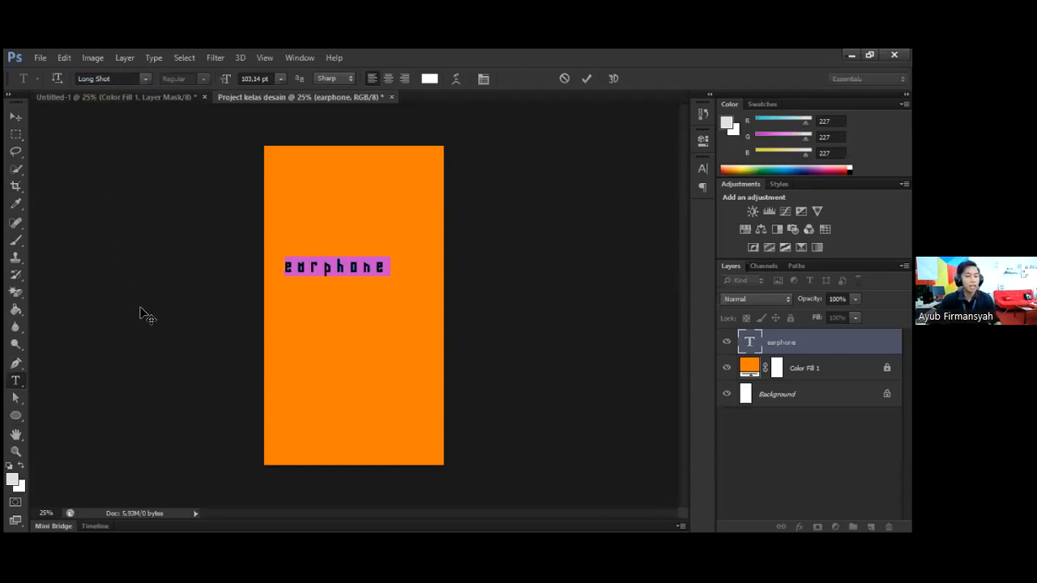
Set the earphone text's tracking to 0 and apply Faux Bold
click(328, 264)
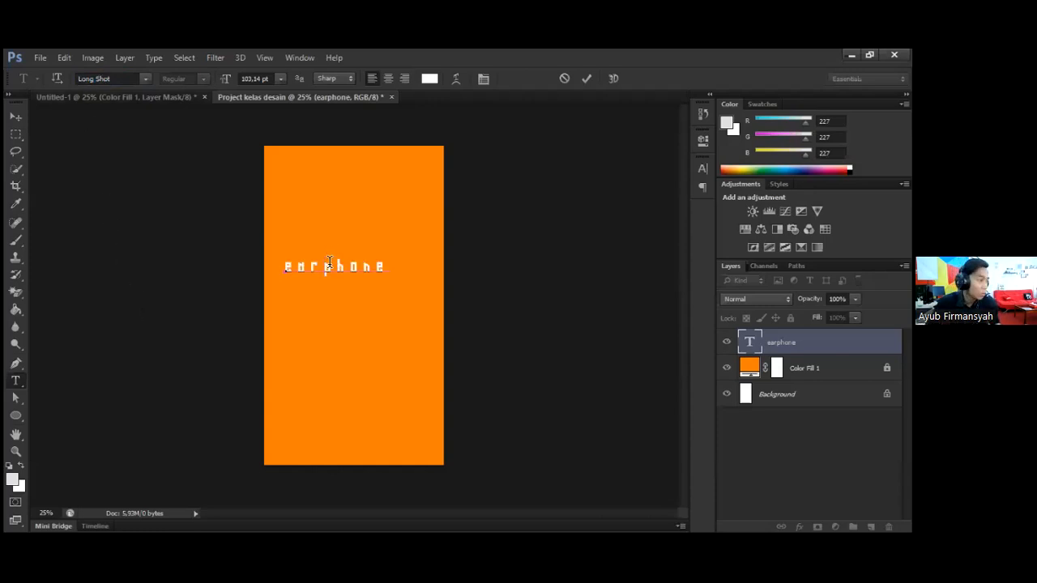
double_click(331, 265)
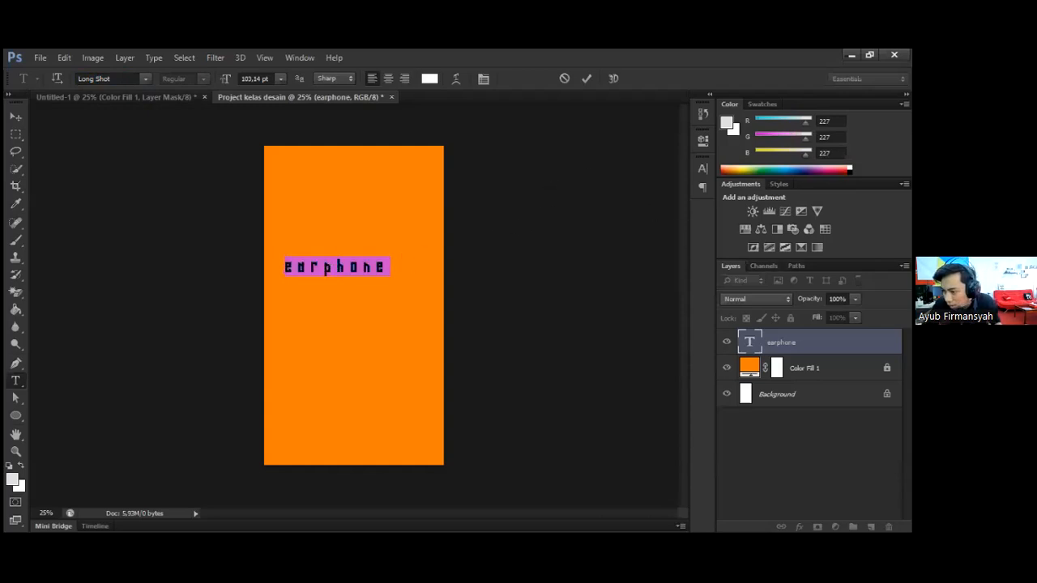
click(779, 184)
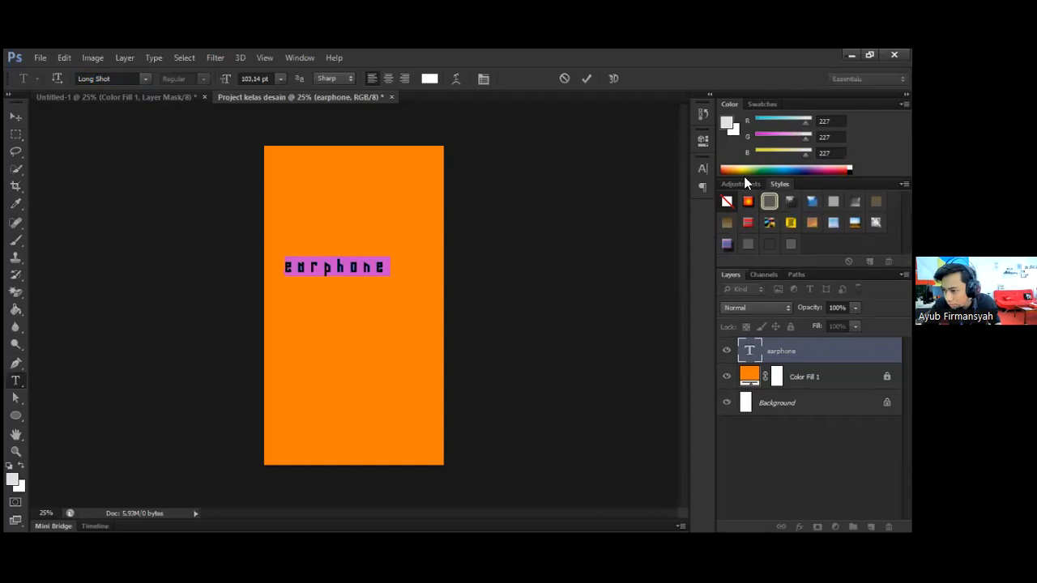
click(747, 186)
click(703, 168)
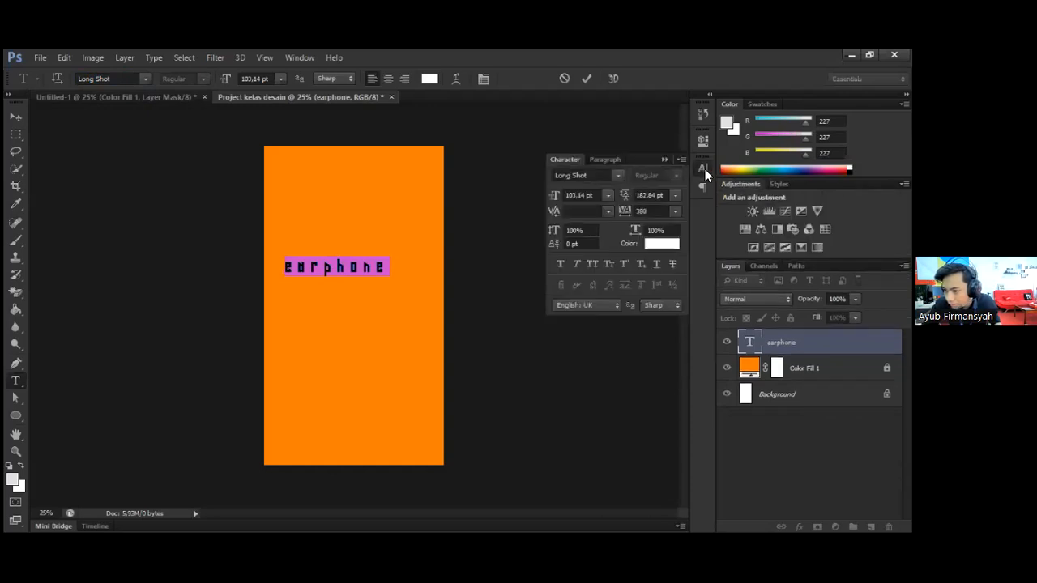
click(674, 212)
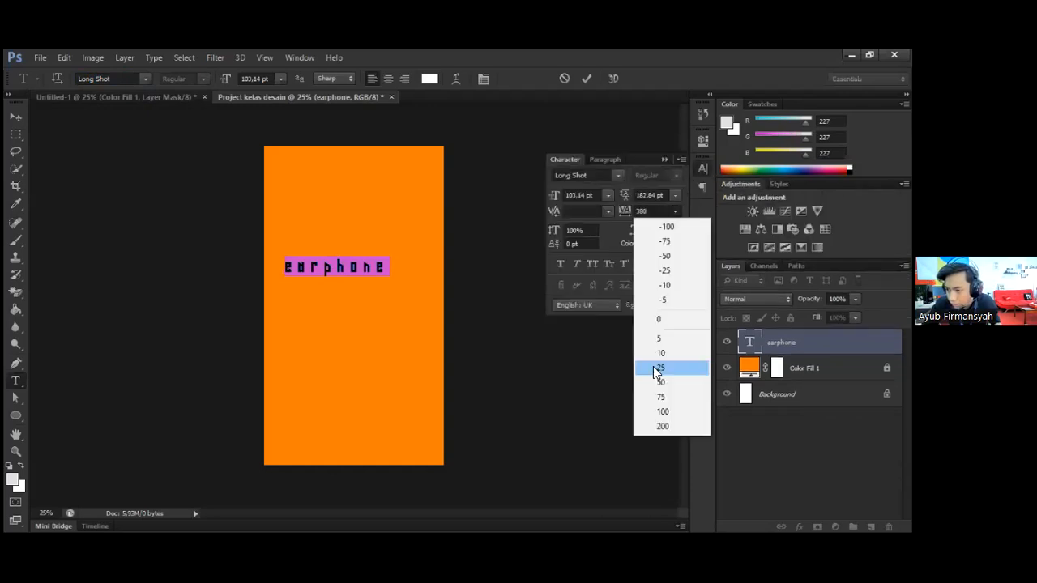
click(663, 318)
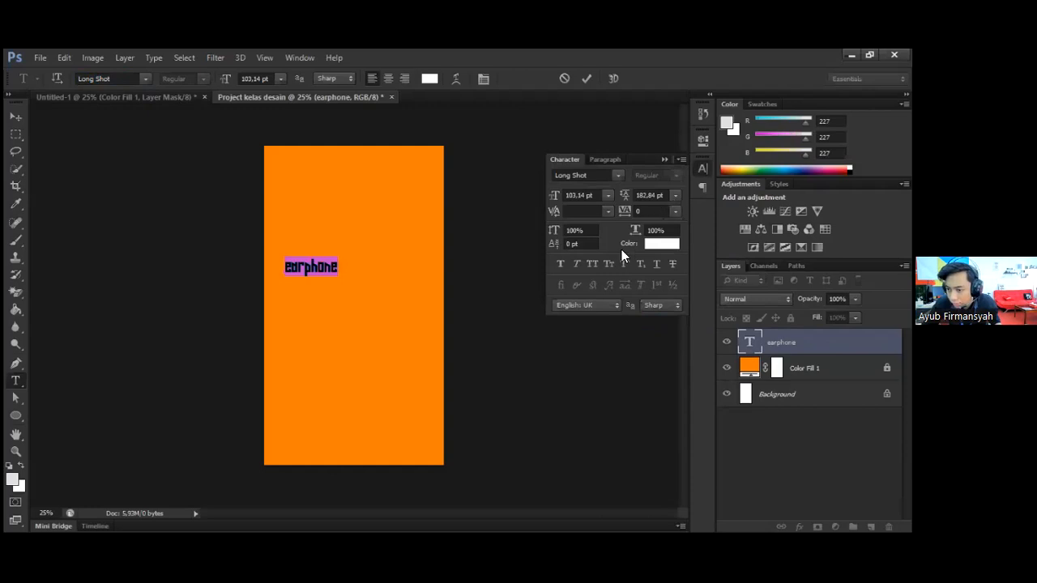
click(561, 263)
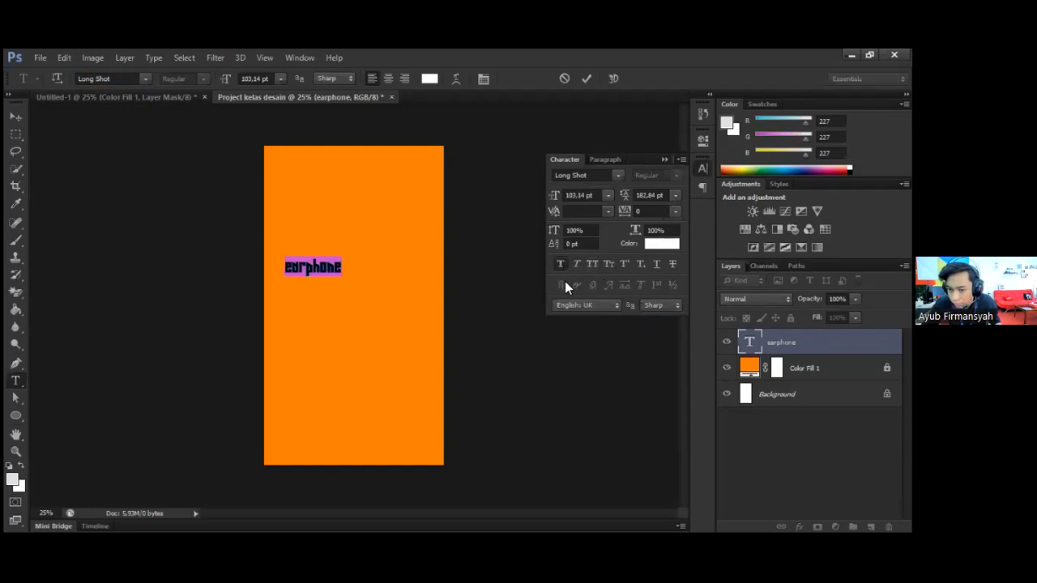
Move the earphone text closer to the middle of the canvas and collapse the character settings
click(15, 116)
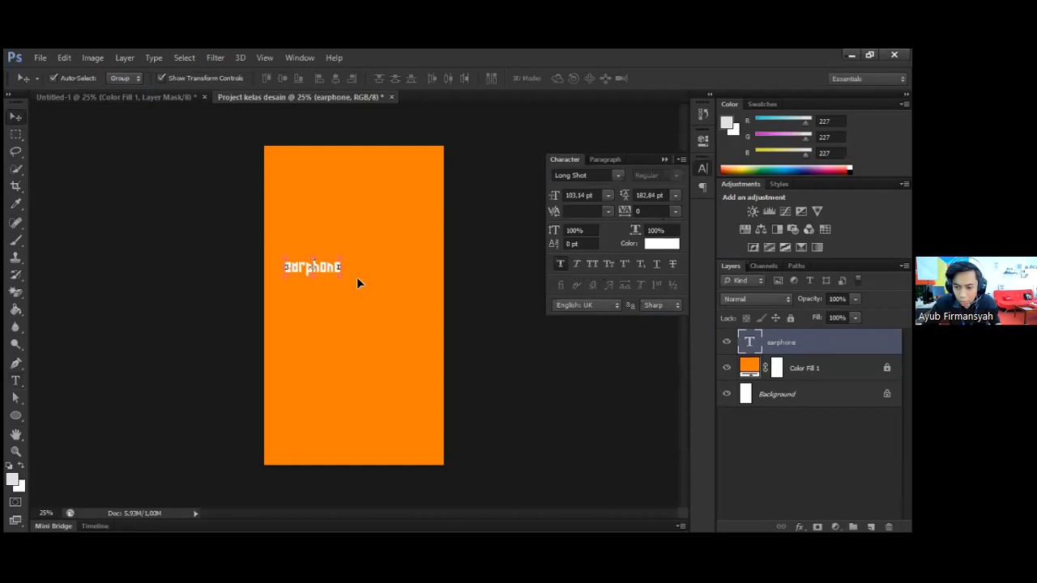
drag(356, 277, 382, 288)
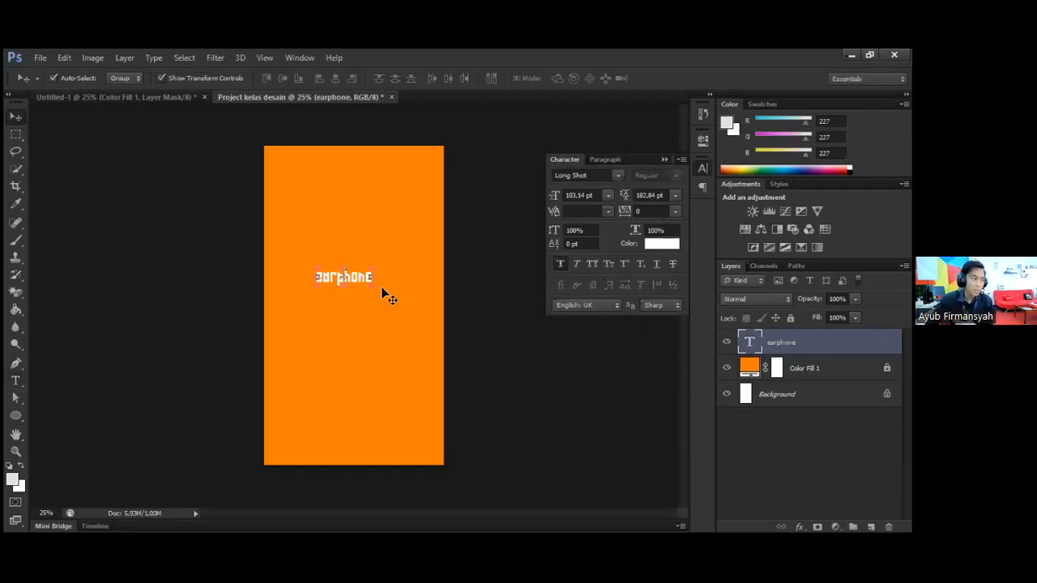
click(666, 160)
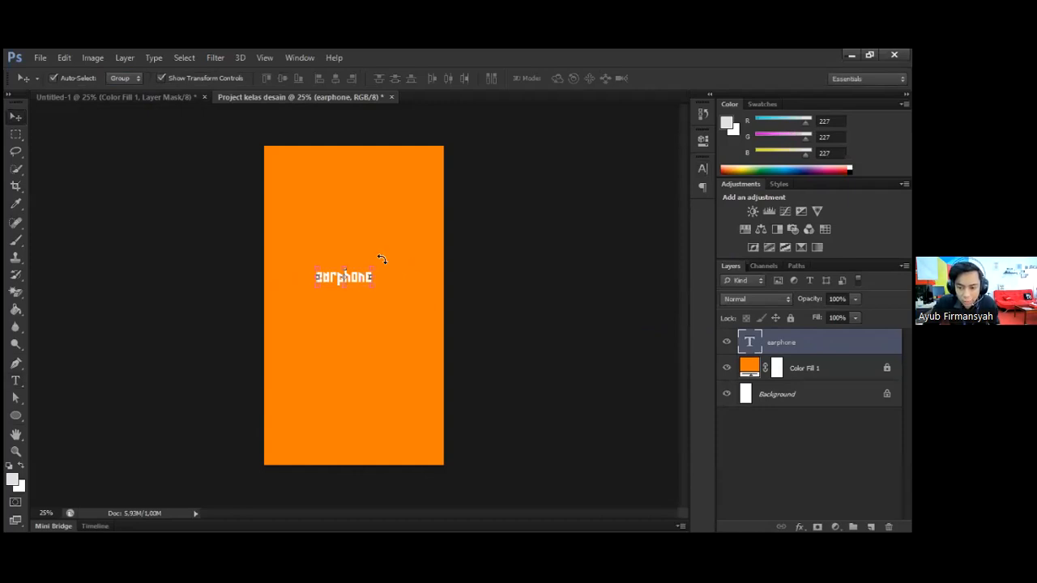
Rotate the earphone text 90° so it reads vertically and enlarge it proportionally to span most of the canvas height
key(ctrl+t)
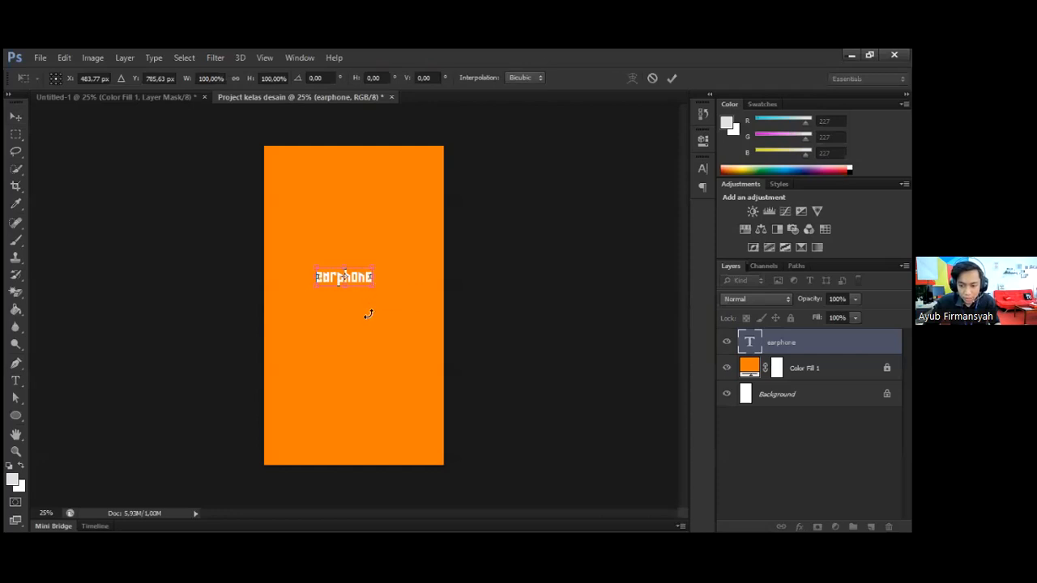
drag(369, 314, 369, 315)
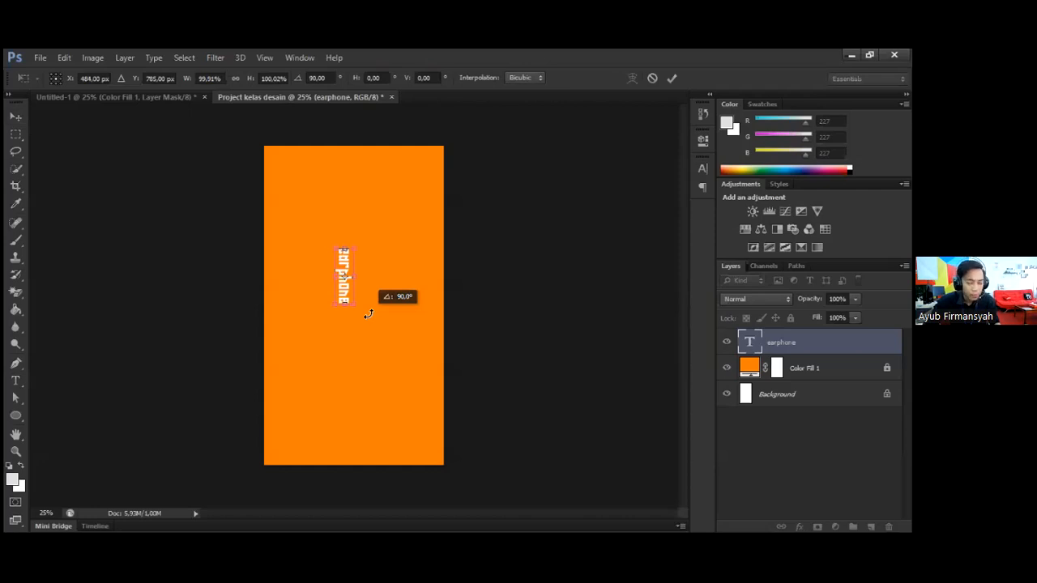
drag(368, 314, 367, 314)
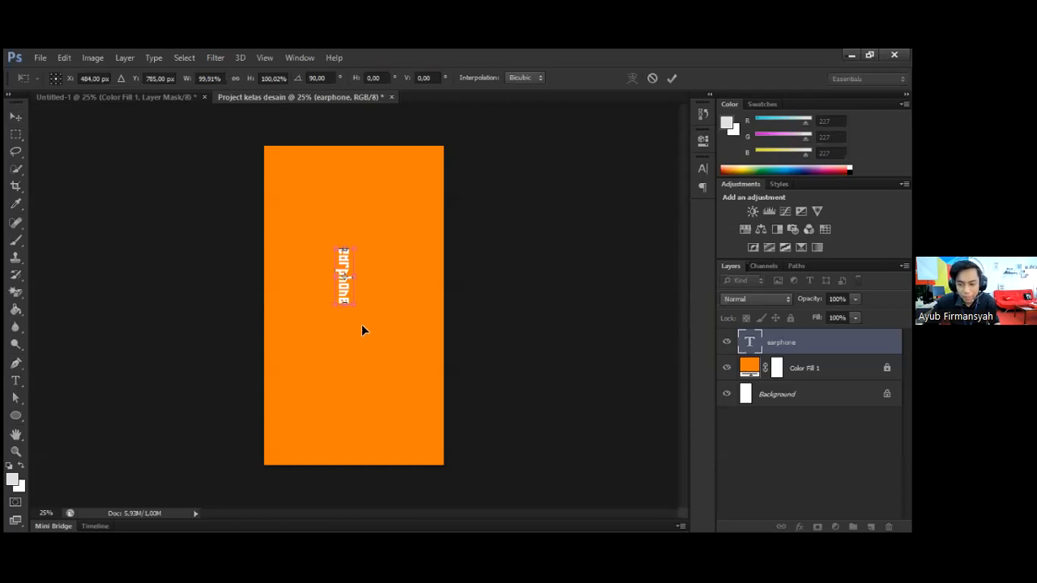
drag(352, 305, 380, 402)
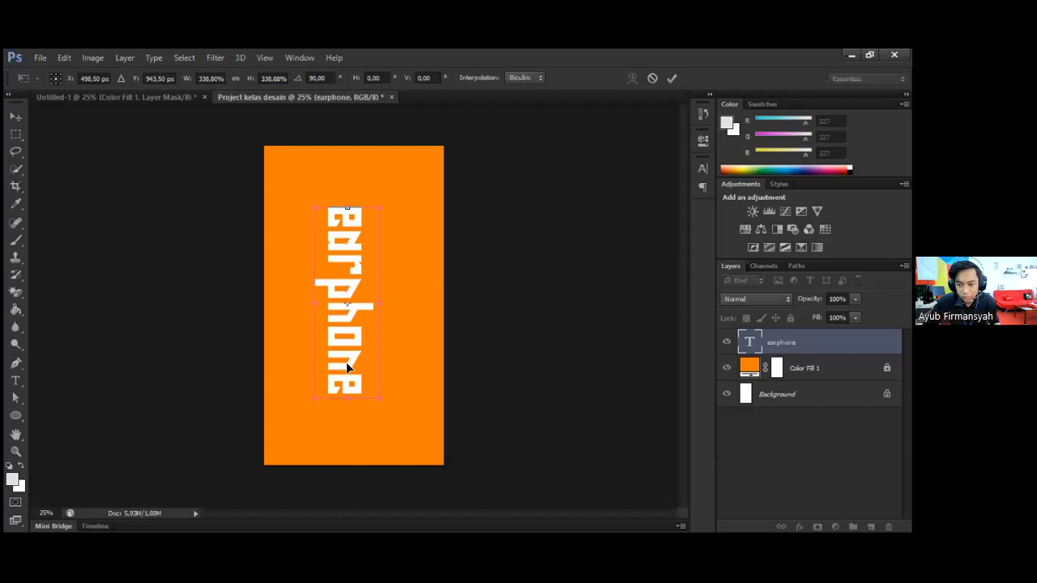
key(Return)
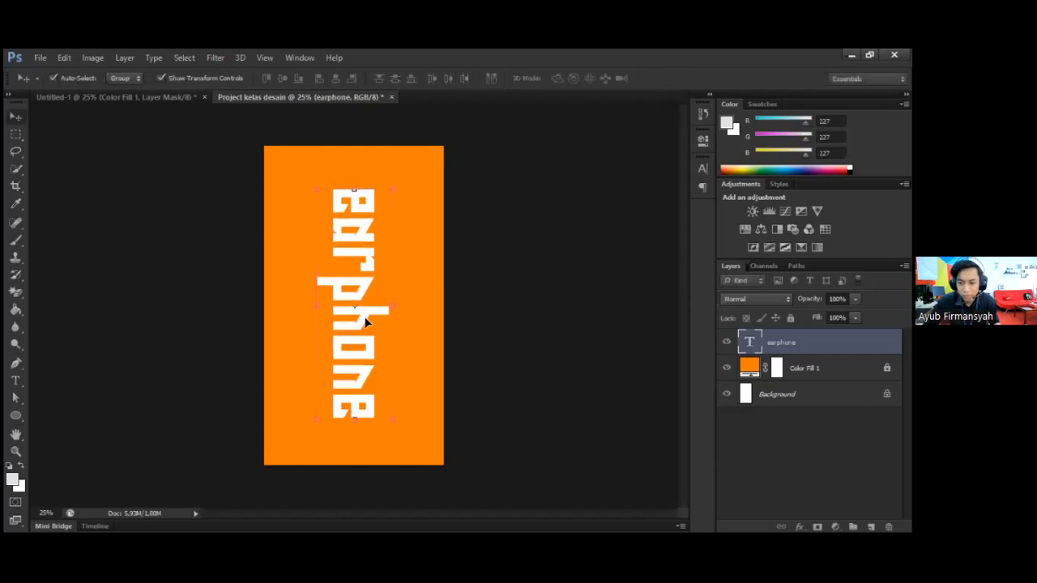
Center the vertical earphone text on the orange canvas and deselect it
drag(360, 316, 355, 316)
click(466, 323)
click(353, 320)
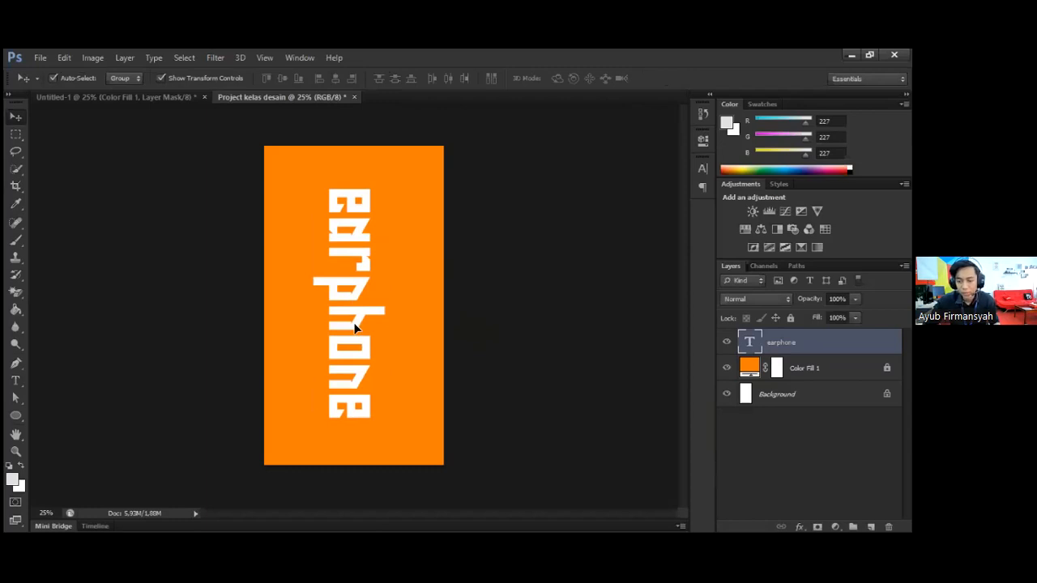
drag(354, 326, 357, 331)
click(508, 345)
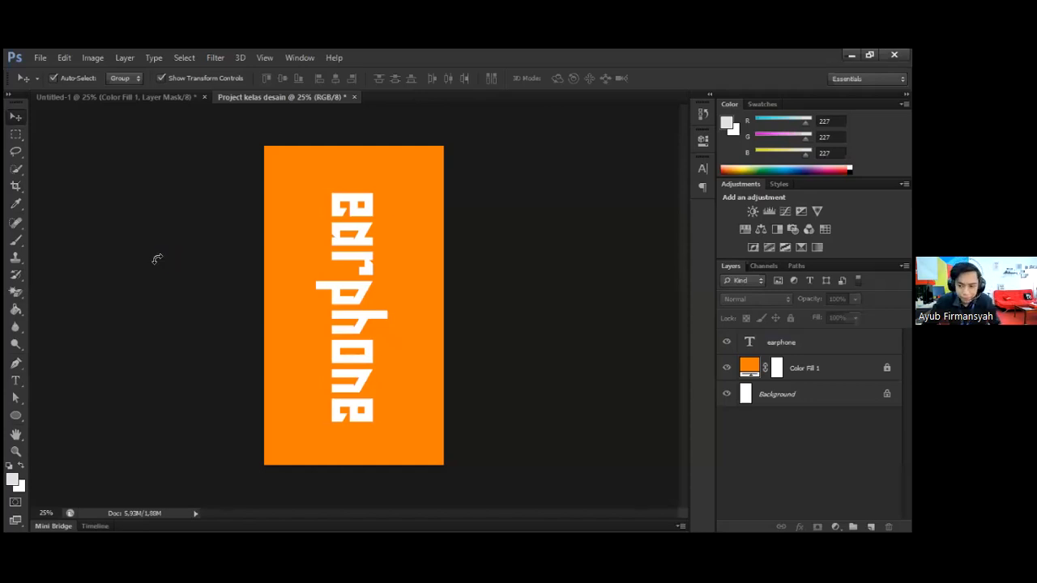
Place the kisspng noise-cancelling headphones image over the earphone text at the center of the canvas
click(671, 75)
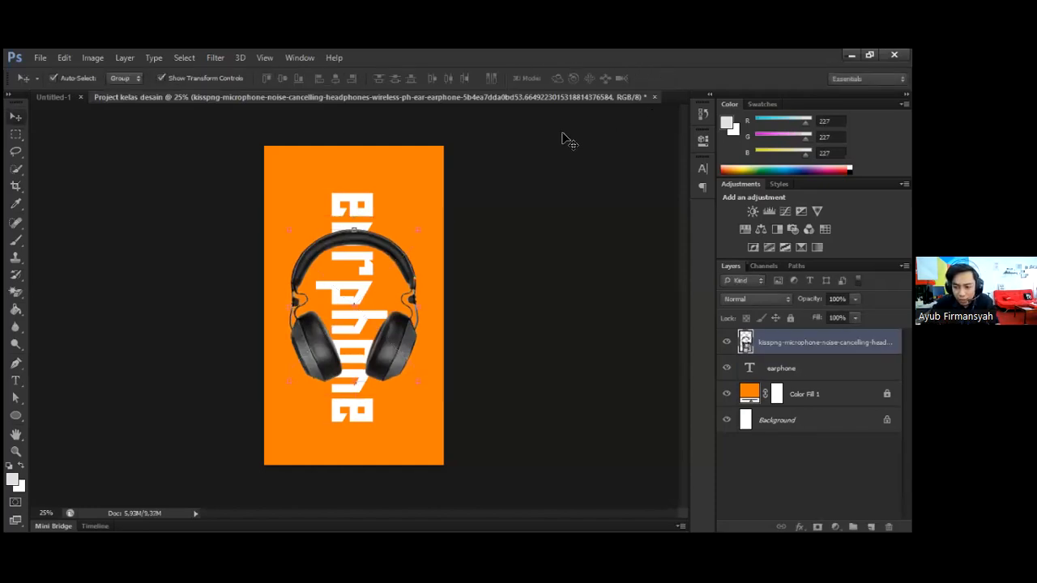
key(ctrl+t)
key(Return)
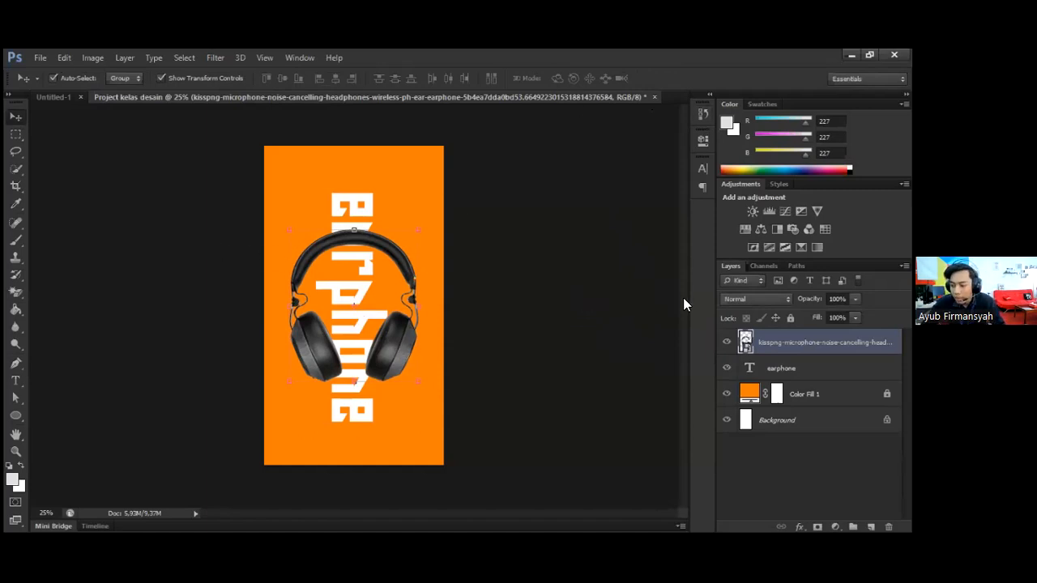
Rasterize the placed headphones smart object layer and deselect it
right_click(768, 346)
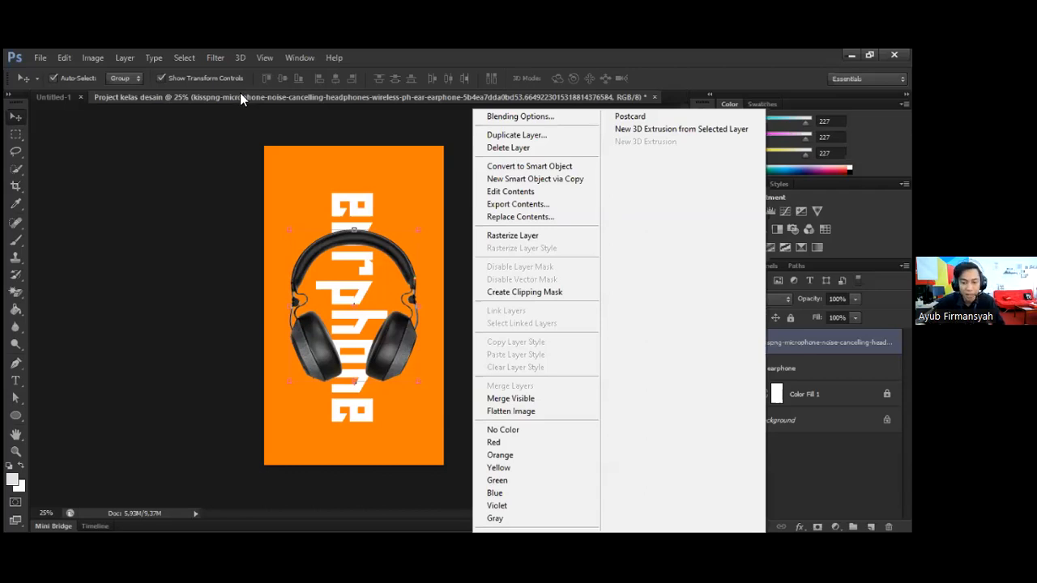
click(242, 238)
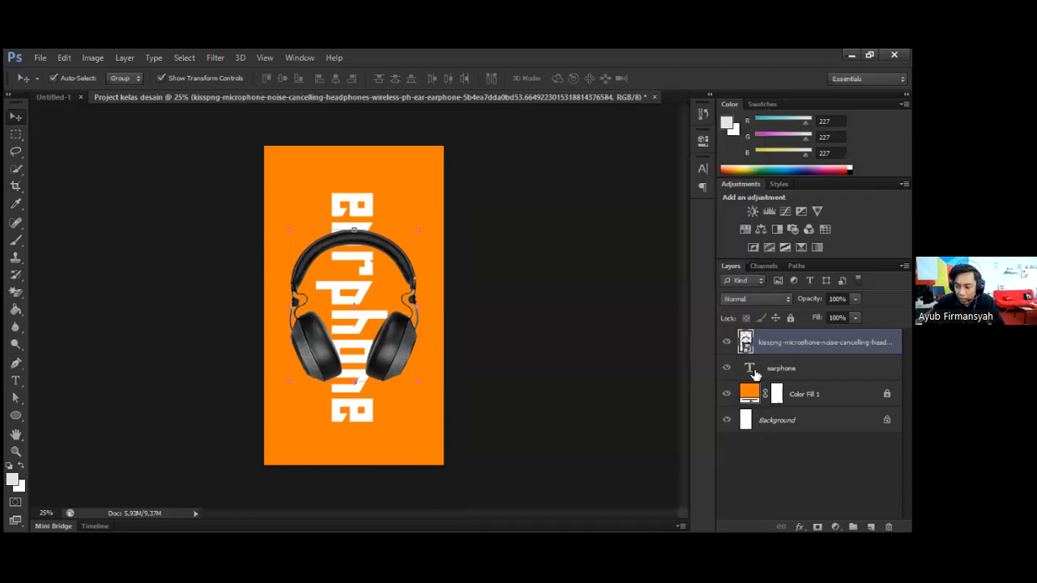
click(595, 352)
click(776, 352)
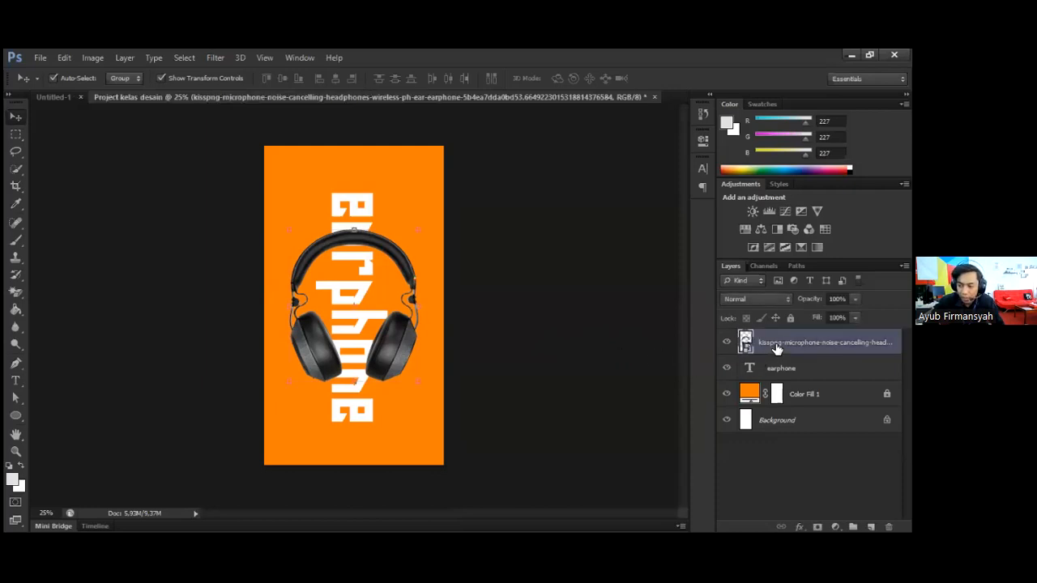
right_click(775, 344)
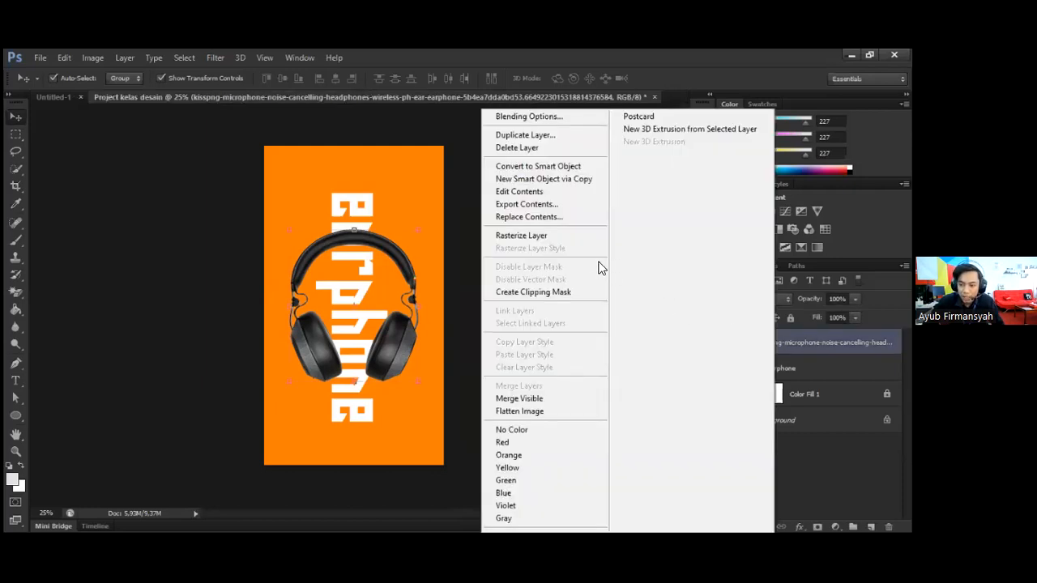
click(543, 236)
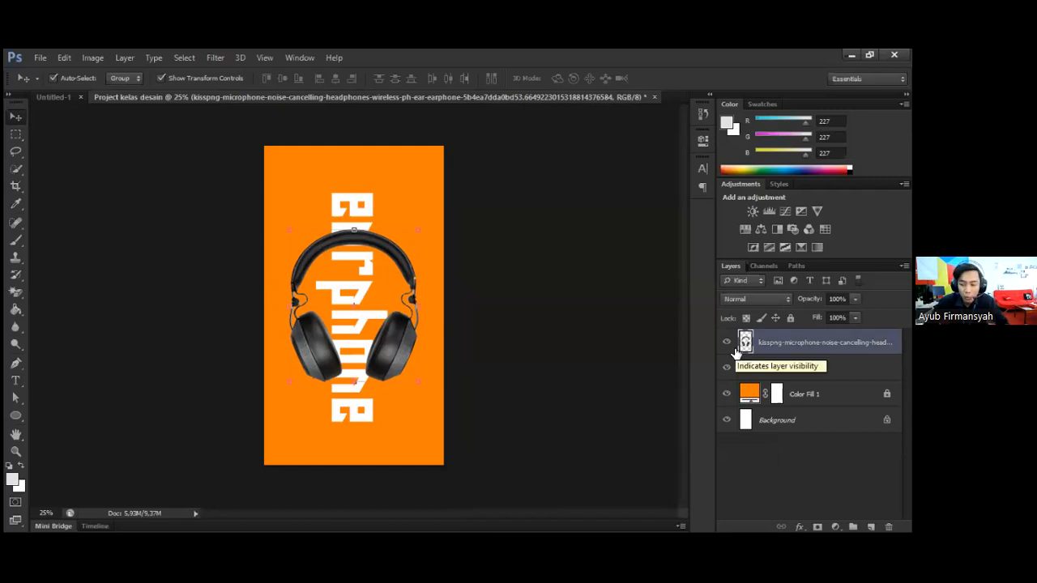
click(517, 319)
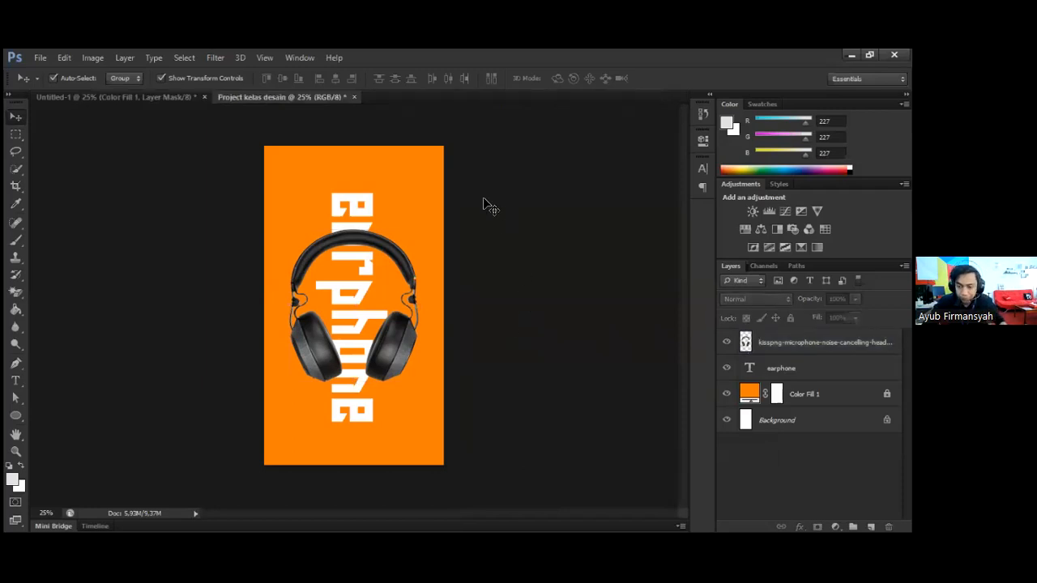
click(407, 332)
click(492, 315)
click(396, 332)
click(491, 320)
click(398, 334)
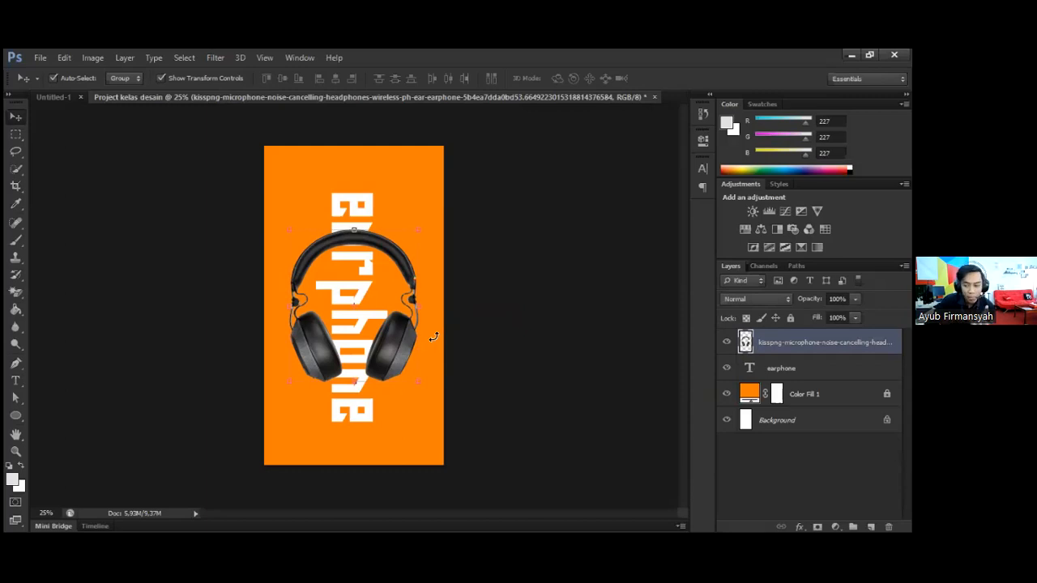
click(483, 331)
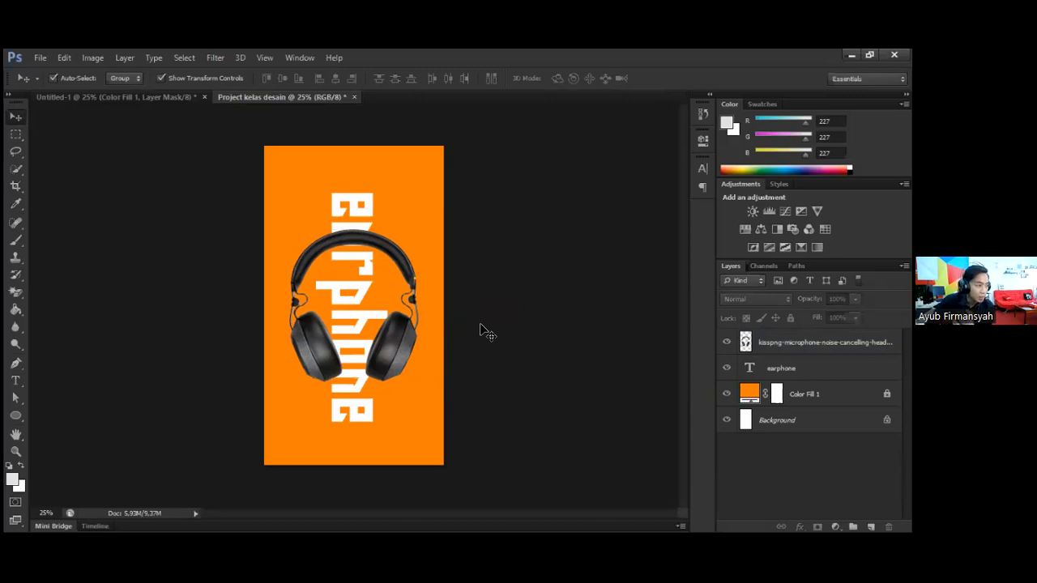
Select the headphones on the canvas and duplicate their layer, keeping the proposed copy name
click(393, 339)
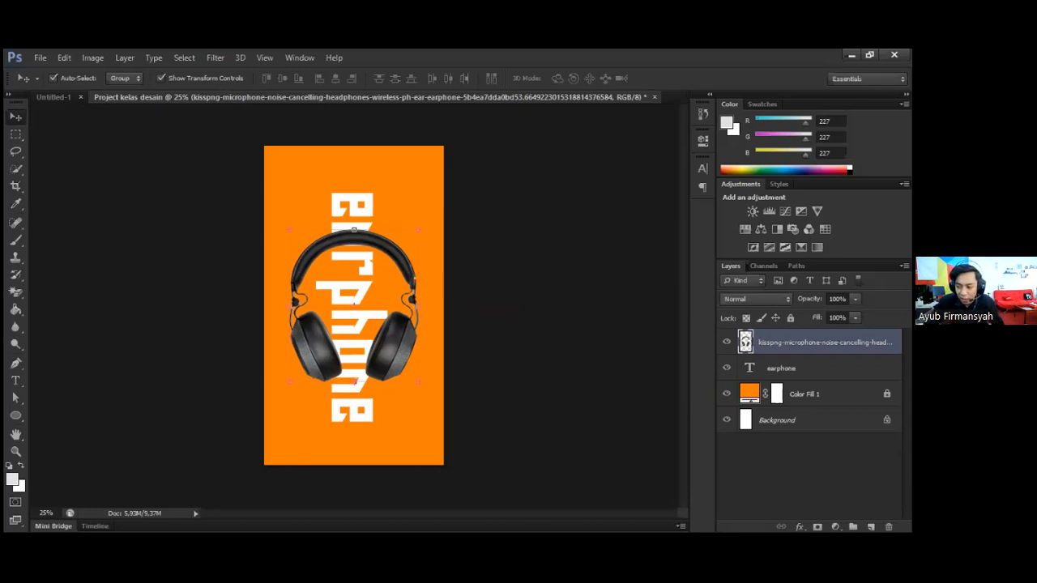
right_click(783, 342)
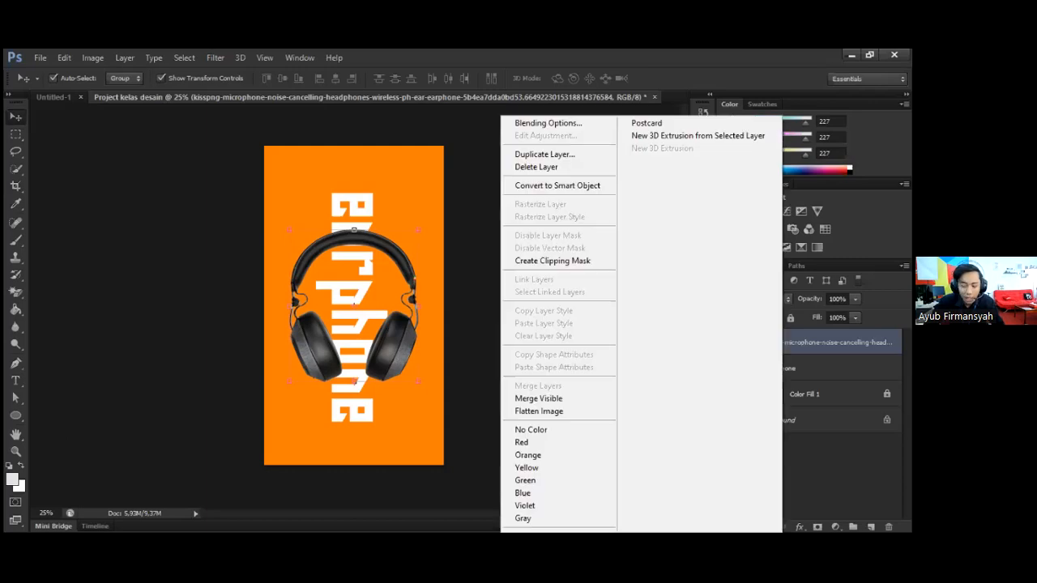
click(501, 270)
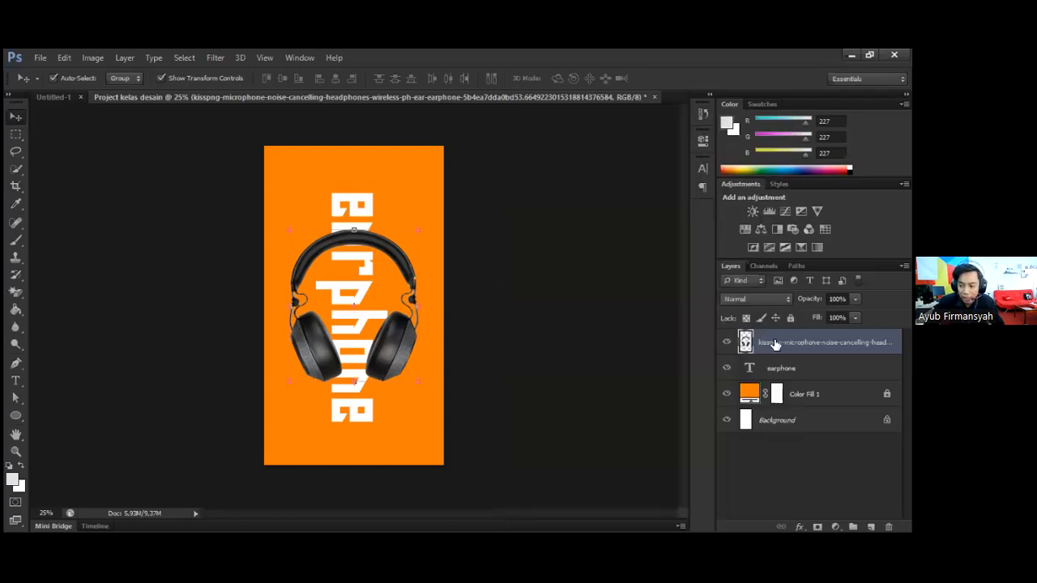
right_click(767, 343)
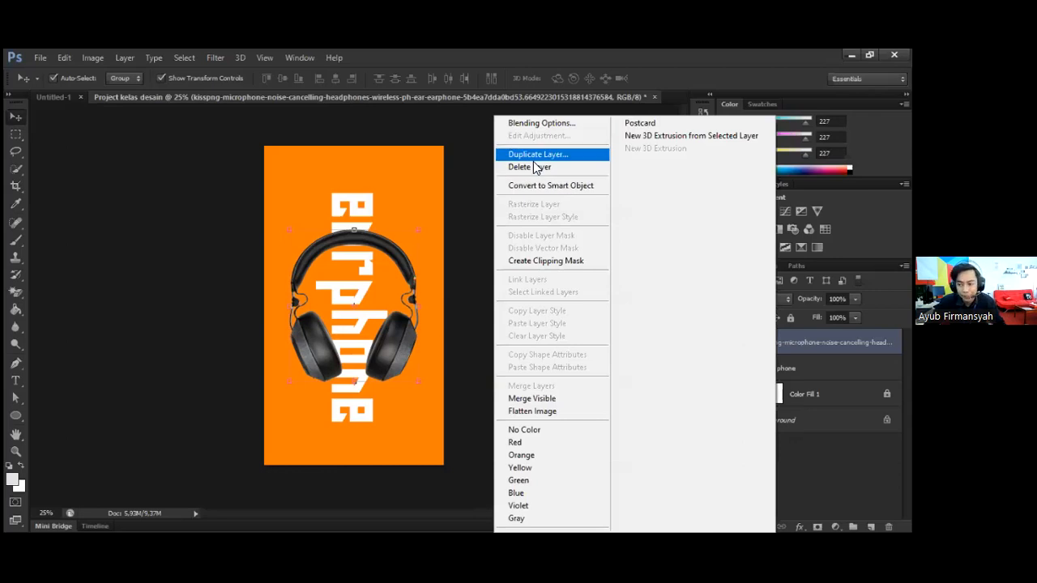
click(533, 159)
click(575, 199)
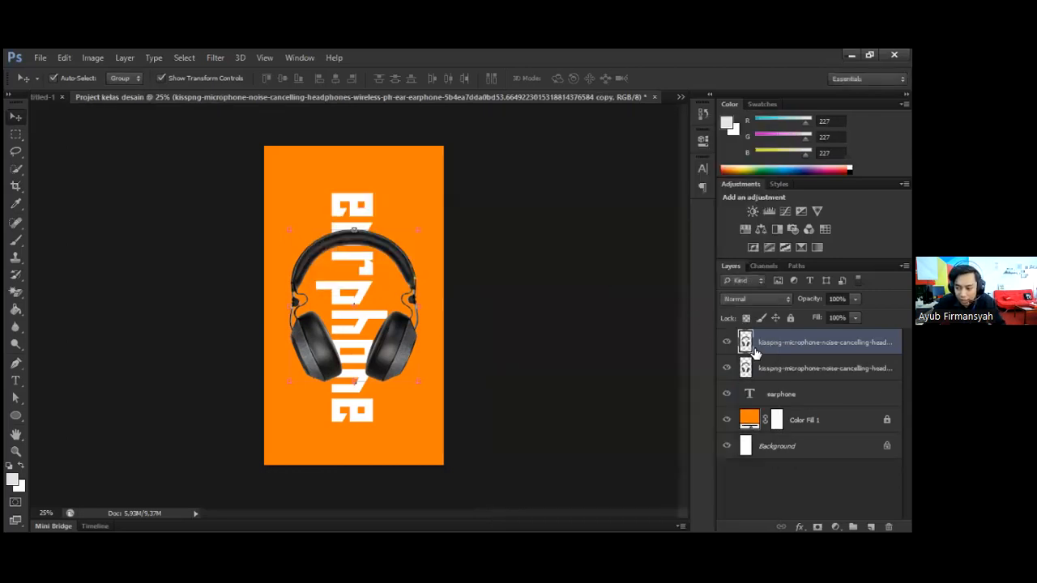
Delete the duplicated headphones layer above the original
click(772, 369)
click(769, 345)
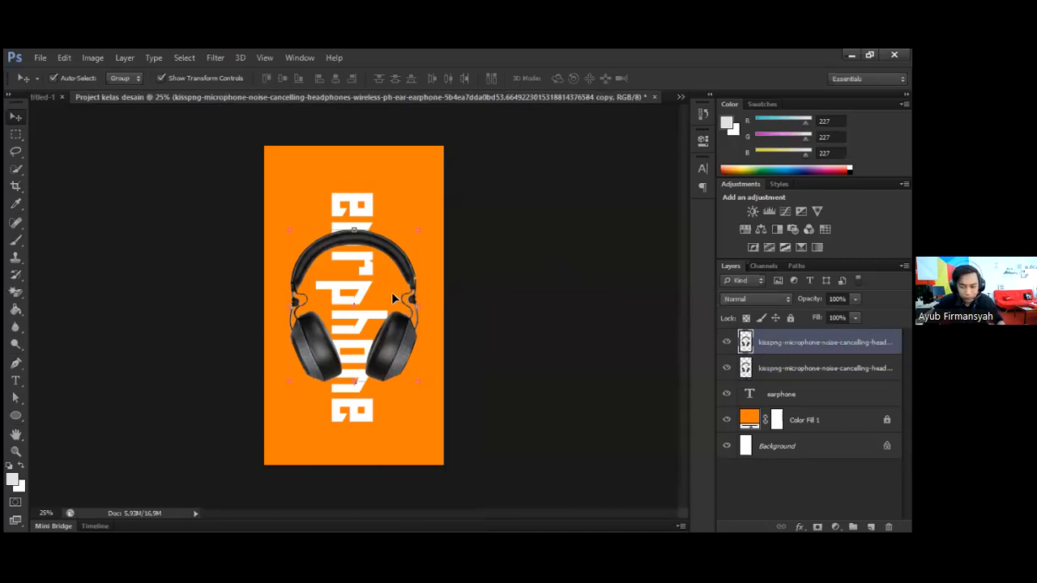
key(Delete)
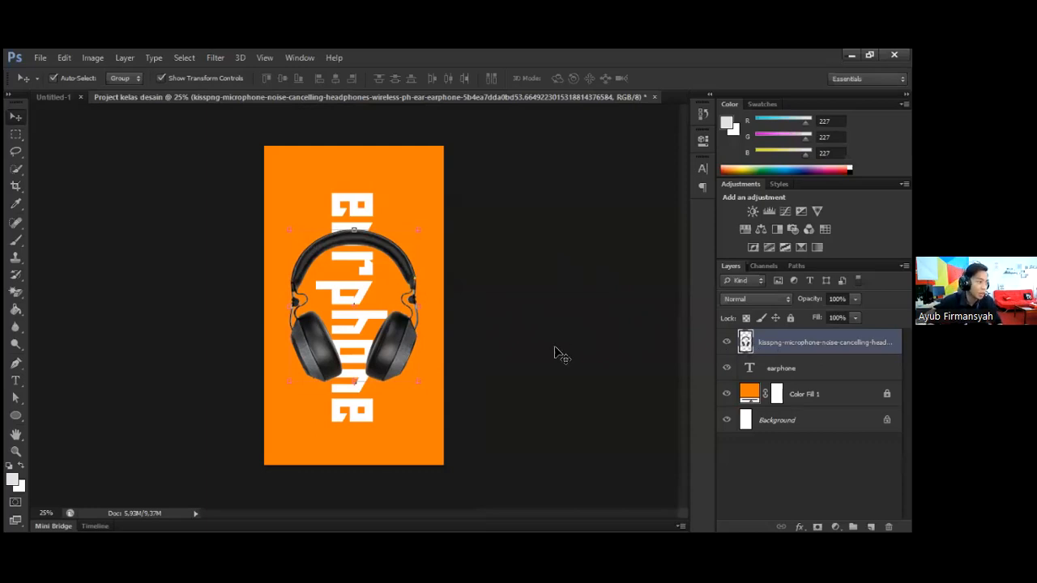
Make a copy of the rasterized headphones layer directly above the original
click(753, 369)
click(763, 348)
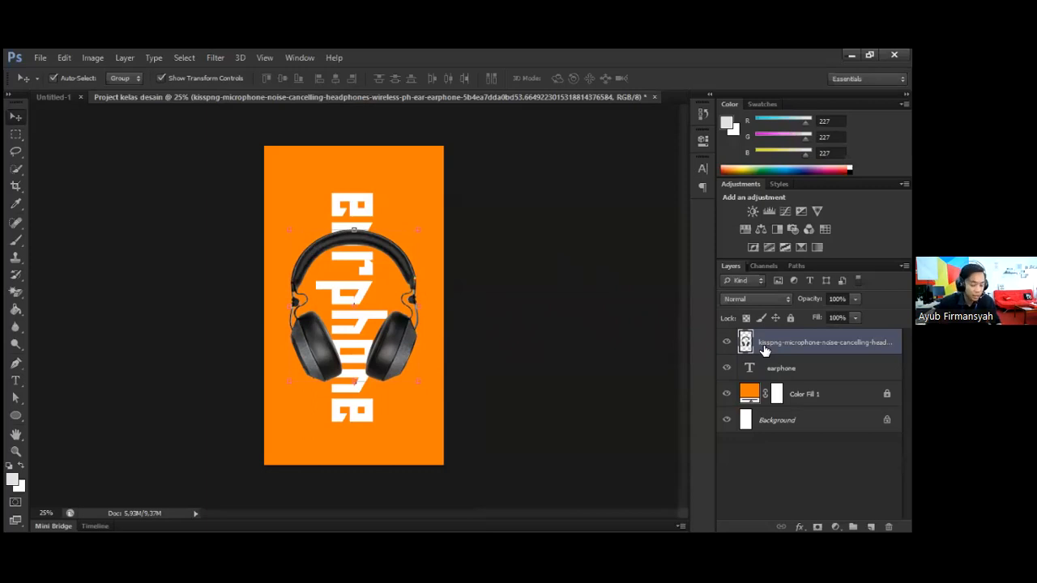
key(ctrl+j)
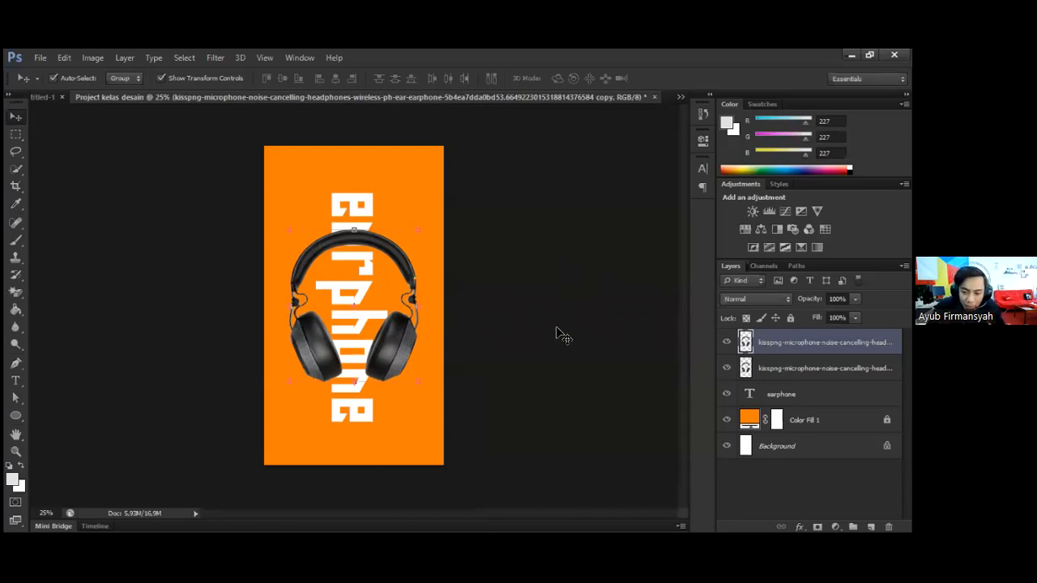
Try to move the lower headphones upward, undo the move, and clear the layer selection
click(776, 370)
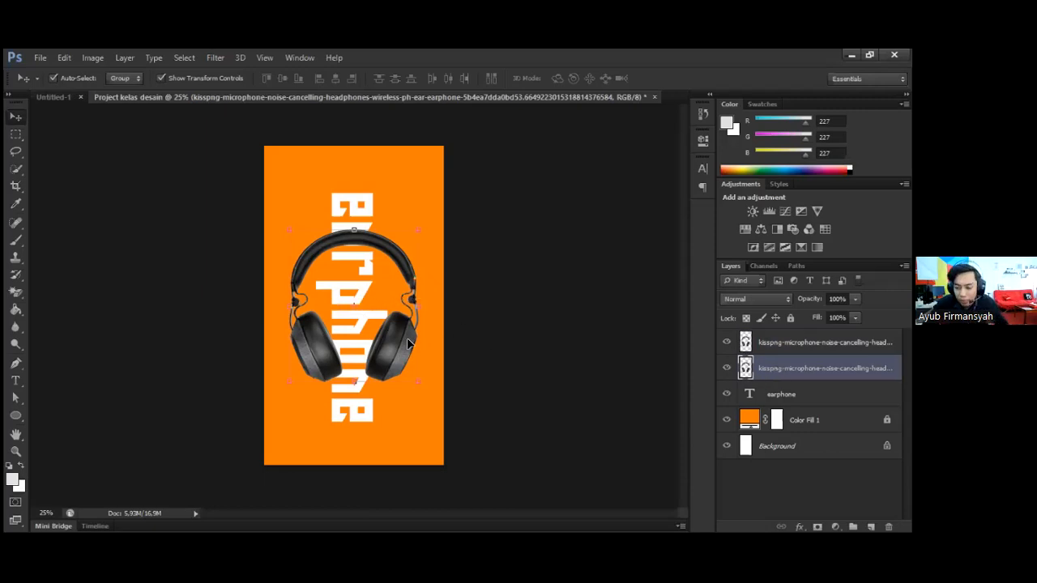
drag(411, 342, 419, 305)
key(ctrl+z)
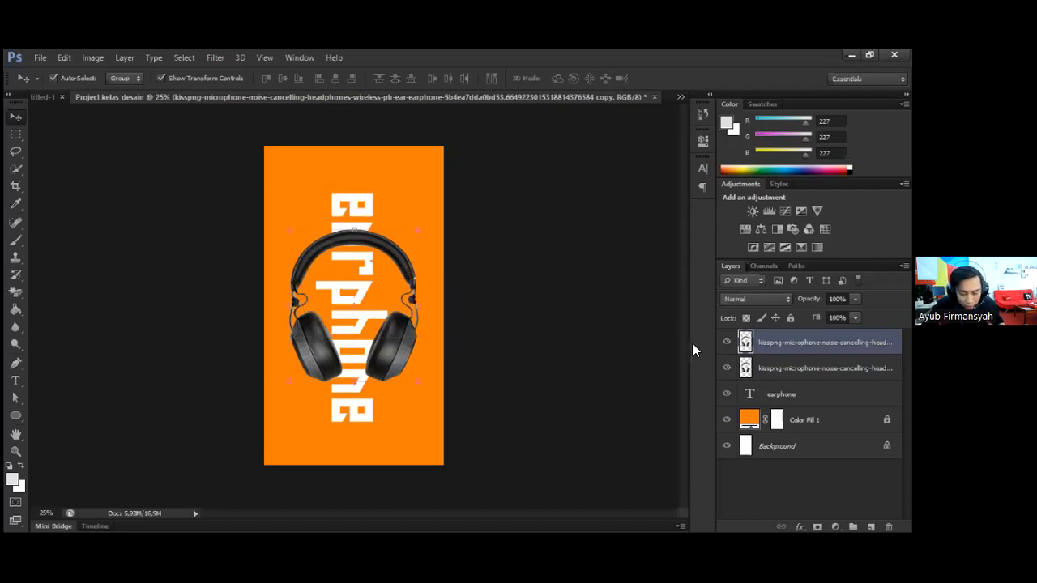
click(766, 367)
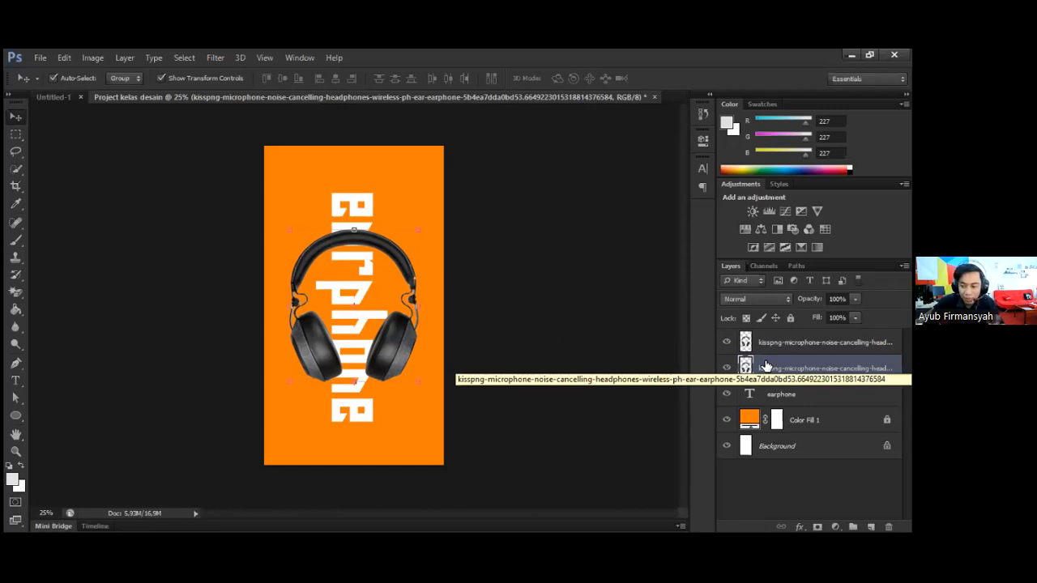
click(617, 320)
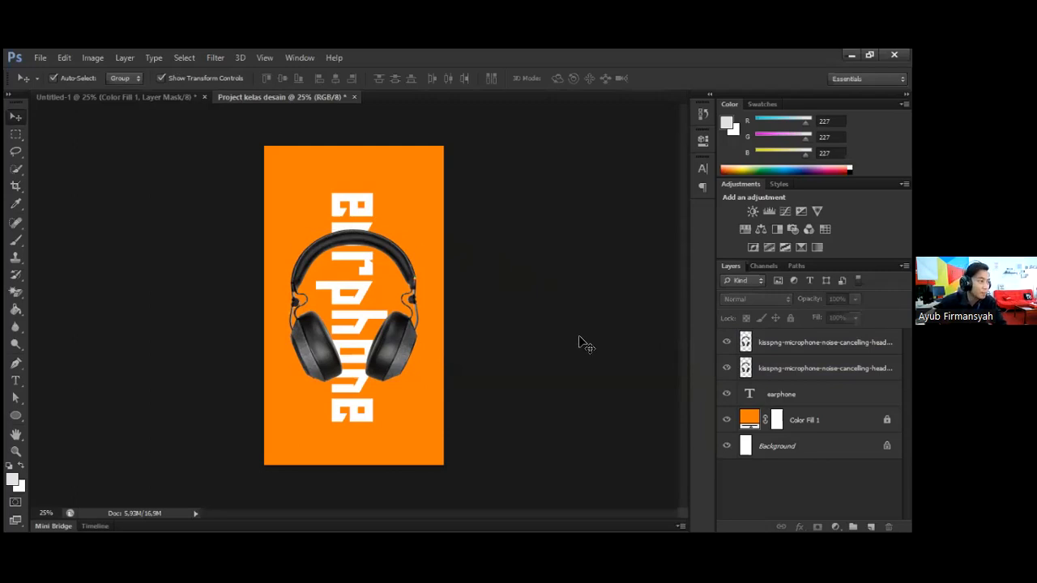
Move the headphones copy slightly above the original so the two overlap, and select the original headphones layer
click(775, 370)
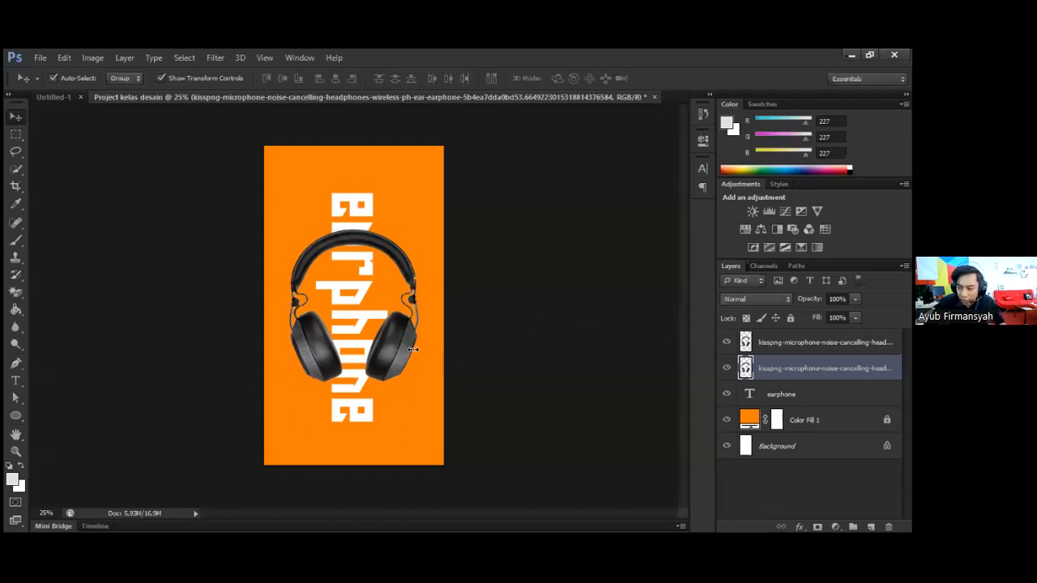
key(ctrl+j)
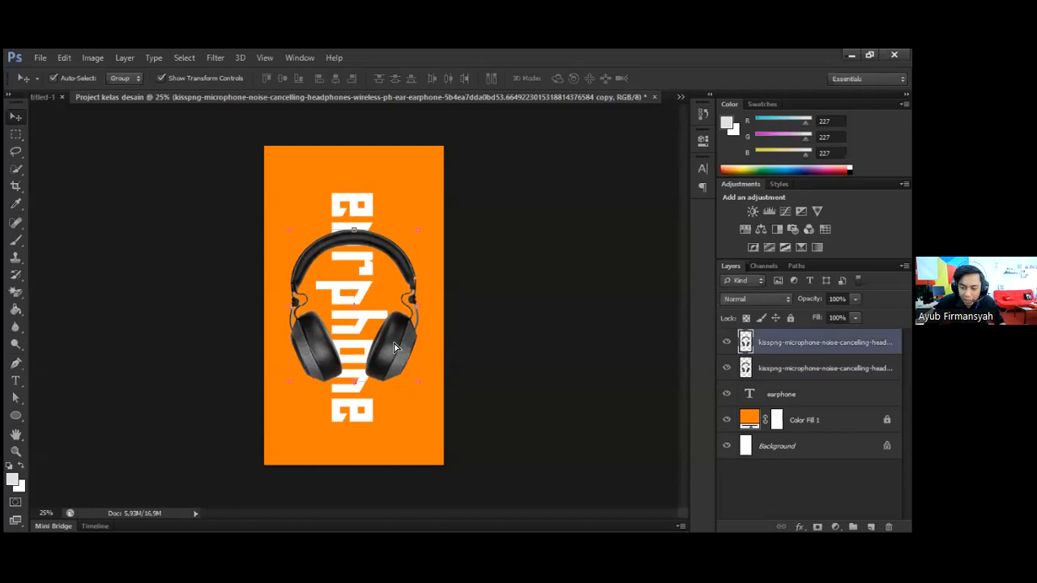
drag(400, 320, 400, 287)
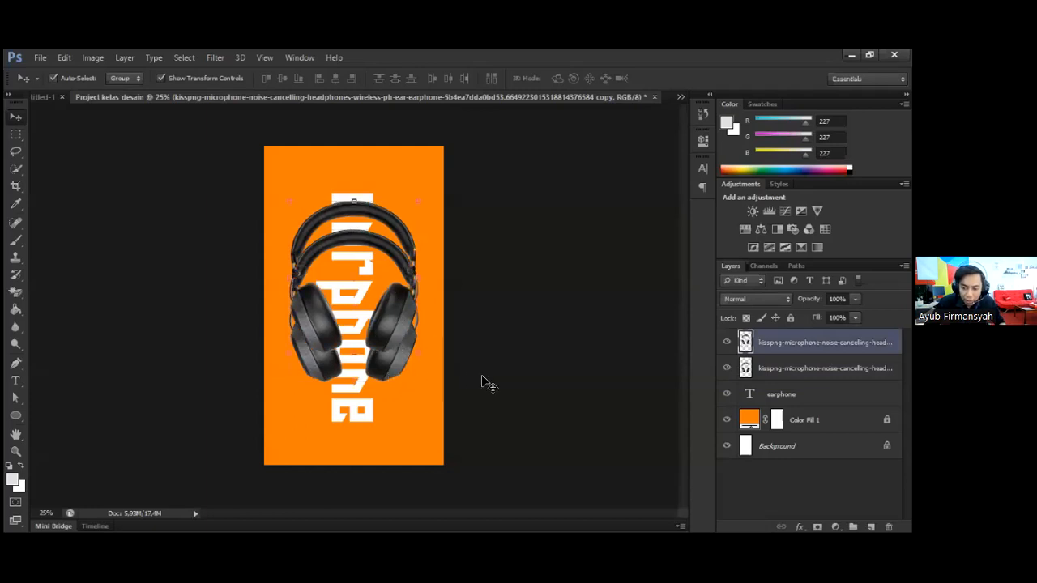
click(482, 377)
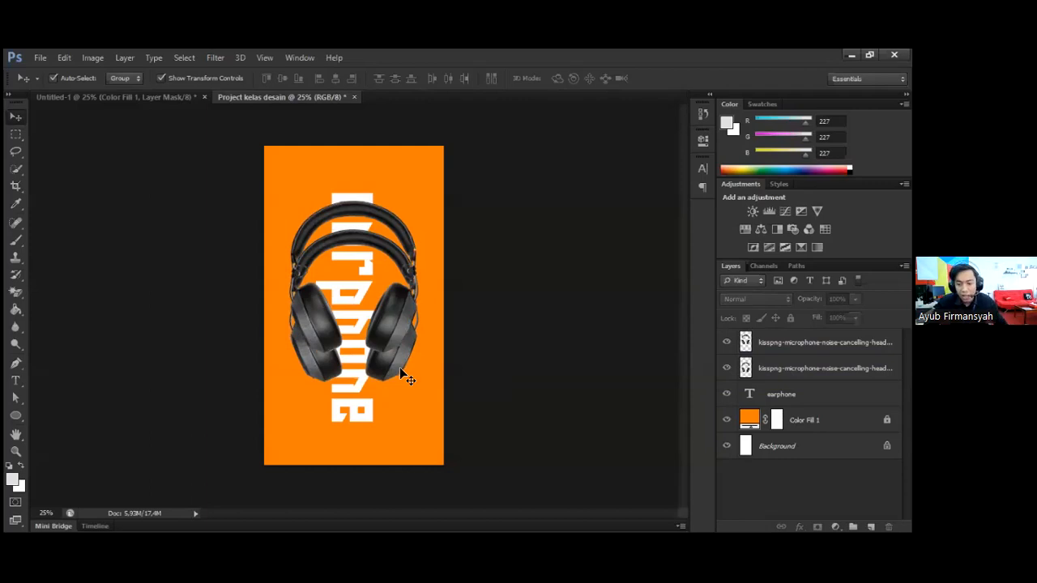
click(398, 368)
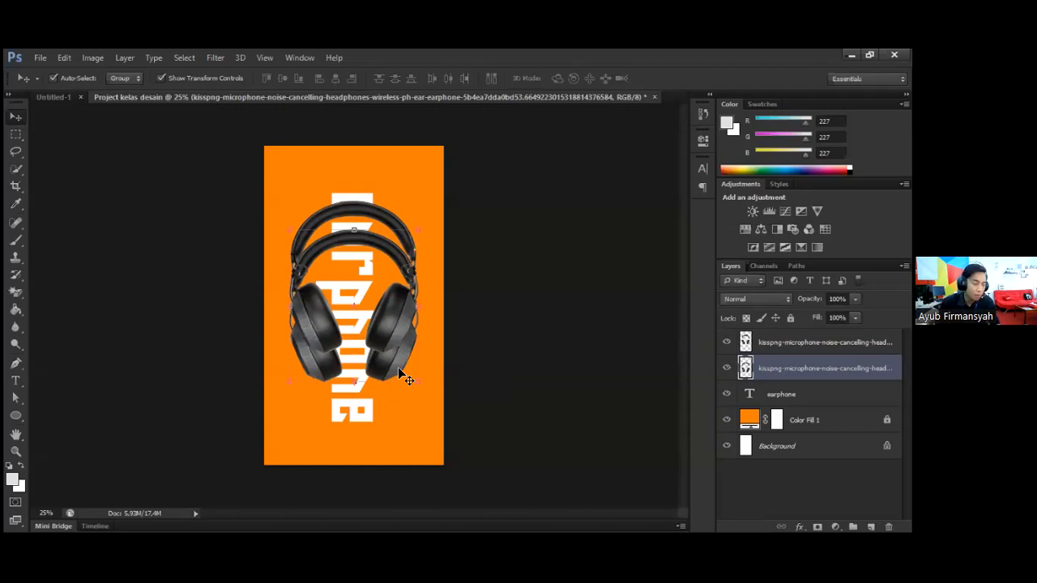
Move the headphones copy back down directly over the original and select the lower headphones layer
click(503, 355)
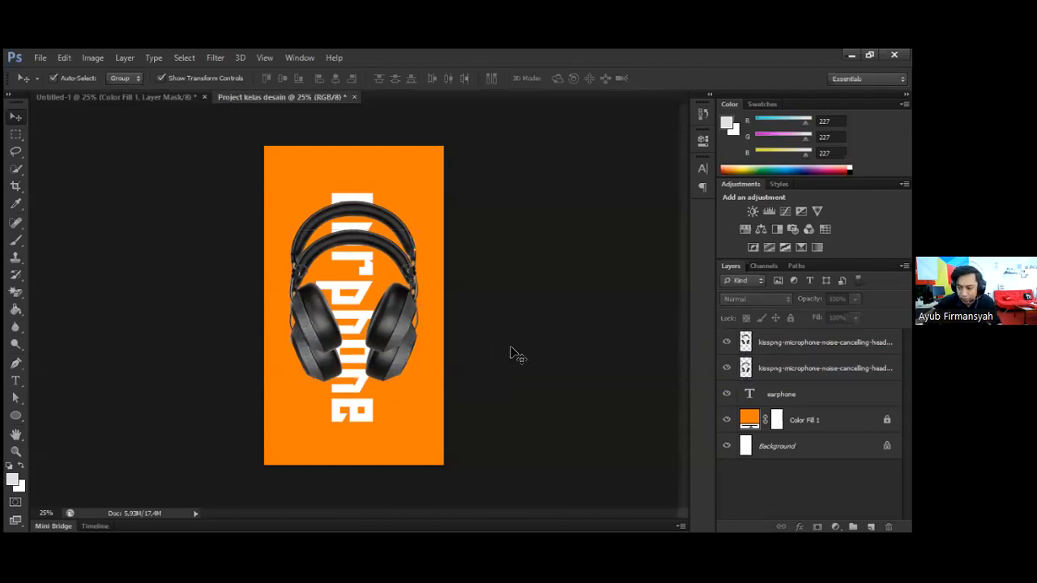
click(396, 336)
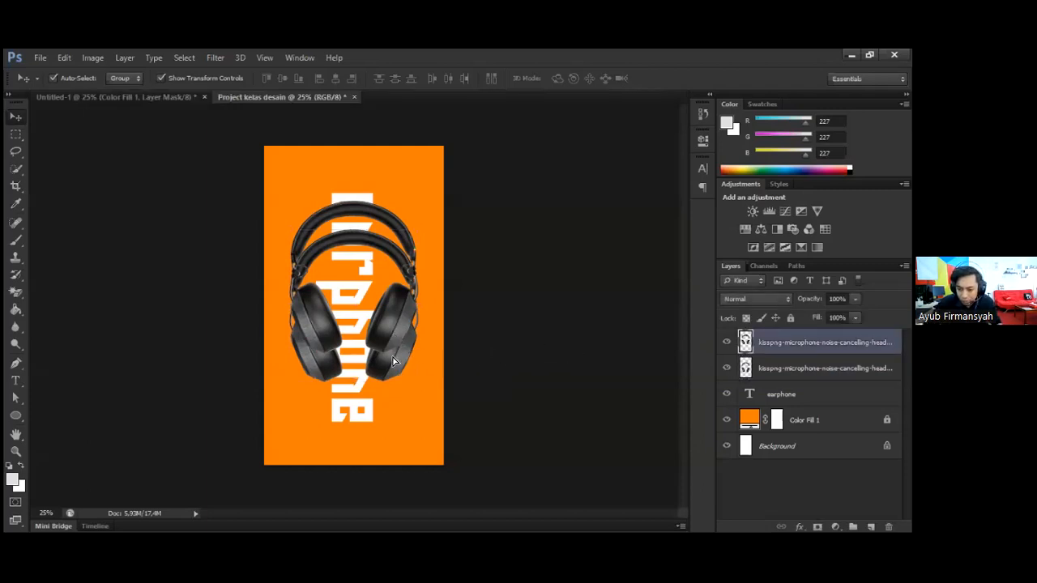
drag(396, 336, 397, 360)
click(767, 368)
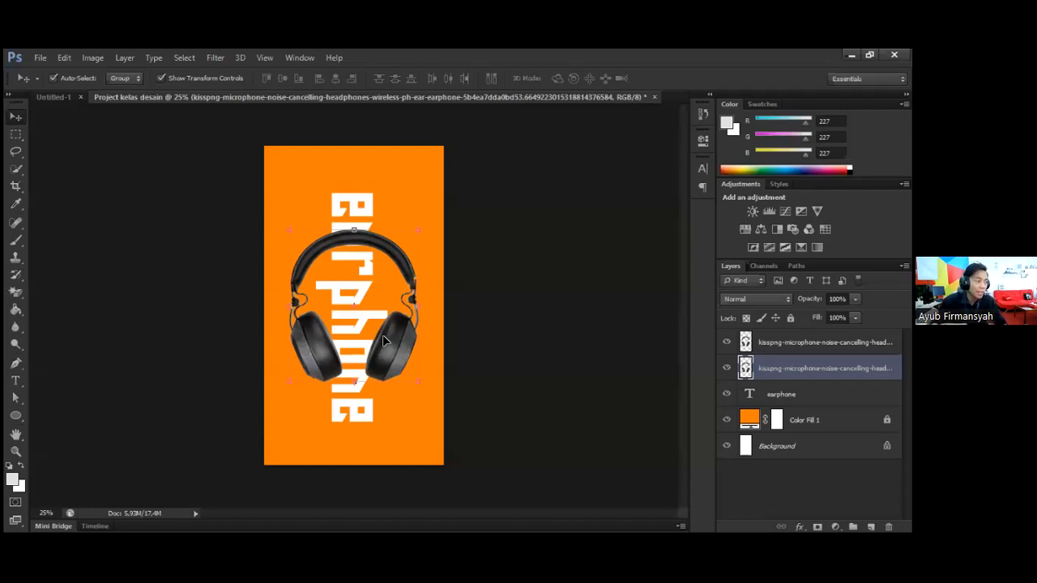
click(782, 394)
click(825, 368)
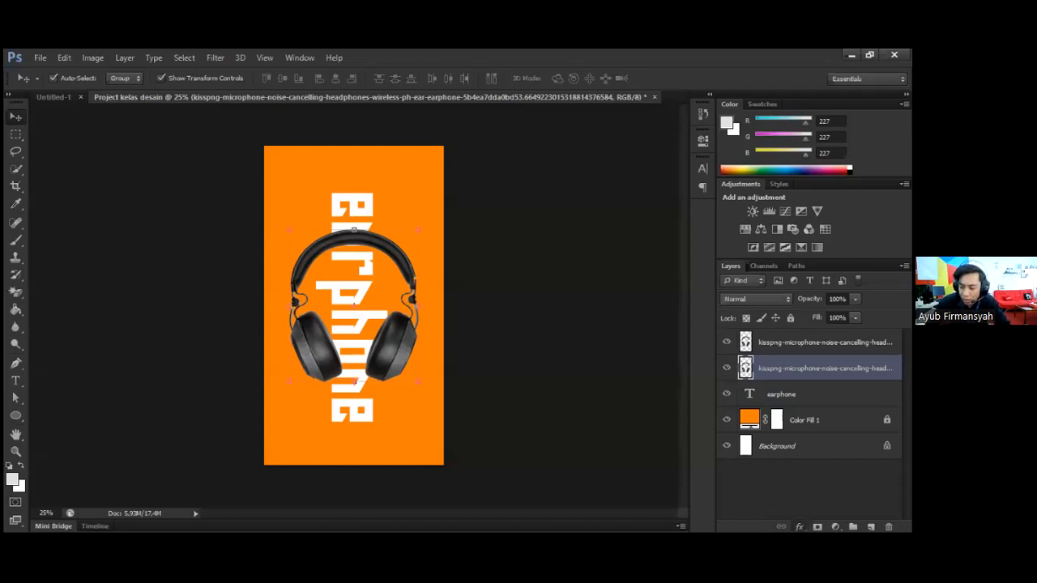
click(799, 527)
click(750, 496)
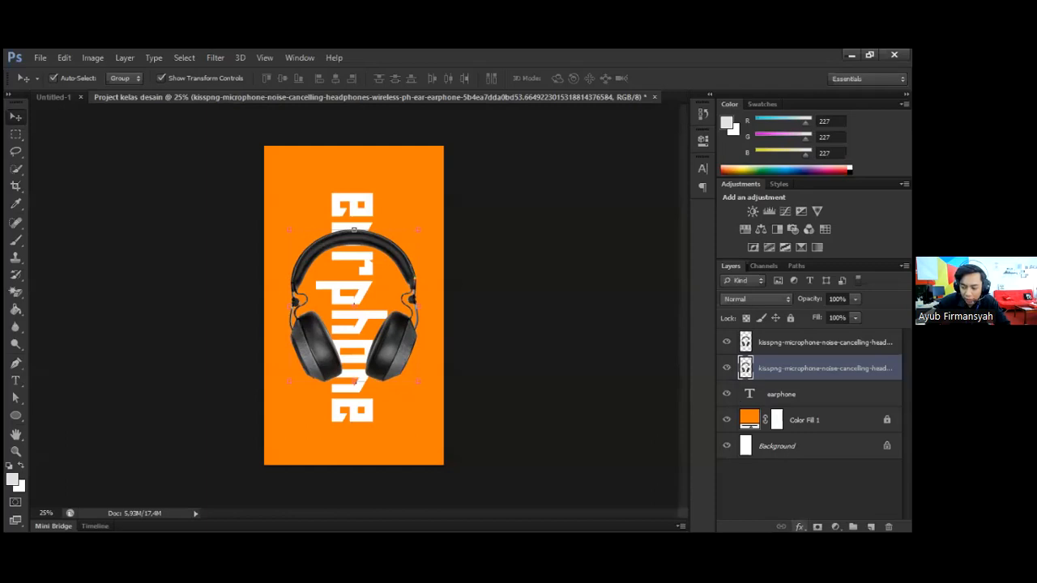
click(799, 526)
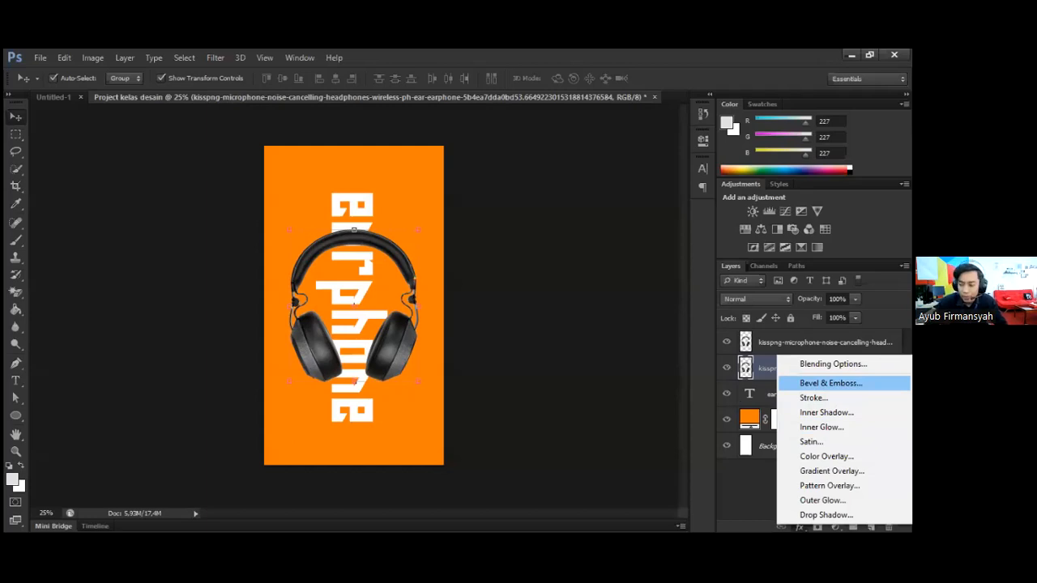
click(588, 338)
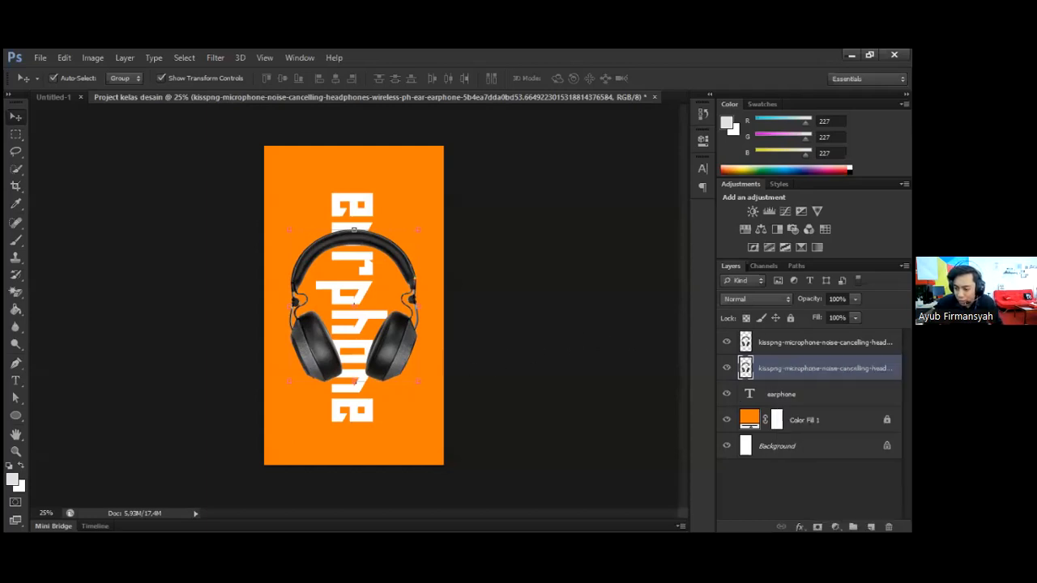
Apply a black (000000) Color Overlay to the lower headphones layer
click(800, 526)
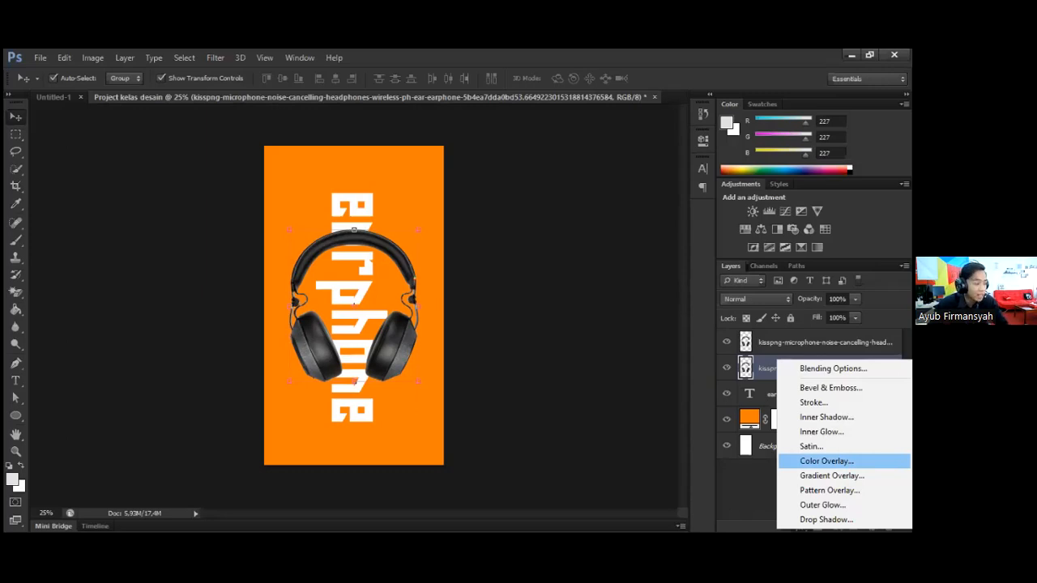
click(826, 460)
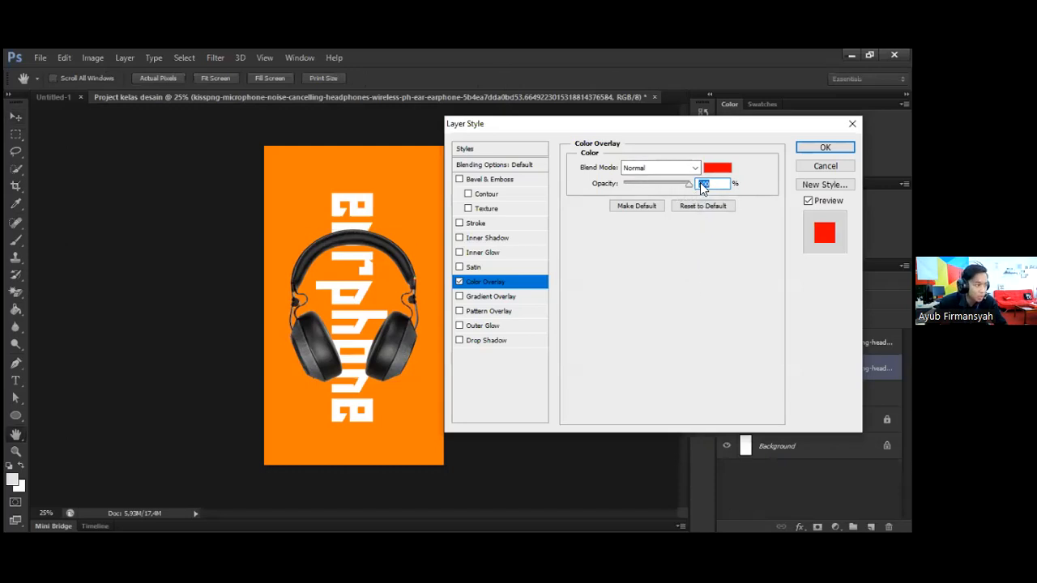
click(717, 169)
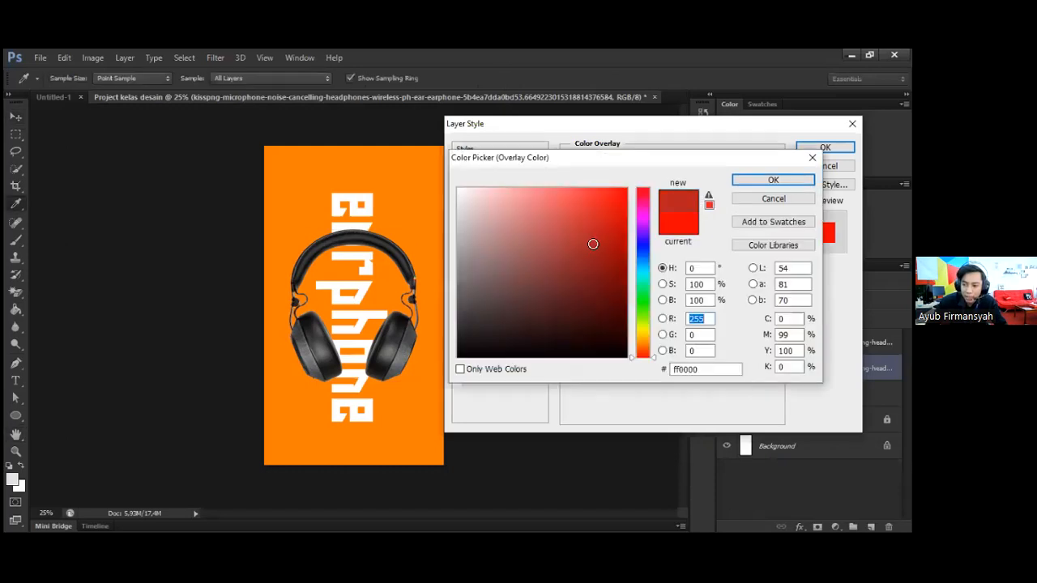
click(421, 367)
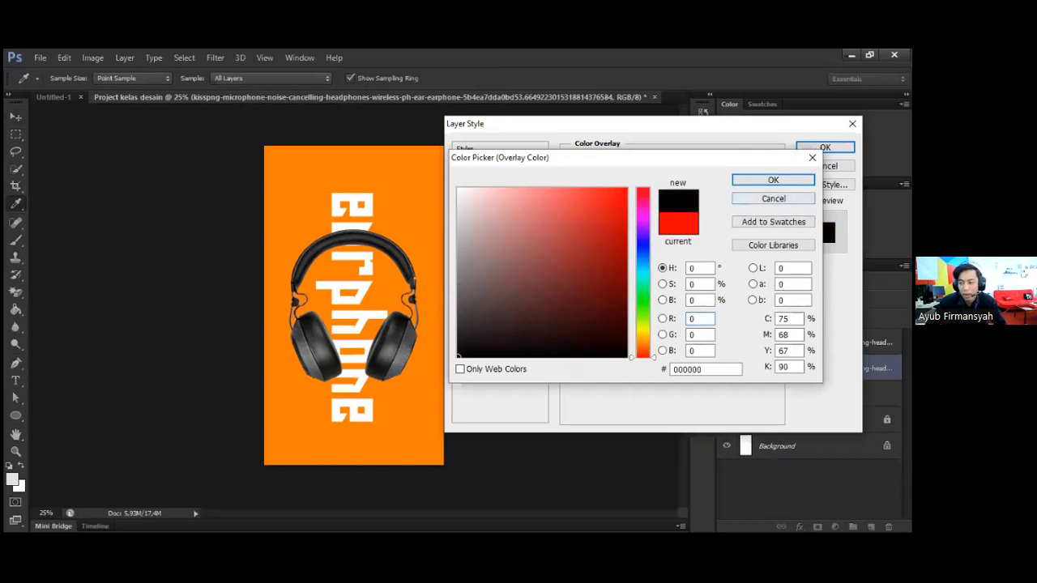
click(773, 180)
click(825, 147)
Move the headphones copy up to the canvas's upper edge and select the black headphones beneath it
click(774, 344)
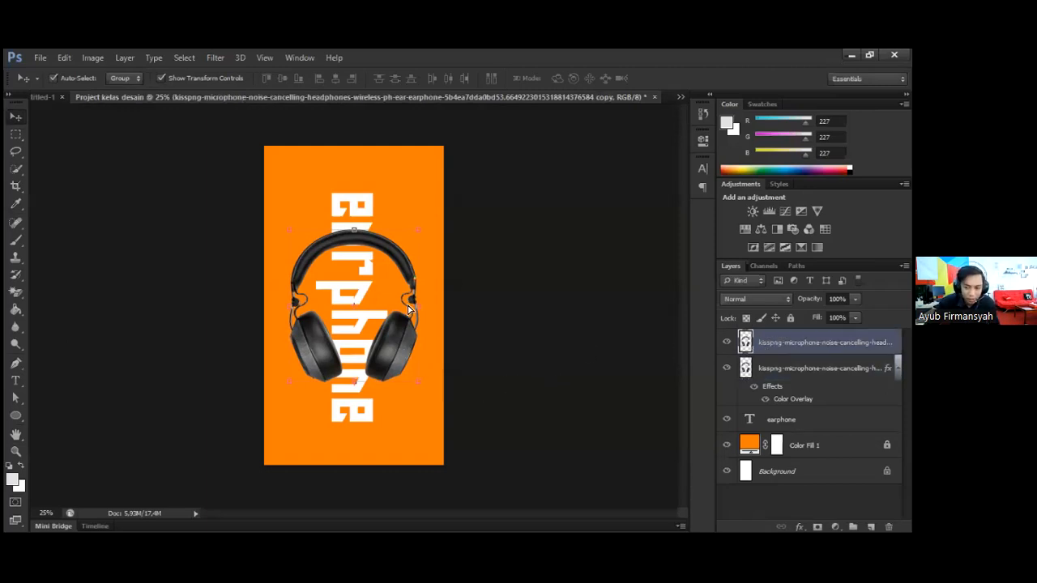
drag(407, 365, 425, 269)
click(401, 365)
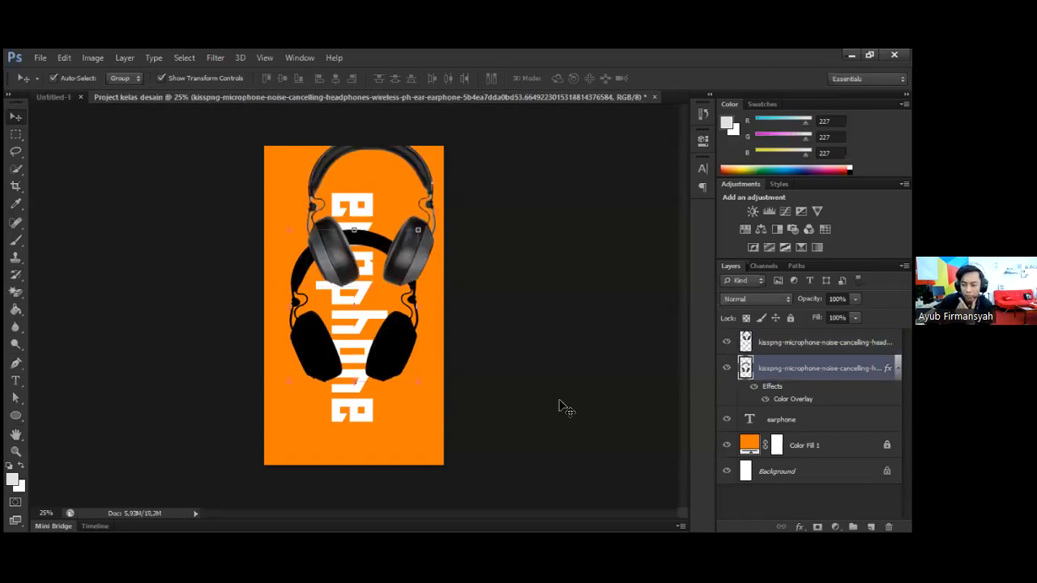
key(space)
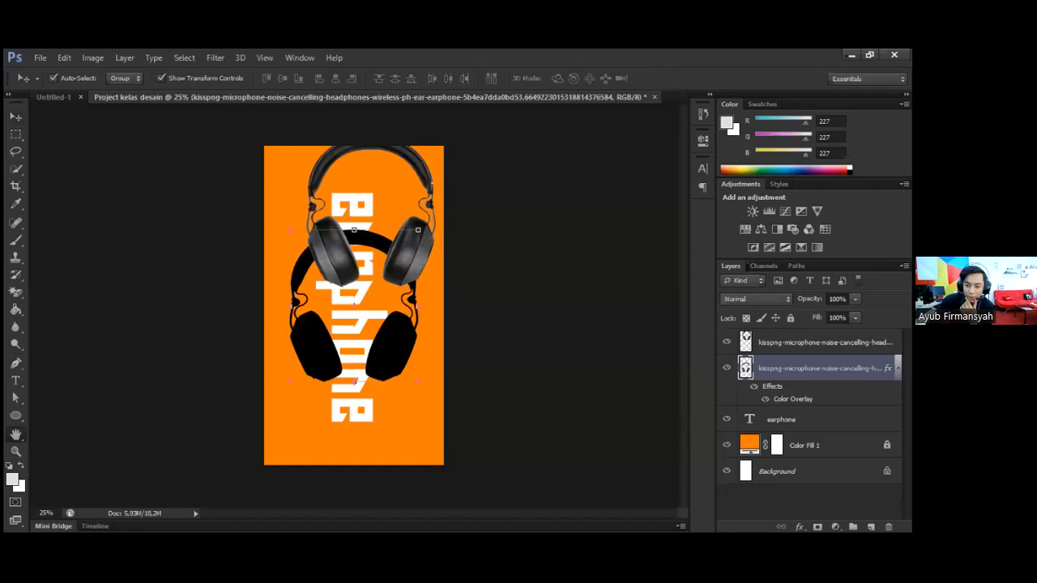
Try yellow-green (d2ff00), yellow (fff600) and red (db1102) as the lower headphones' overlay color, then return it to black (000000)
double_click(792, 398)
click(719, 169)
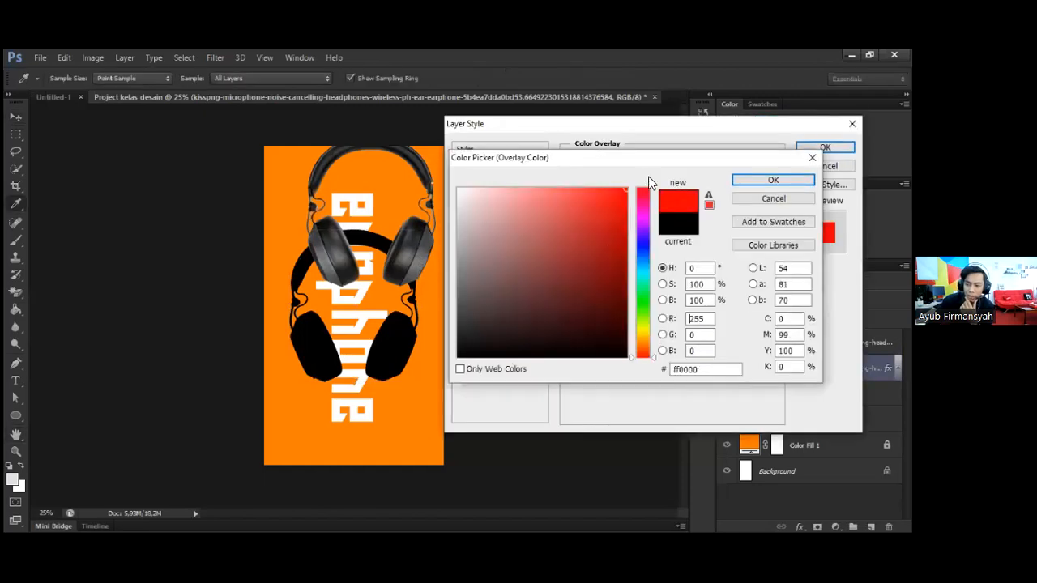
click(638, 255)
click(608, 227)
drag(608, 228, 654, 191)
drag(641, 262, 638, 325)
drag(607, 287, 646, 182)
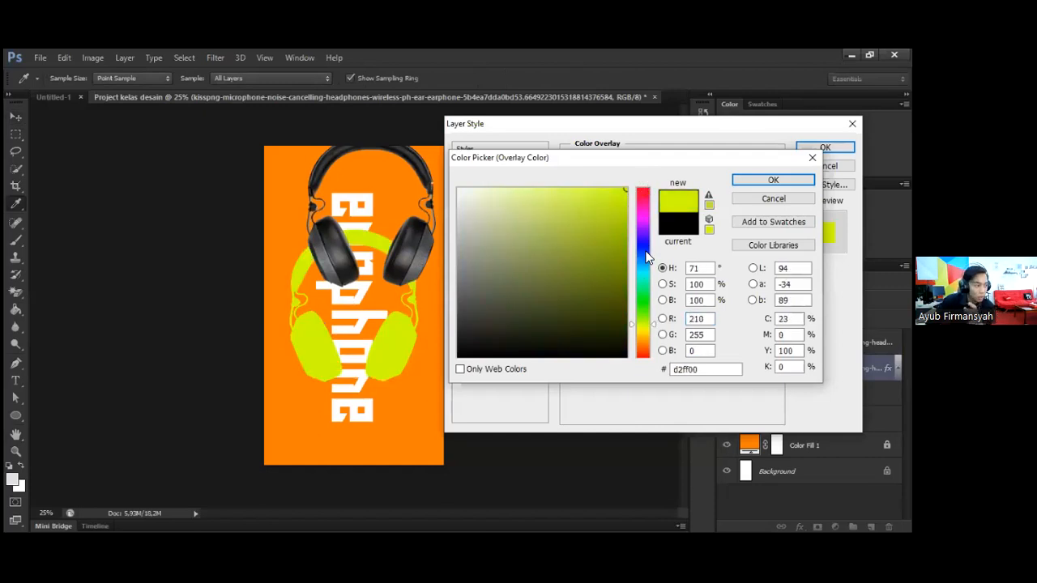
click(642, 329)
mouse_move(614, 264)
mouse_down()
mouse_move(616, 233)
mouse_move(653, 186)
mouse_up()
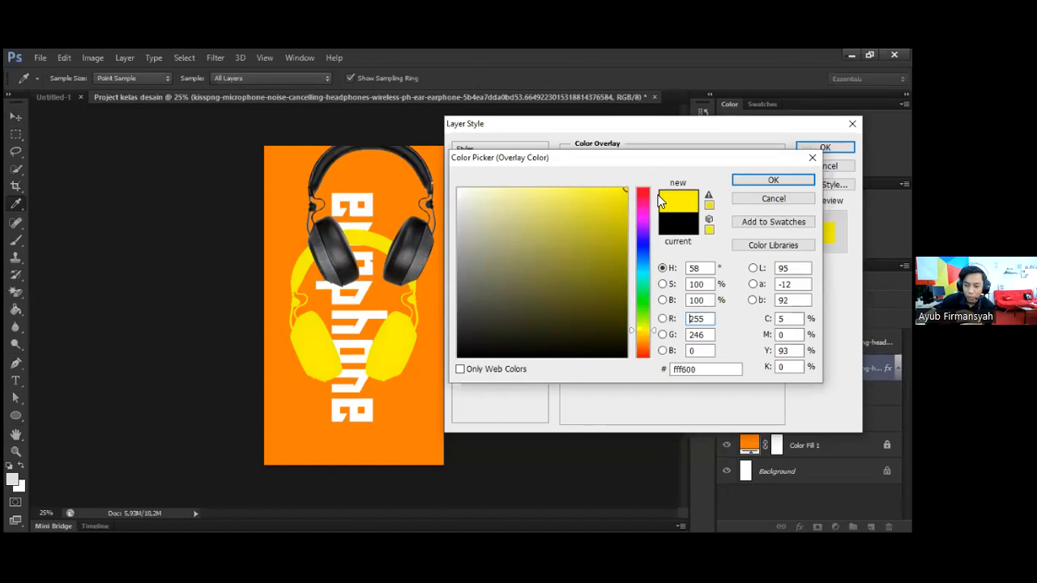
drag(644, 329, 643, 355)
click(624, 213)
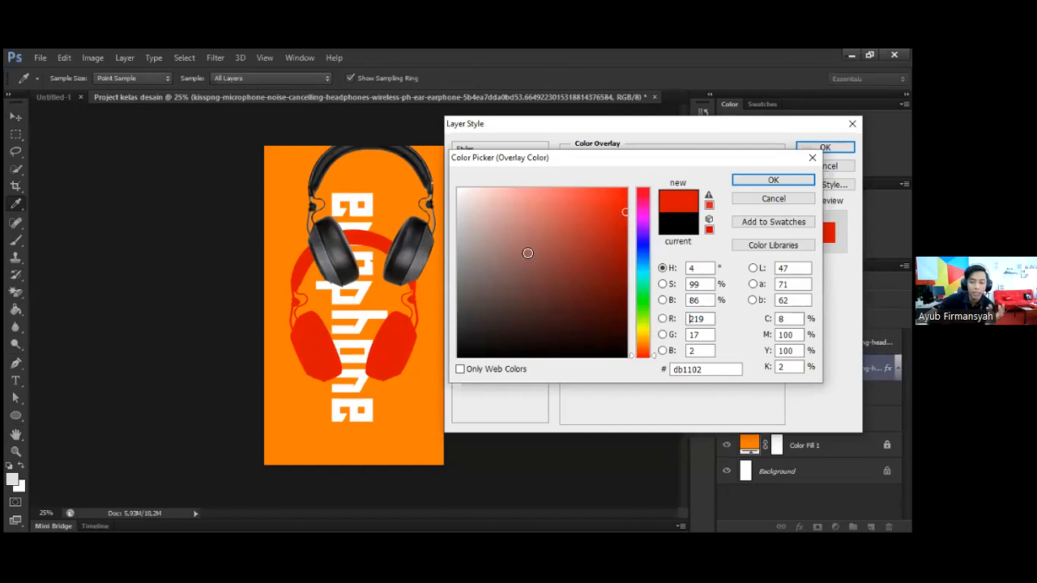
drag(527, 254, 412, 392)
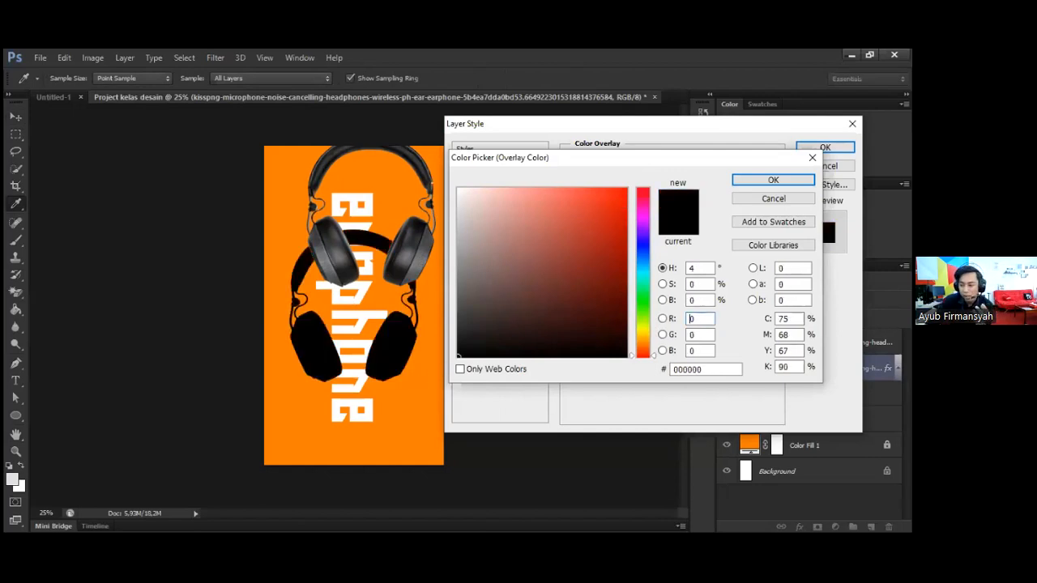
key(Return)
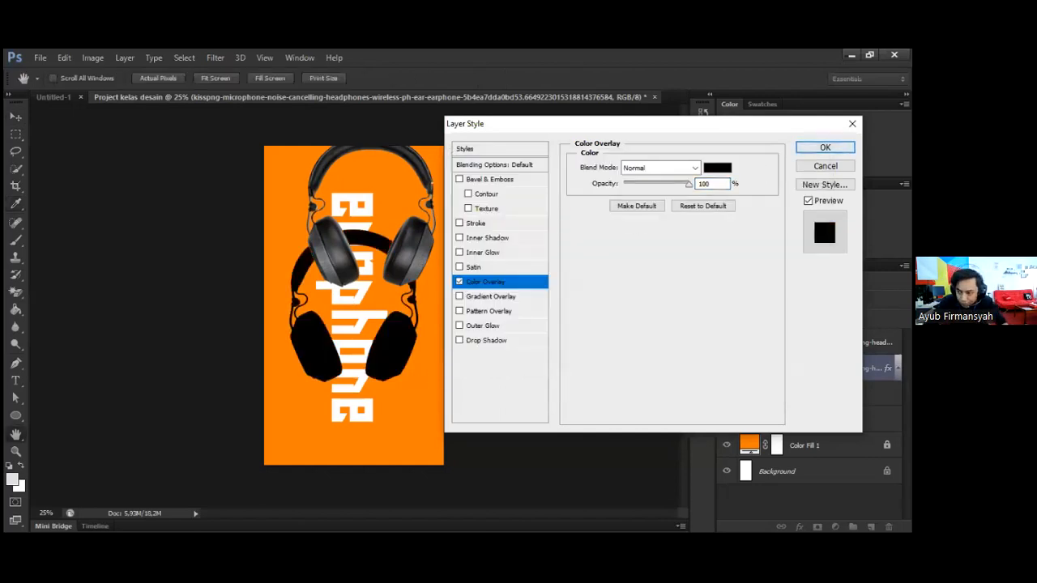
key(Return)
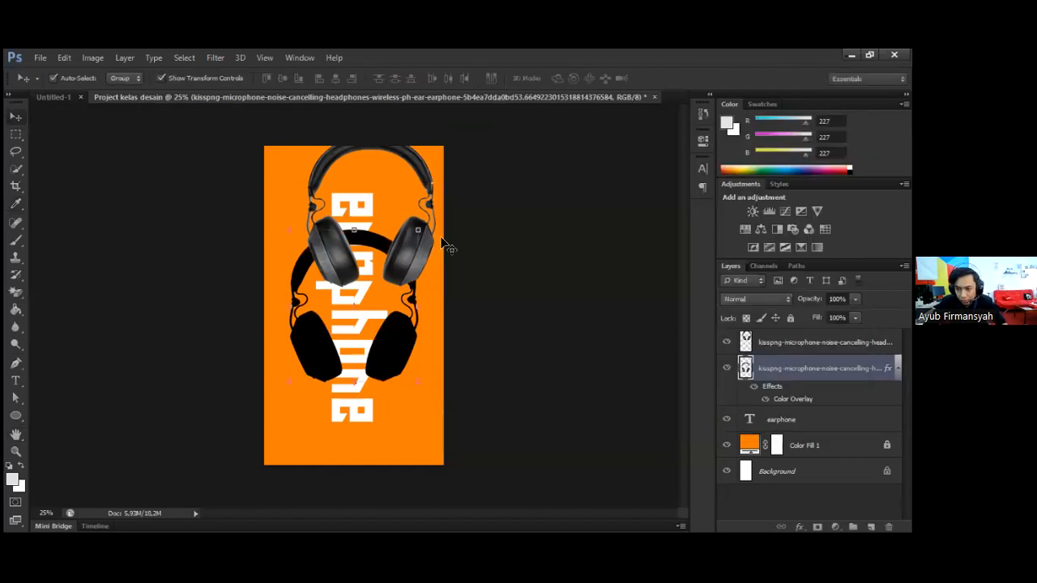
Undo the headphones copy's last move and shift it slightly above the black headphones so the two overlap
click(477, 231)
click(389, 348)
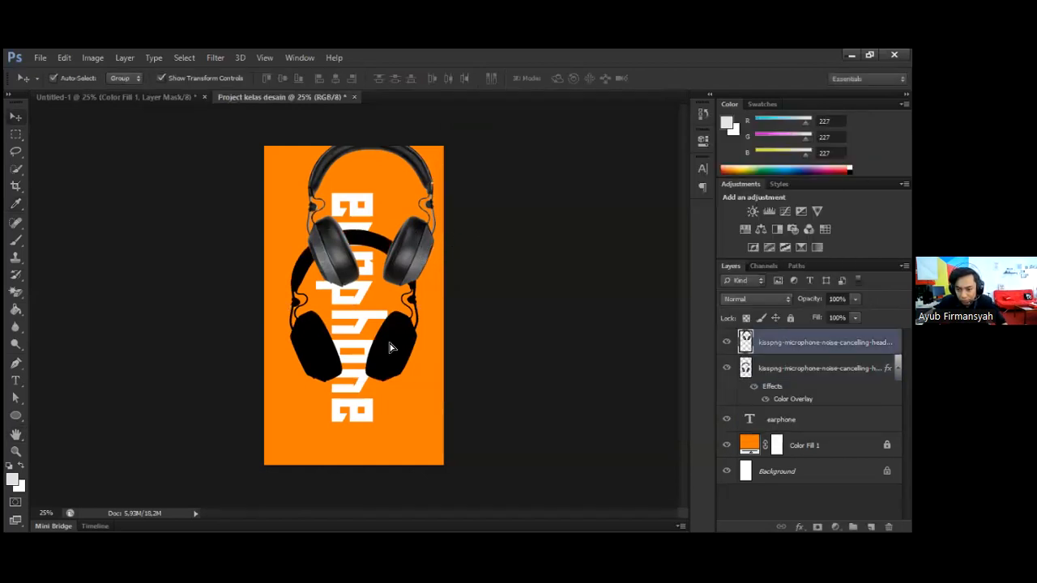
key(ctrl+z)
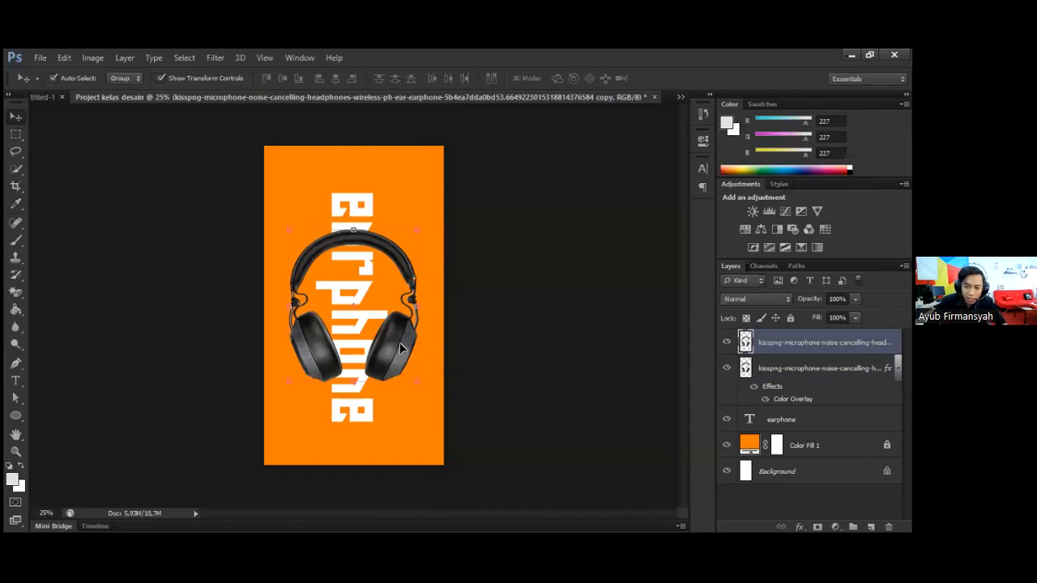
drag(400, 346, 405, 313)
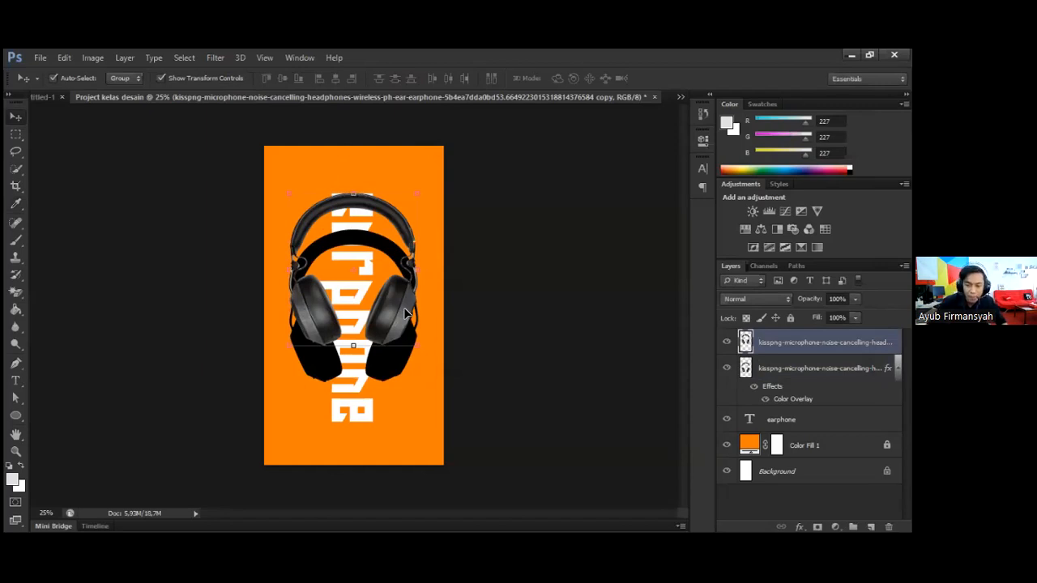
click(775, 372)
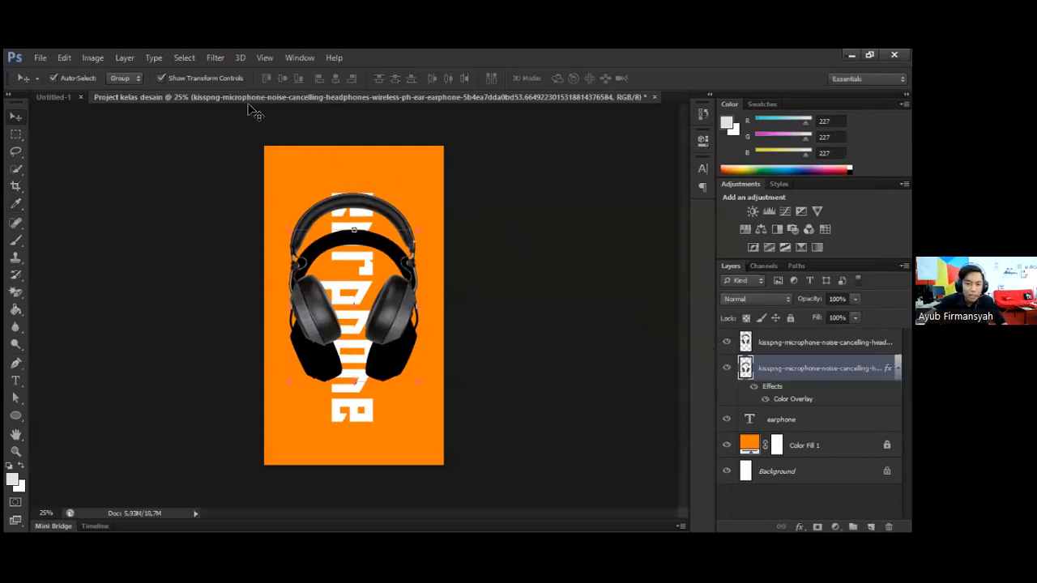
click(215, 58)
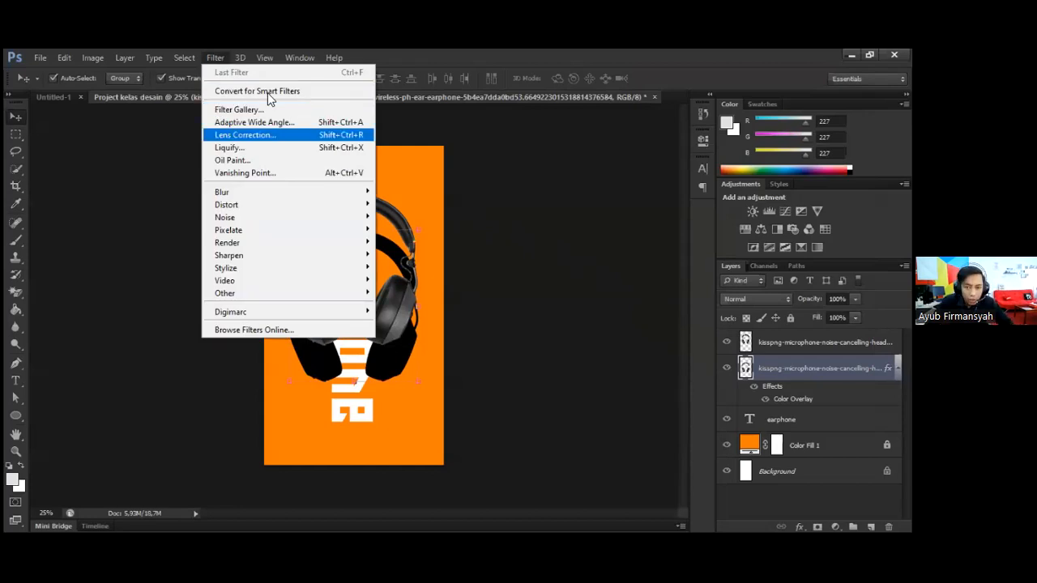
click(556, 202)
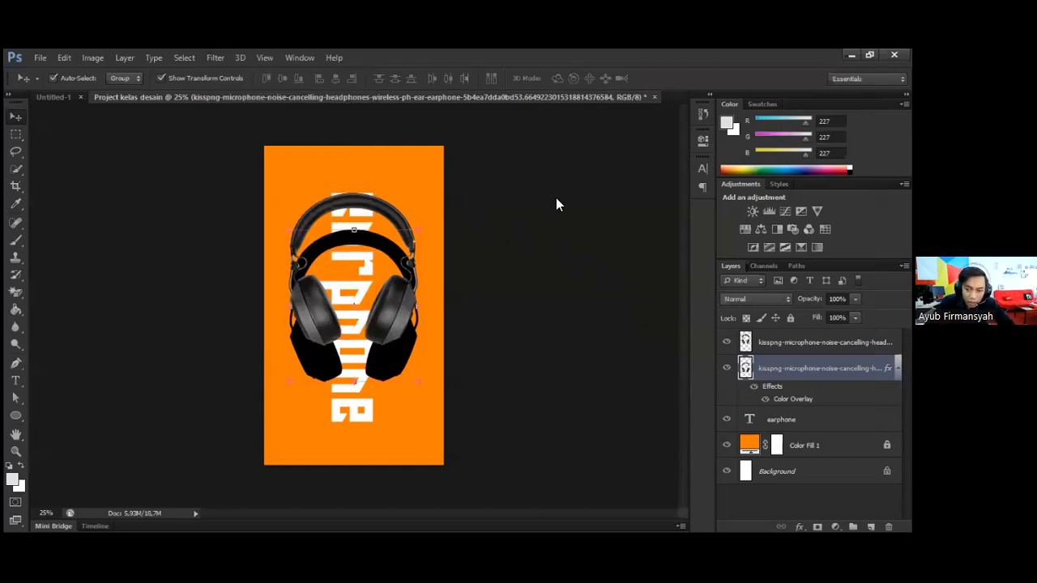
click(528, 381)
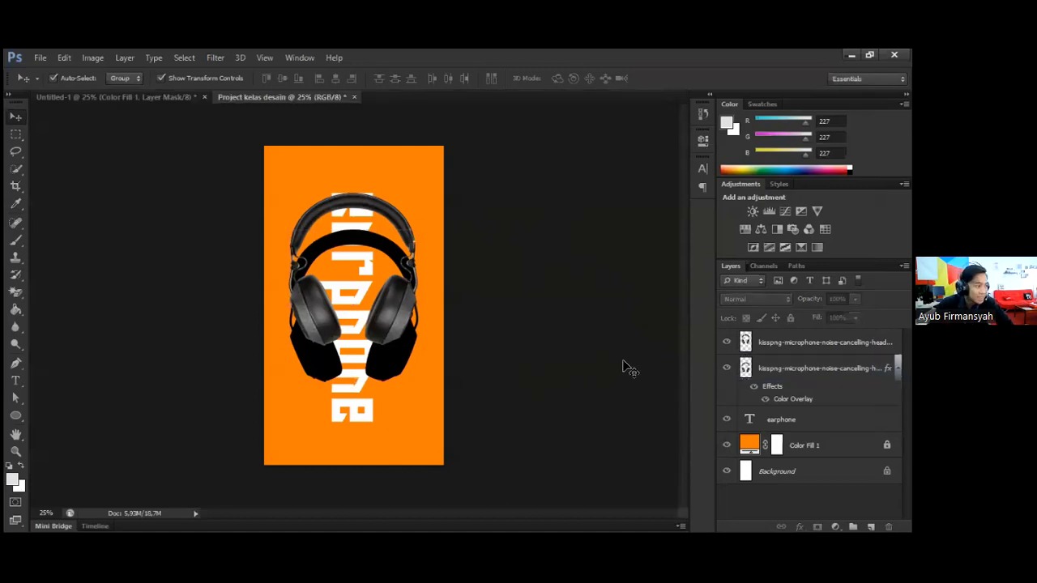
Open the Gaussian Blur filter for the black headphones layer beneath the headphones
click(383, 372)
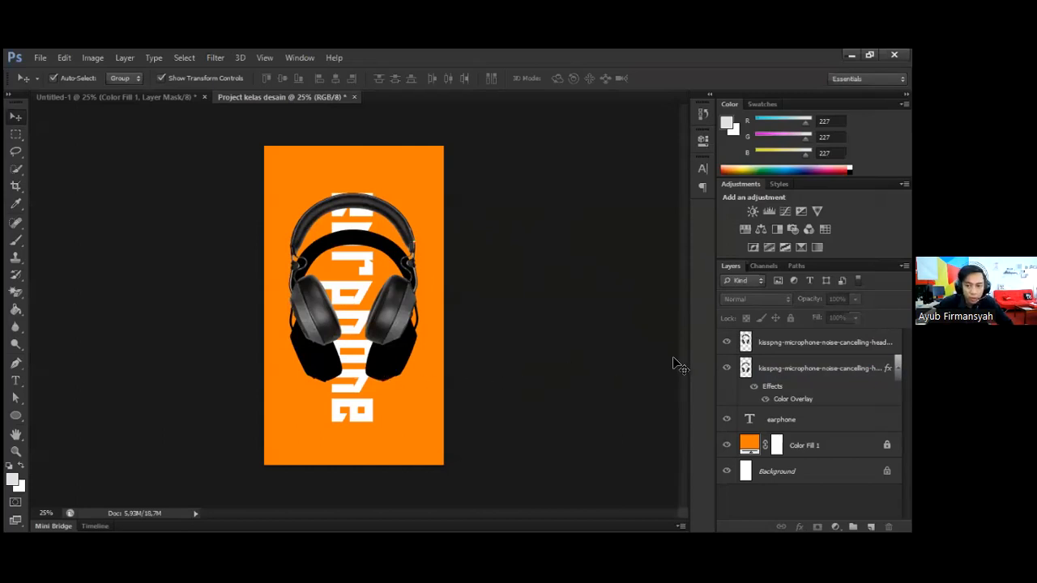
click(214, 59)
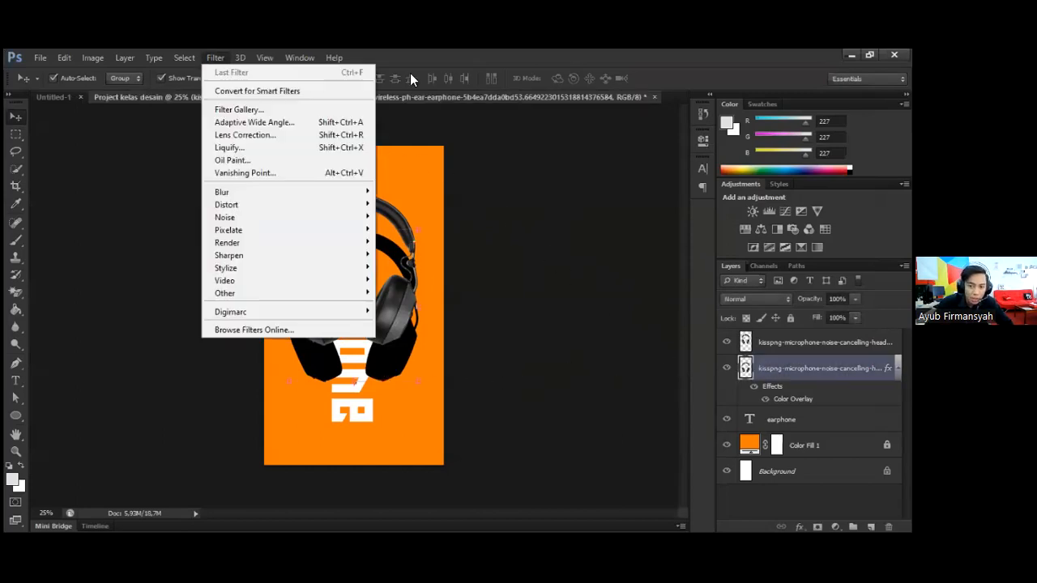
key(Escape)
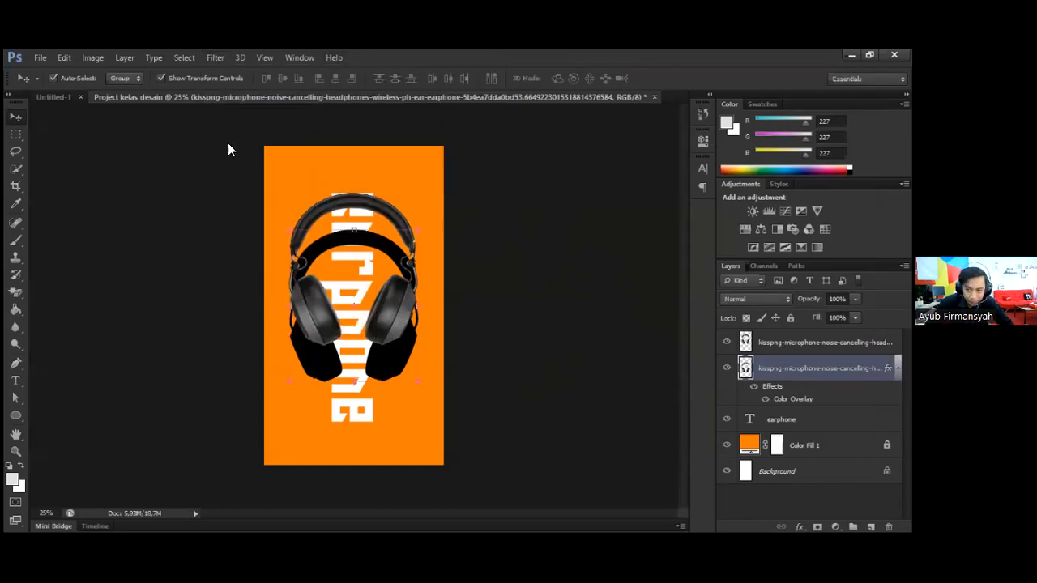
click(214, 58)
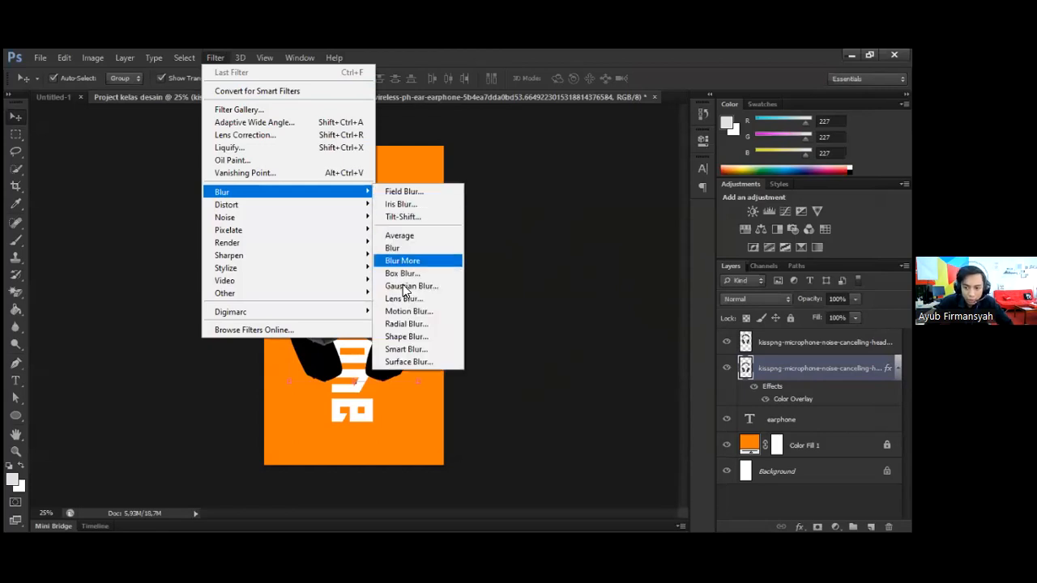
click(215, 60)
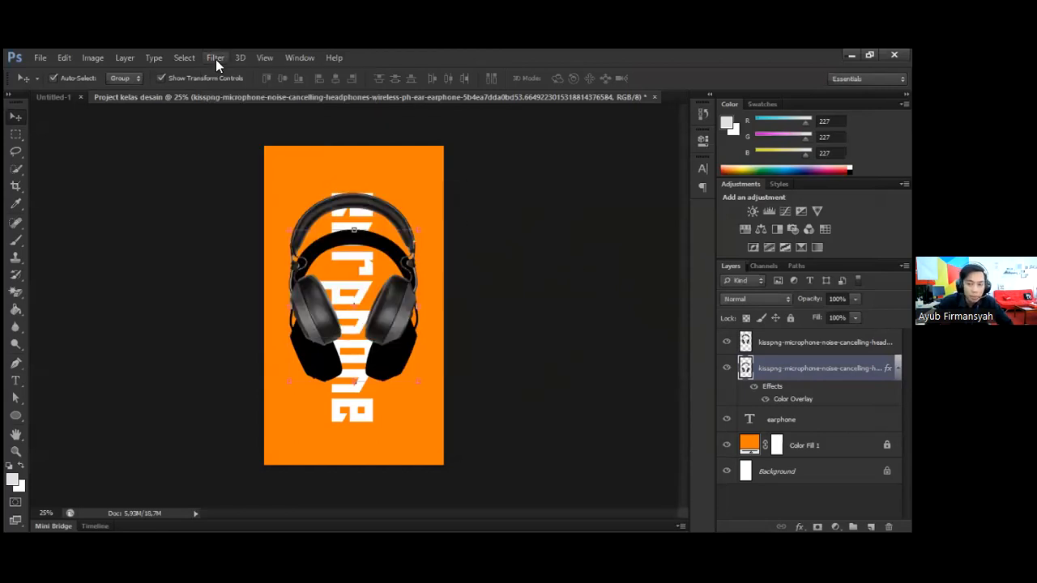
click(215, 58)
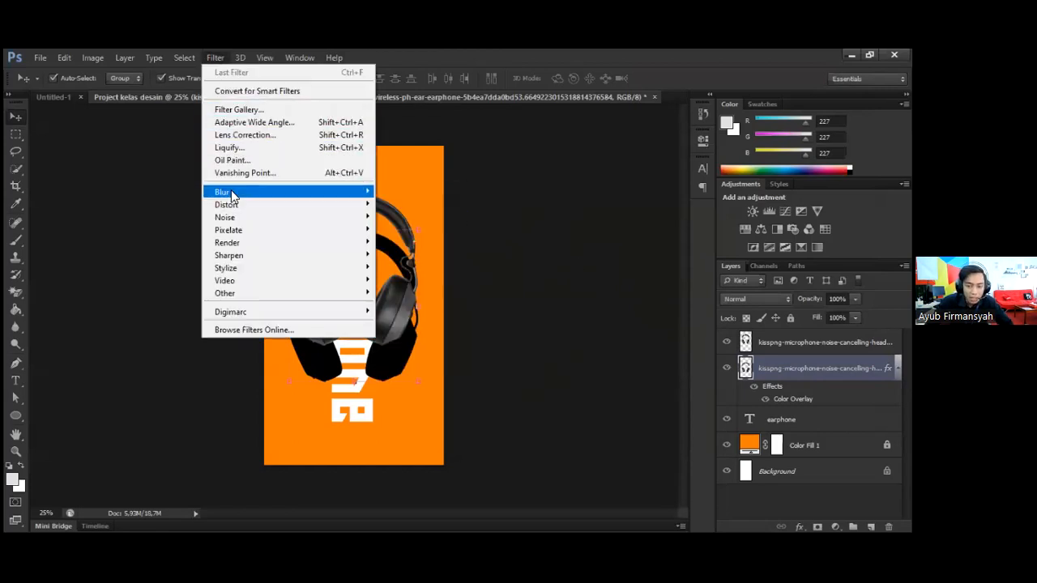
mouse_move(231, 192)
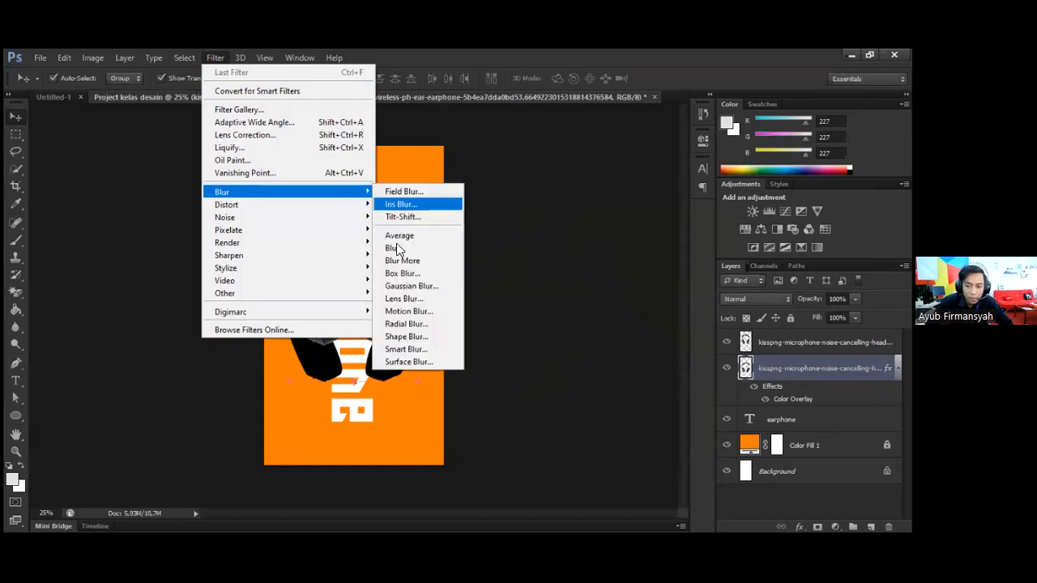
click(398, 288)
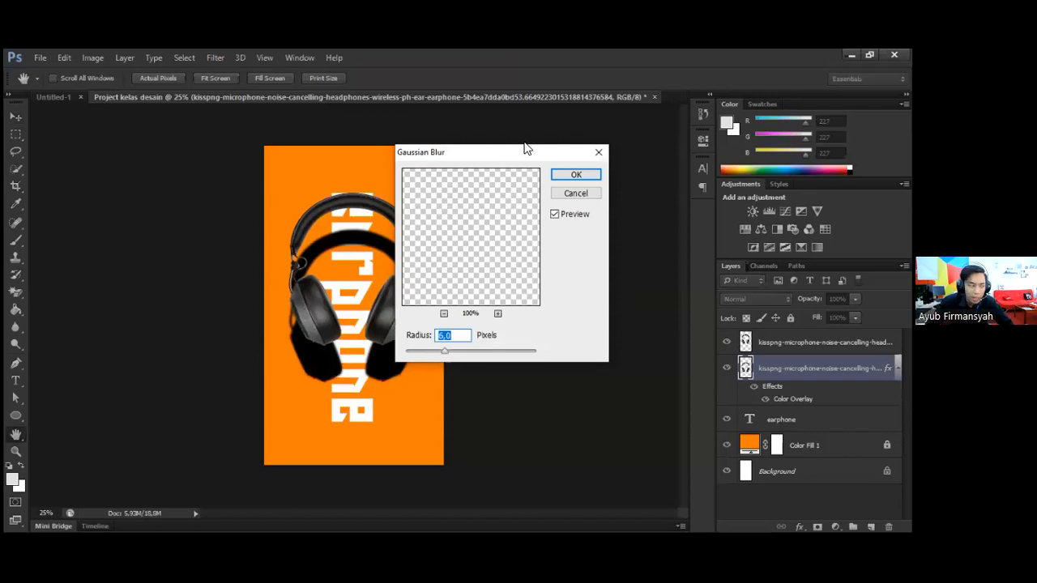
drag(463, 153, 521, 143)
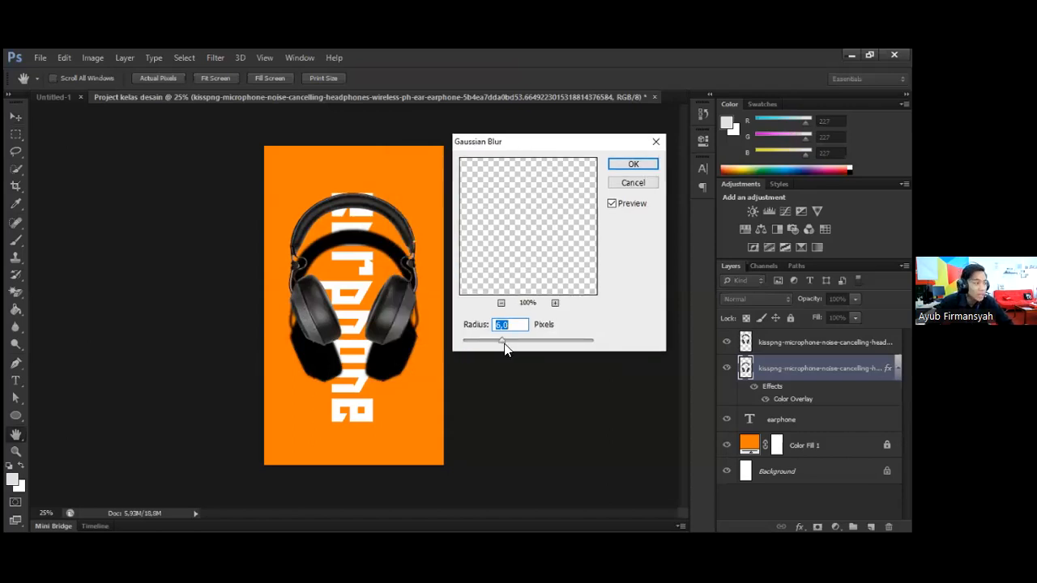
Try blur radii of 1000 and 143.3 pixels on the black headphones, then apply the Gaussian Blur at about 60 pixels
drag(503, 344, 597, 343)
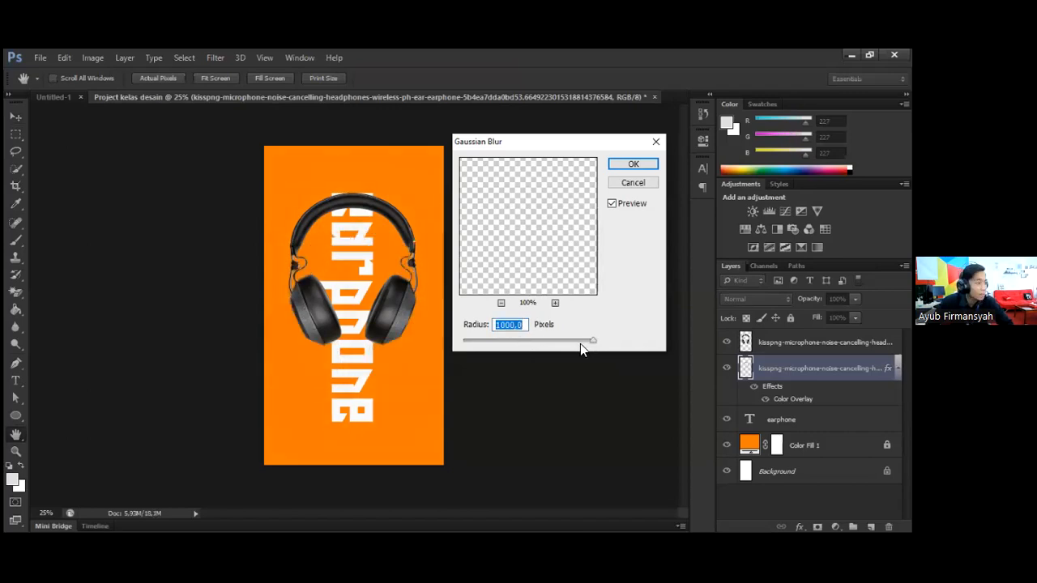
drag(579, 343, 555, 347)
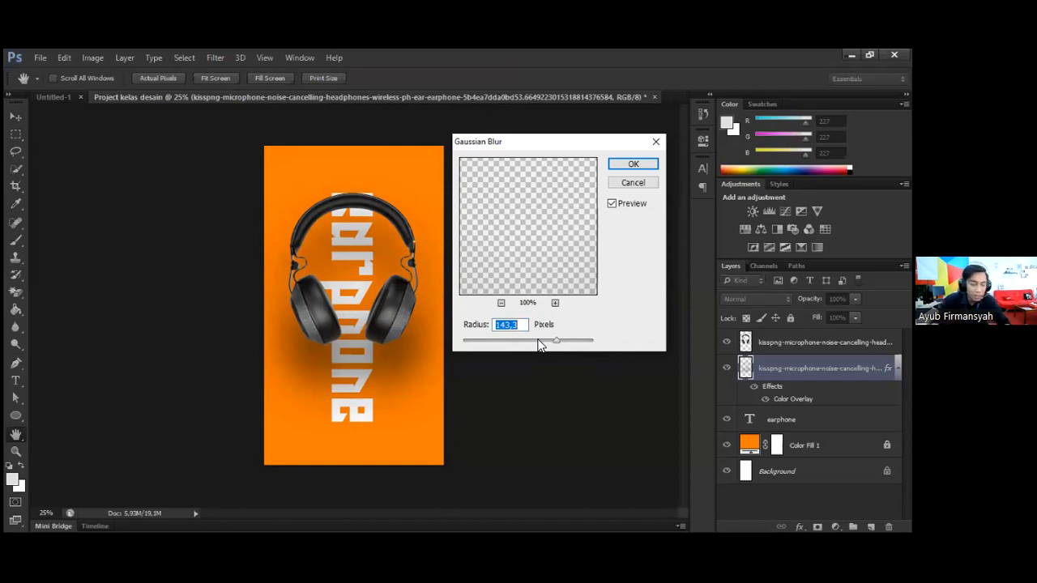
drag(538, 344, 521, 346)
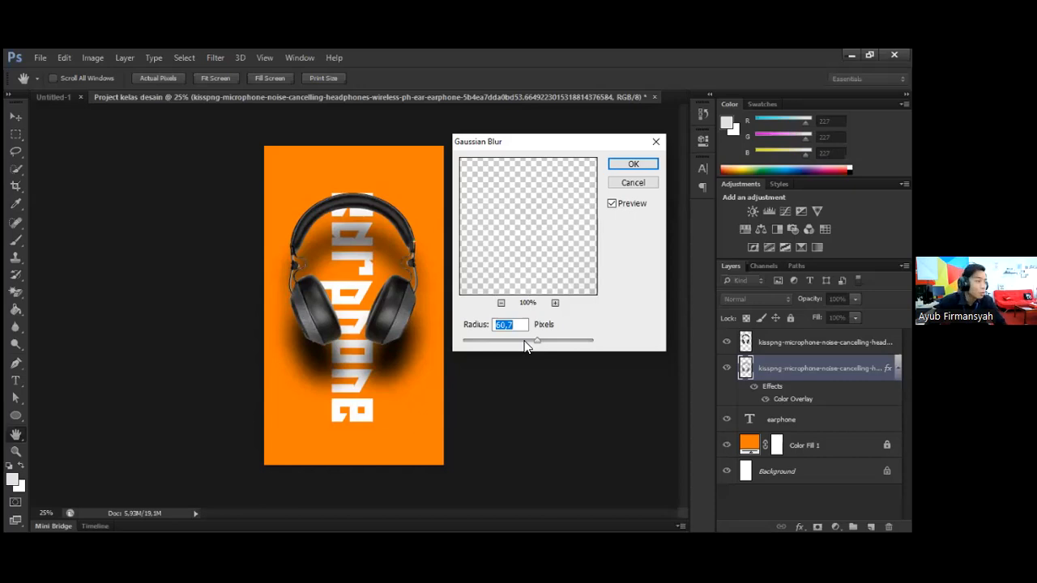
click(516, 339)
mouse_move(516, 339)
mouse_down()
mouse_move(556, 339)
mouse_move(533, 339)
mouse_up()
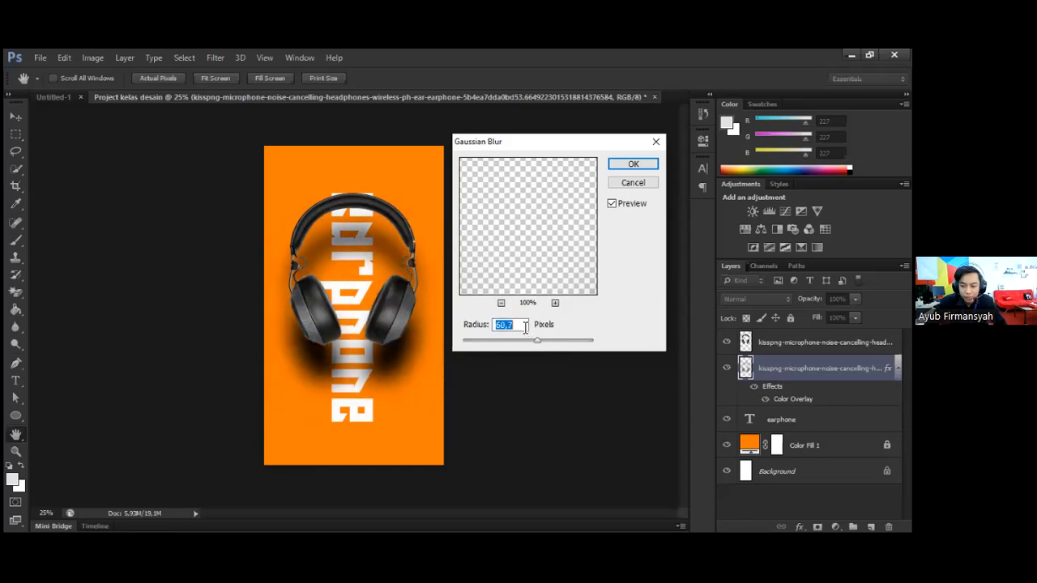
click(526, 328)
key(BackSpace)
key(BackSpace)
key(Return)
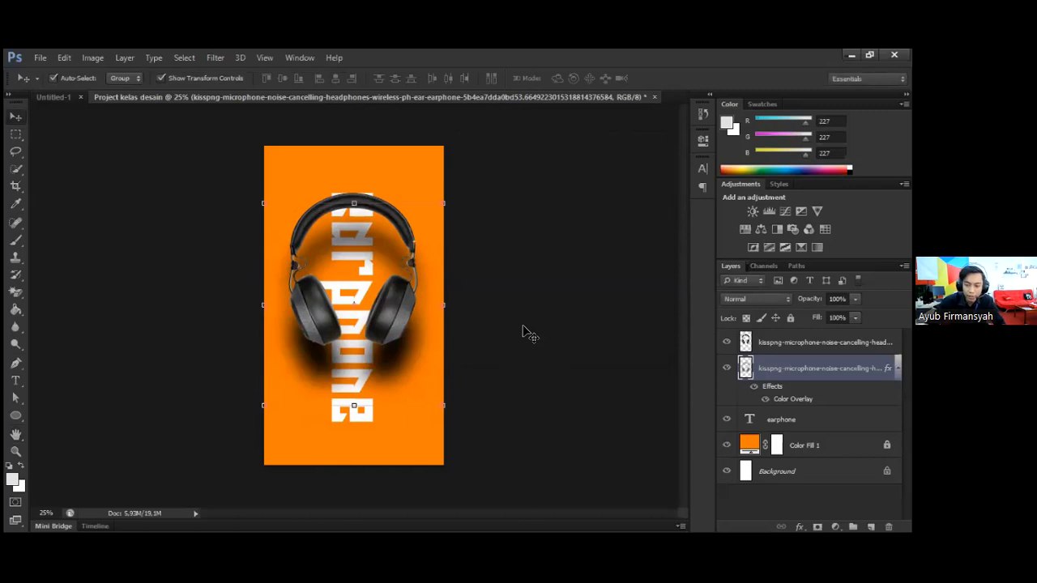
click(522, 357)
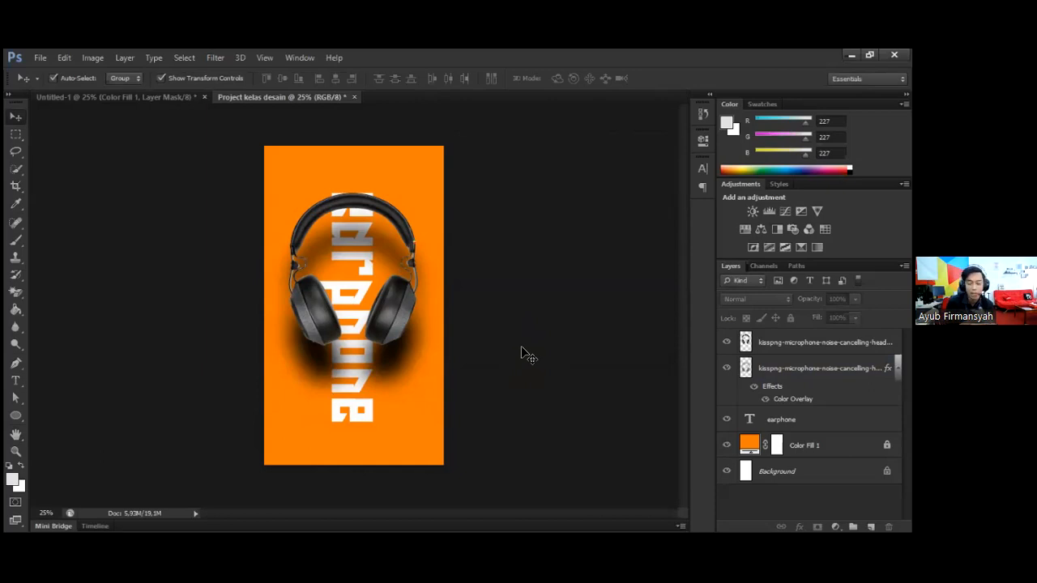
Nudge the blurred headphones shadow slightly upward and keep its layer selected
click(396, 359)
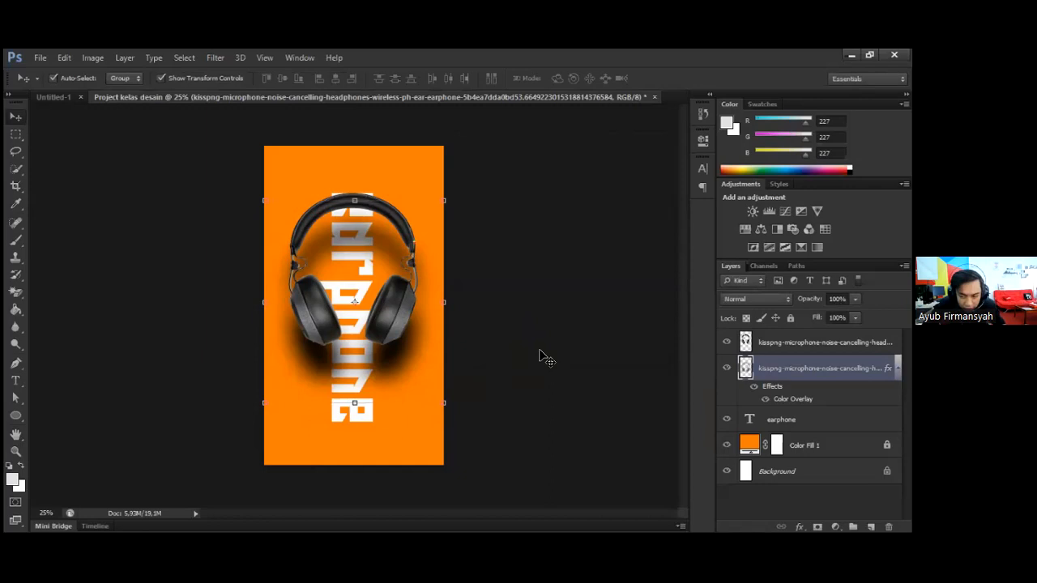
click(555, 353)
click(401, 353)
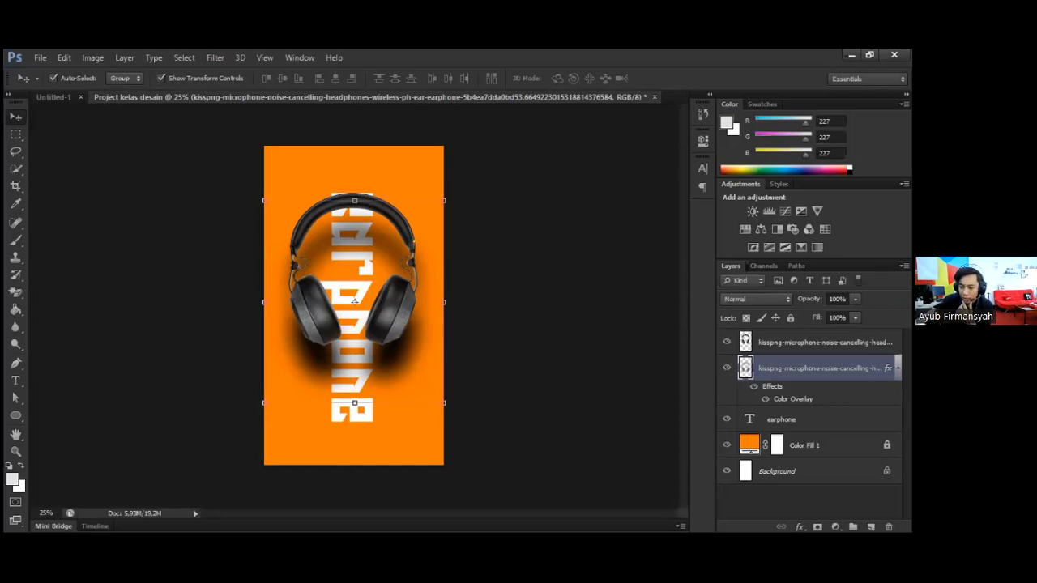
click(810, 420)
click(818, 369)
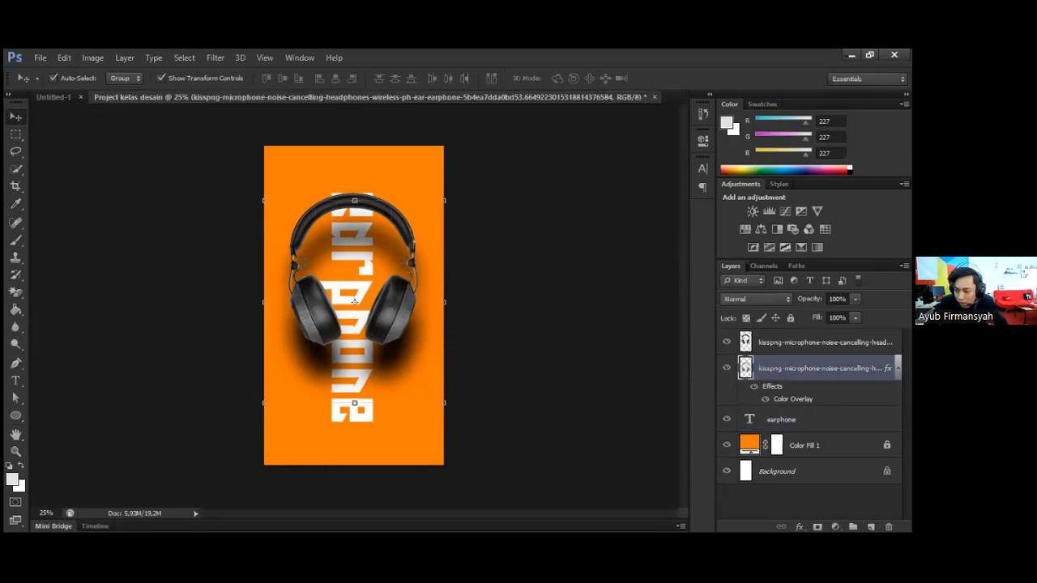
click(810, 419)
click(818, 368)
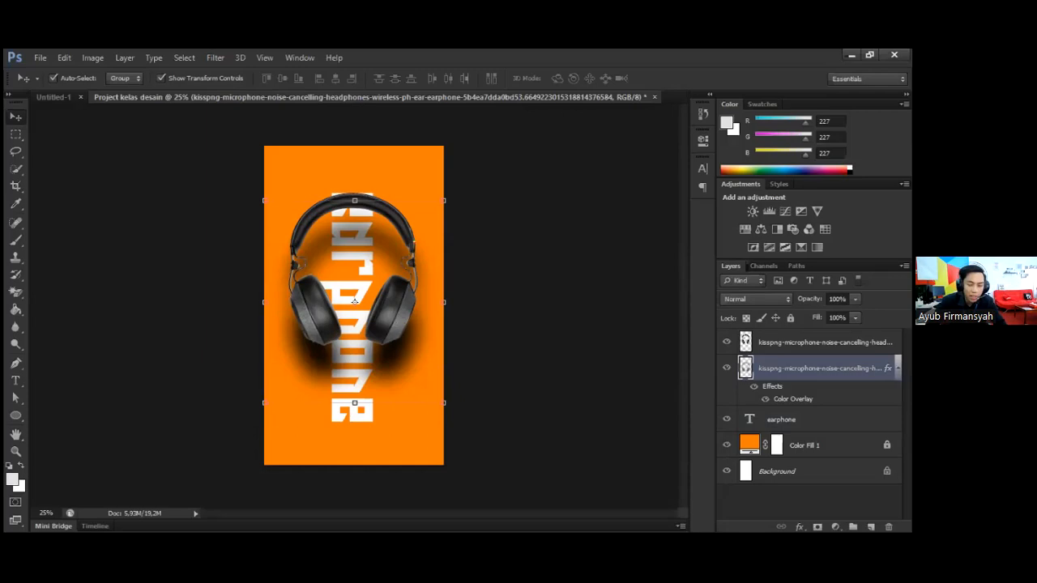
Try 60% and 75% opacity on the blurred shadow layer, then set it to 70%
click(854, 318)
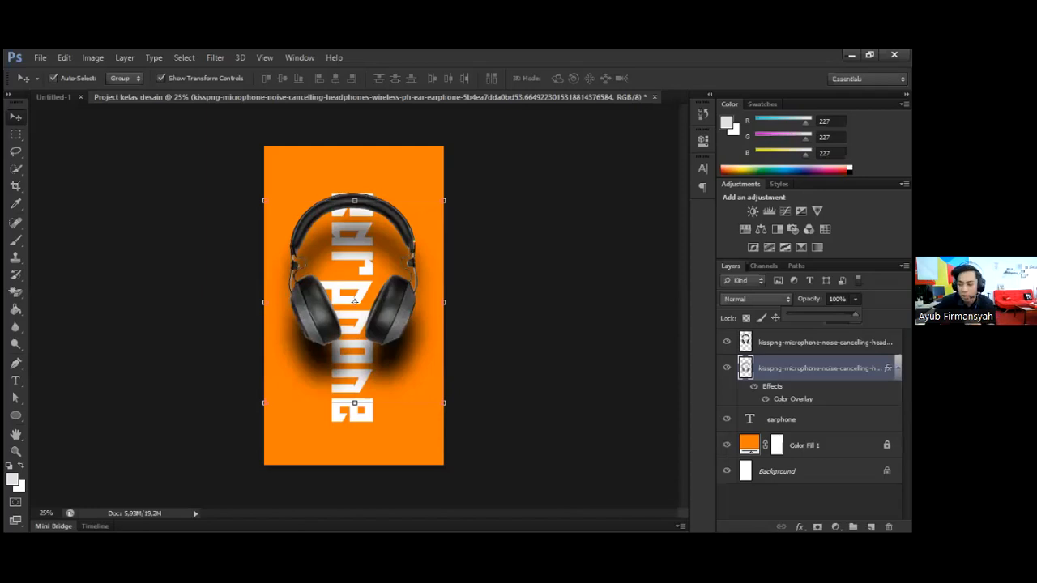
click(837, 299)
key(ctrl+a)
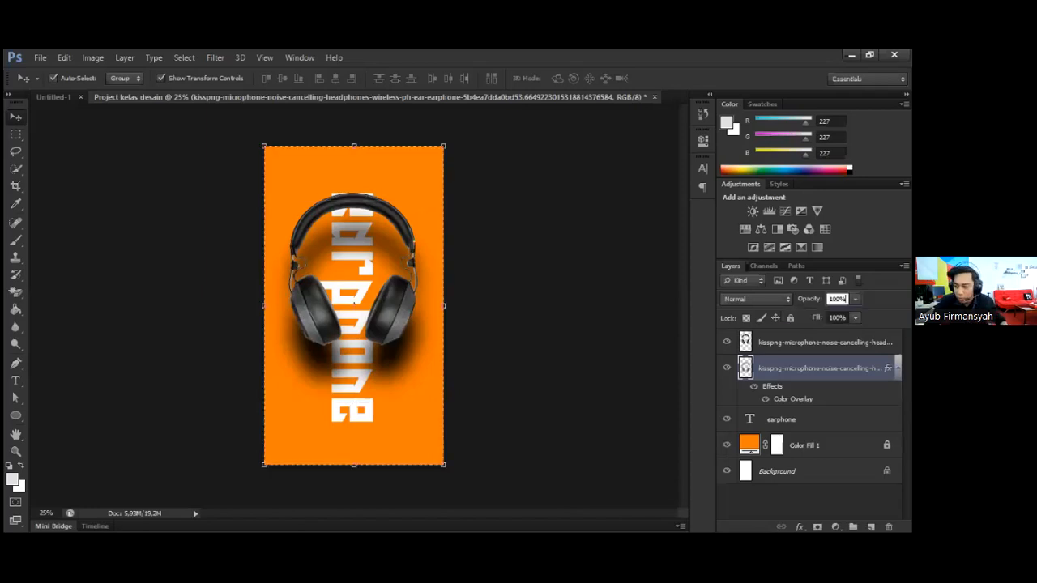
click(838, 298)
double_click(834, 299)
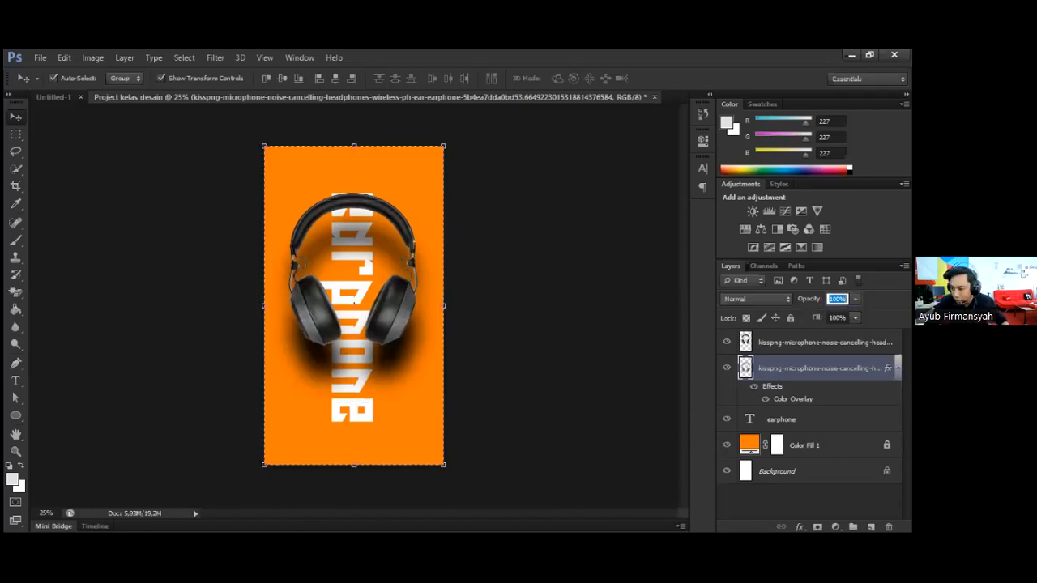
text(60)
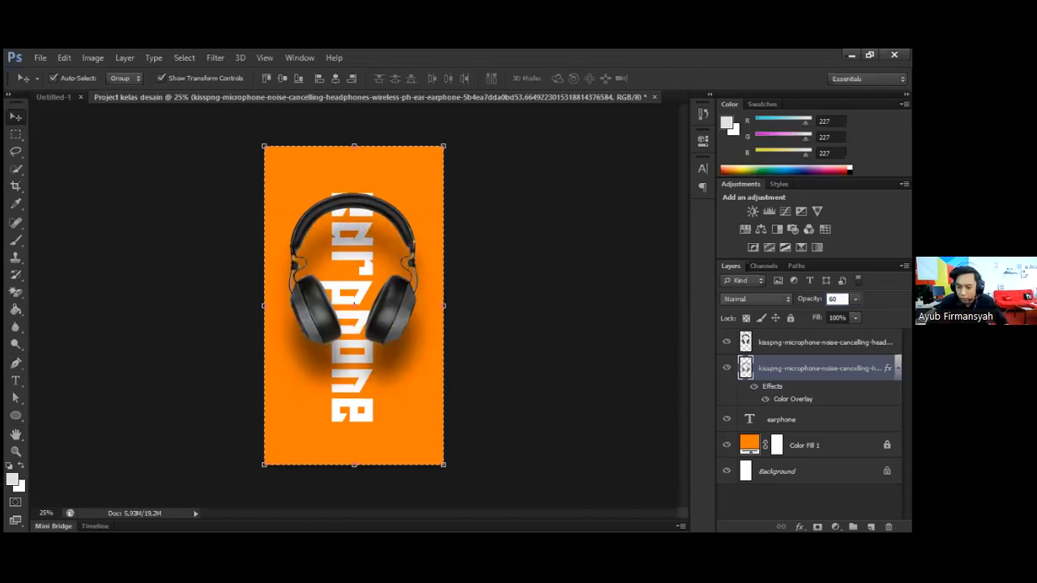
double_click(834, 299)
text(70)
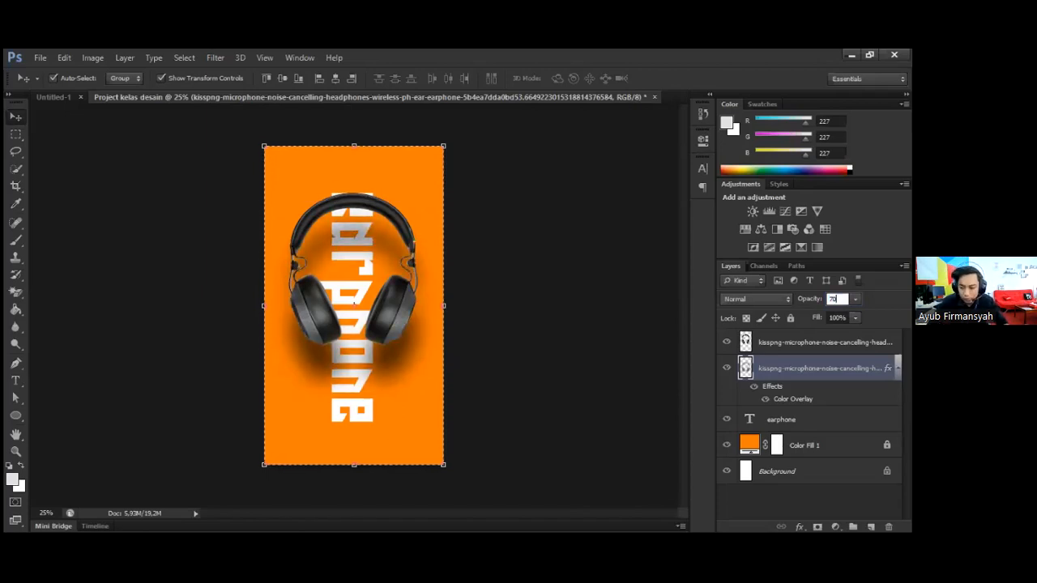
key(Return)
text(75)
key(Return)
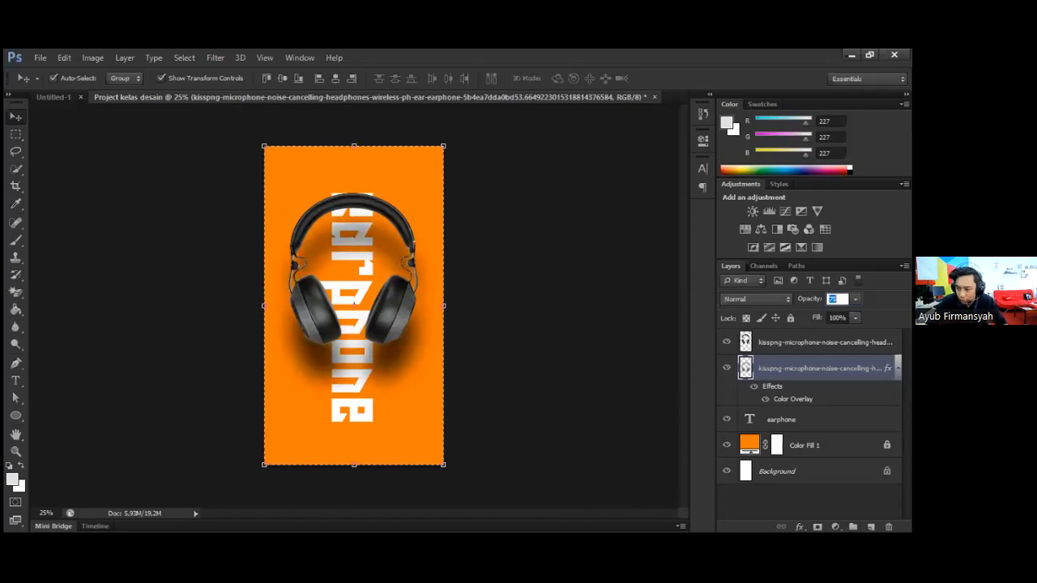
text(70)
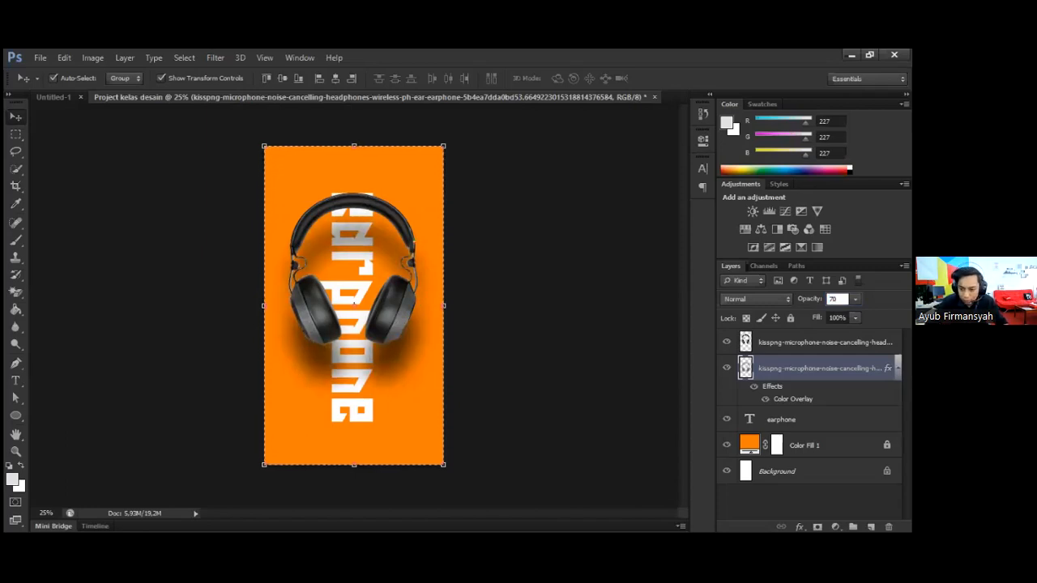
Clear the whole-canvas selection and return to the Move tool
click(619, 351)
click(22, 135)
click(60, 153)
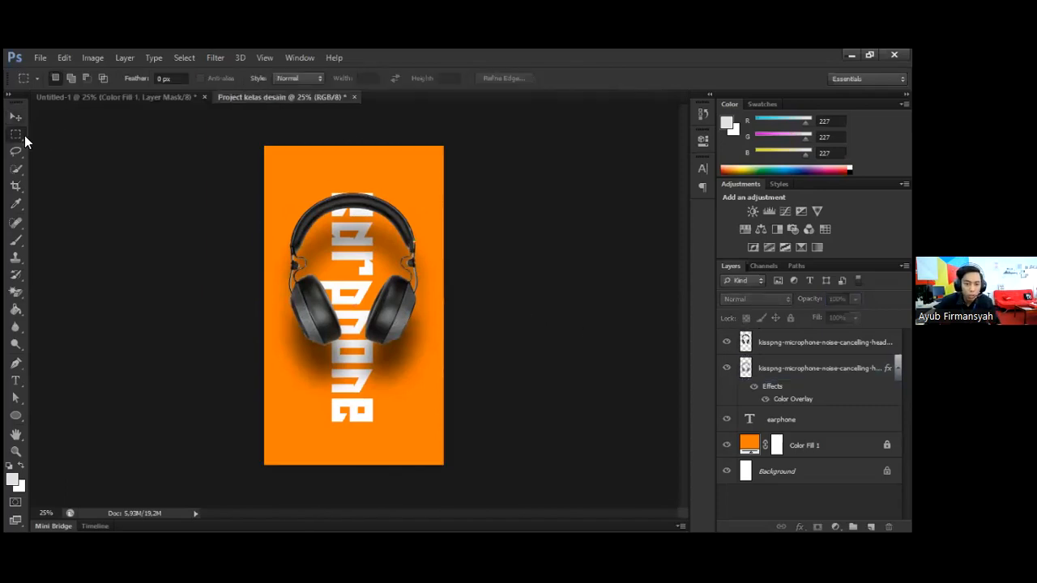
click(16, 117)
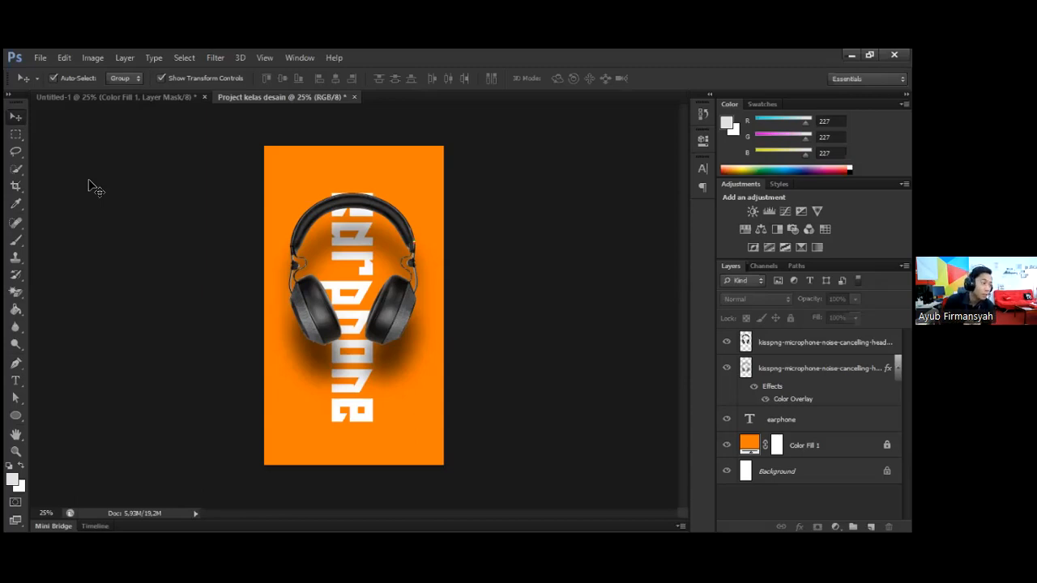
Try shifting the blurred shadow up and to the right beneath the headphones
click(393, 360)
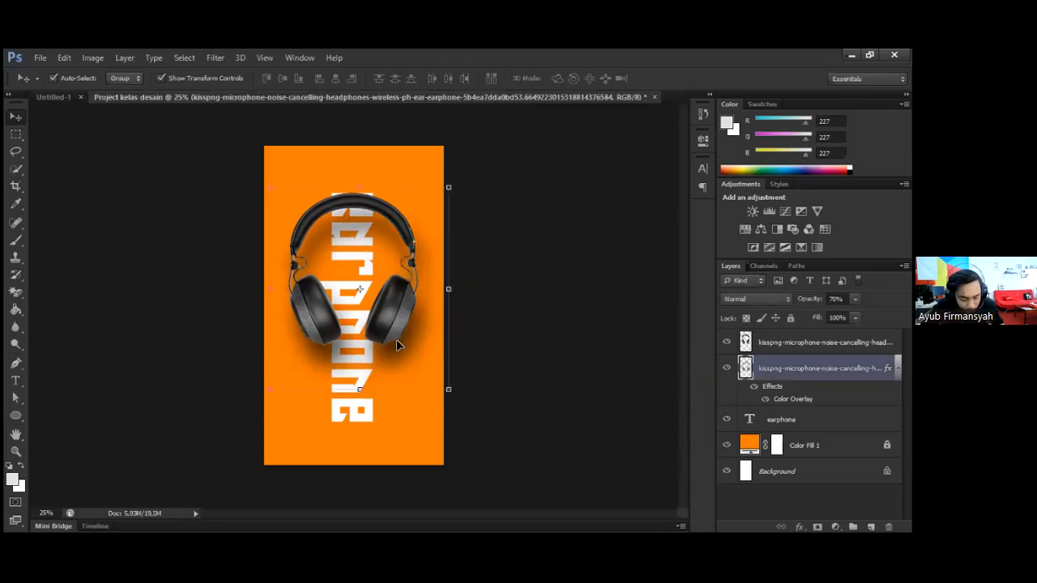
click(520, 365)
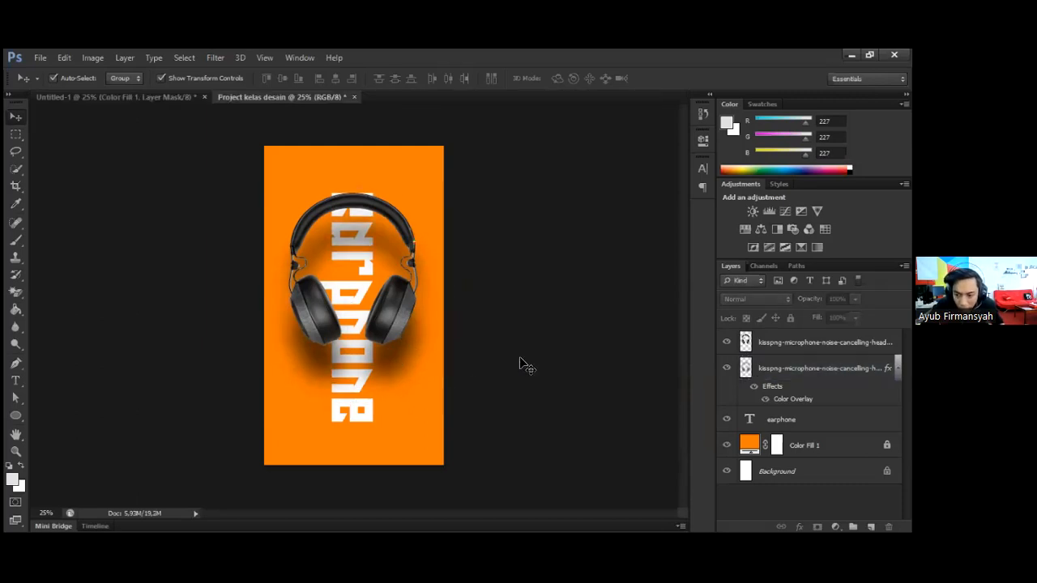
click(401, 364)
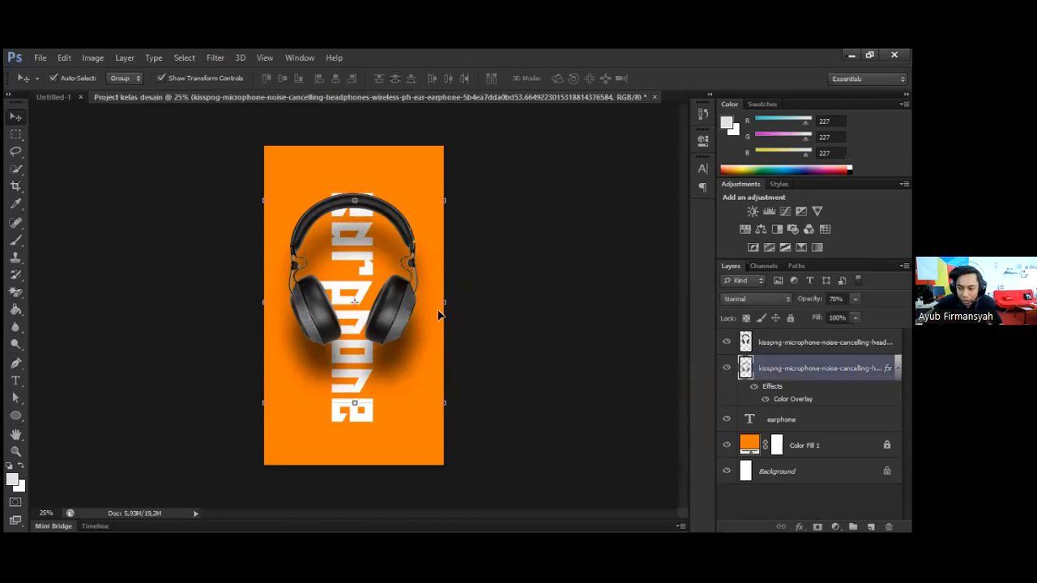
click(509, 357)
click(396, 349)
click(496, 357)
click(394, 353)
click(491, 363)
click(393, 350)
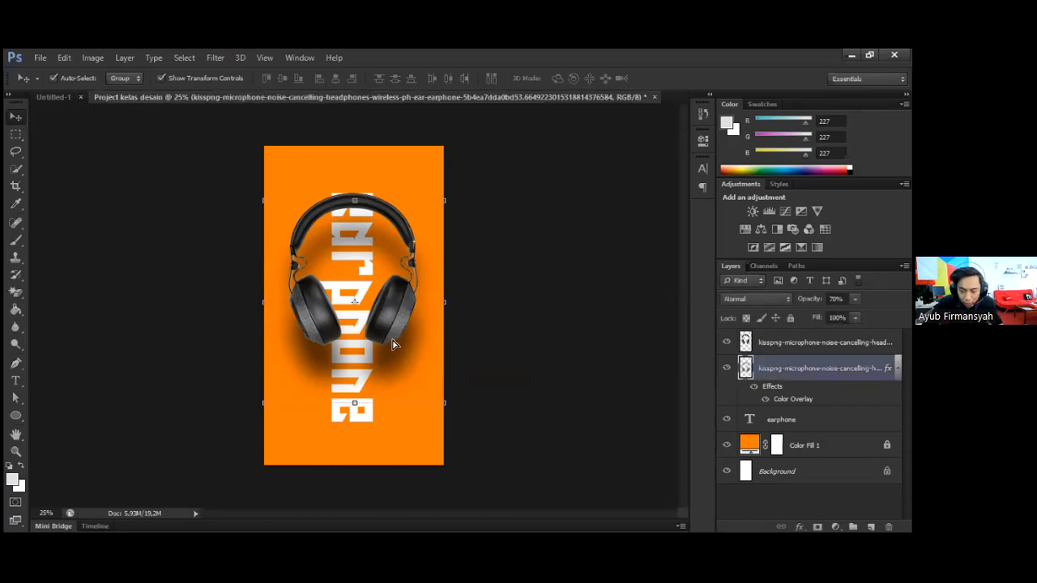
Offset the blurred shadow slightly right and up so it falls toward the headphones' right side
drag(392, 345, 396, 344)
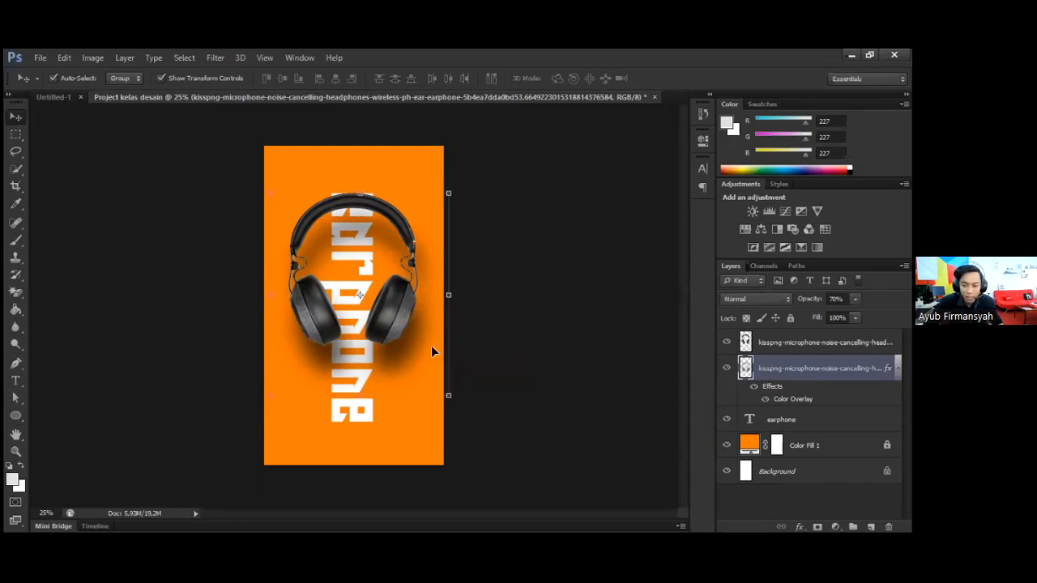
click(515, 355)
mouse_move(412, 350)
mouse_down()
mouse_move(405, 361)
mouse_move(415, 347)
mouse_up()
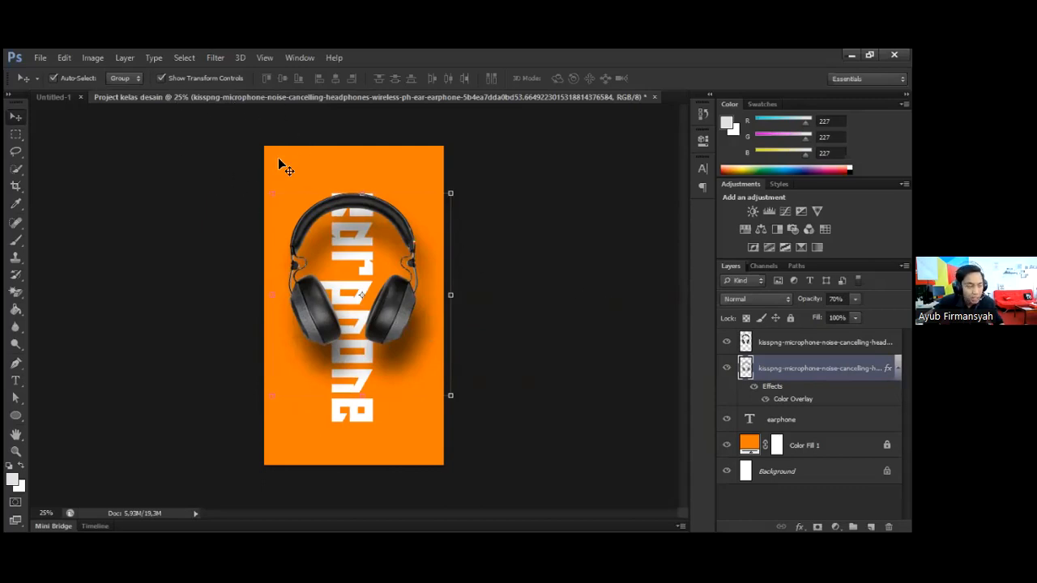
Move the headphones and their blurred shadow together slightly down, toward the vertical middle of the canvas
click(562, 287)
click(397, 358)
shift+click(403, 321)
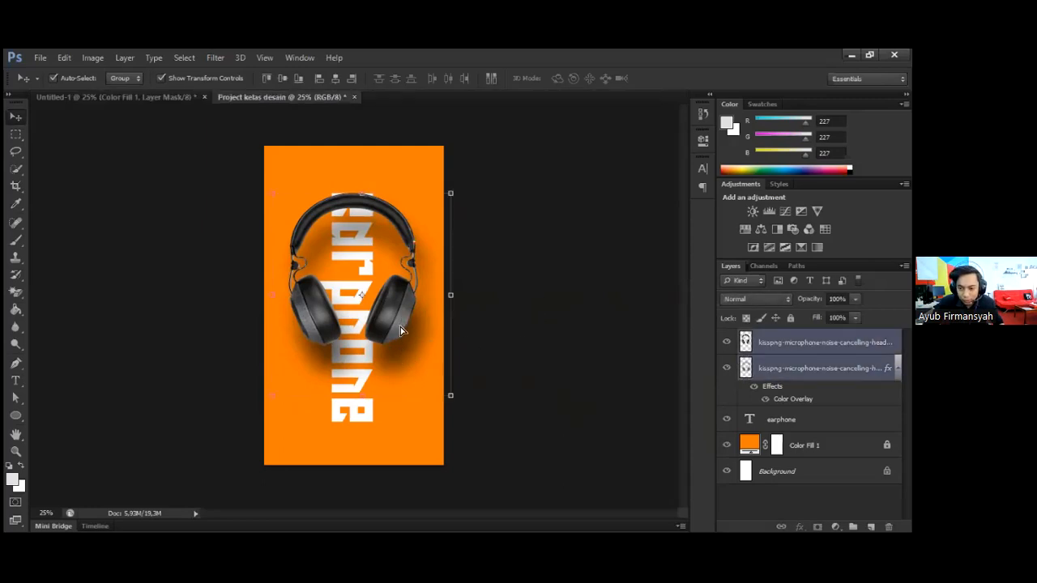
drag(400, 331, 400, 329)
click(561, 325)
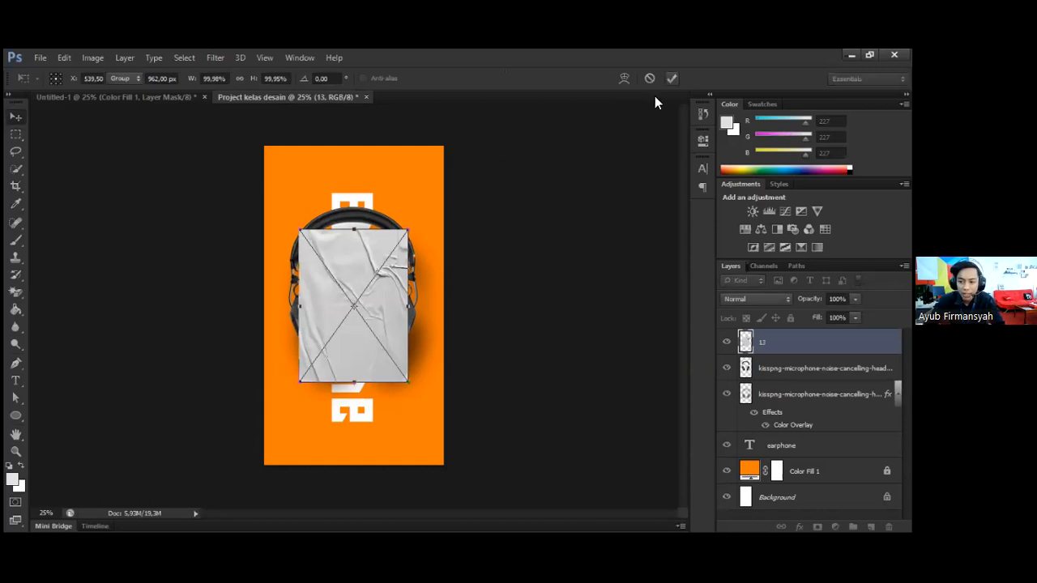
Commit the placed crumpled-paper image 13 and rasterize its layer
key(Return)
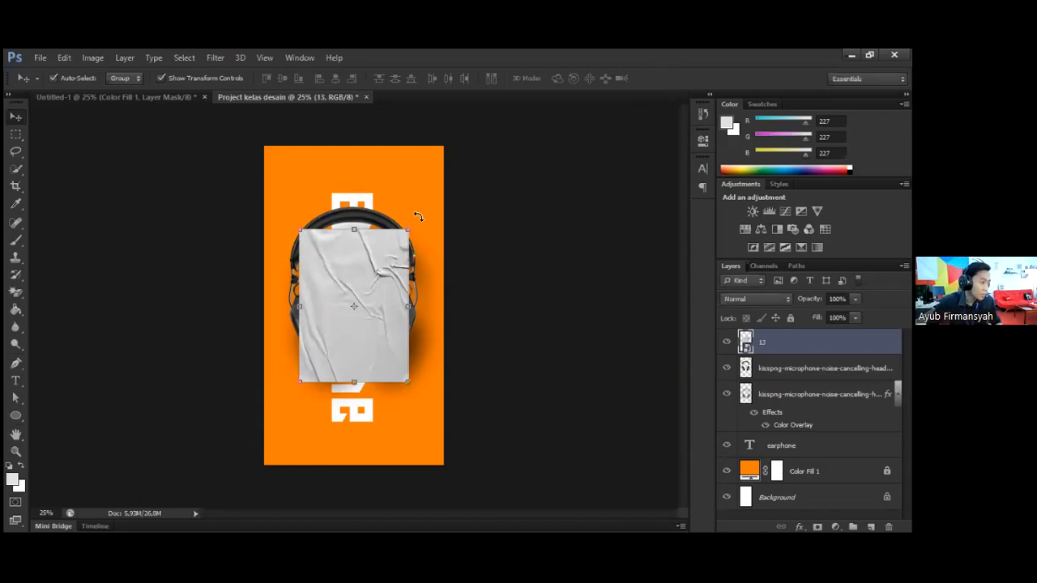
click(579, 312)
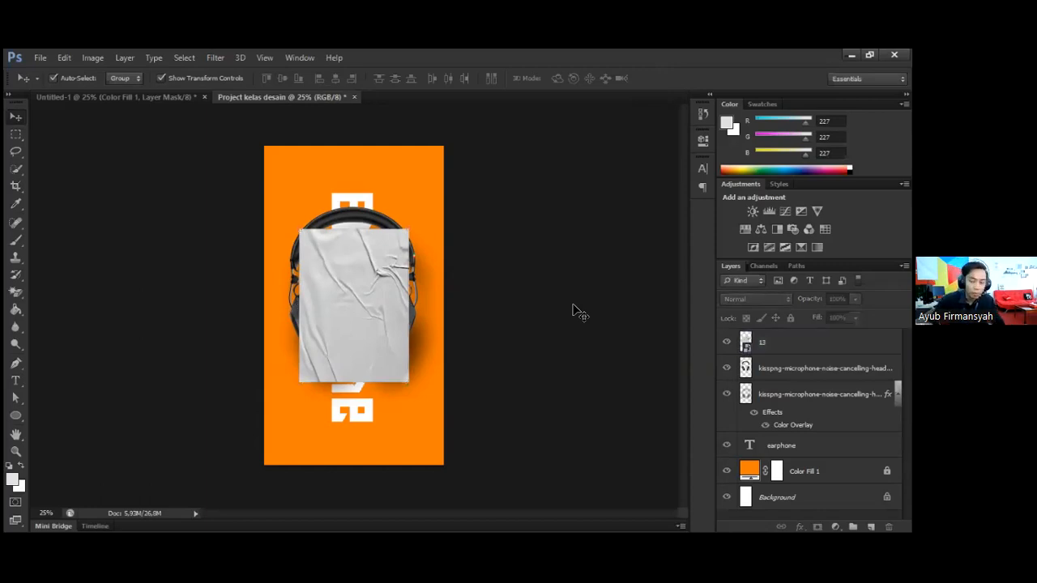
click(759, 343)
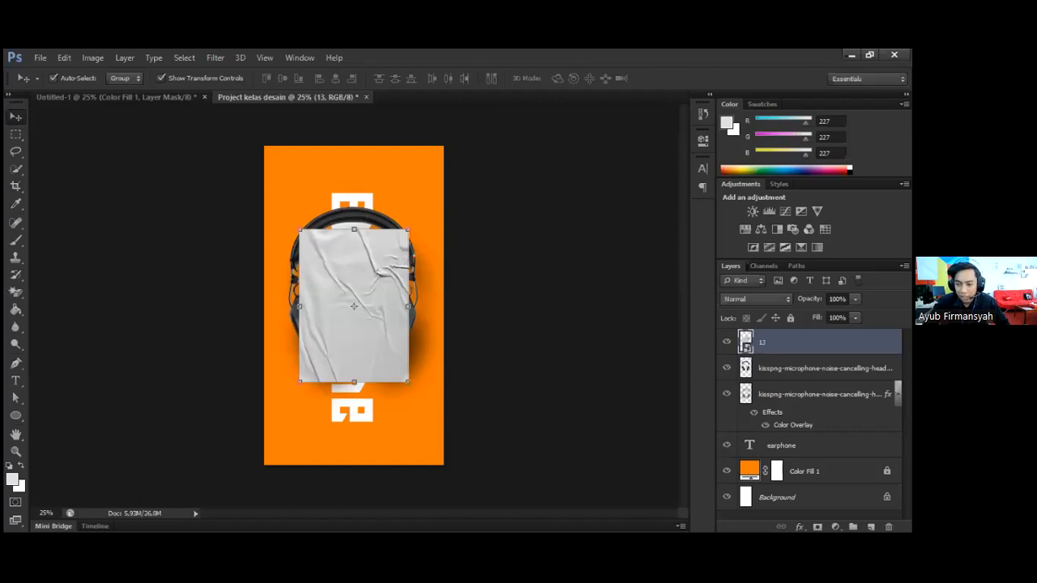
right_click(768, 342)
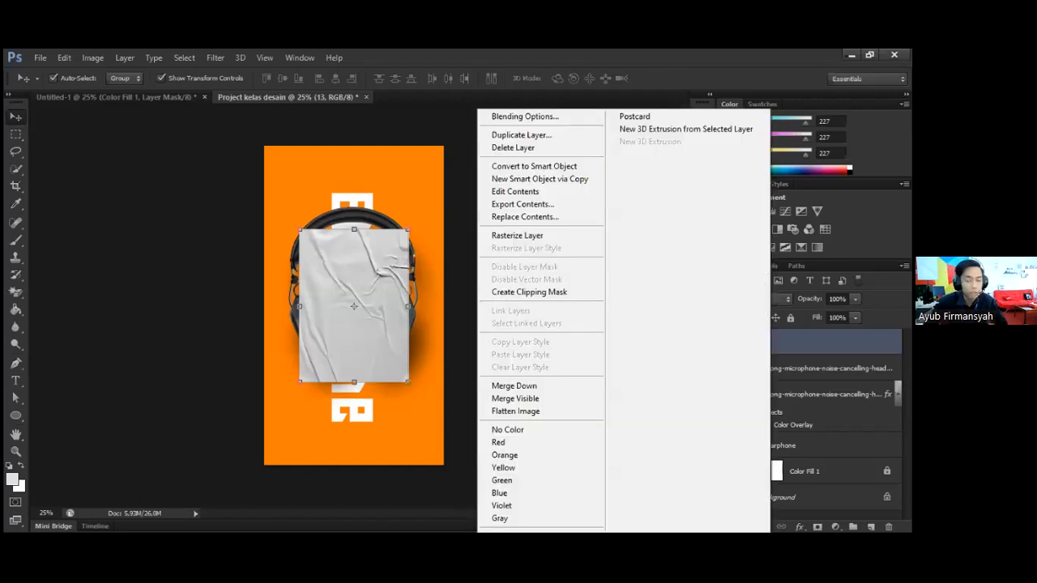
click(450, 277)
click(381, 285)
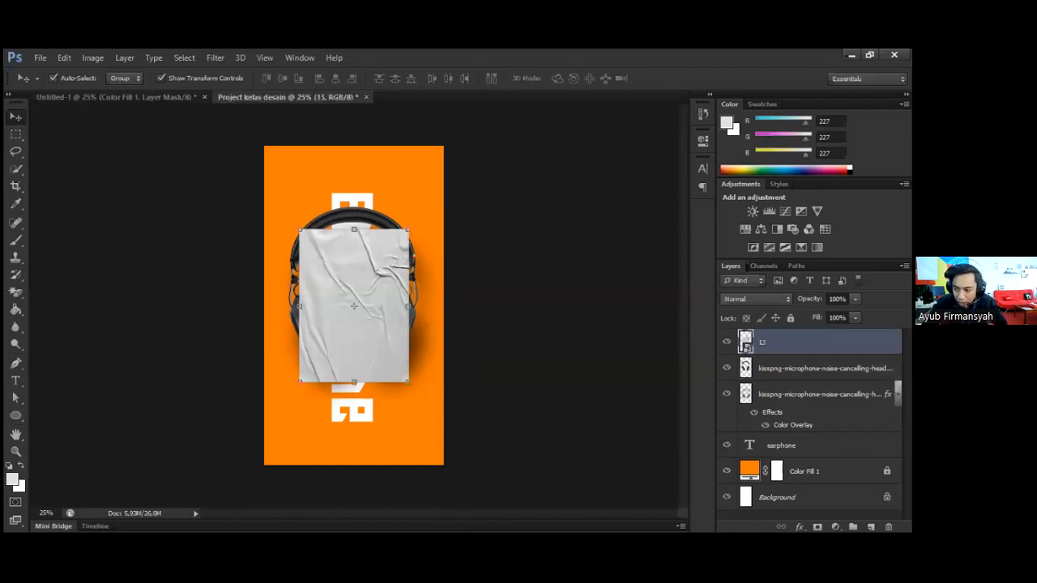
right_click(775, 343)
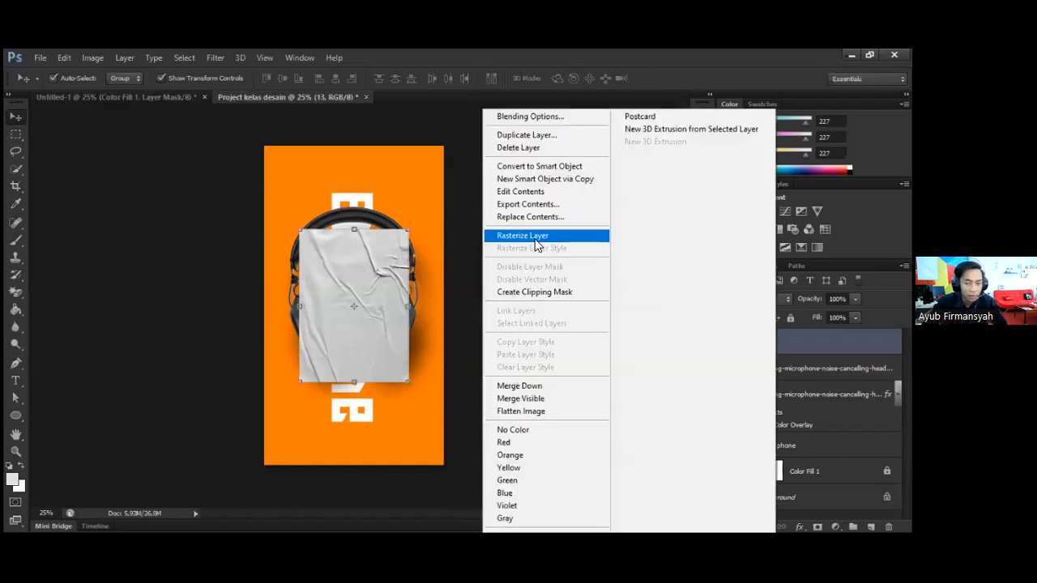
click(534, 239)
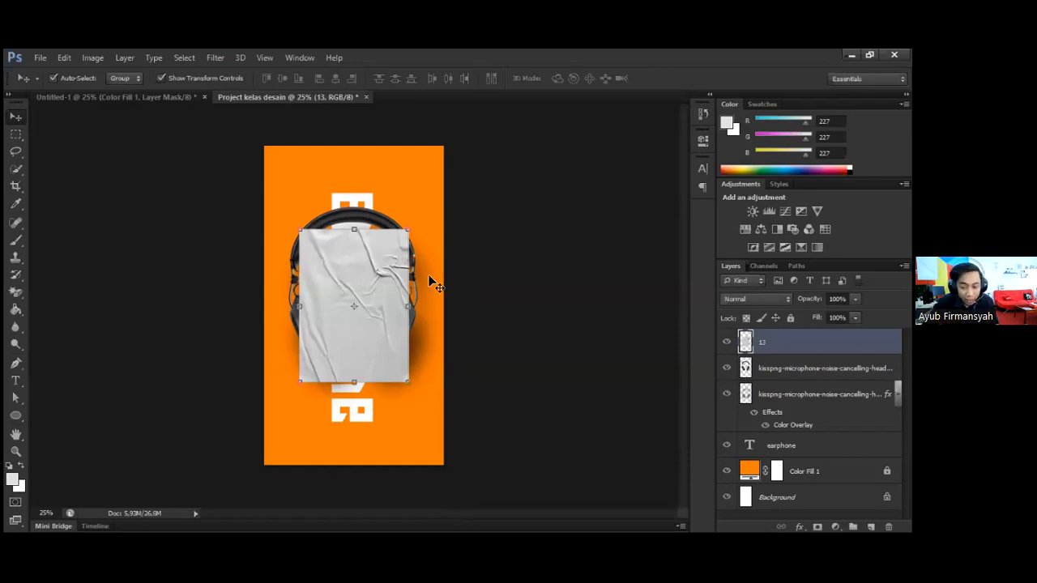
Scale the crumpled-paper image up from its center until it covers the whole canvas
click(413, 227)
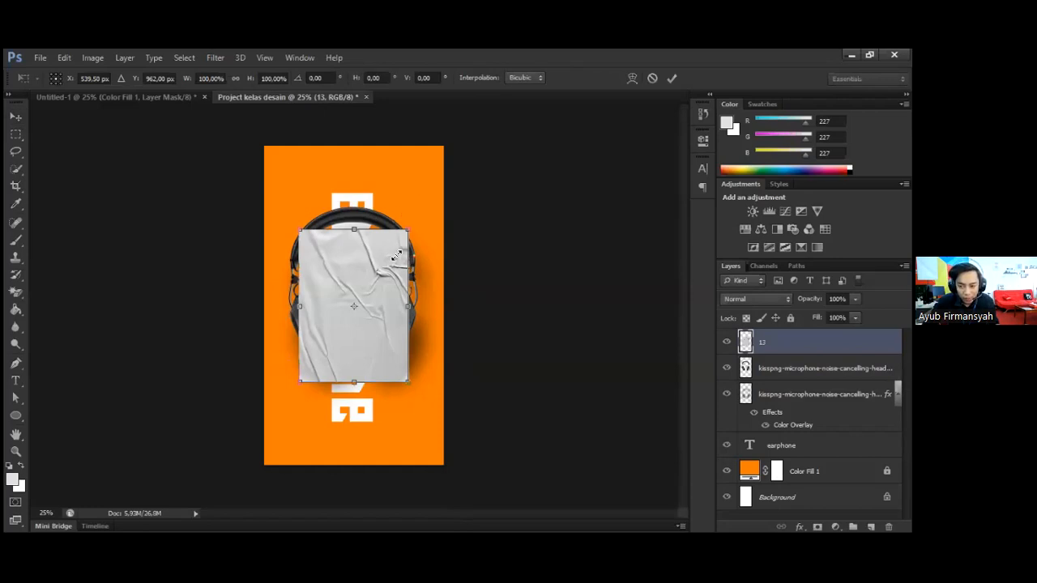
drag(405, 231, 427, 196)
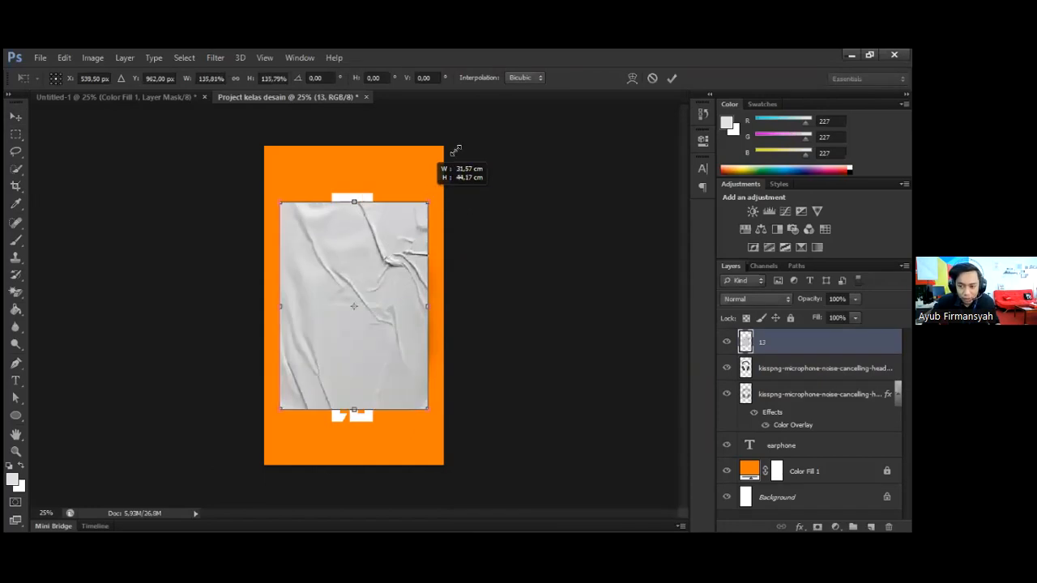
drag(456, 151, 452, 145)
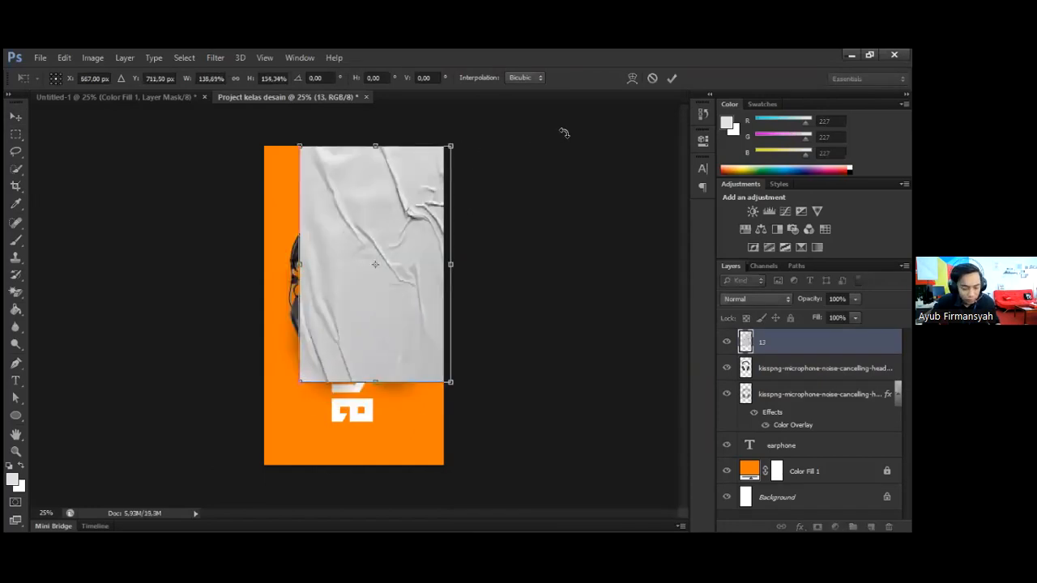
key(ctrl+z)
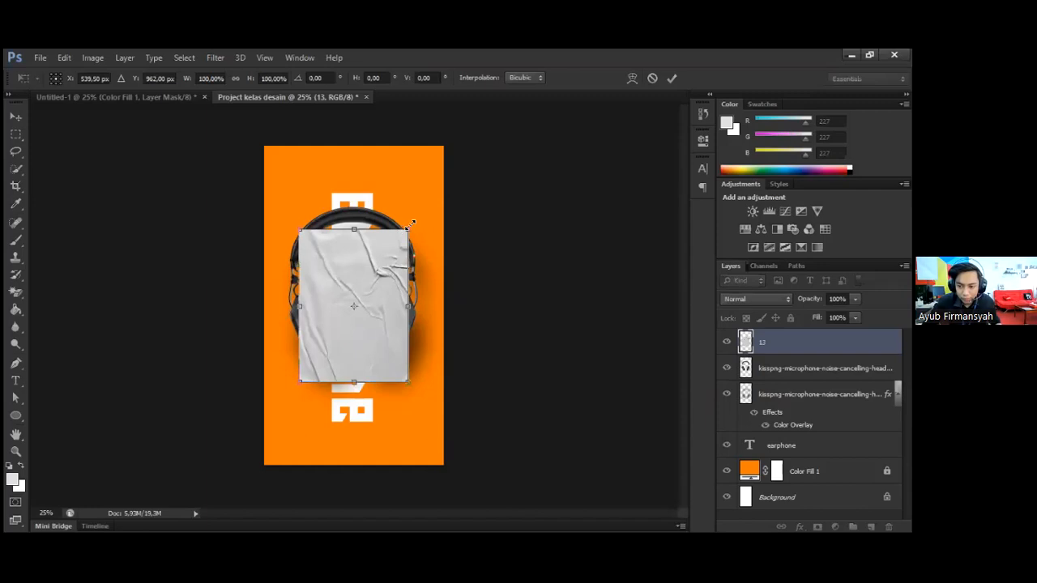
drag(456, 167, 468, 135)
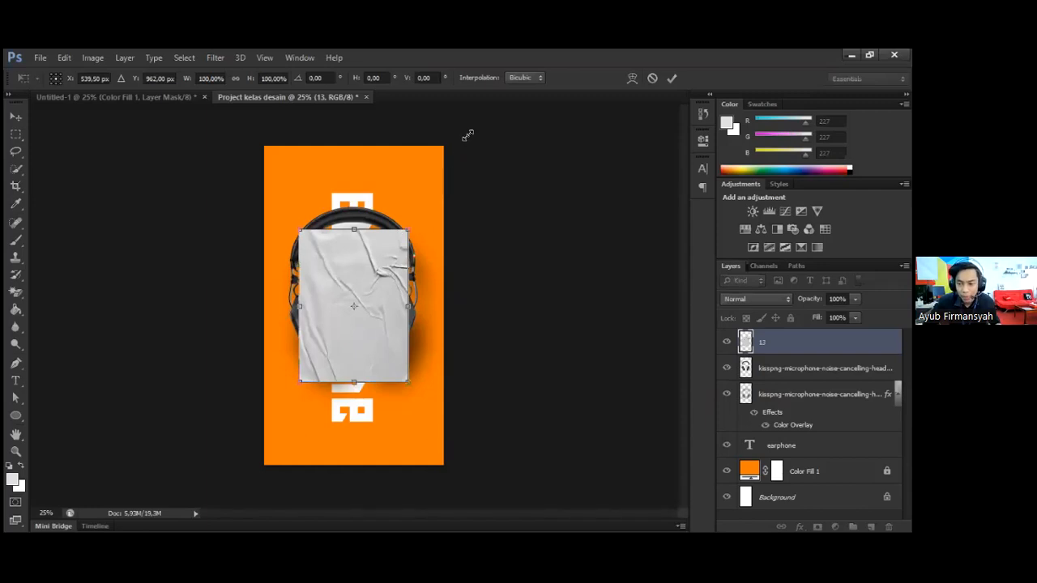
click(670, 79)
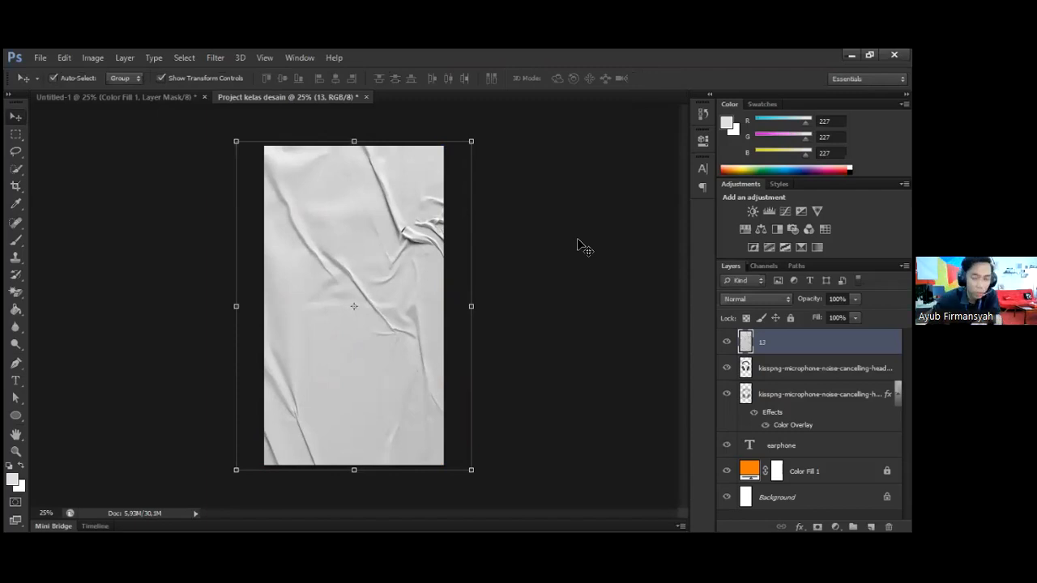
click(603, 398)
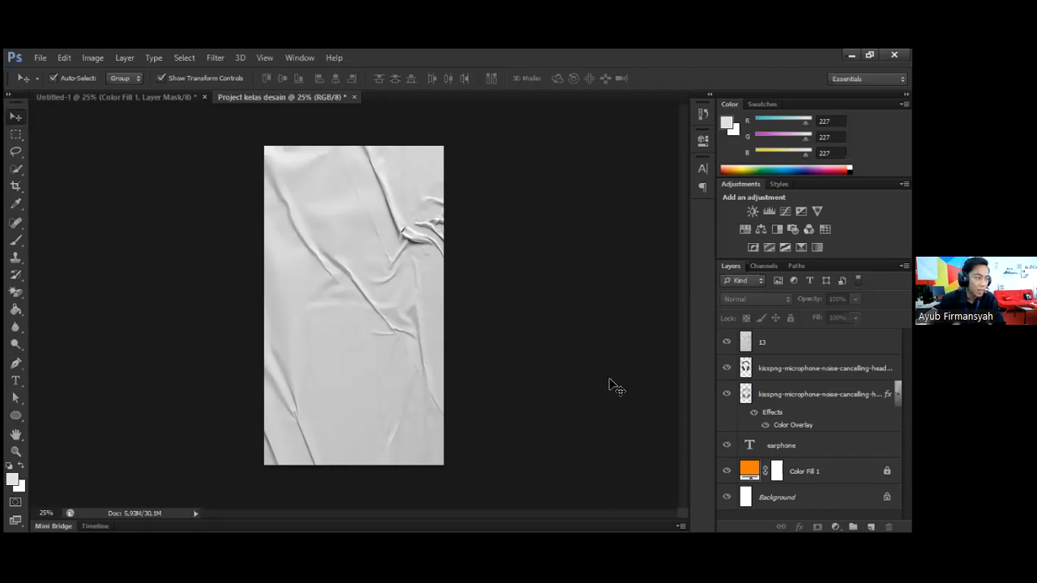
Lower paper layer 13 in the stacking order so it sits beneath the headphones and shadow, directly above the earphone text
click(764, 344)
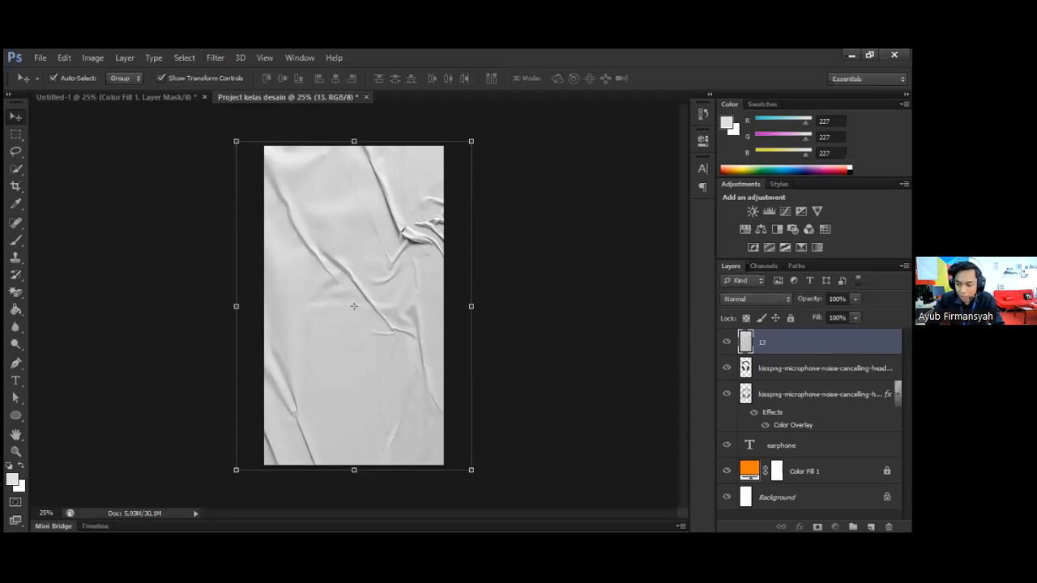
key(ctrl+bracketleft)
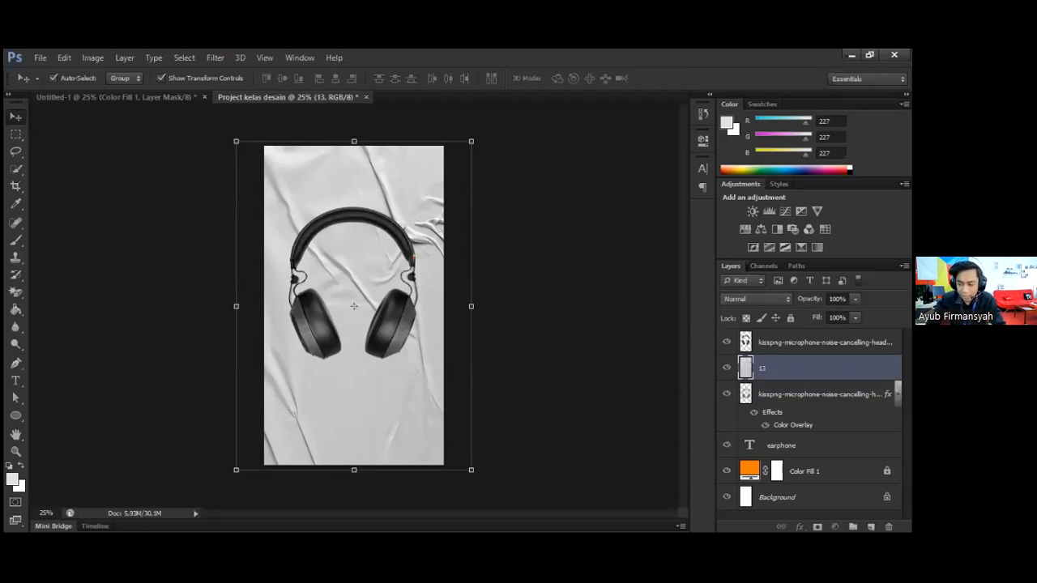
key(ctrl+bracketleft)
click(657, 329)
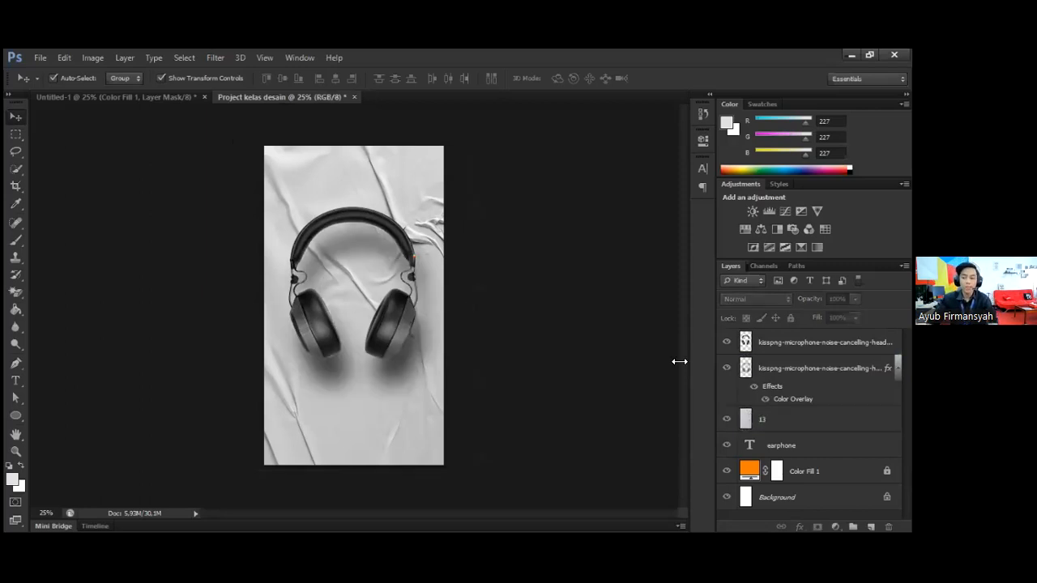
click(810, 419)
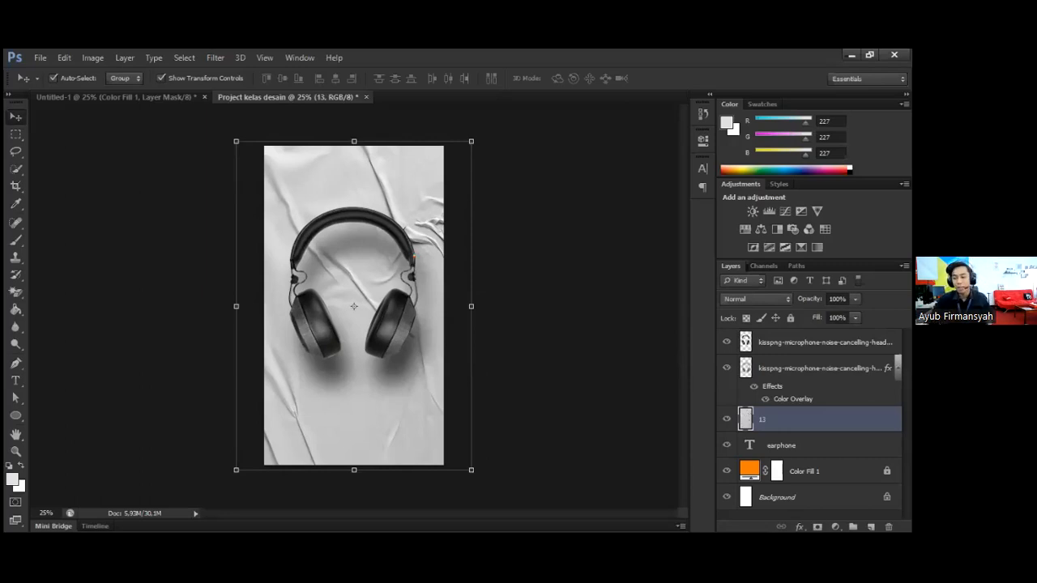
Rename the headphones layer to Earphone1 and the blurred shadow layer to Earphone2
click(352, 284)
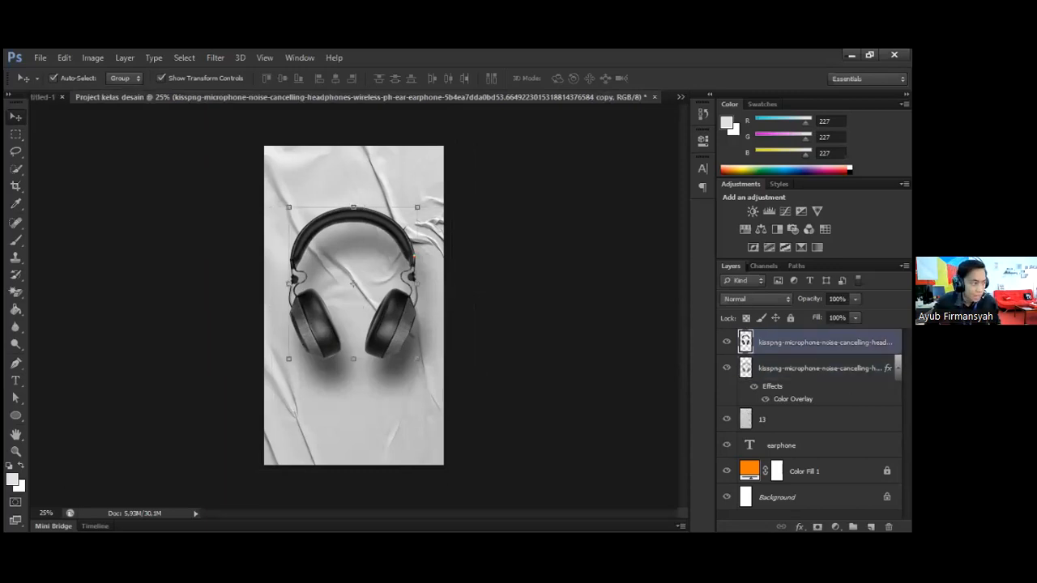
double_click(817, 341)
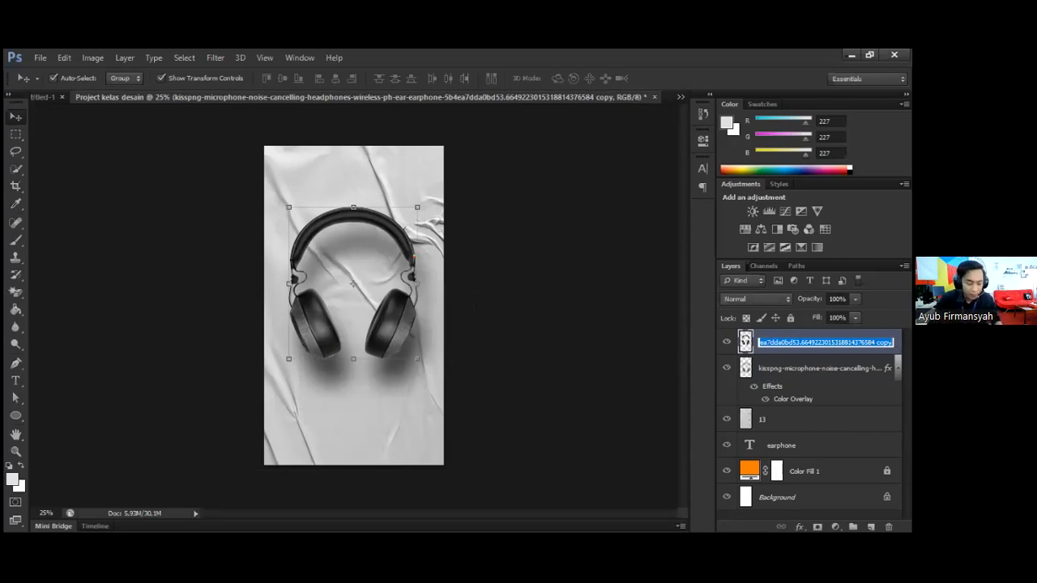
text(Earphone1)
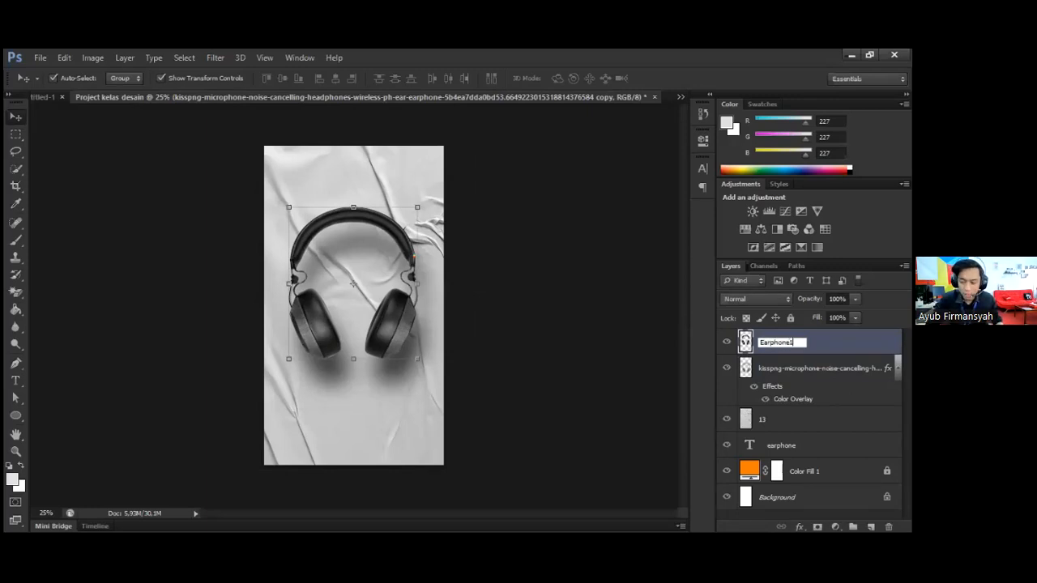
key(Return)
double_click(818, 368)
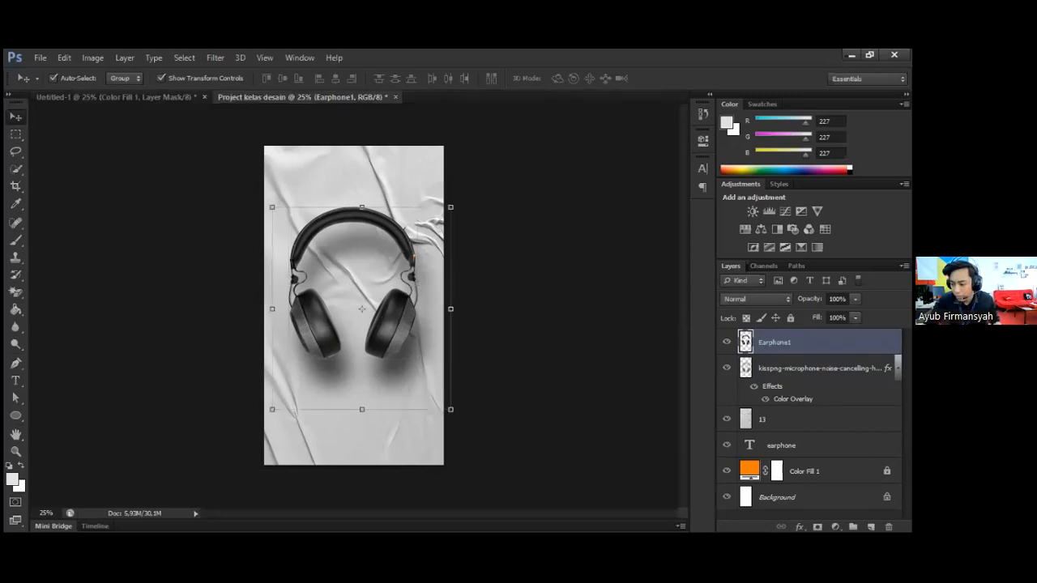
text(Ea)
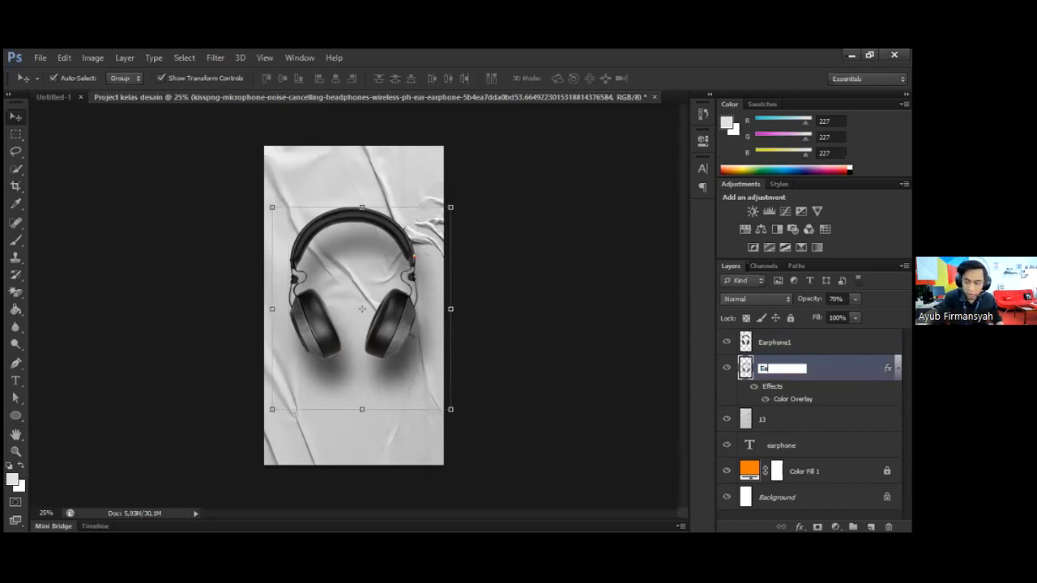
text(rphone2)
key(Return)
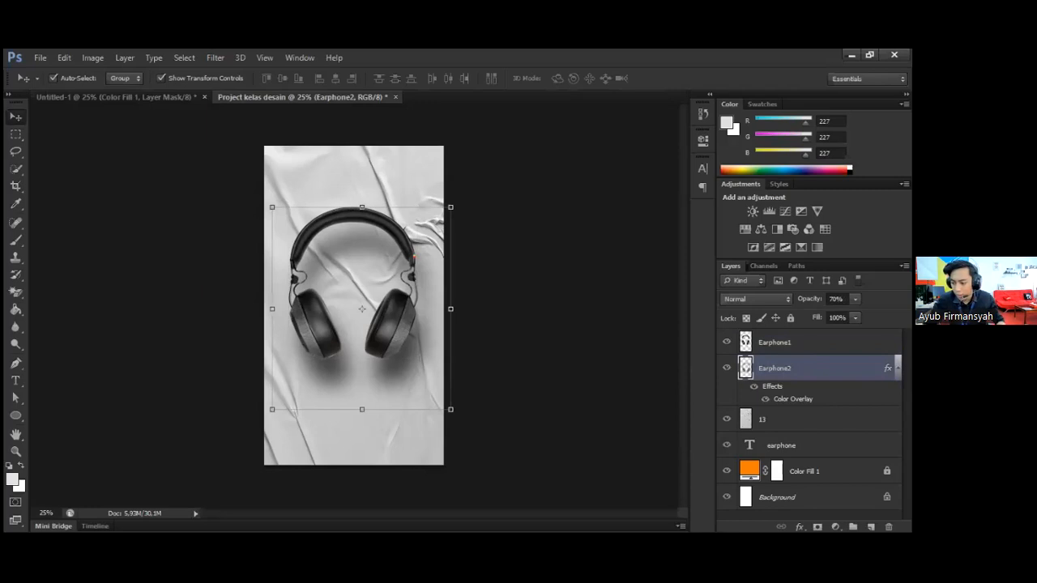
Rename the crumpled-paper layer to Texture
click(763, 419)
double_click(766, 419)
text(Texture)
key(Return)
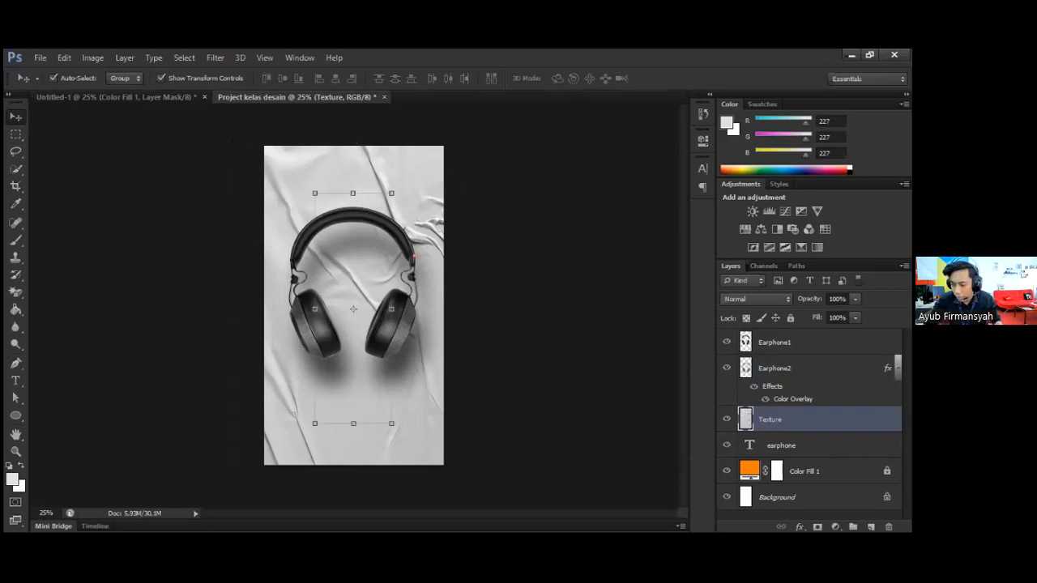
Rename the earphone text layer to Teks Earphone
double_click(781, 445)
text(Teks)
text( Era)
key(BackSpace)
key(BackSpace)
text(arph)
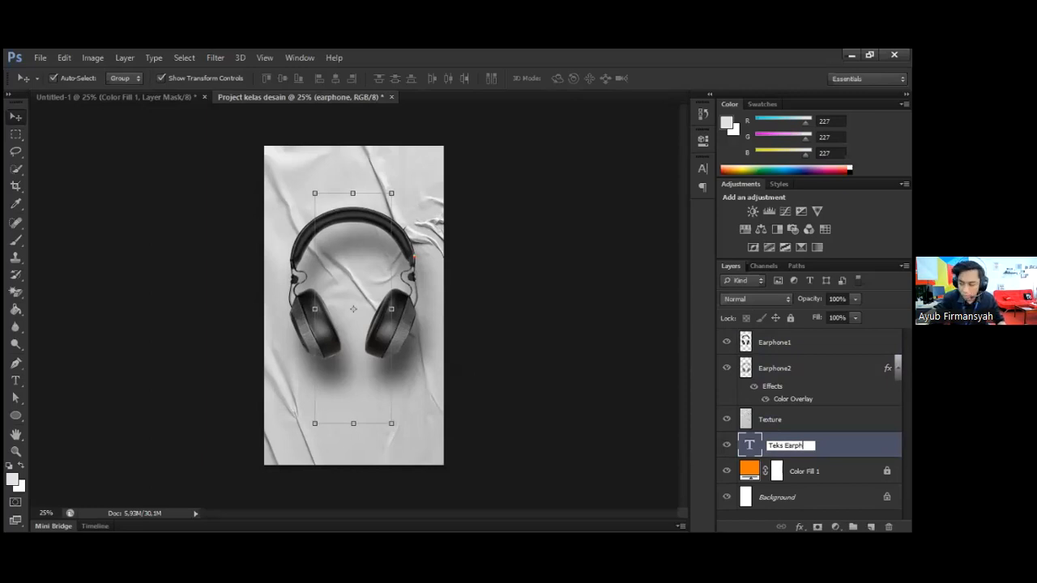
text(one)
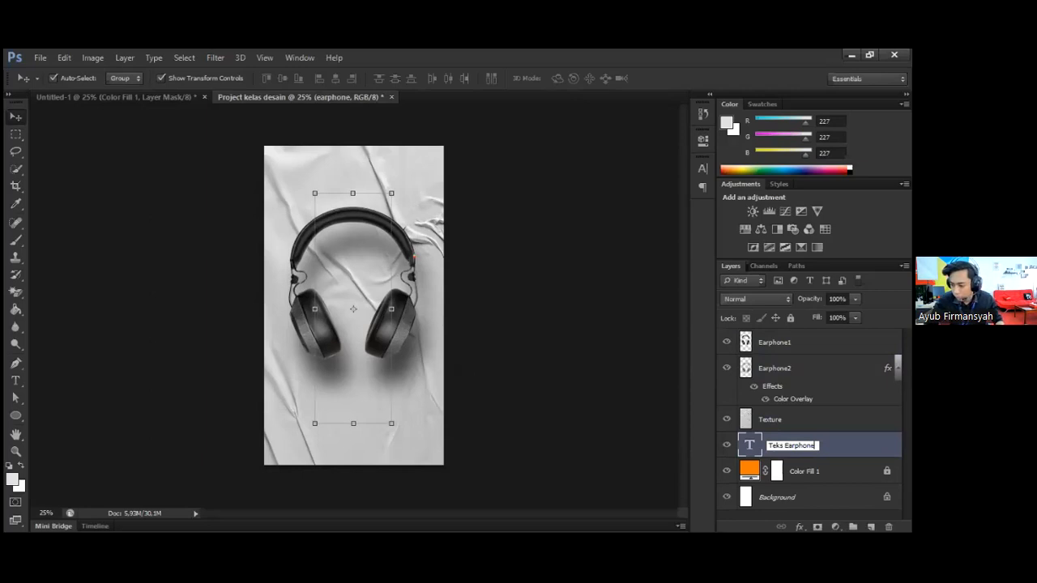
Rename the orange color fill layer to Background Kuning
key(Tab)
text(Bgc)
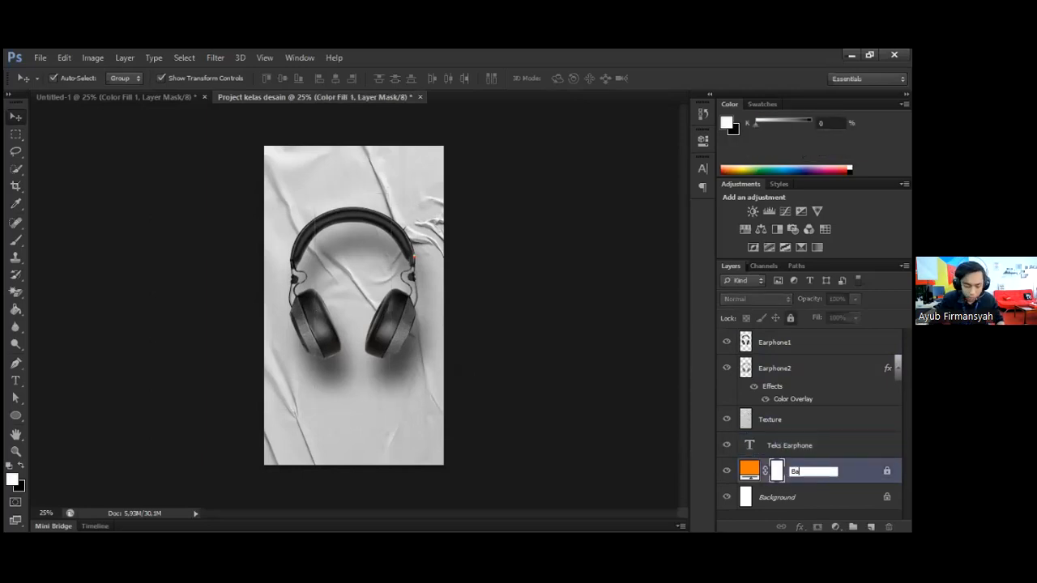
text(kground)
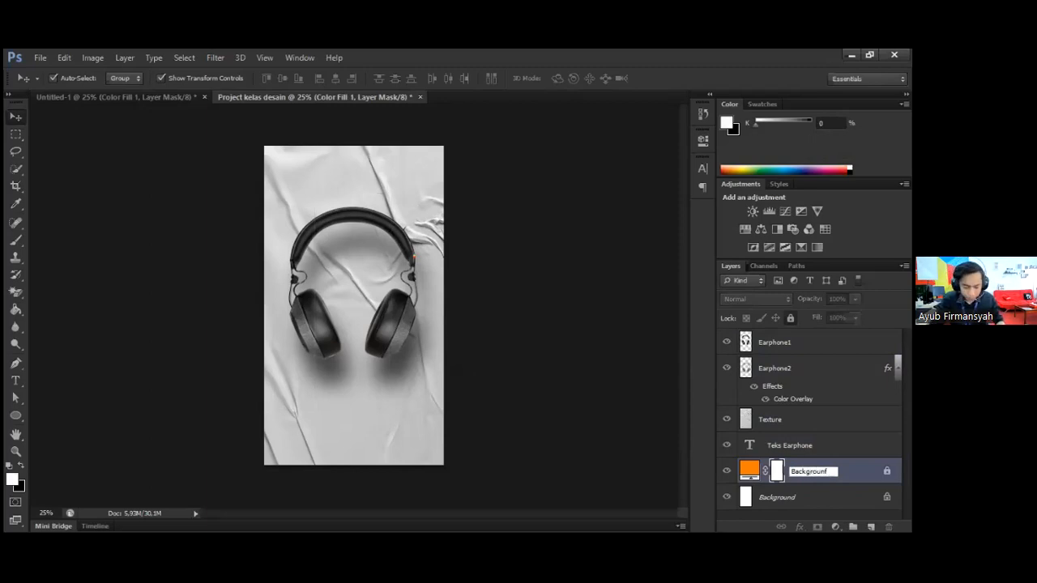
text(d Kuning)
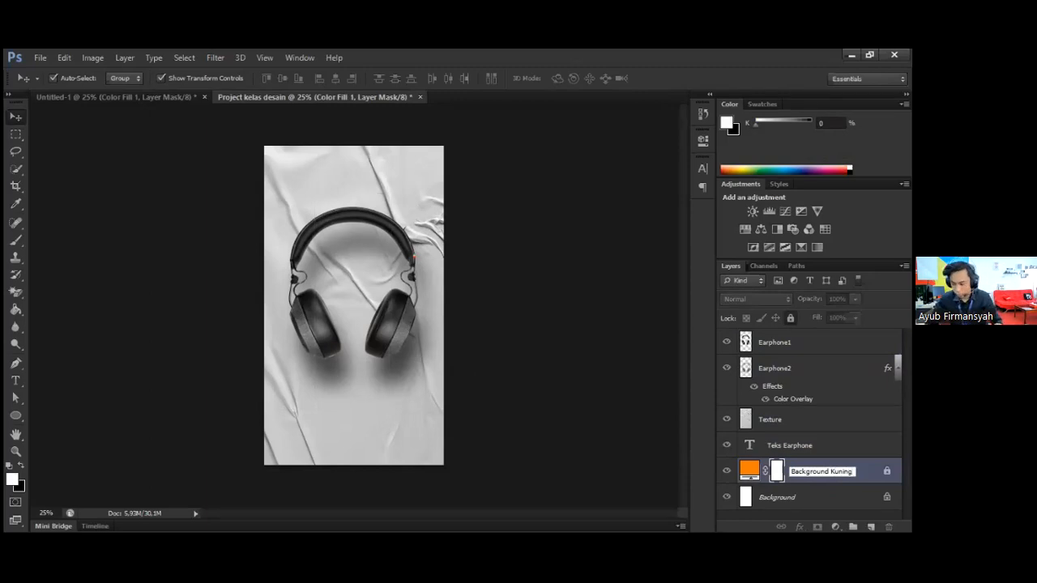
key(Return)
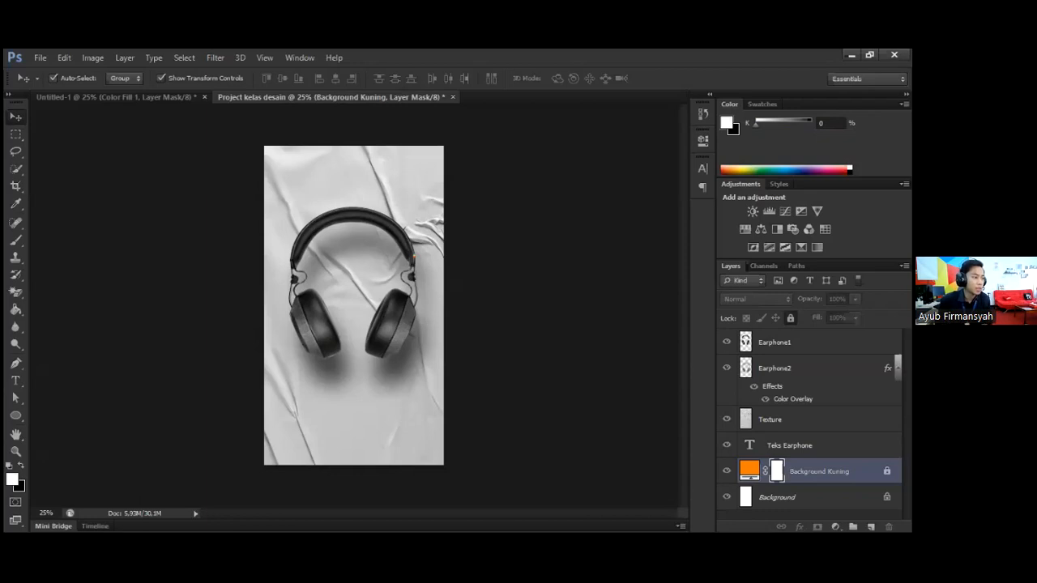
Make the Texture layer the active layer
click(775, 428)
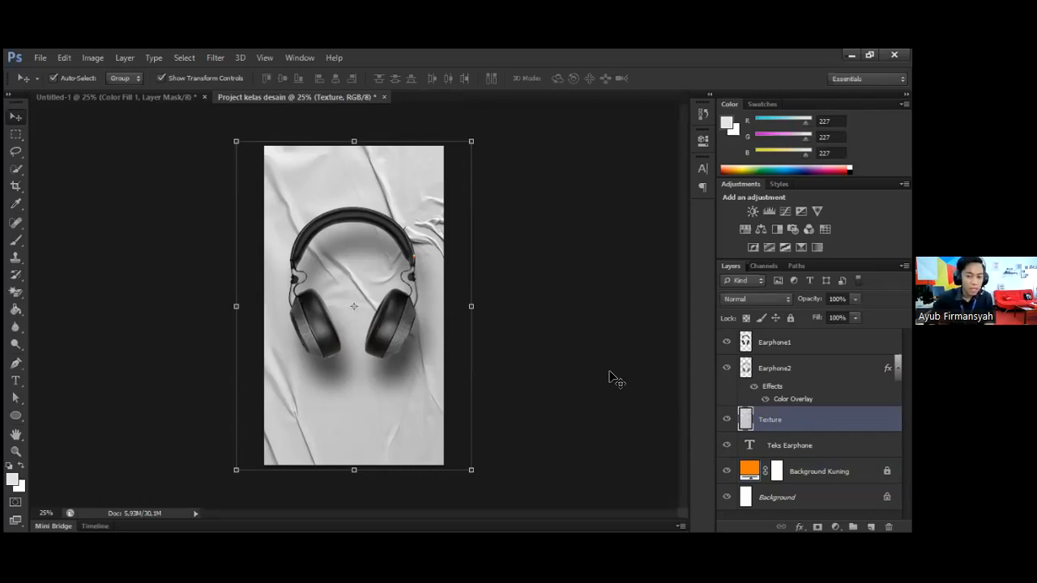
click(767, 423)
drag(766, 423, 661, 415)
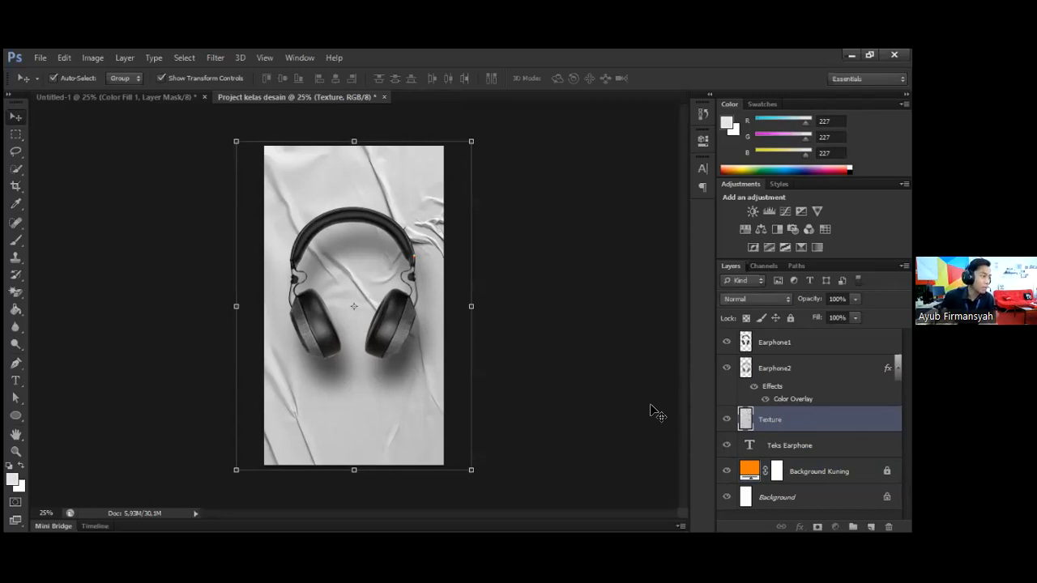
click(753, 371)
click(761, 349)
click(758, 420)
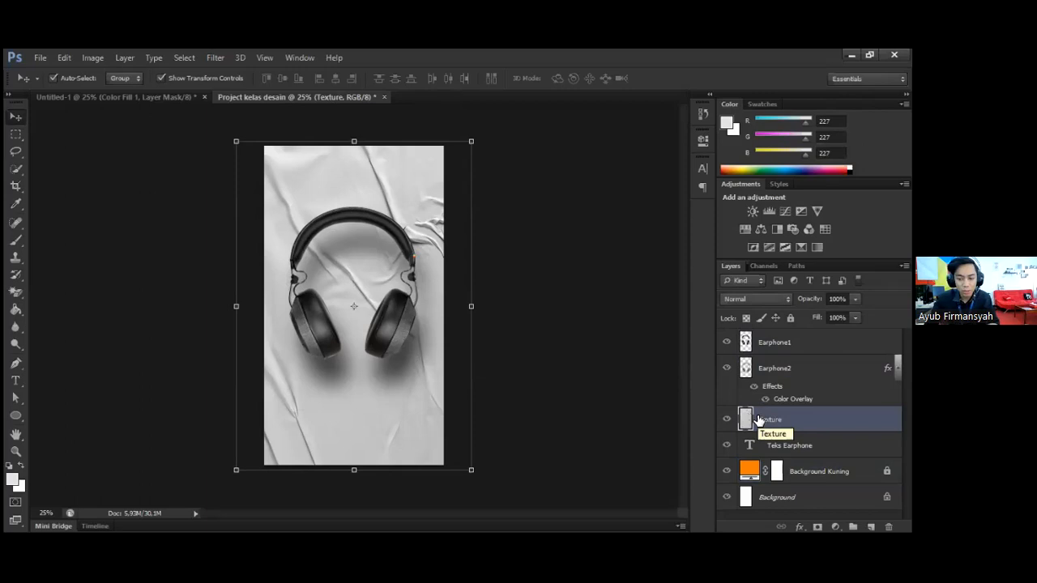
click(615, 361)
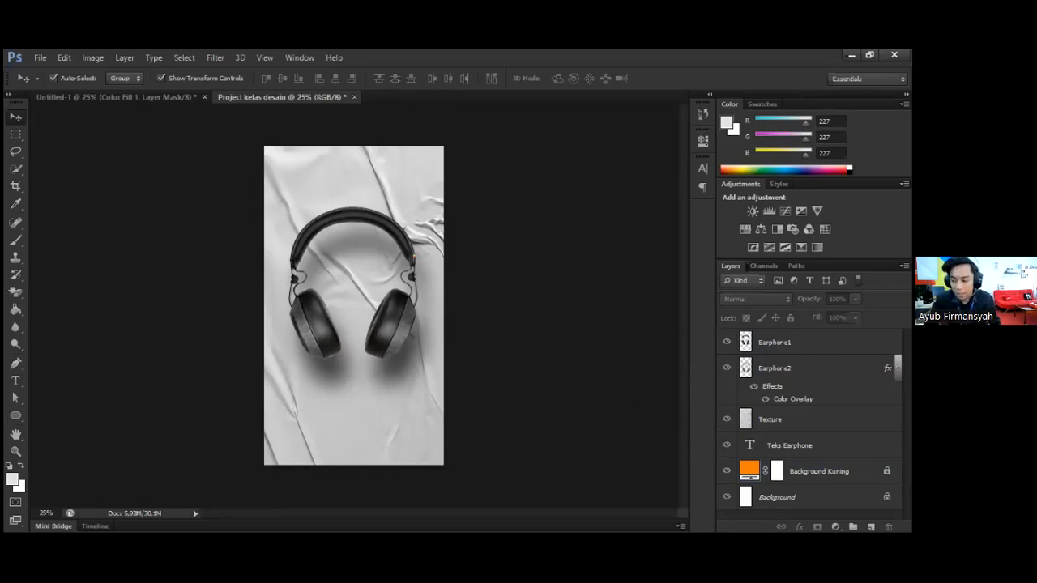
Try the Multiply blend mode on the Texture layer and restore Normal
click(353, 306)
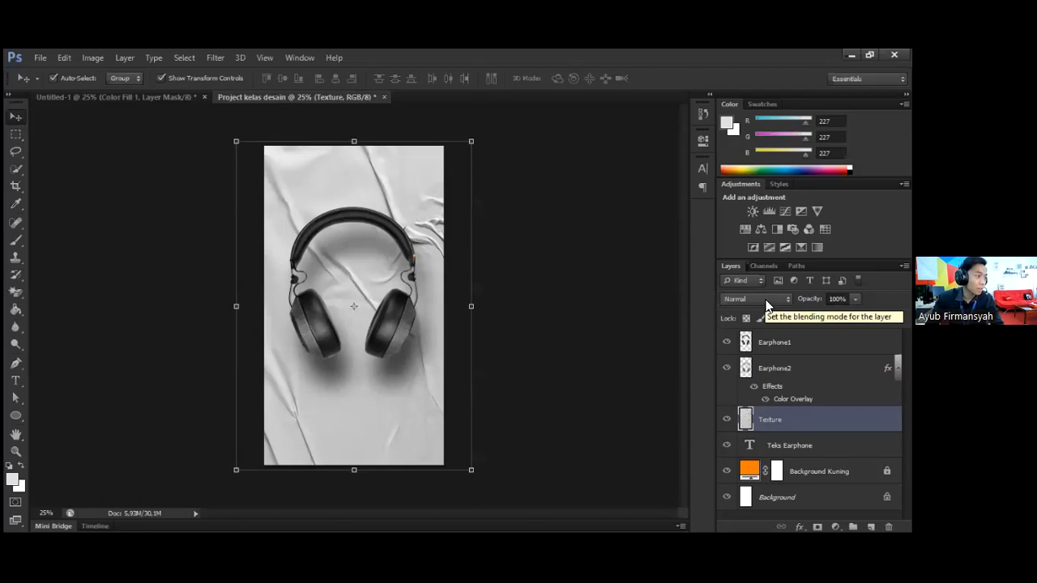
click(766, 302)
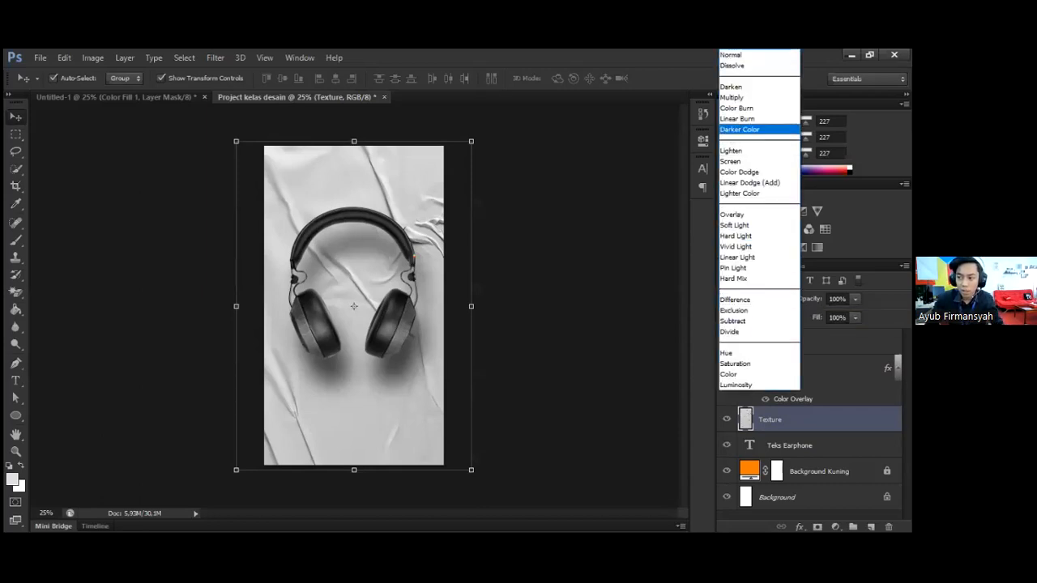
click(731, 98)
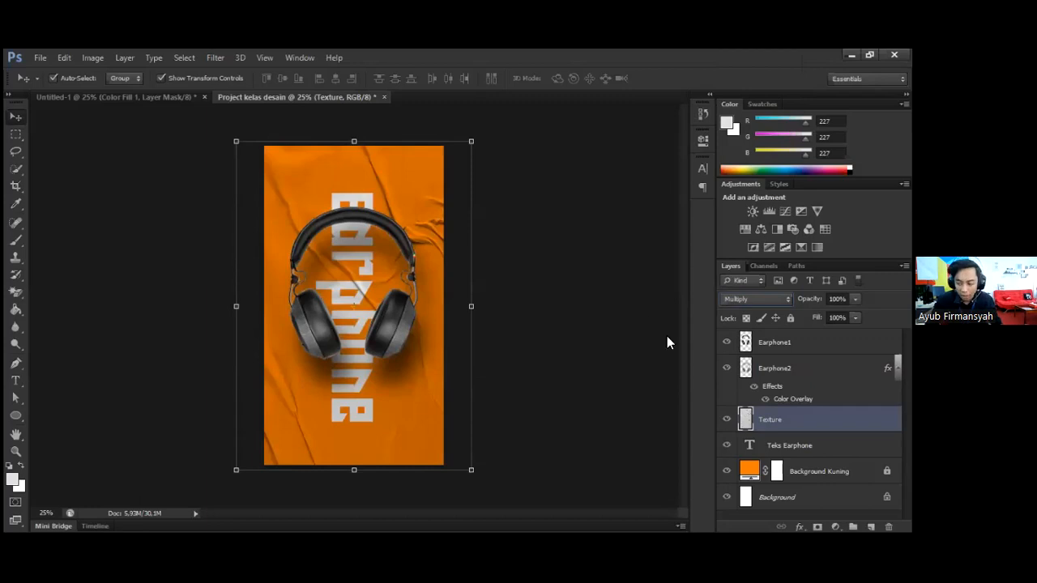
click(749, 299)
click(737, 53)
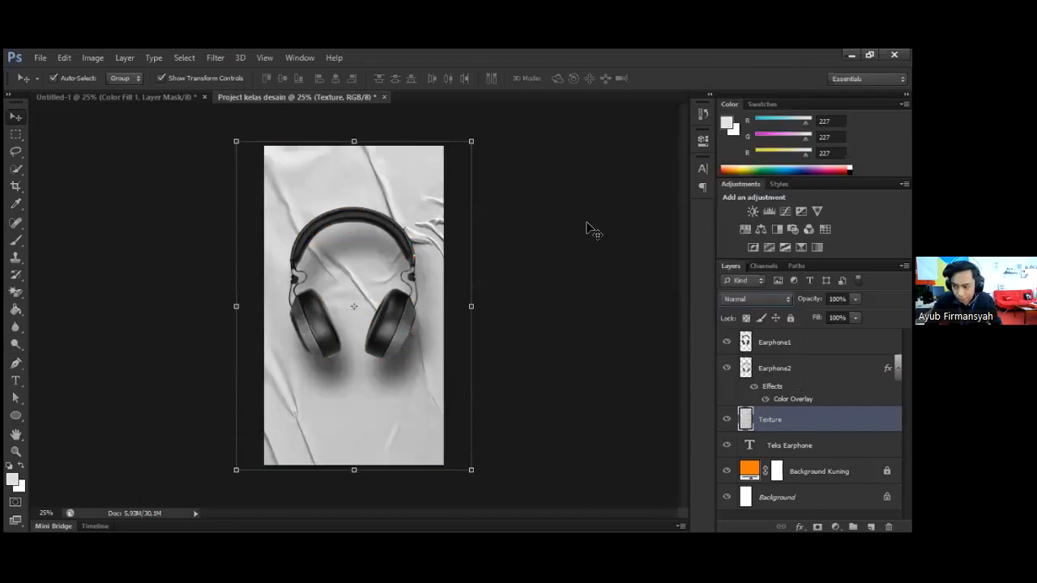
click(564, 298)
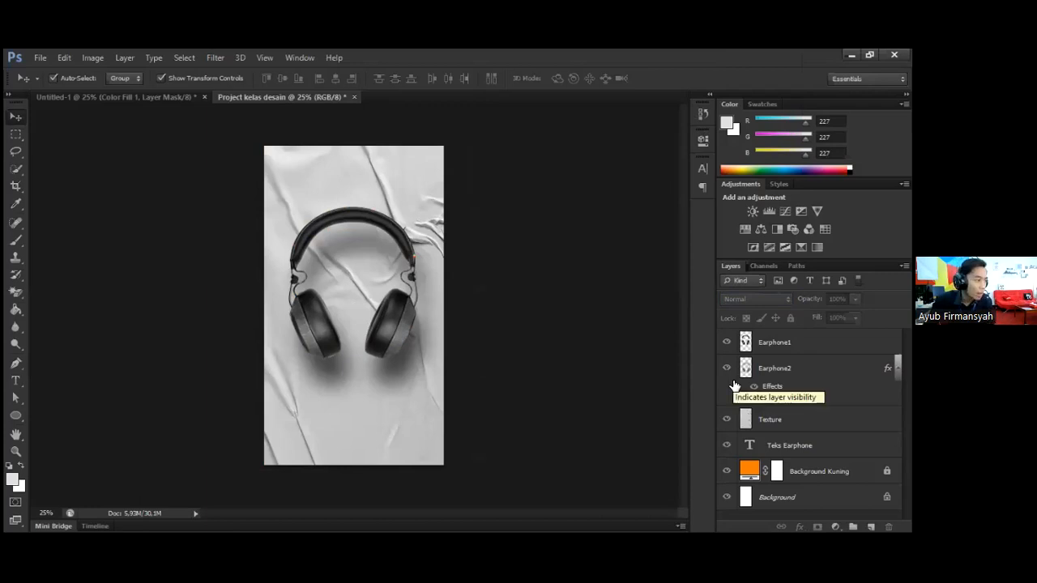
Set the Texture layer's blend mode to Multiply and deselect the layer
click(771, 421)
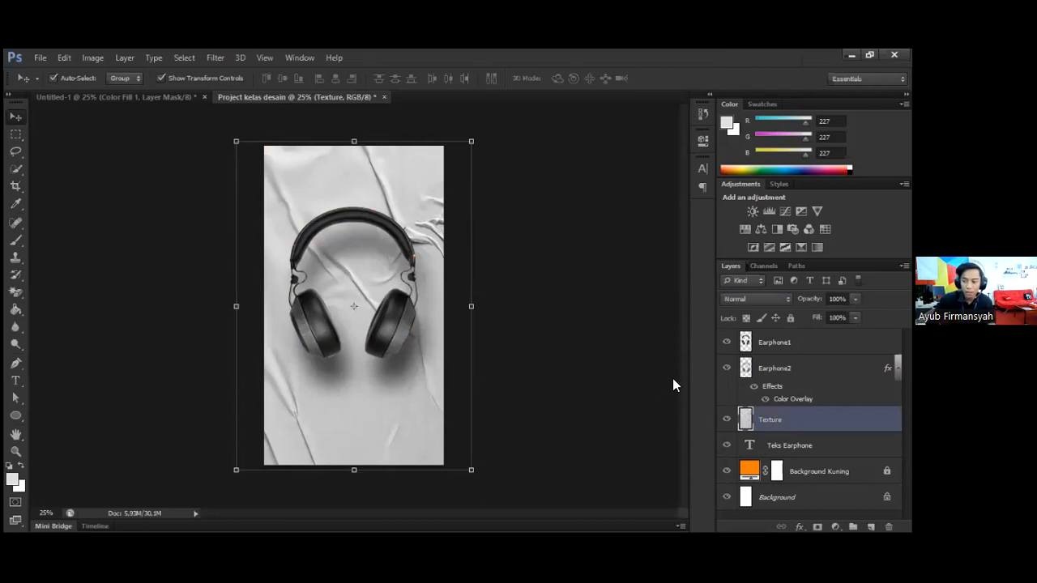
click(730, 302)
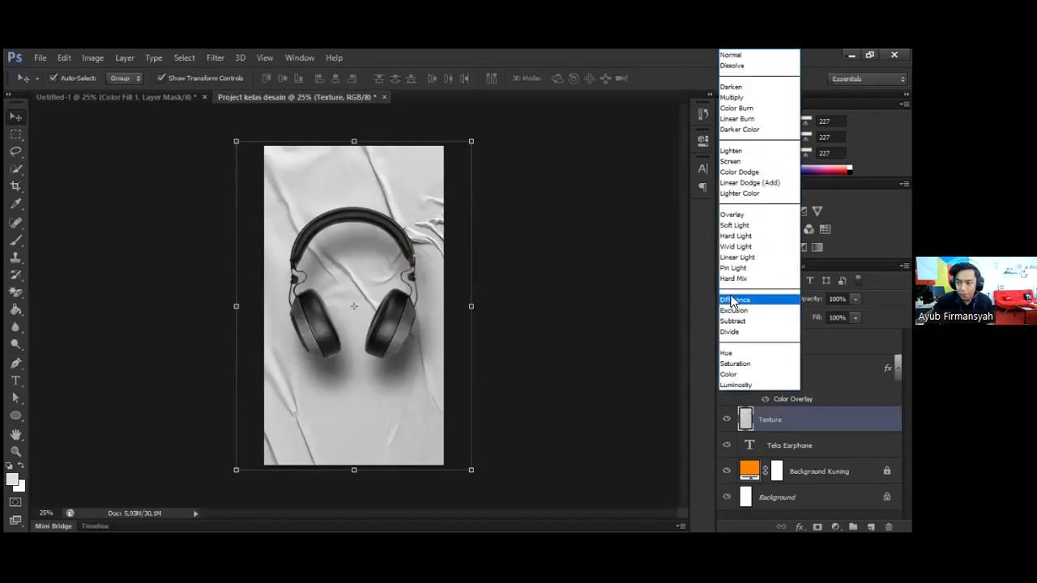
click(731, 97)
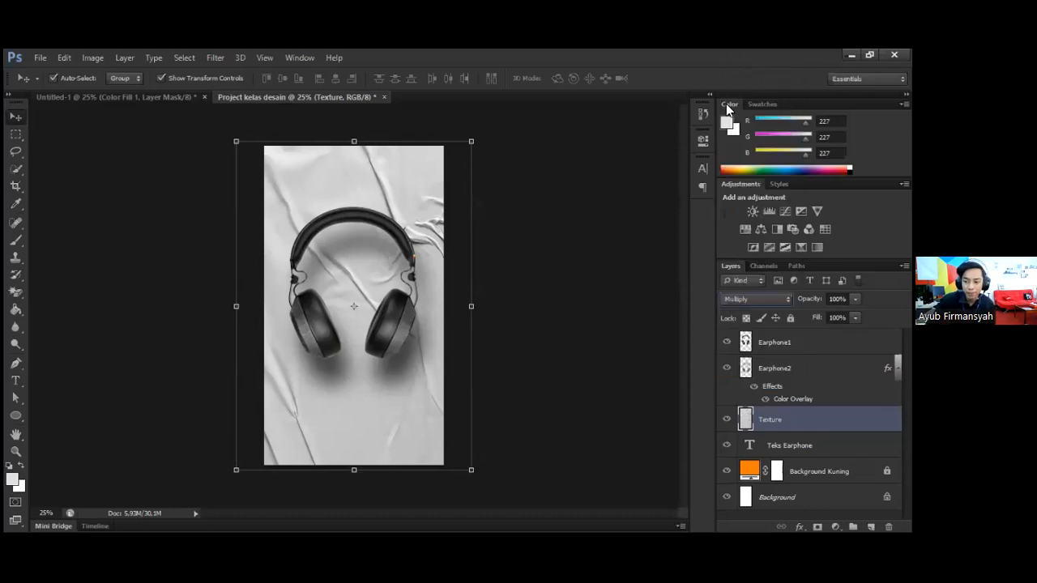
click(607, 247)
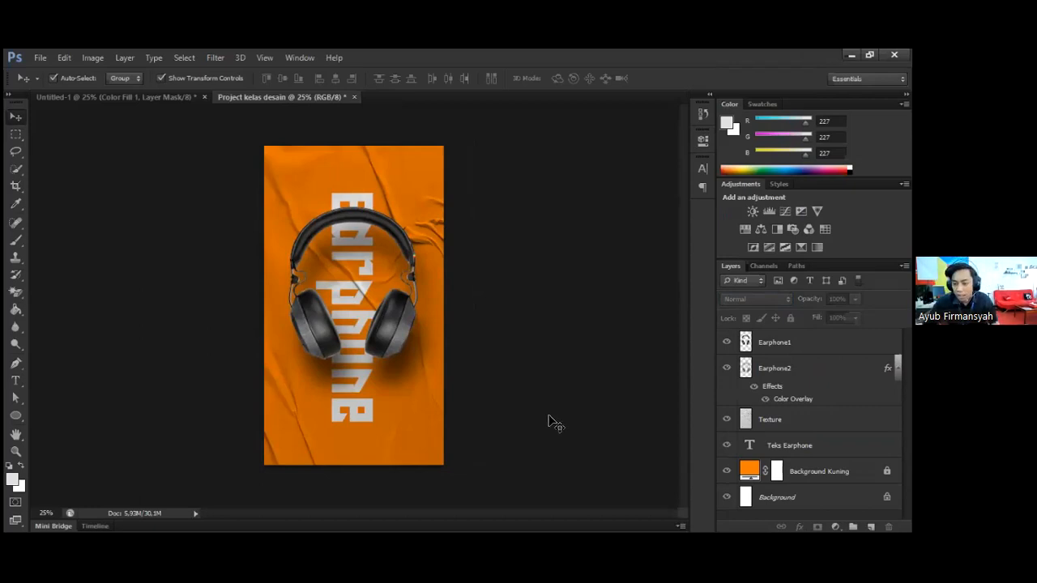
Try opacities of 51%, 40%, 30% and 35% on the Texture layer
click(765, 419)
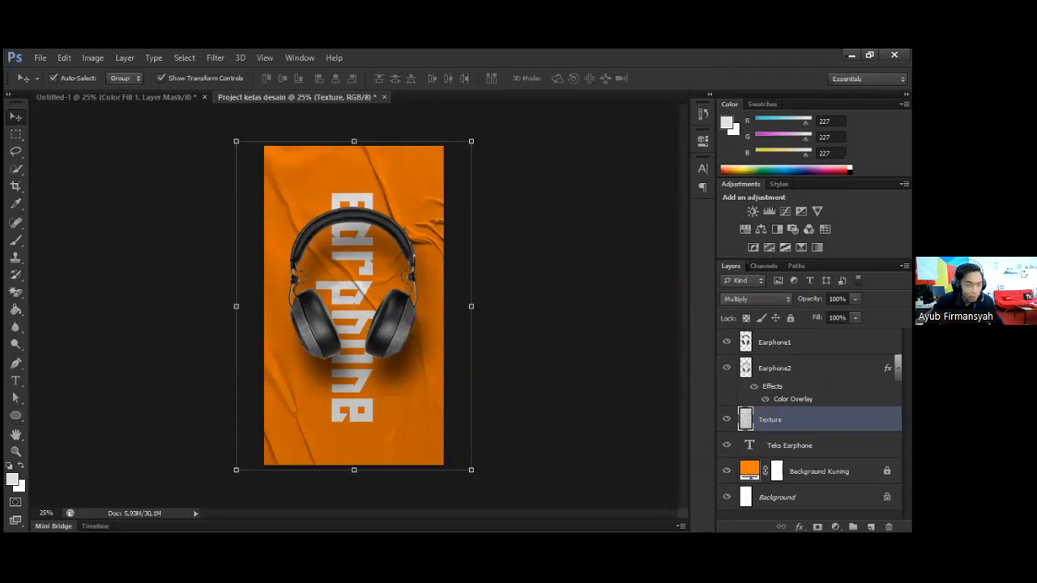
click(854, 299)
drag(854, 314, 822, 314)
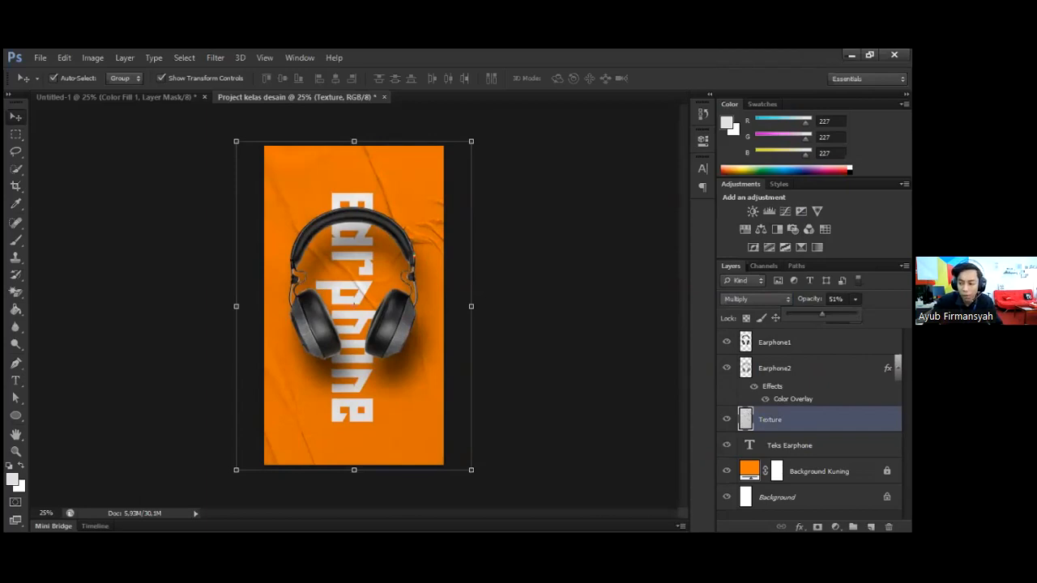
click(835, 299)
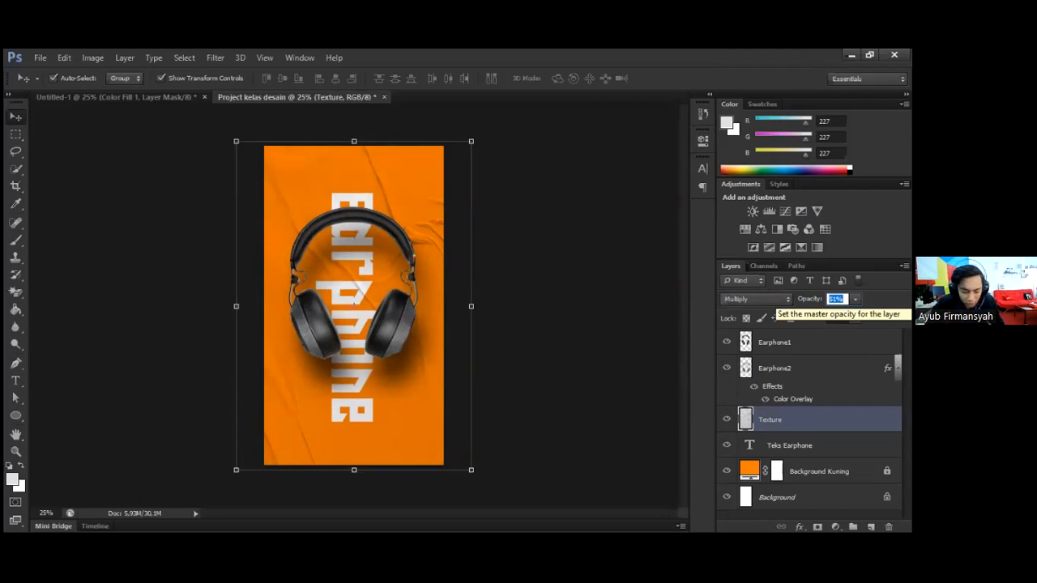
text(40)
key(Return)
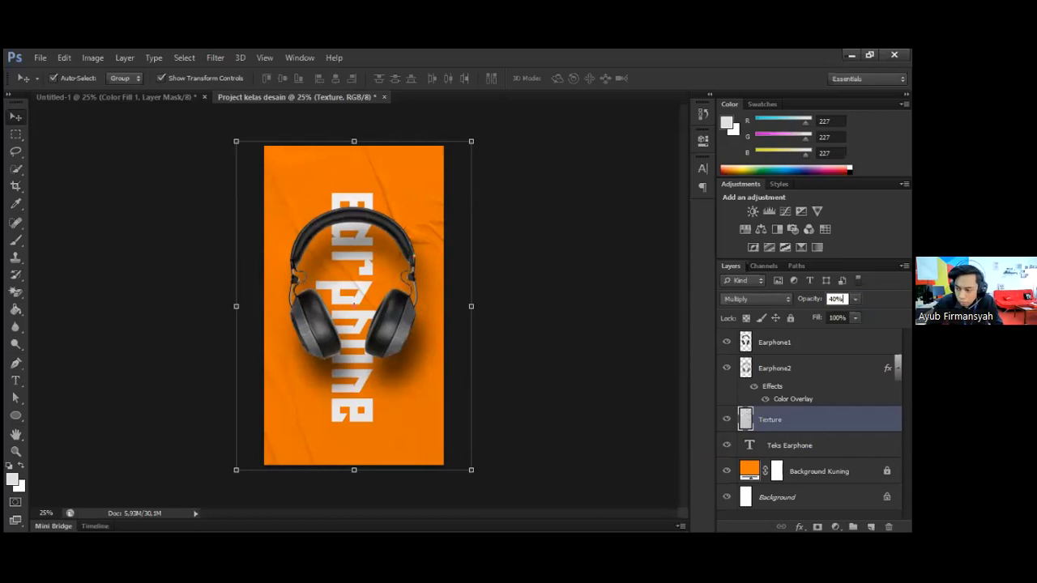
text(30)
key(Return)
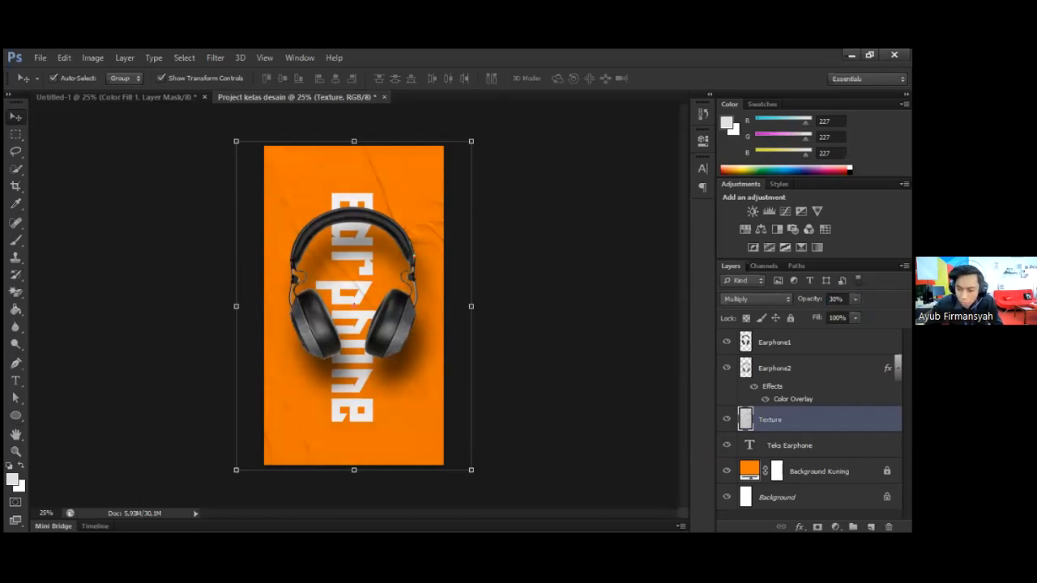
double_click(836, 298)
text(35)
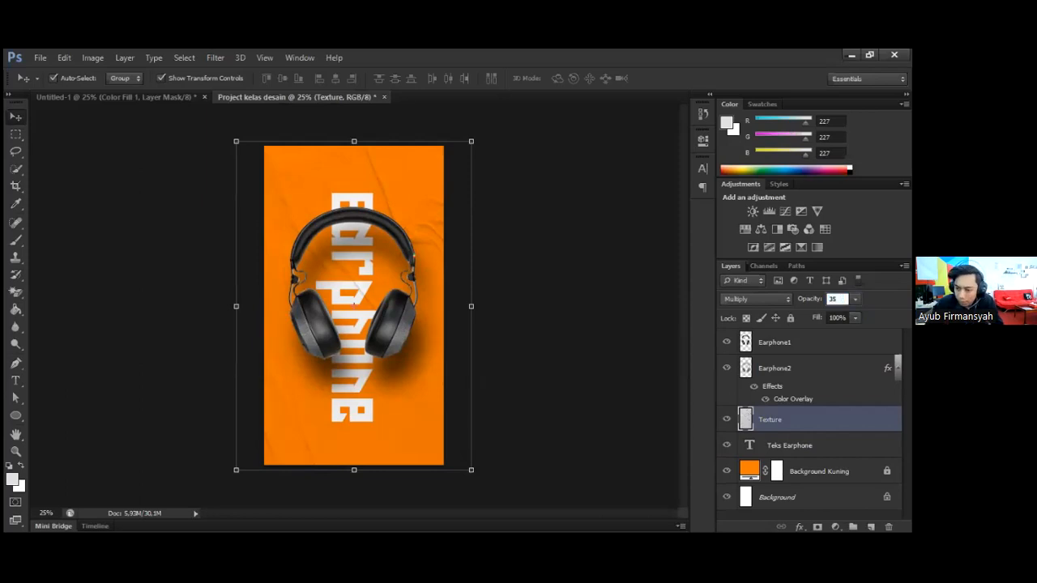
key(Return)
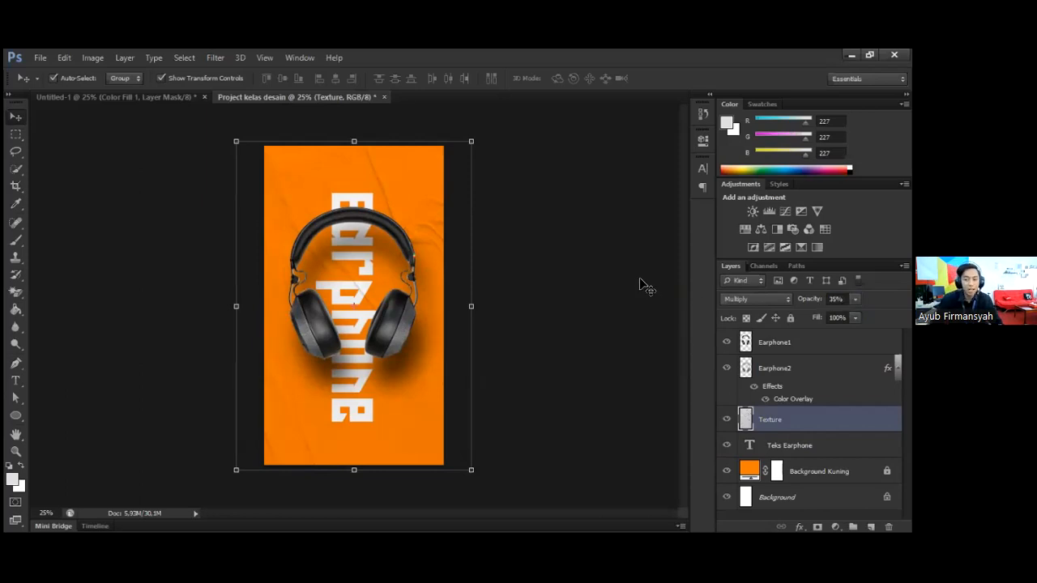
Set the Texture layer's opacity to 50% and deselect the layer
double_click(836, 299)
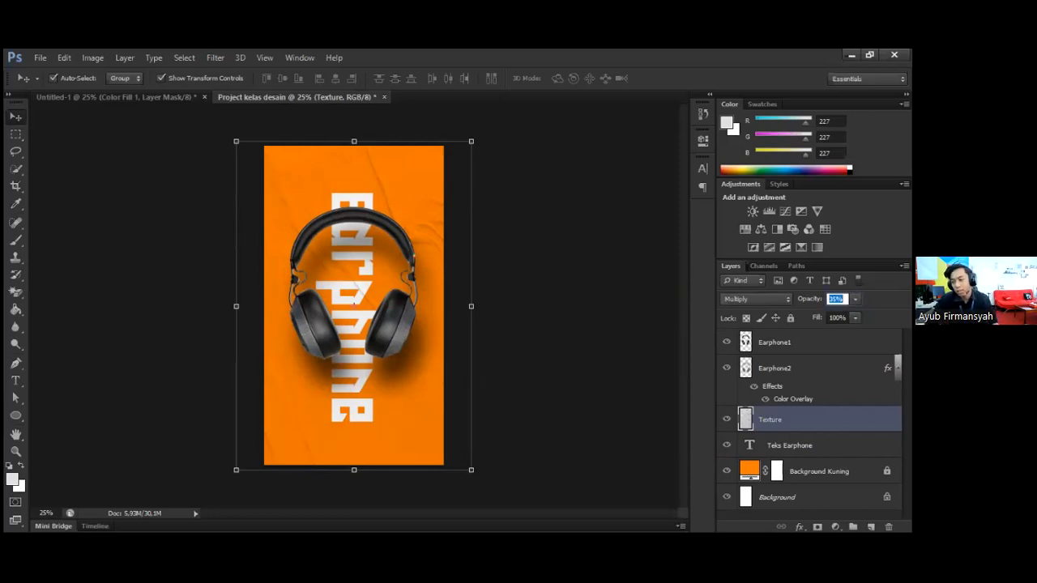
text(50)
key(Return)
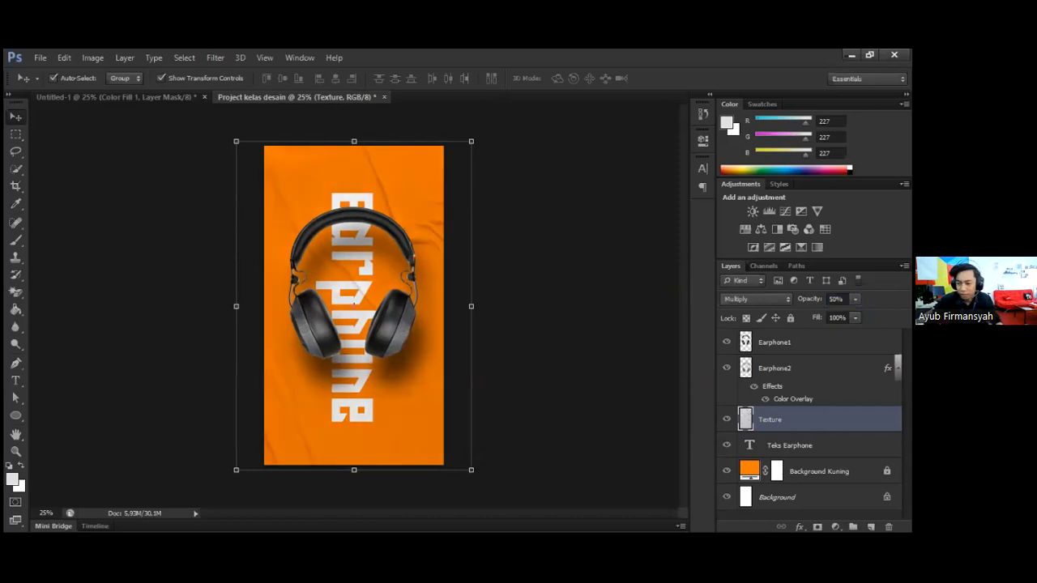
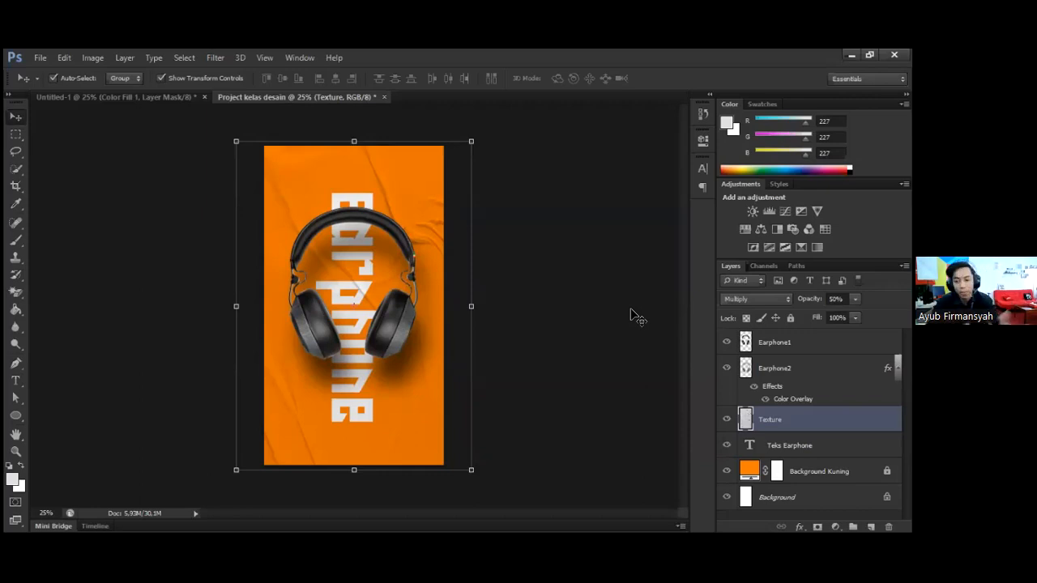
click(581, 365)
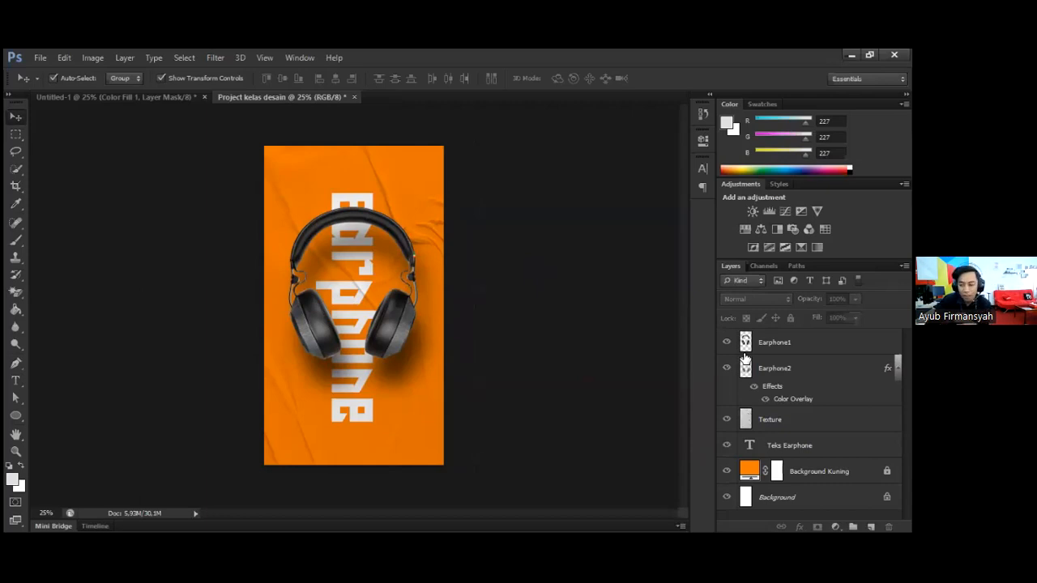
Fully lock the Earphone1 layer and test the lock by selecting the headphones on the canvas
click(774, 344)
click(669, 349)
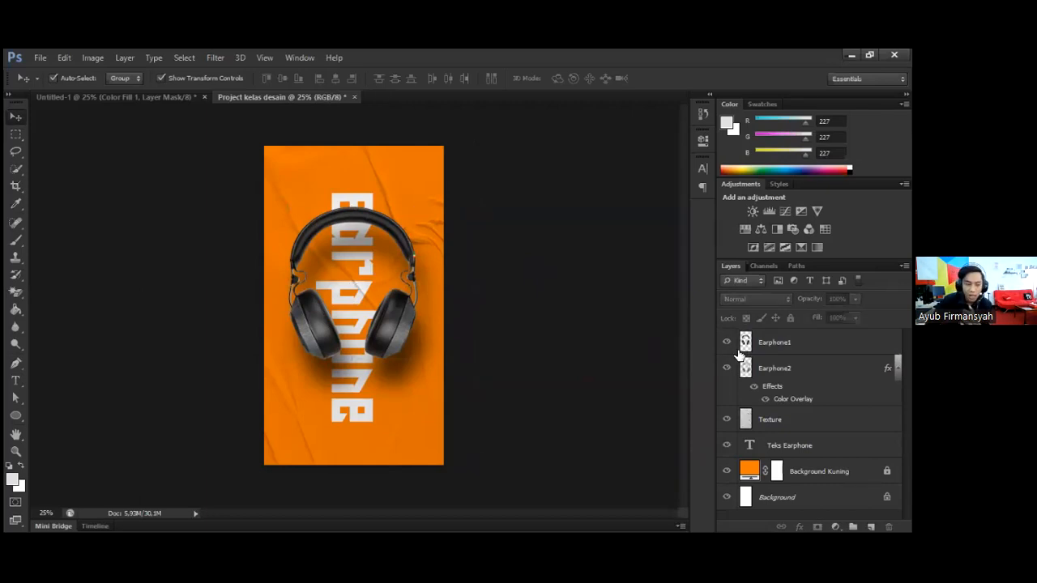
click(766, 349)
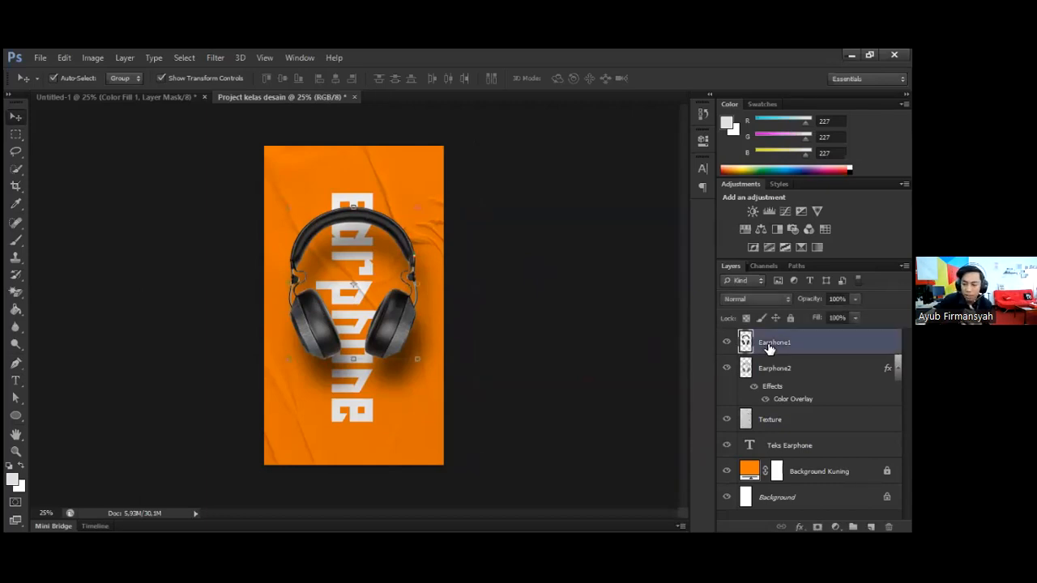
click(677, 365)
click(740, 350)
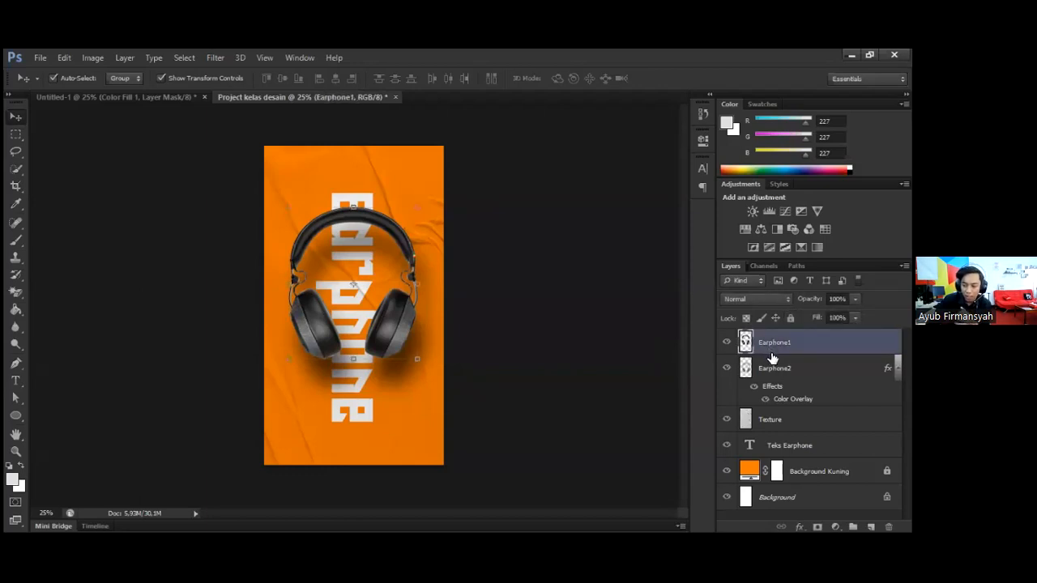
click(790, 317)
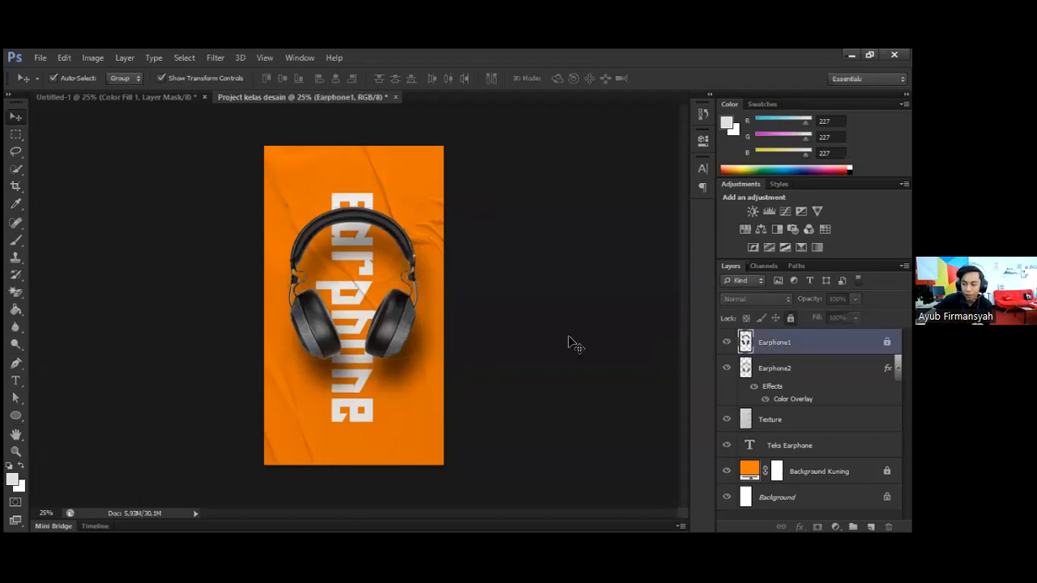
click(409, 325)
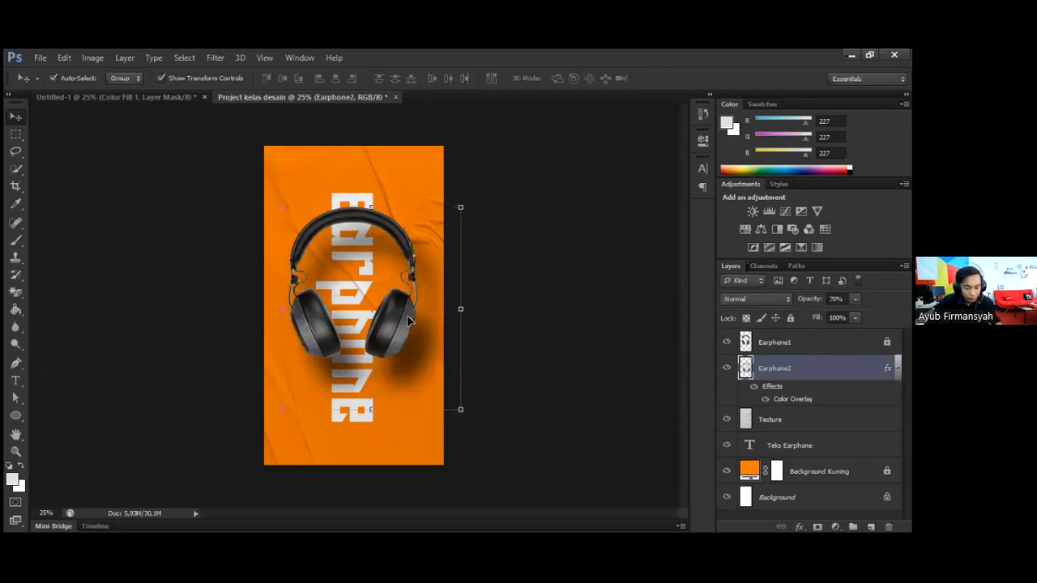
click(510, 322)
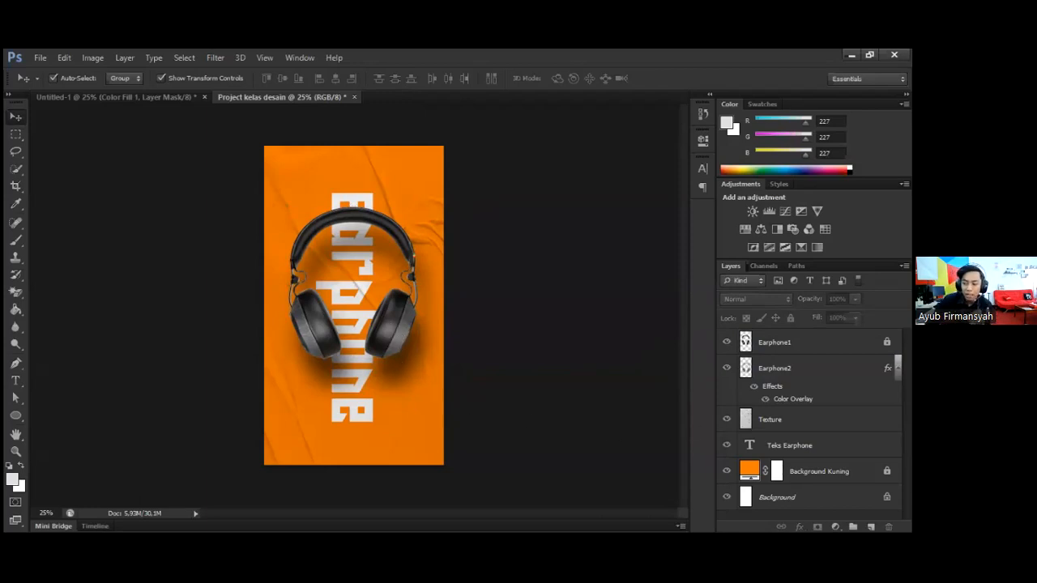
Unlock the Earphone1 layer and fully lock it again
click(774, 343)
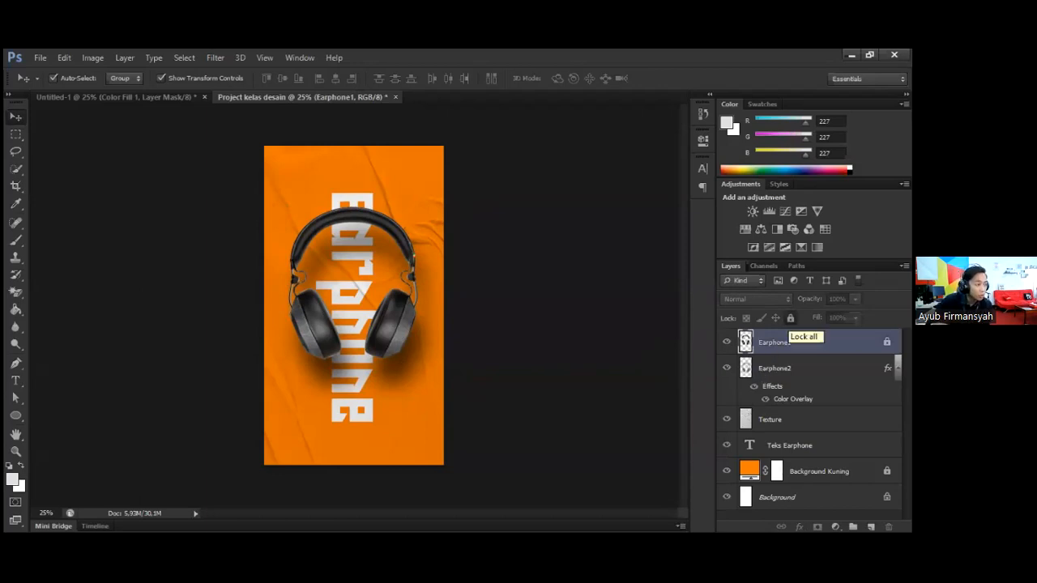
click(791, 318)
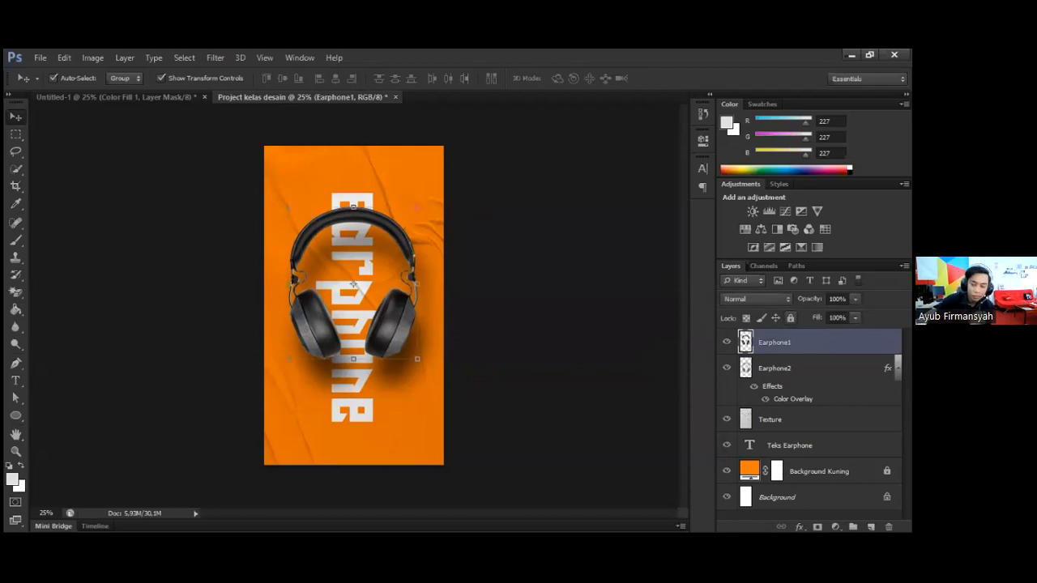
click(790, 318)
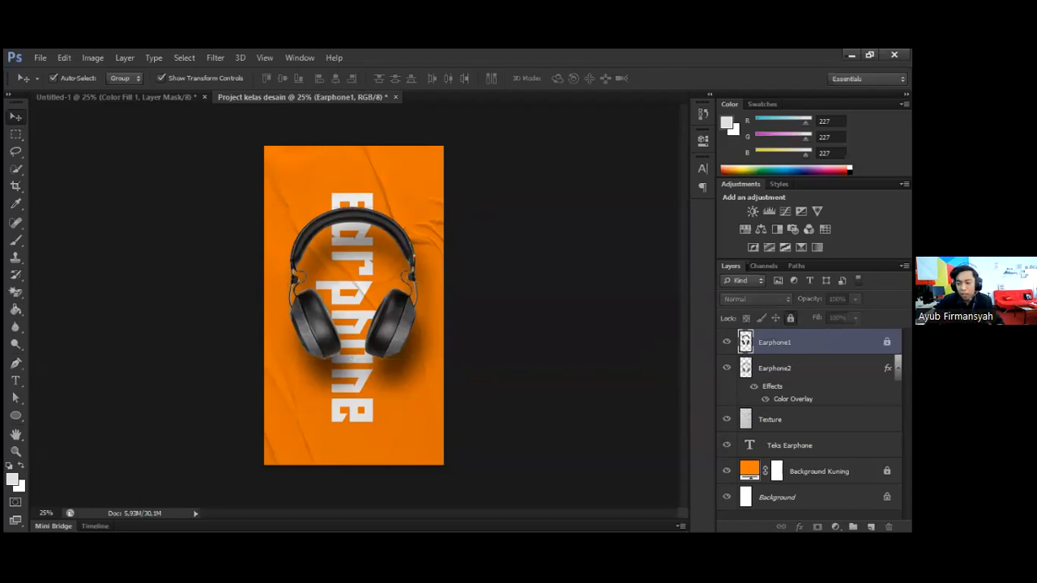
Fully lock the Earphone2 shadow layer
click(798, 368)
click(791, 317)
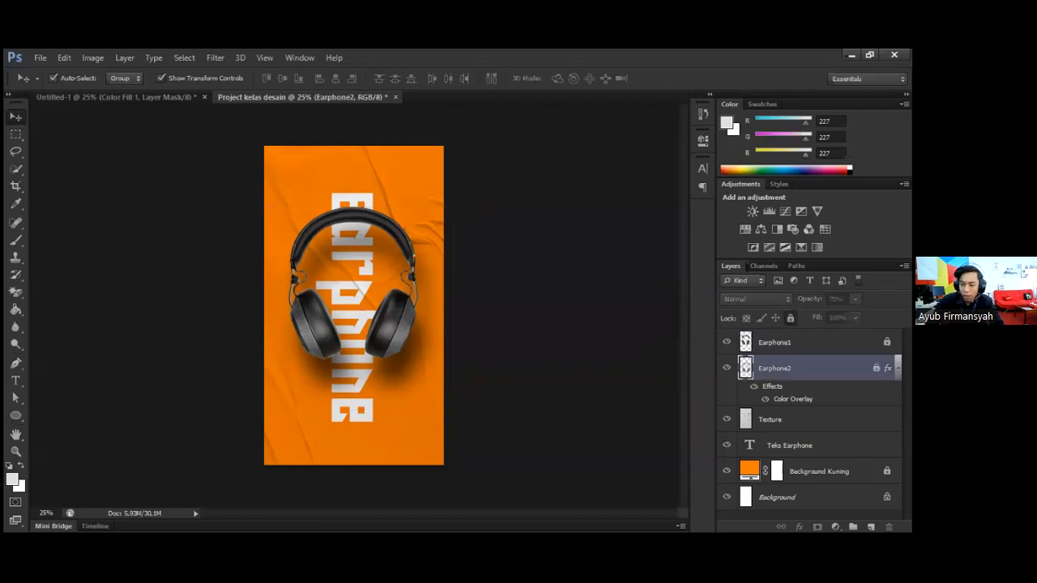
Lock the Texture and Teks Earphone layers completely
click(797, 420)
click(791, 318)
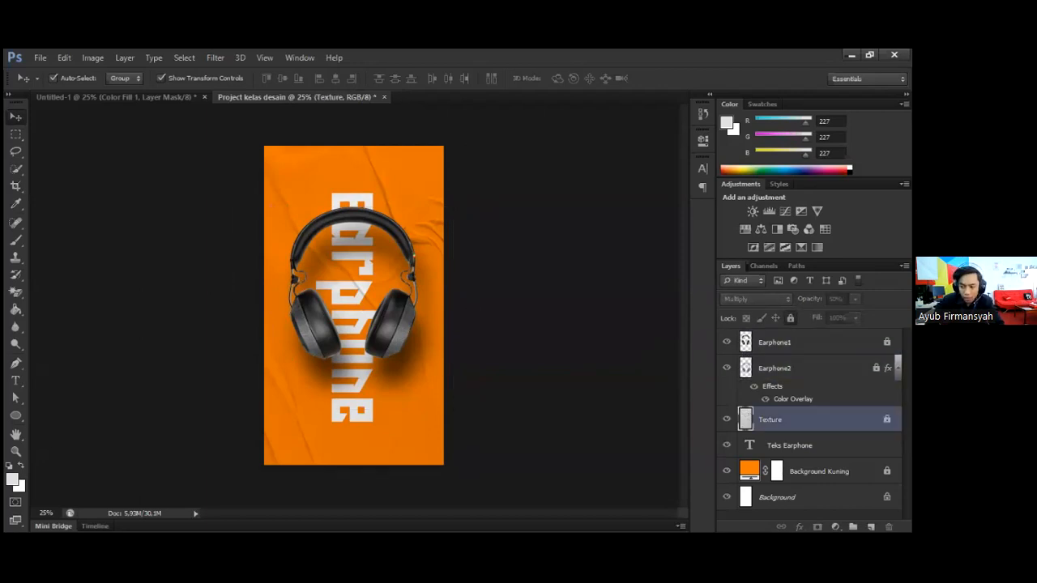
click(798, 445)
click(791, 318)
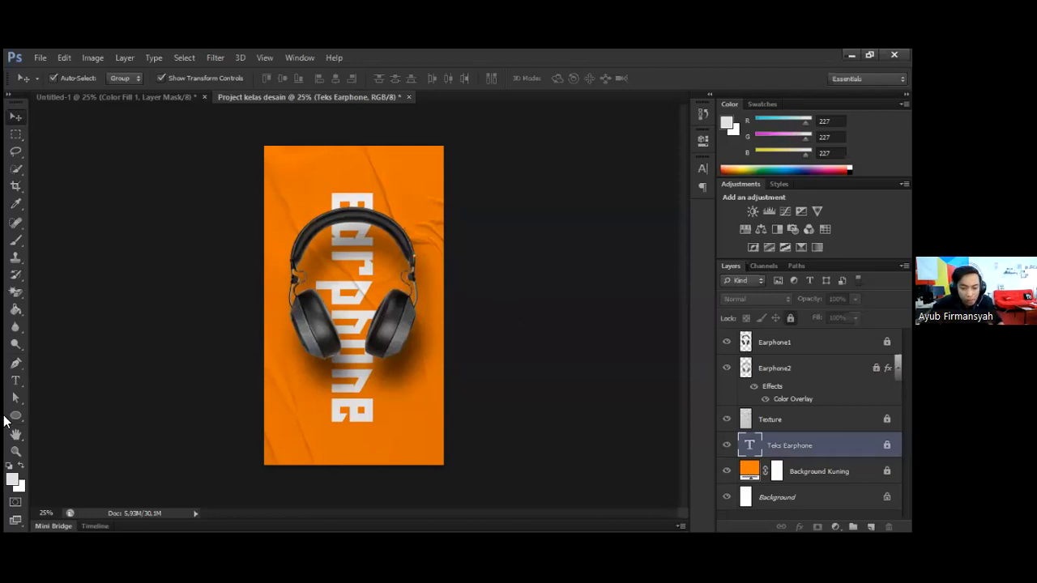
Try to change the font of the locked Teks Earphone layer to Poppins
click(16, 382)
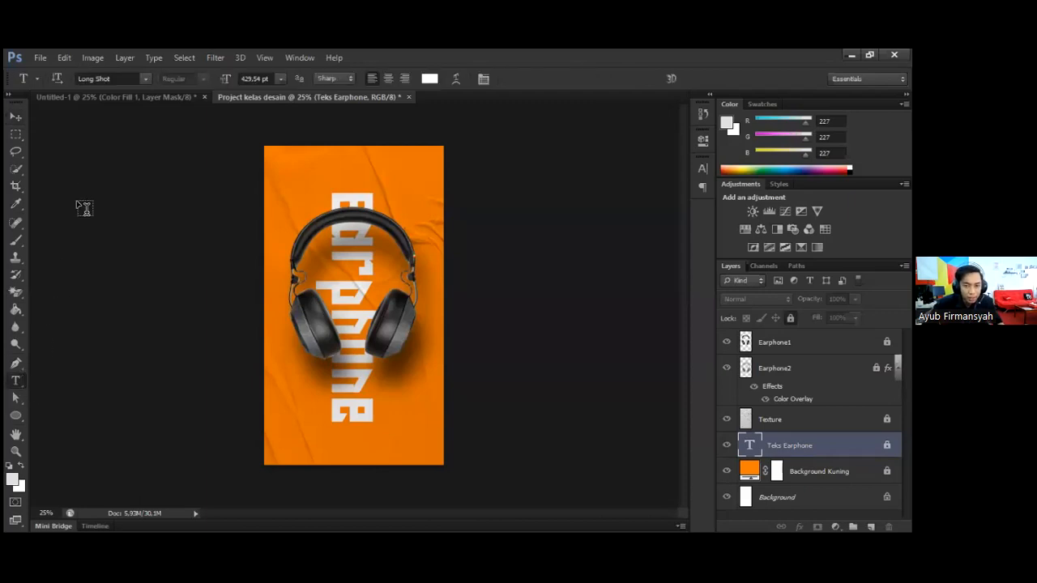
click(111, 80)
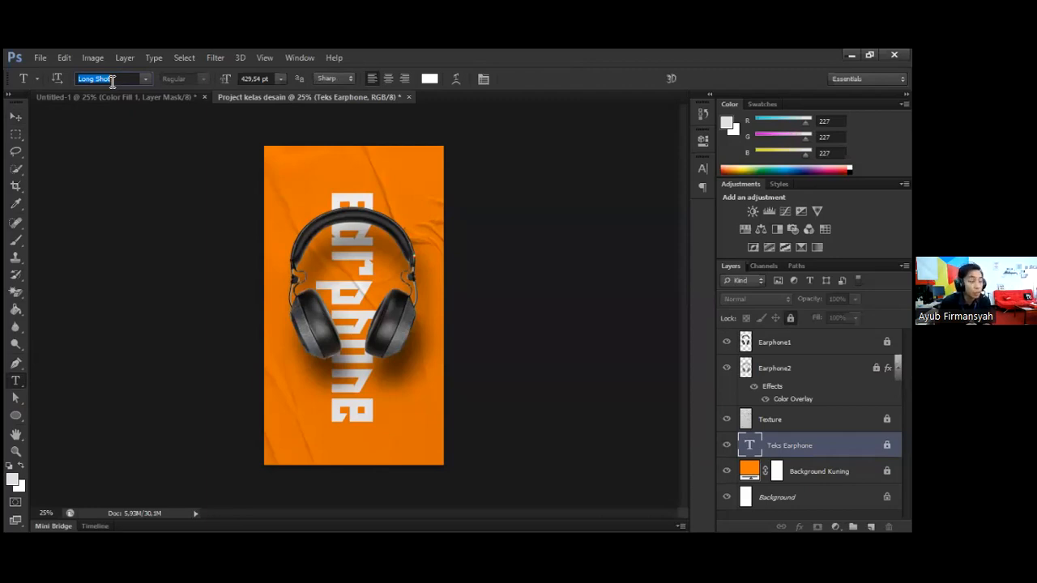
text(Poppins)
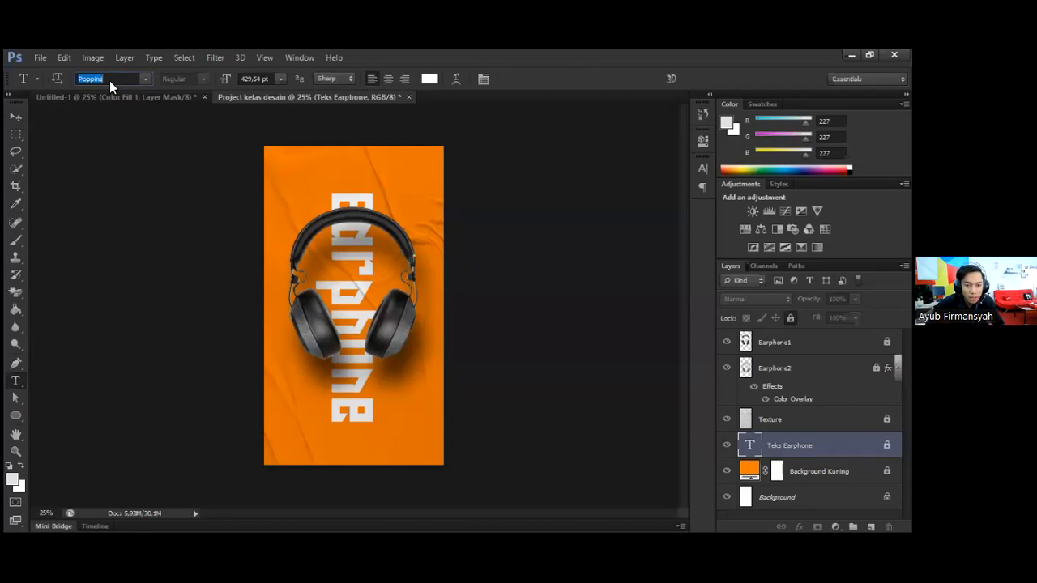
key(Return)
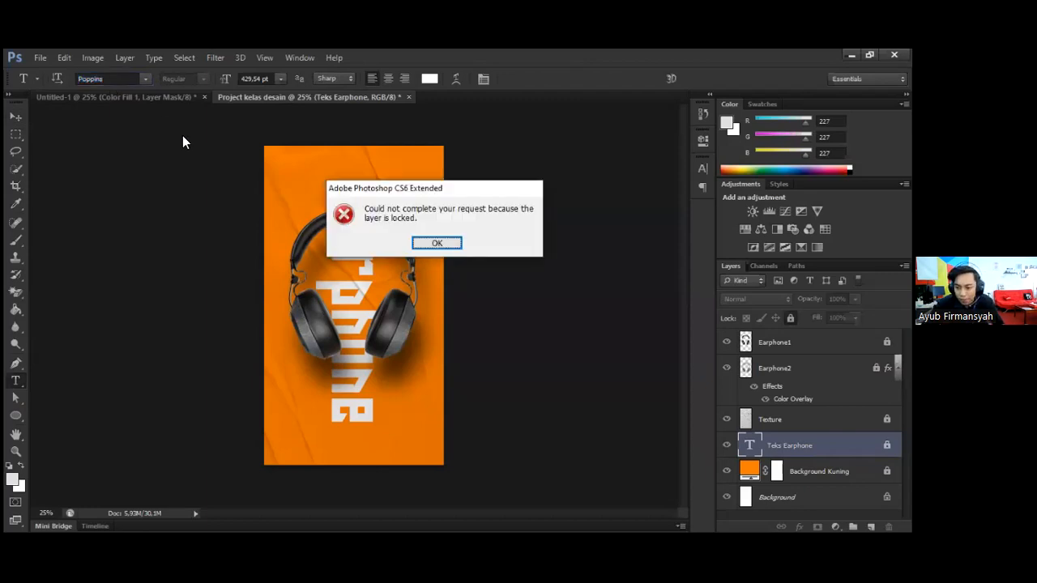
click(435, 241)
Add a new layer above Earphone1 and name it "Text Call to Action"
click(798, 343)
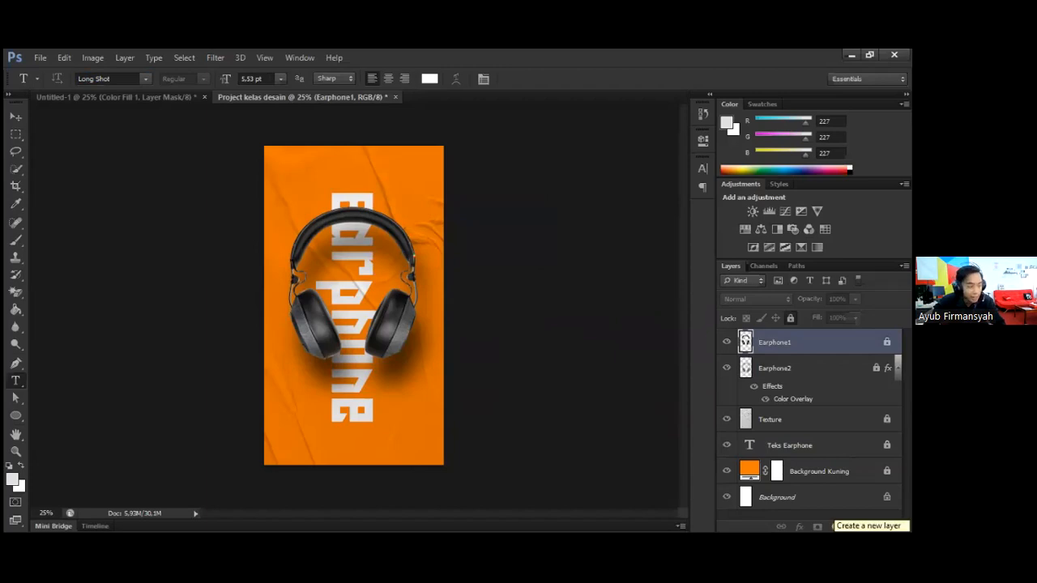
click(870, 526)
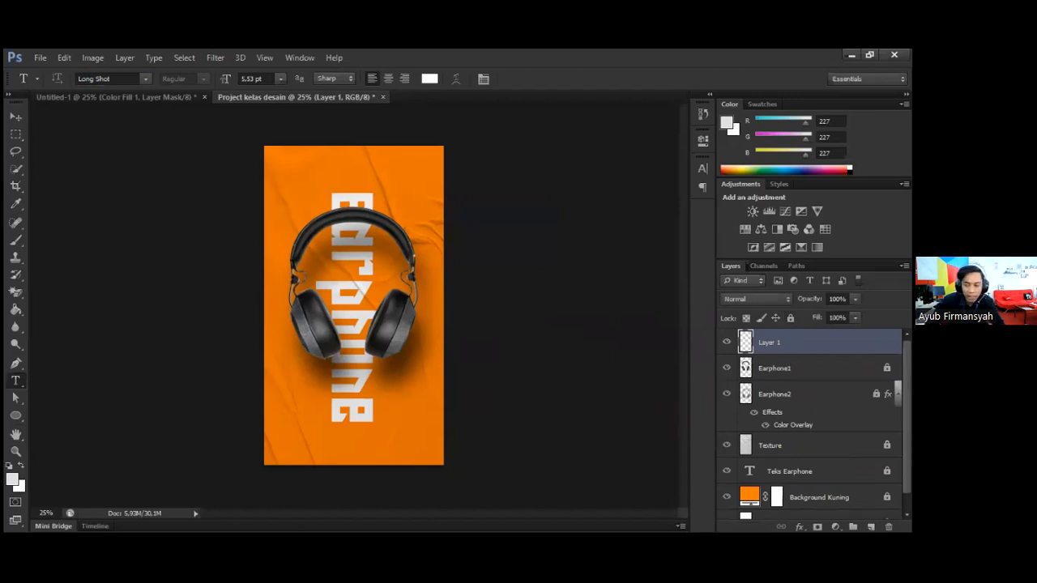
click(774, 368)
click(773, 343)
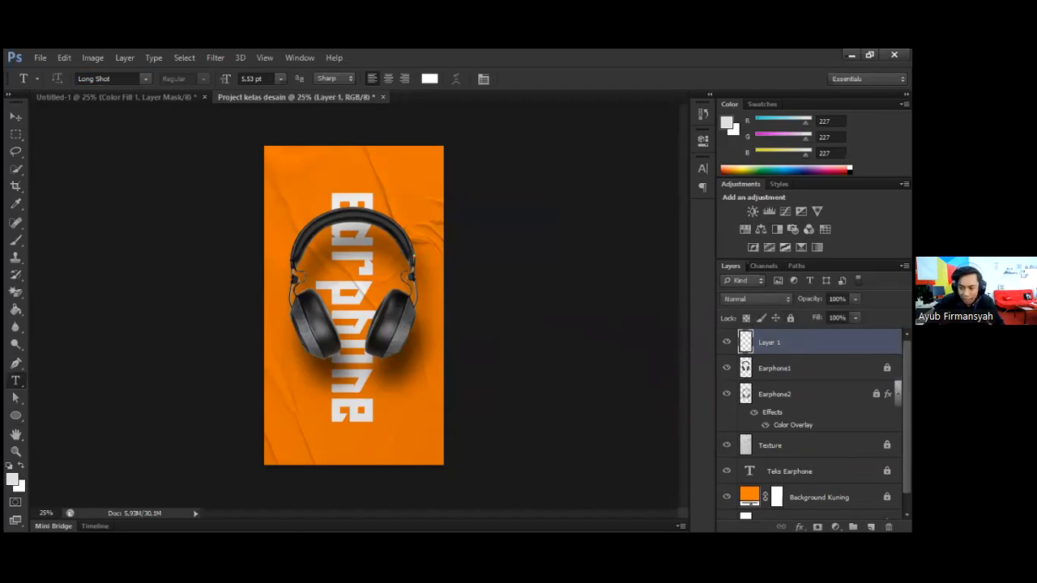
double_click(769, 344)
text(Text)
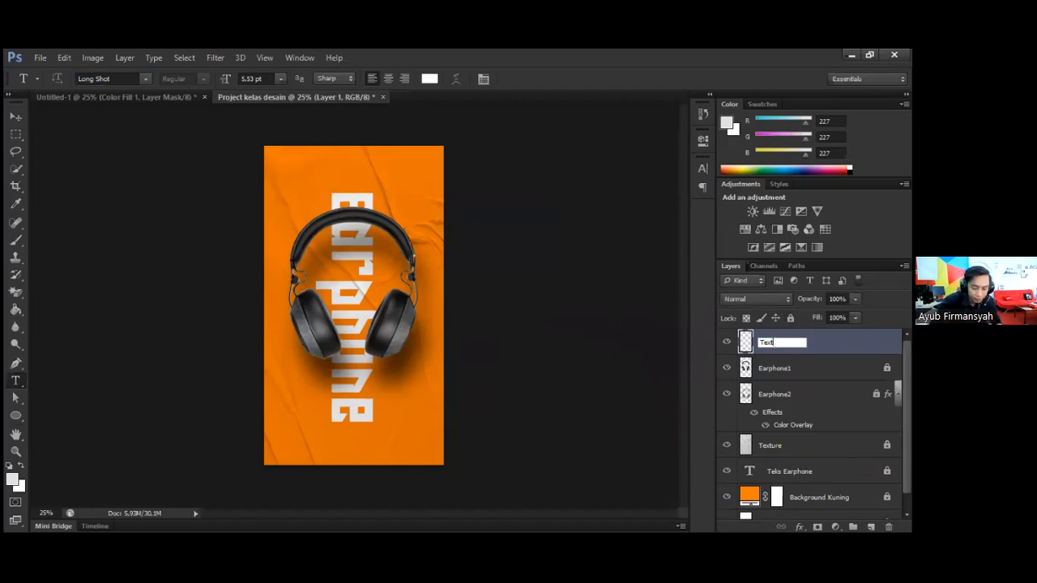
text(CAs)
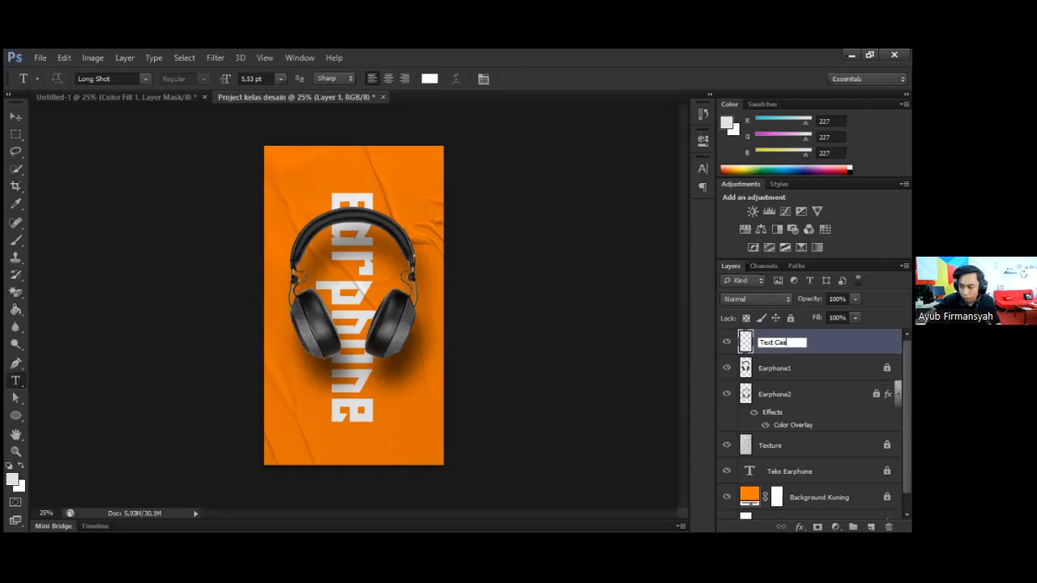
key(BackSpace)
text(ll to)
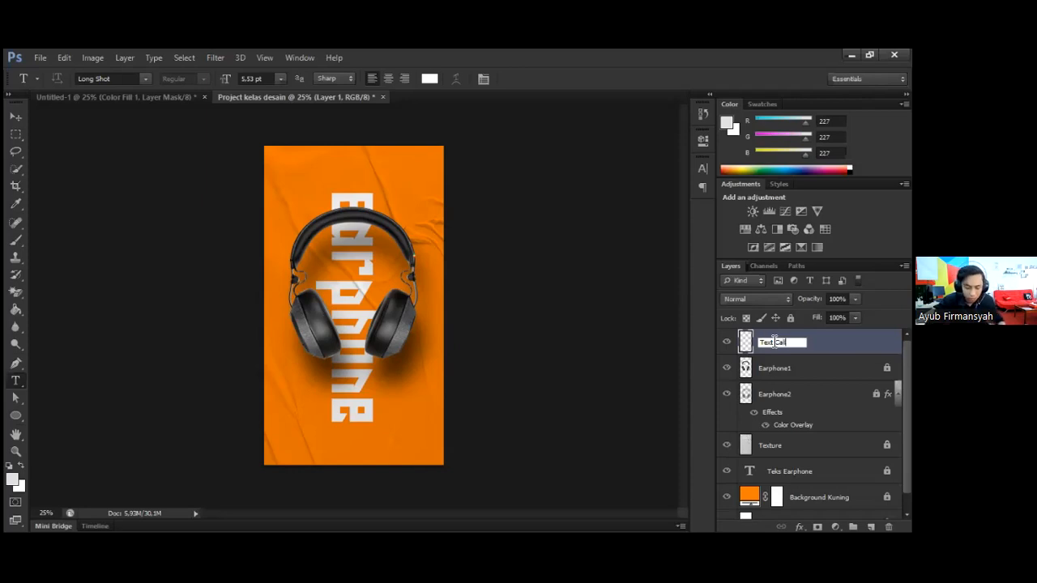
text( Action)
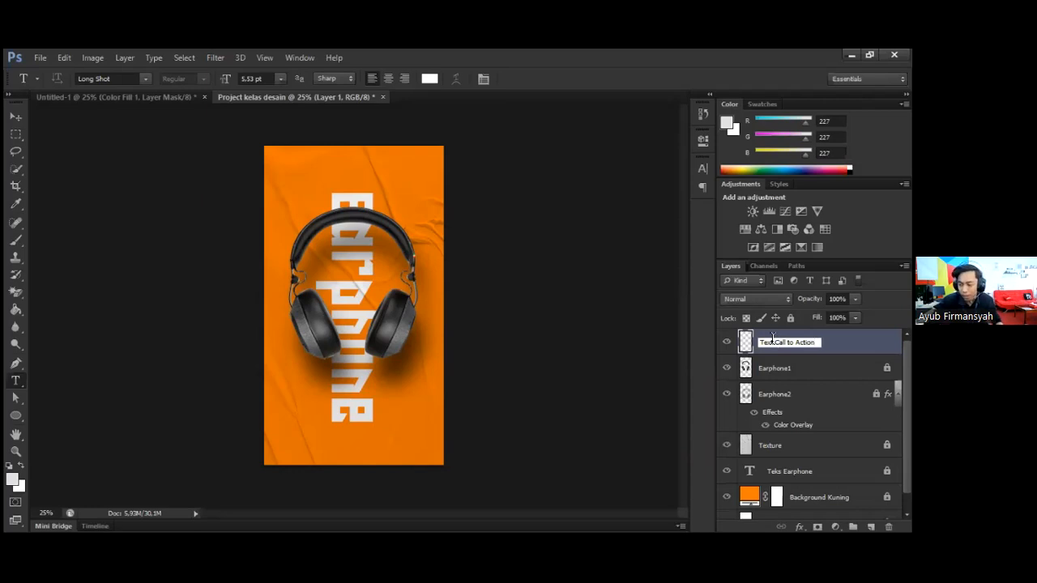
key(Return)
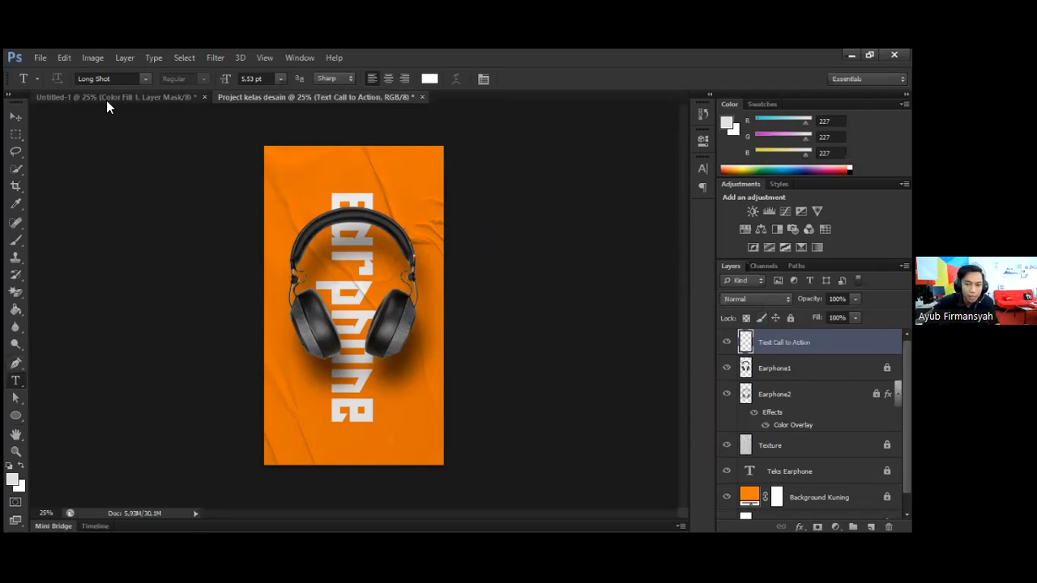
Set the Type tool's font to Poppins in the Regular style
click(116, 79)
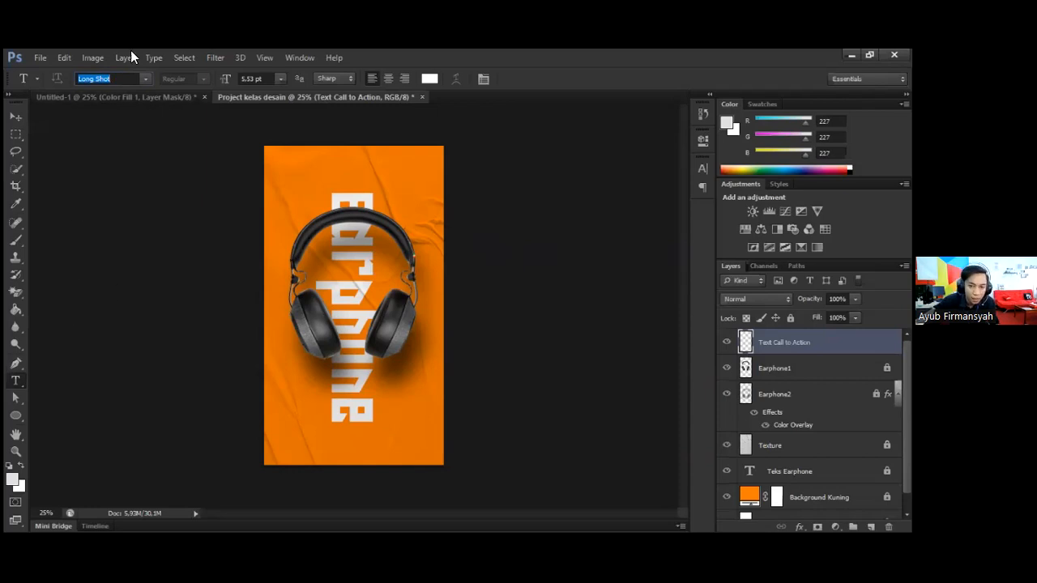
text(Poppins)
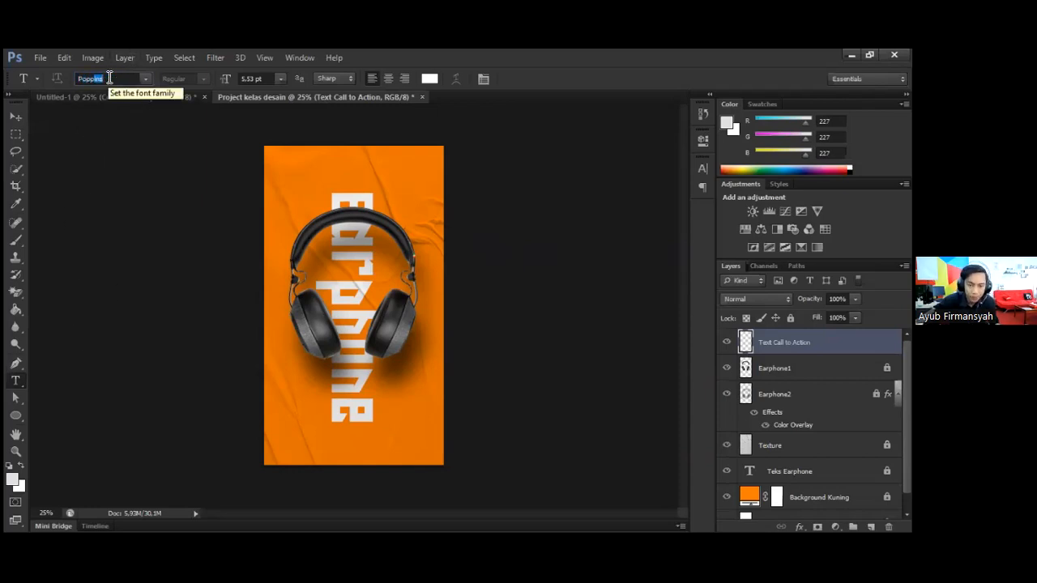
key(Return)
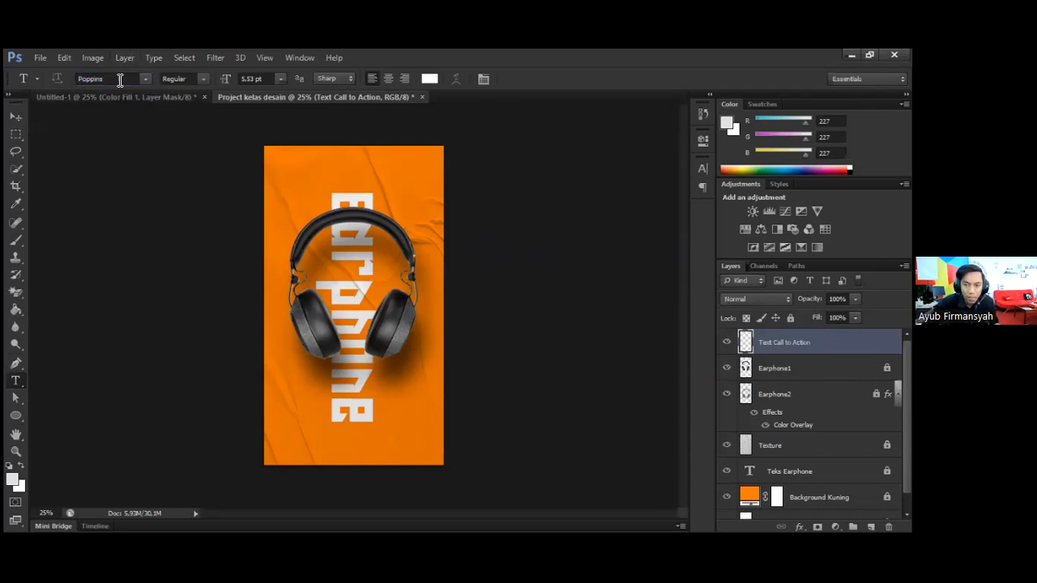
click(201, 79)
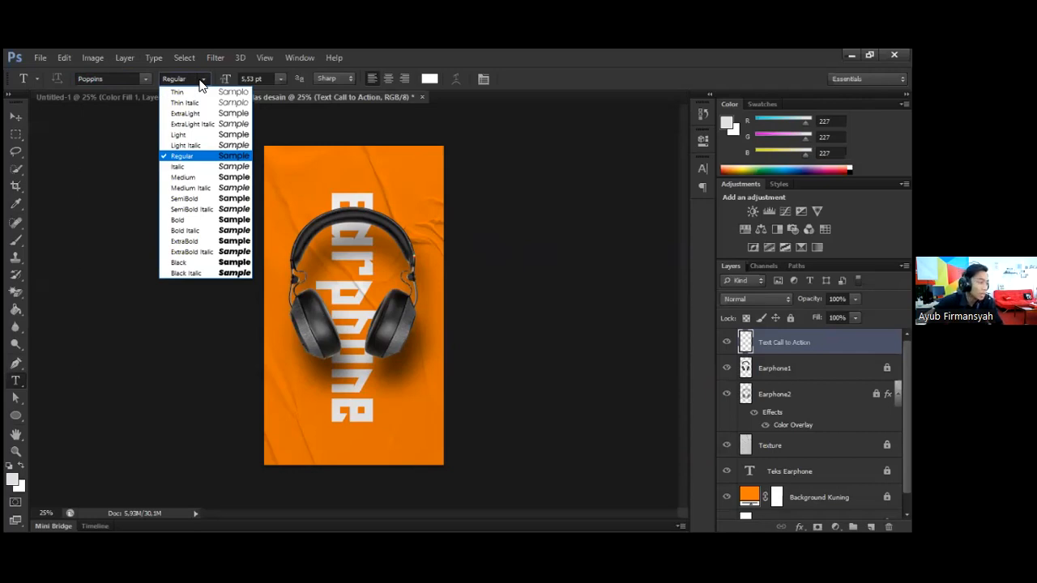
click(184, 158)
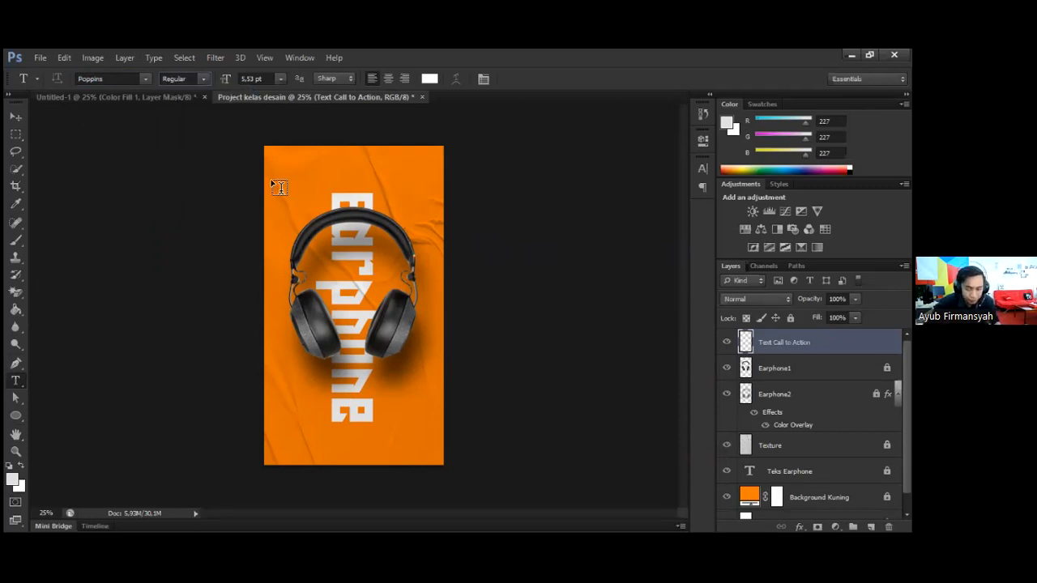
click(16, 116)
key(ctrl+plus)
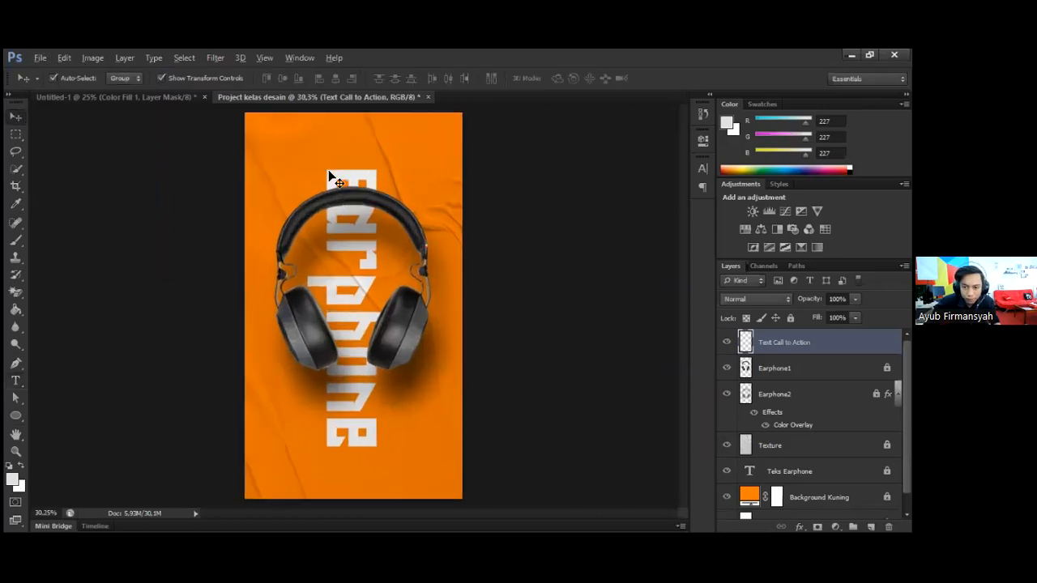
scroll(330, 176, up, 4)
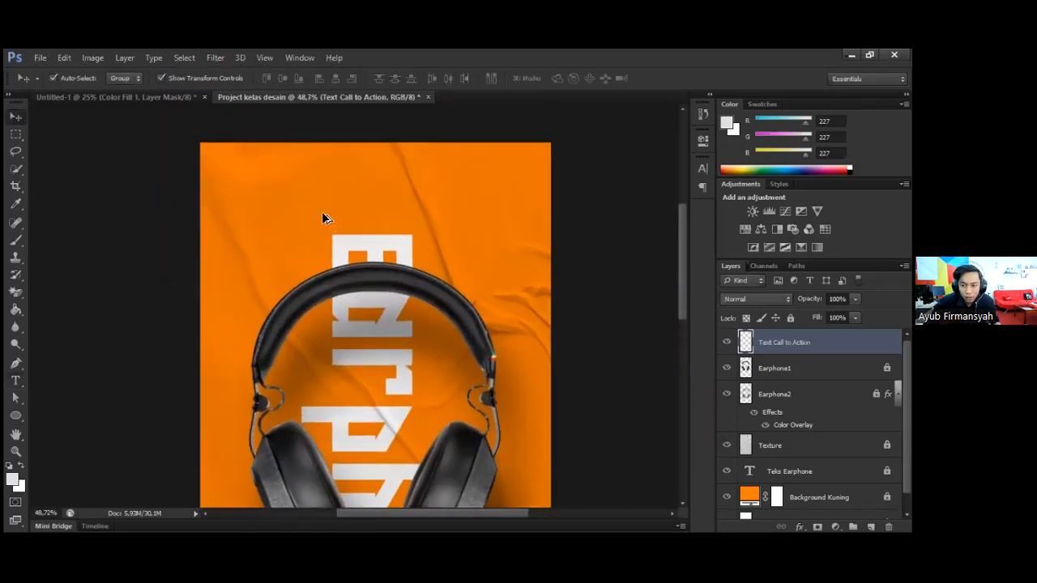
scroll(323, 212, down, 5)
scroll(322, 214, down, 1)
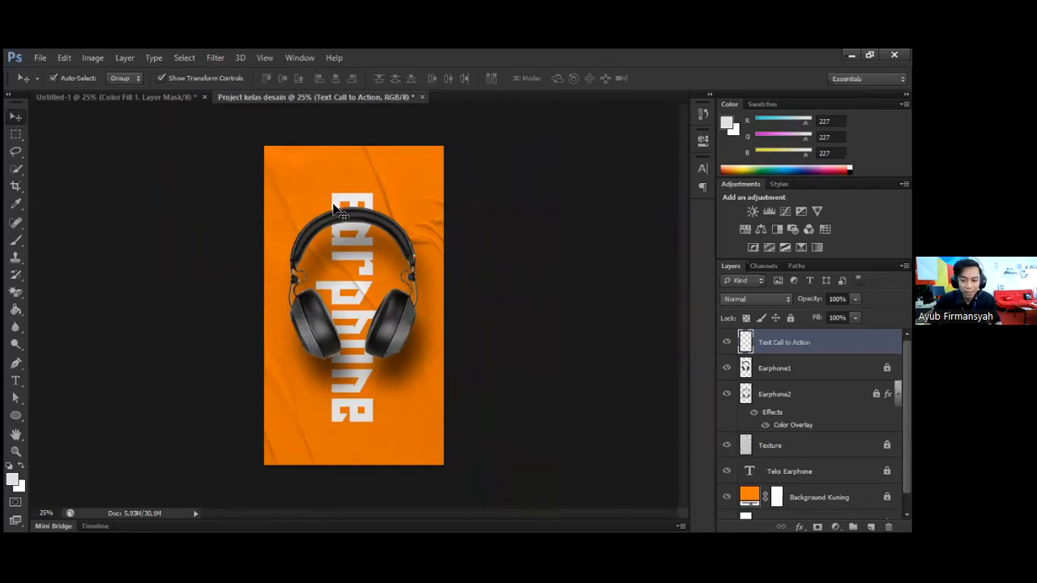
scroll(386, 221, up, 1)
scroll(384, 215, up, 3)
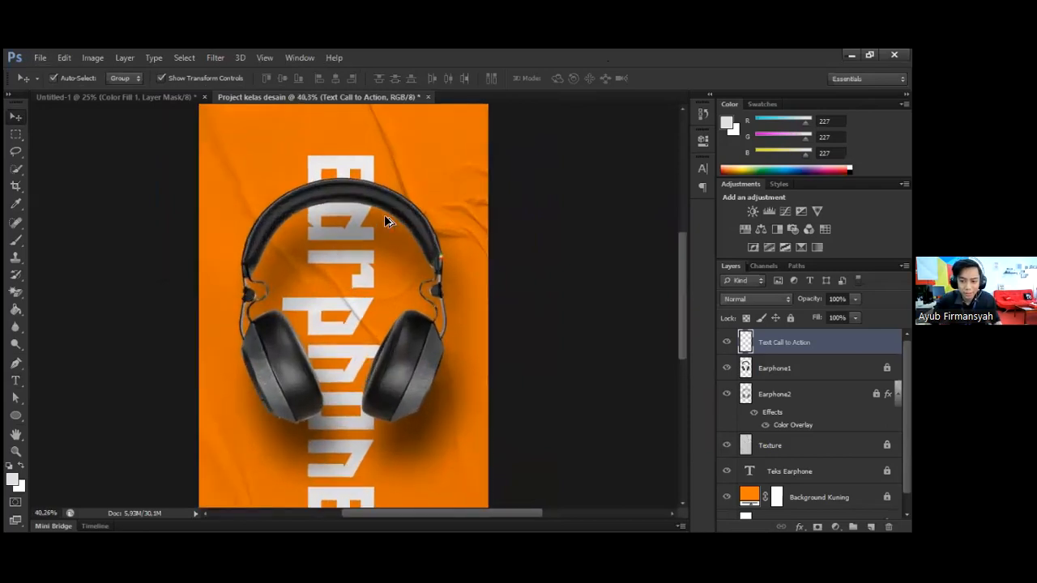
click(364, 230)
scroll(365, 230, down, 1)
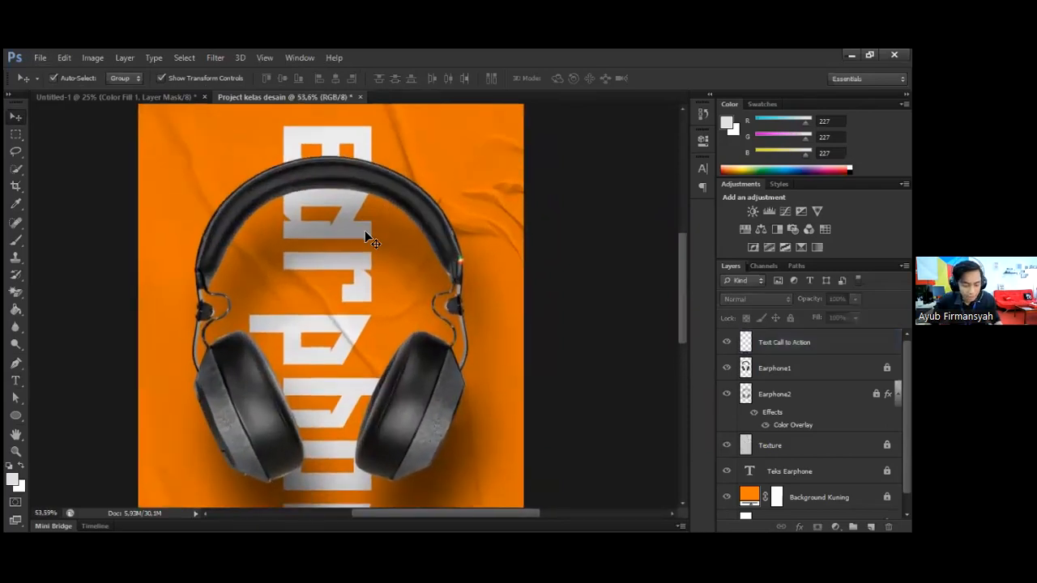
scroll(372, 221, down, 6)
scroll(385, 208, up, 2)
key(alt)
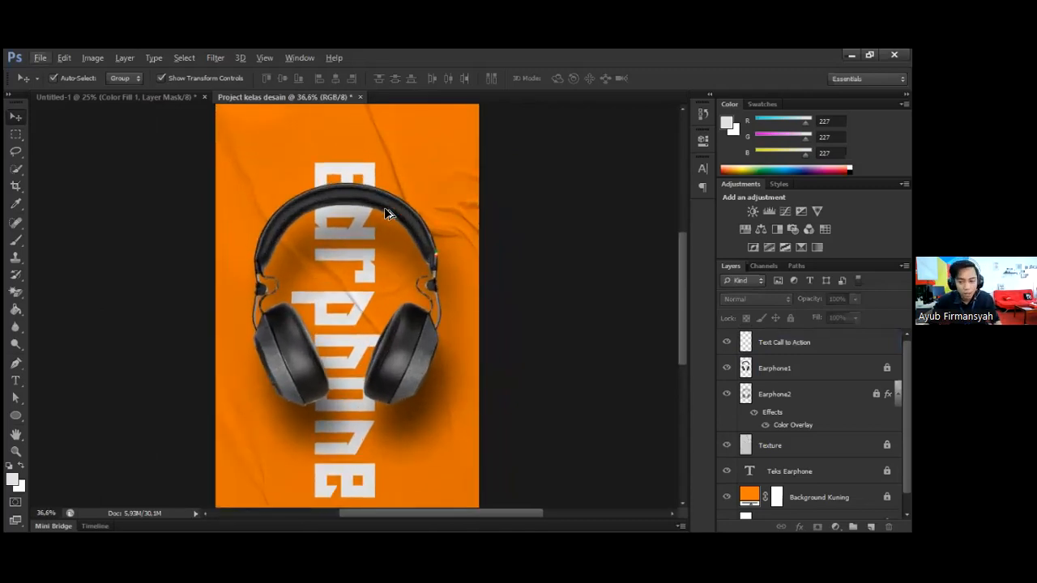
scroll(386, 213, up, 1)
scroll(387, 234, up, 5)
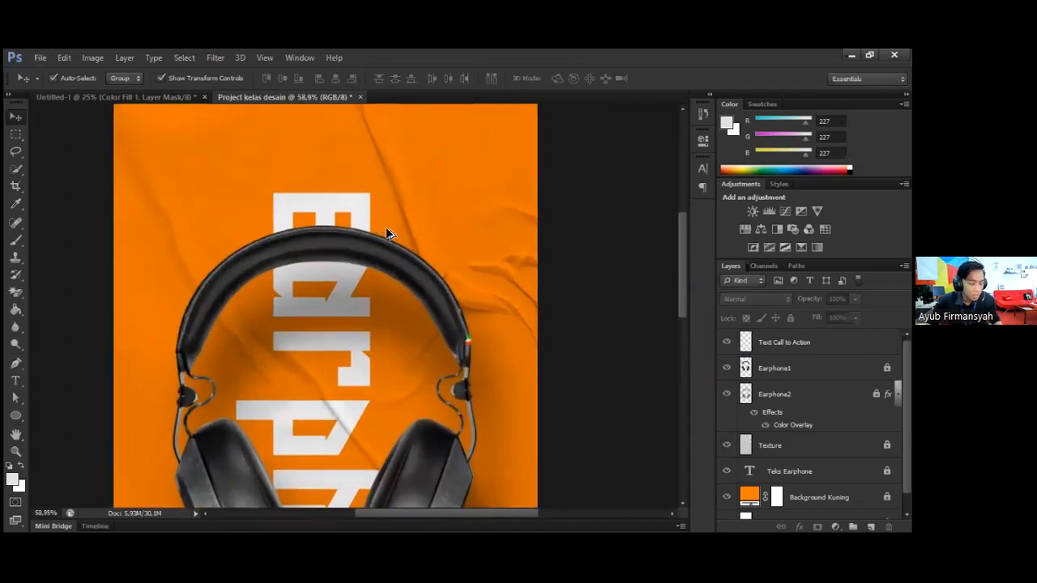
scroll(387, 233, down, 4)
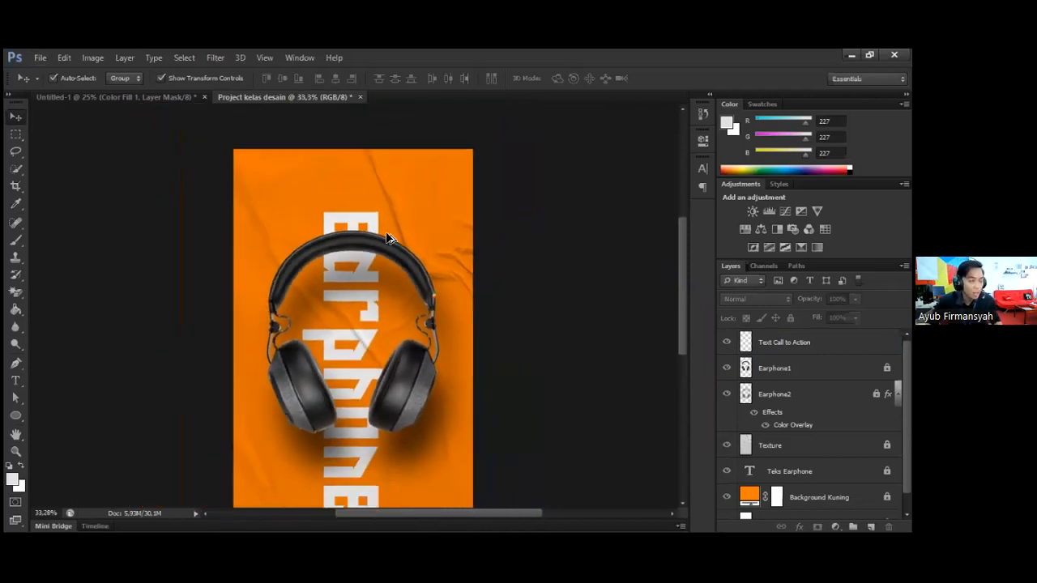
scroll(387, 237, down, 1)
Add the text "POWER" in the poster's empty upper-left area, above the headphones
scroll(387, 239, up, 3)
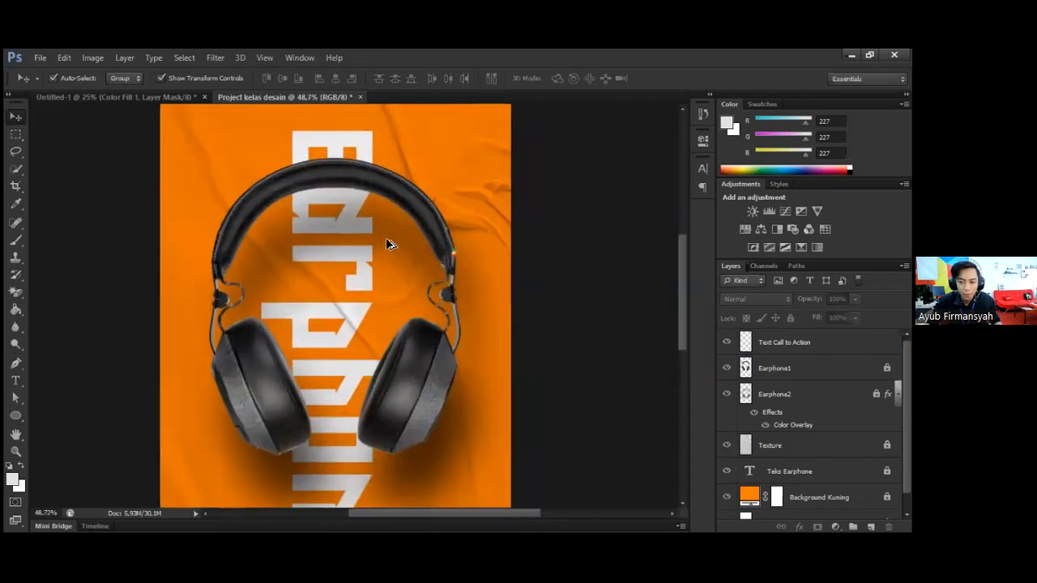
scroll(388, 244, up, 2)
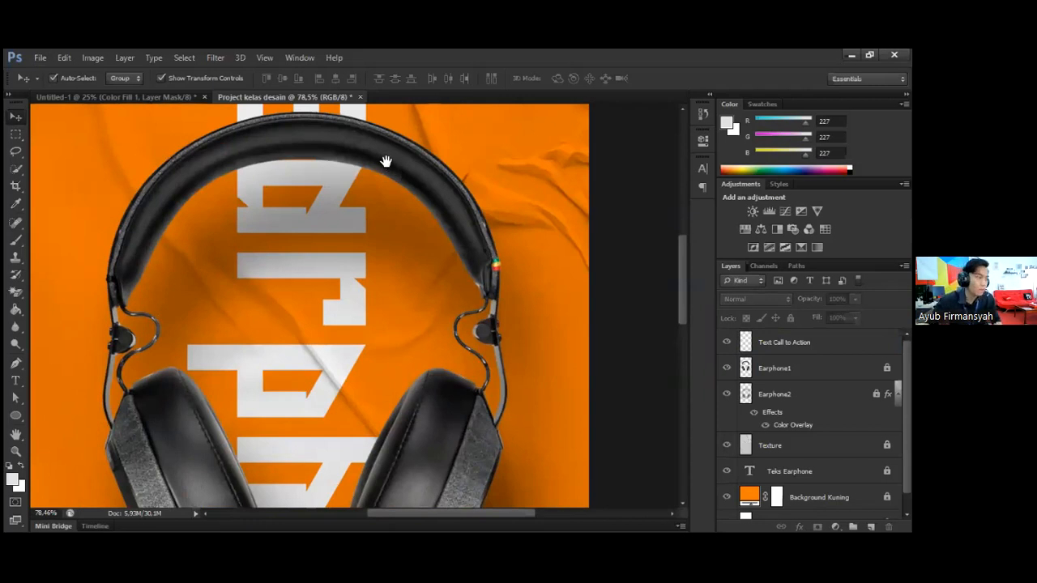
drag(386, 161, 413, 232)
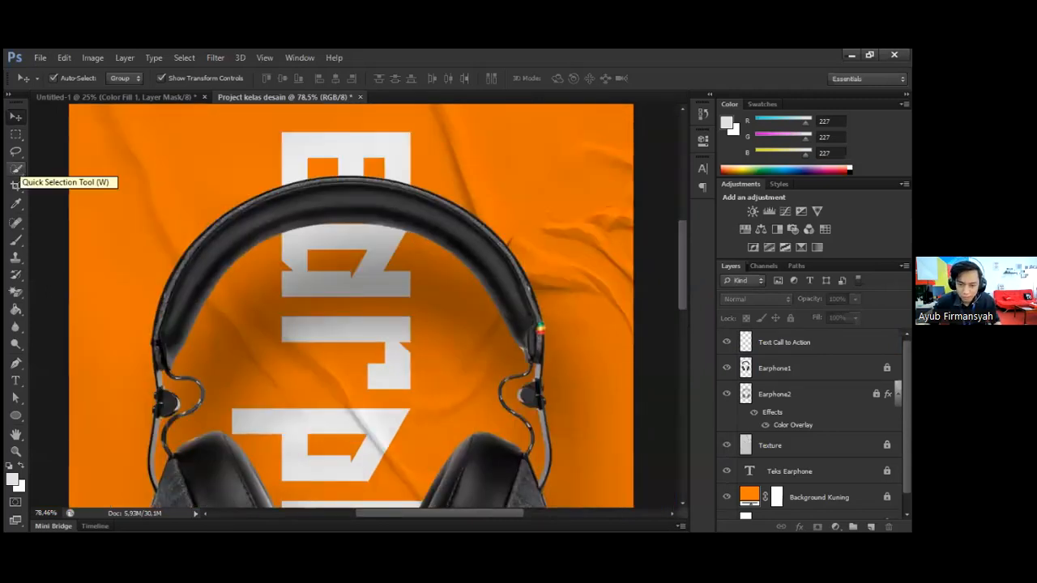
drag(407, 208, 408, 351)
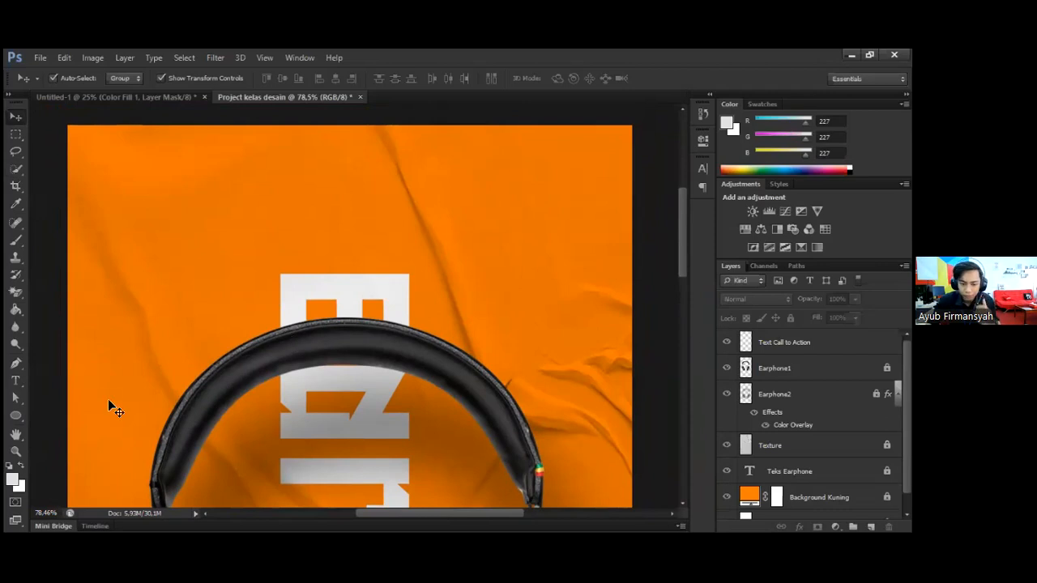
click(24, 377)
click(222, 204)
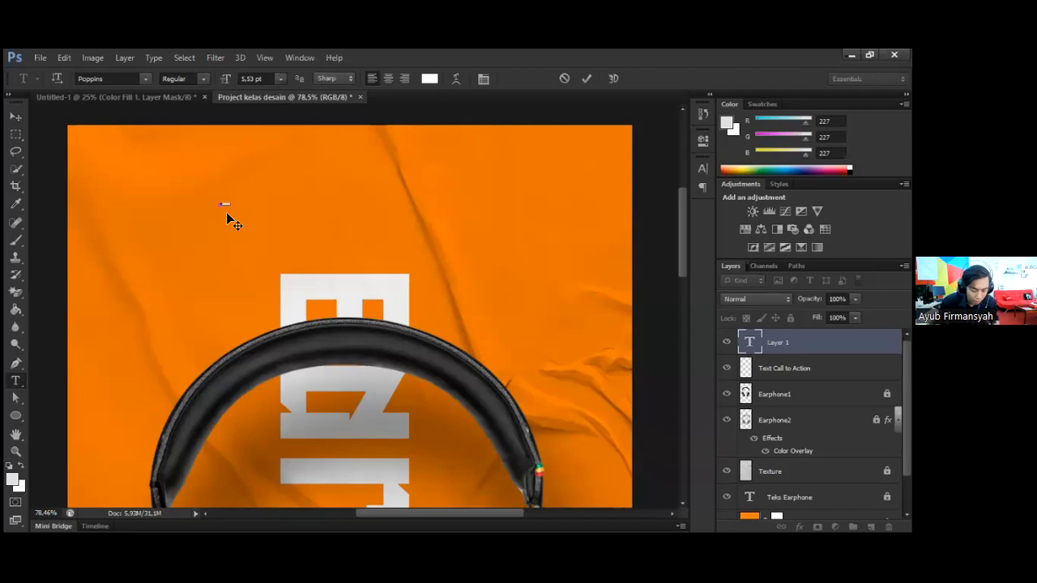
click(16, 116)
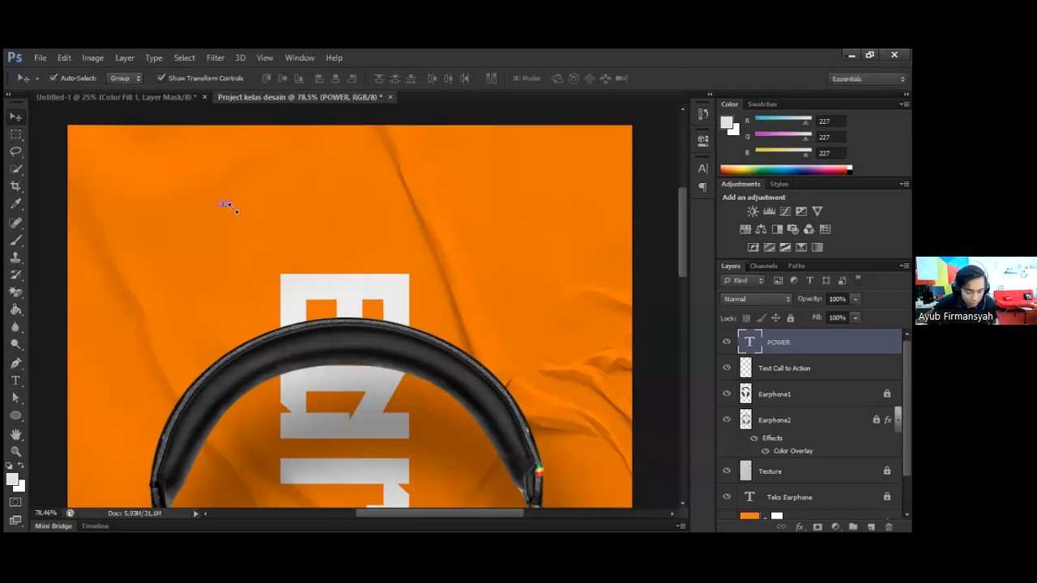
Enlarge the POWER text to about 422% of its width and 420% of its height
key(ctrl+t)
drag(264, 224, 265, 221)
click(669, 79)
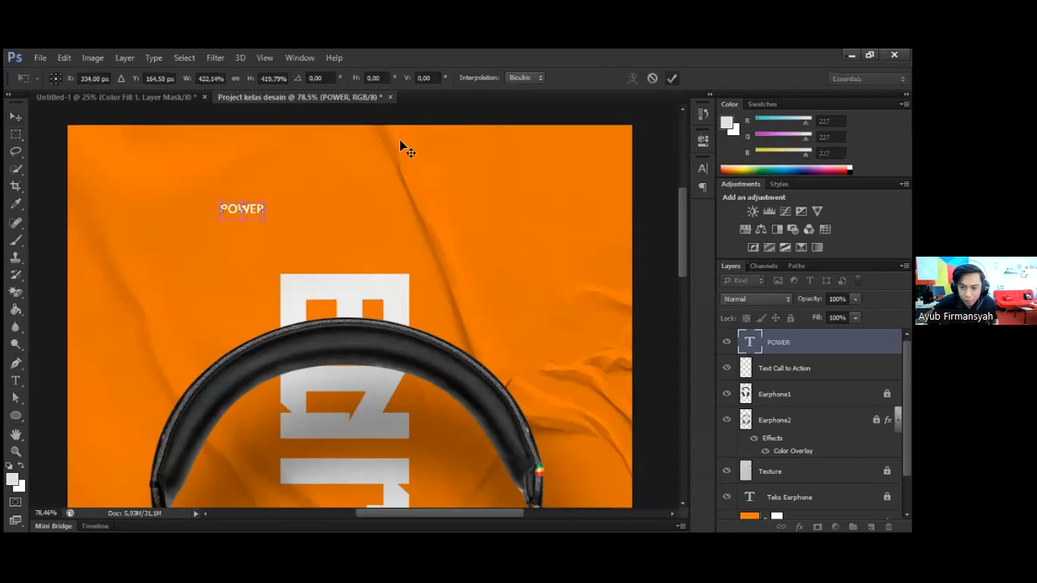
click(213, 205)
click(249, 211)
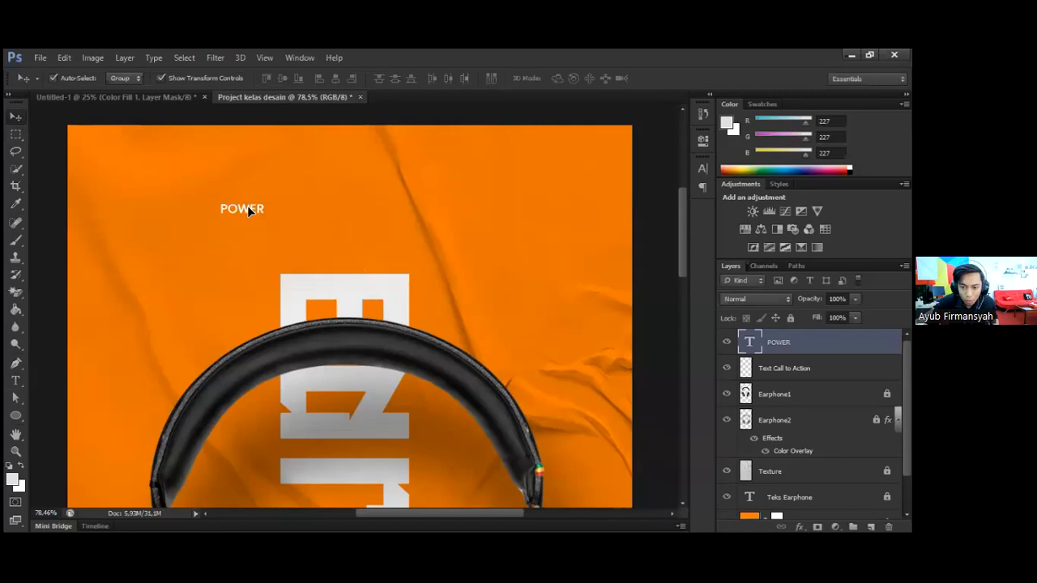
Move the POWER text up and left, near the poster's upper-left corner
drag(253, 209, 167, 171)
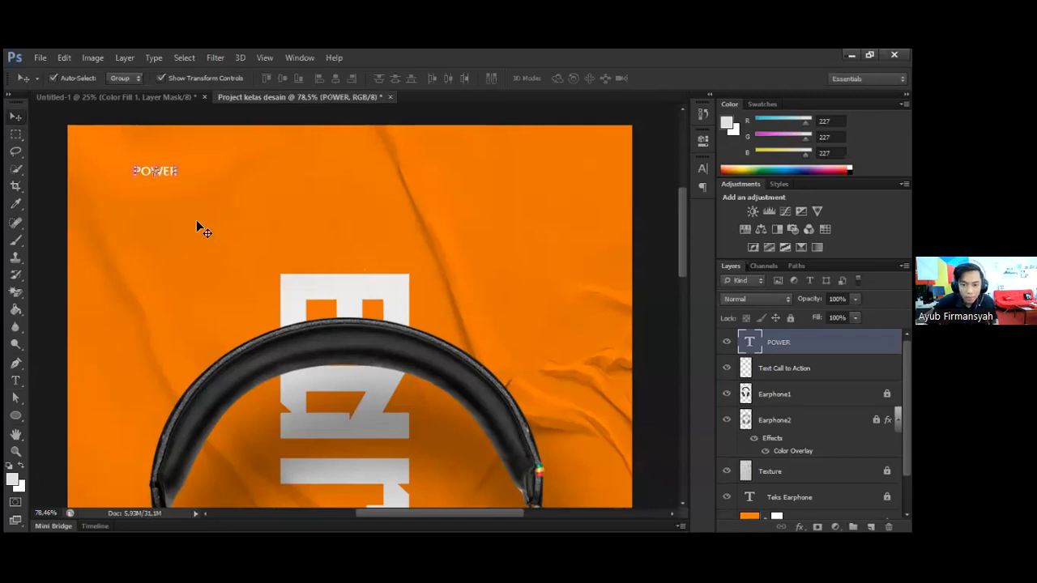
click(182, 189)
click(162, 175)
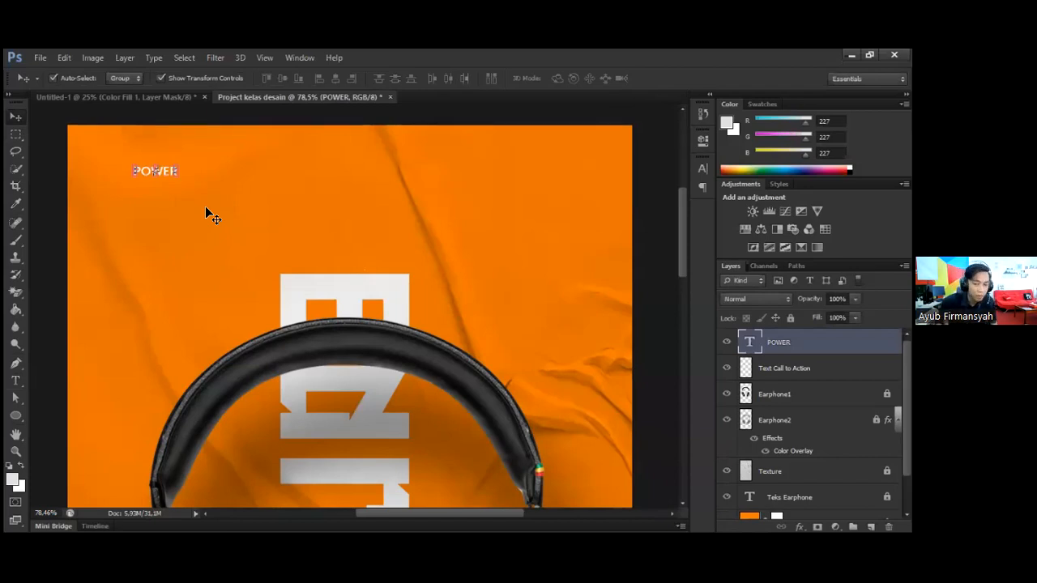
click(207, 212)
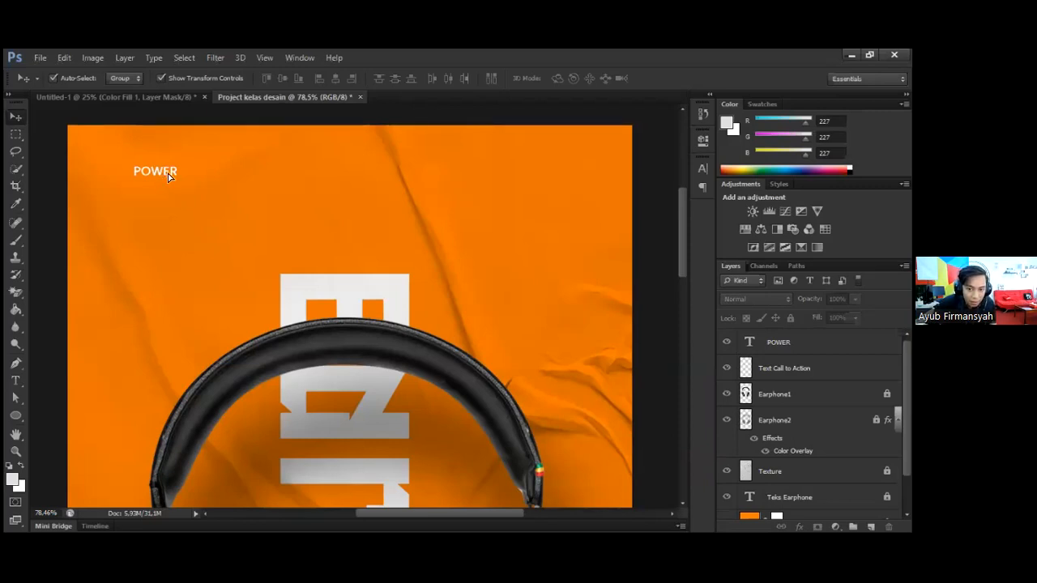
Duplicate the POWER text to its right on the same line and change the copy's wording to "SOUND"
drag(230, 182, 233, 178)
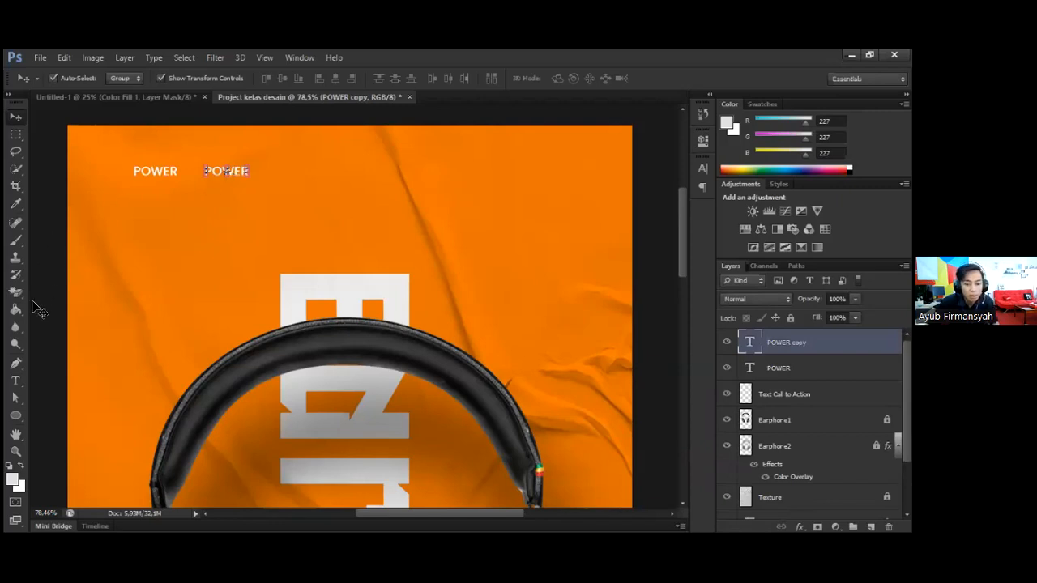
click(16, 381)
click(224, 175)
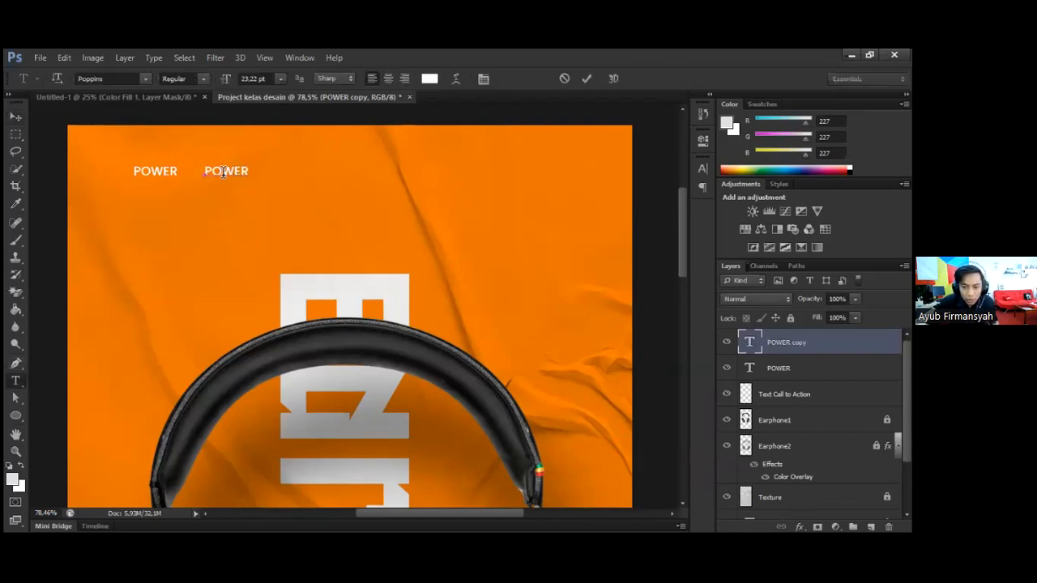
double_click(223, 175)
text(SOU)
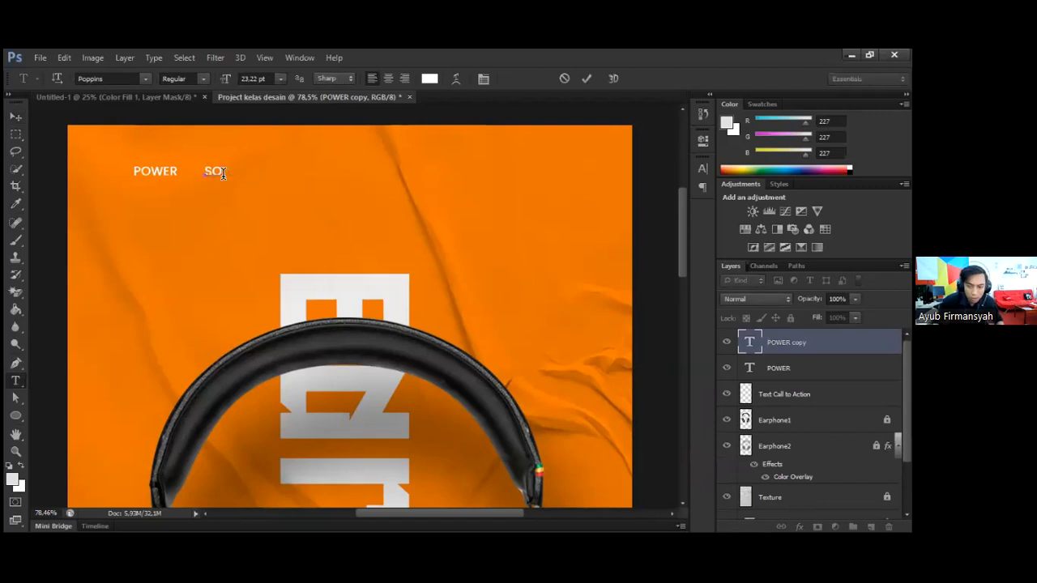
text(ND)
click(15, 117)
click(269, 180)
click(230, 174)
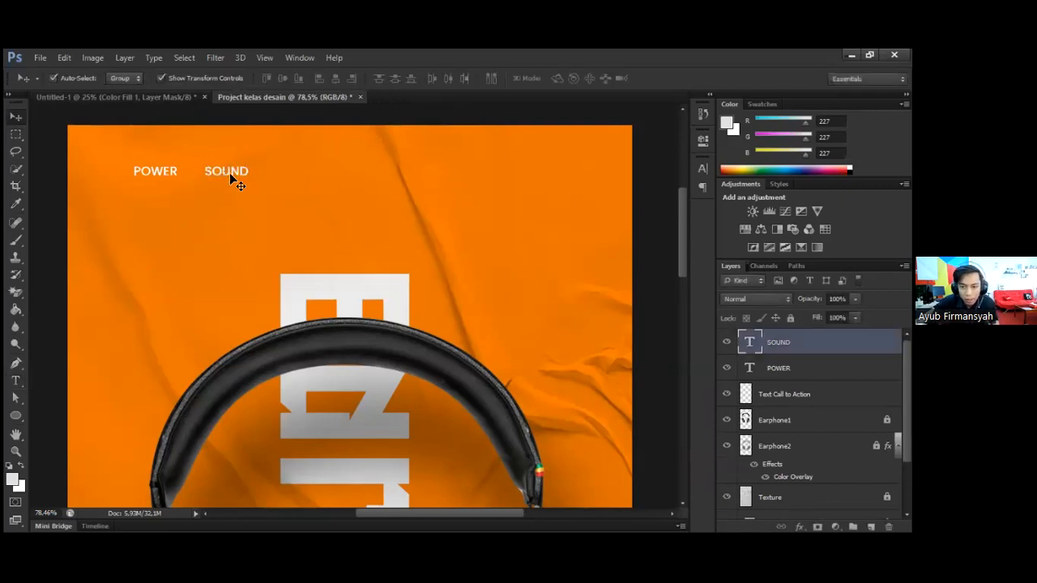
Duplicate the SOUND text to its right on the same line and change the copy's wording to "QUALITY"
key(ctrl+t)
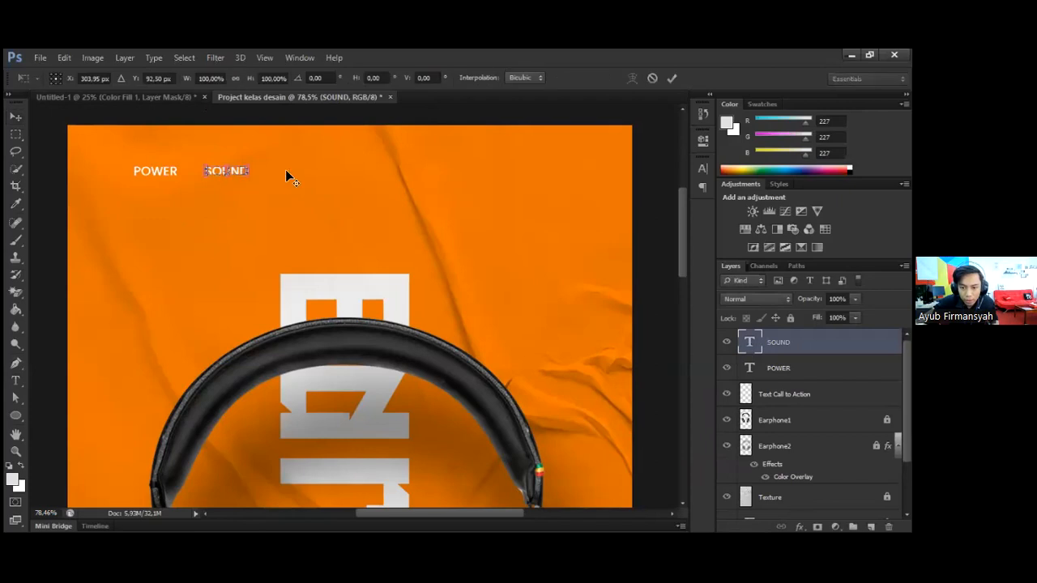
click(670, 78)
click(276, 183)
click(236, 169)
alt+drag(238, 170, 313, 169)
key(t)
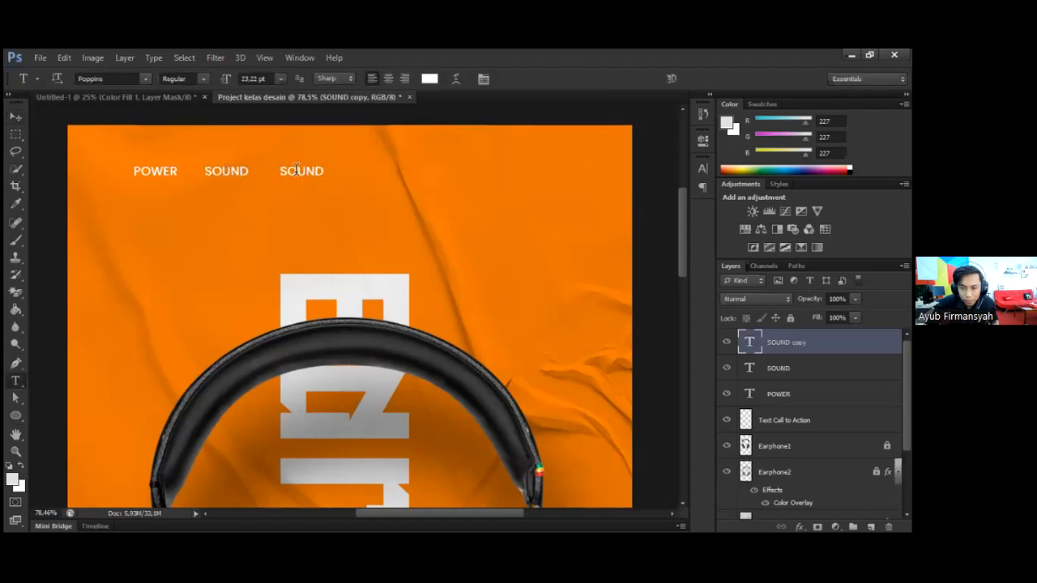
double_click(296, 170)
text(OUALITY)
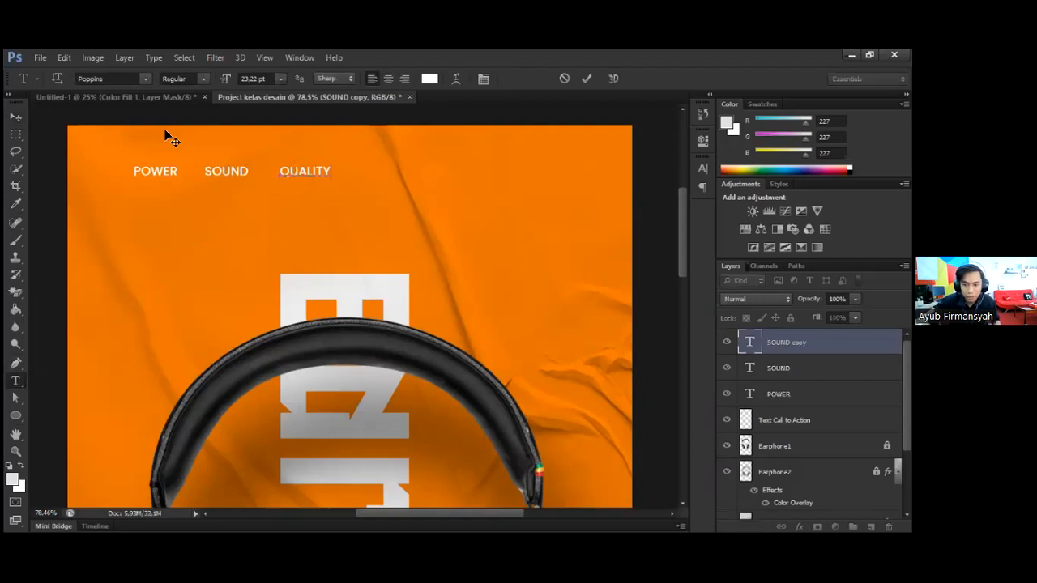
click(16, 117)
Scale POWER, SOUND and QUALITY together to about 83% width and 82% height and move them to the poster's upper-right corner
click(227, 174)
shift+click(301, 173)
shift+click(165, 175)
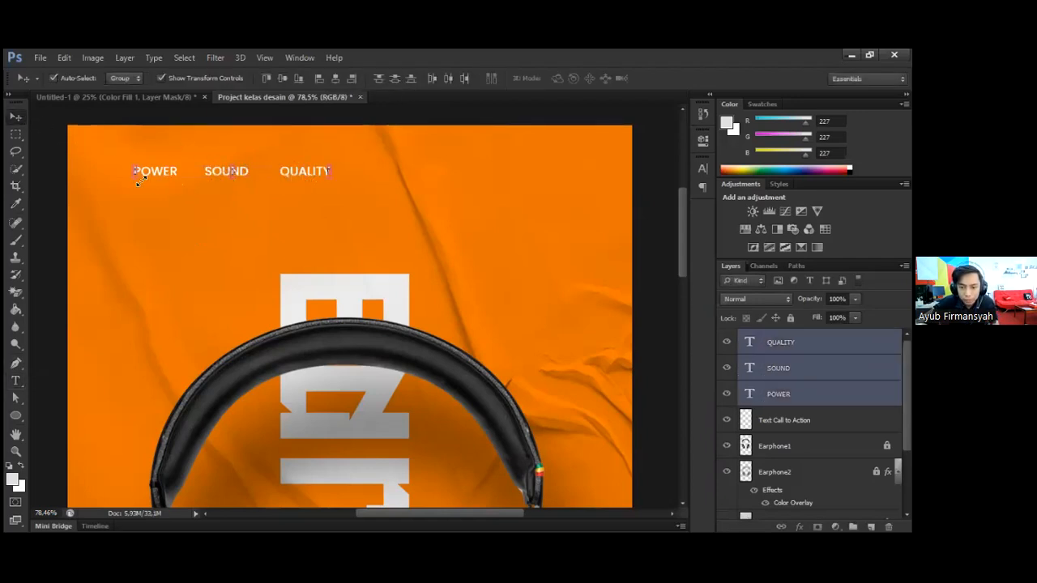
key(ctrl+t)
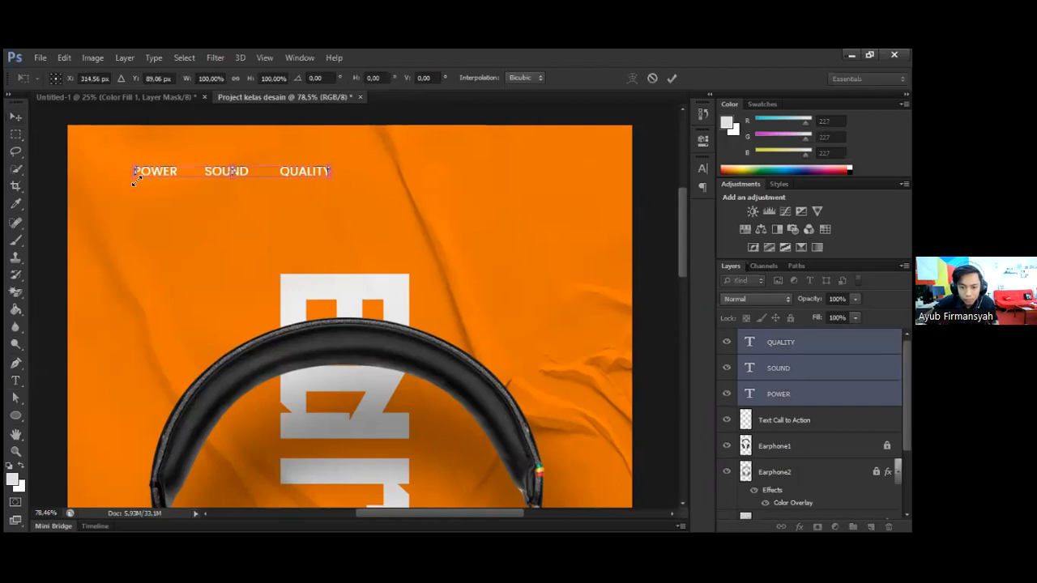
drag(148, 177, 446, 156)
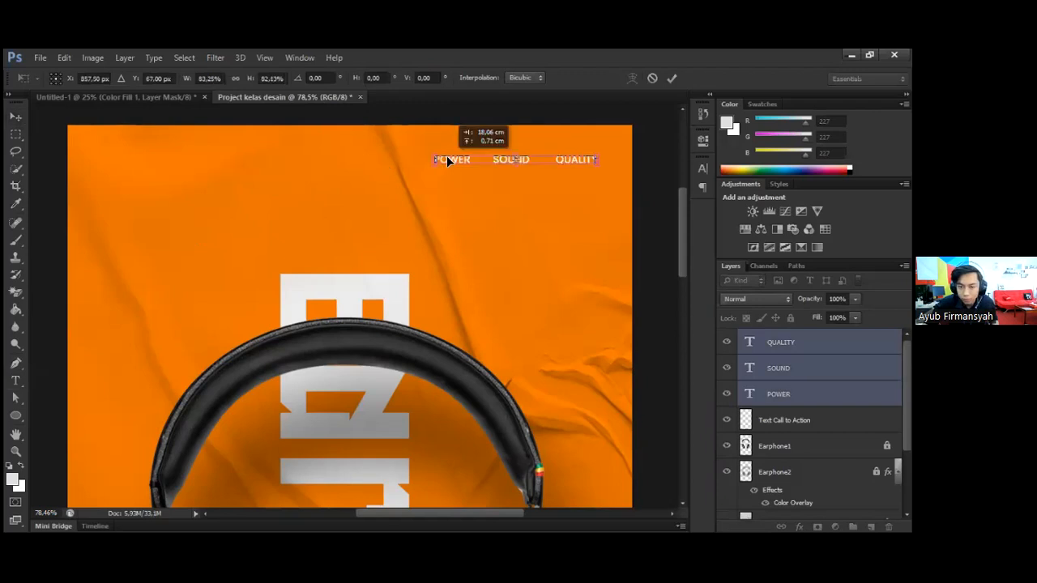
drag(218, 164, 273, 162)
drag(338, 205, 286, 227)
drag(274, 185, 449, 181)
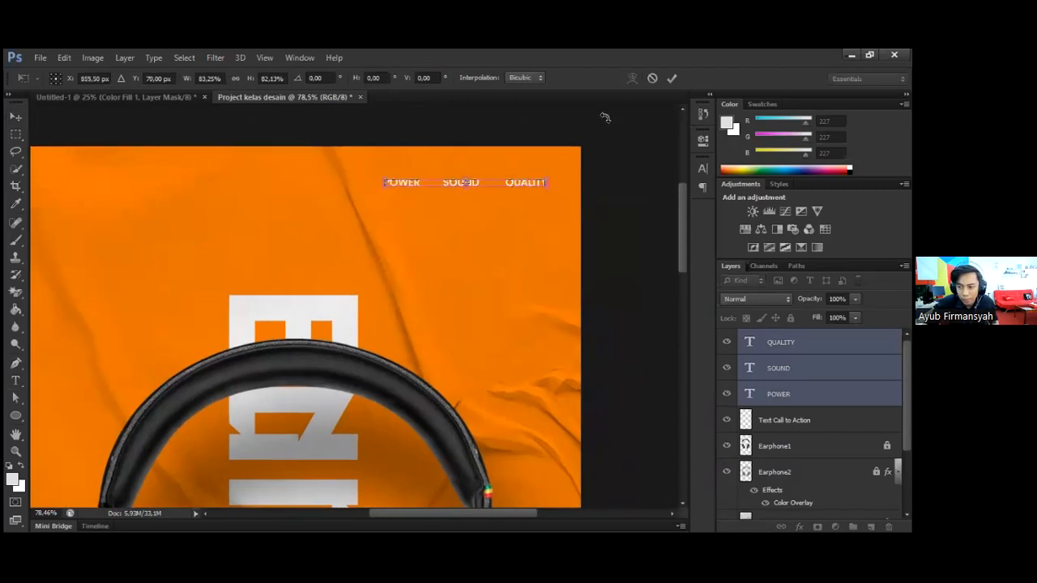
click(673, 78)
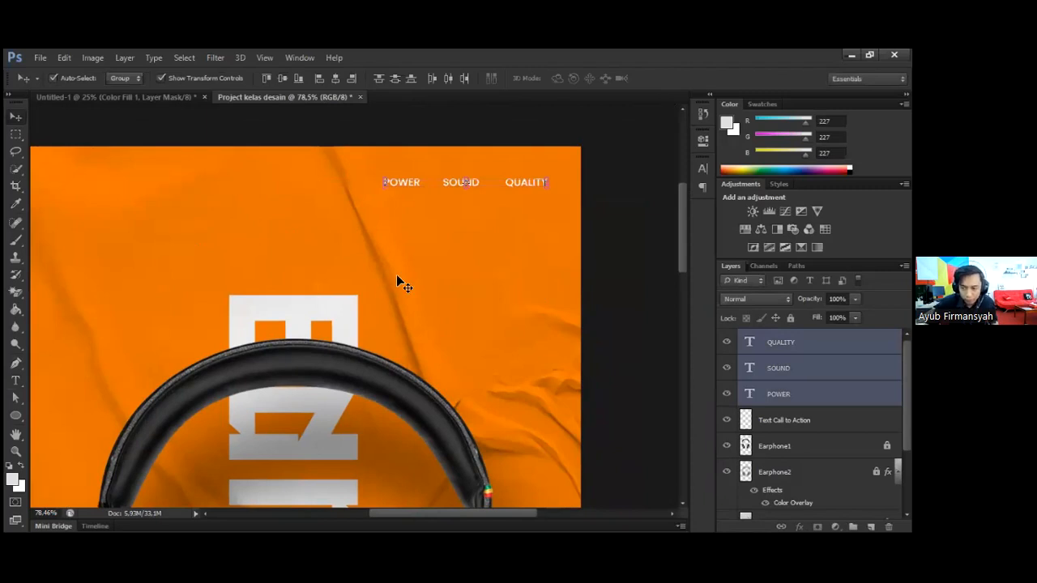
Nudge the POWER, SOUND and QUALITY texts together slightly lower on the poster
scroll(385, 285, down, 4)
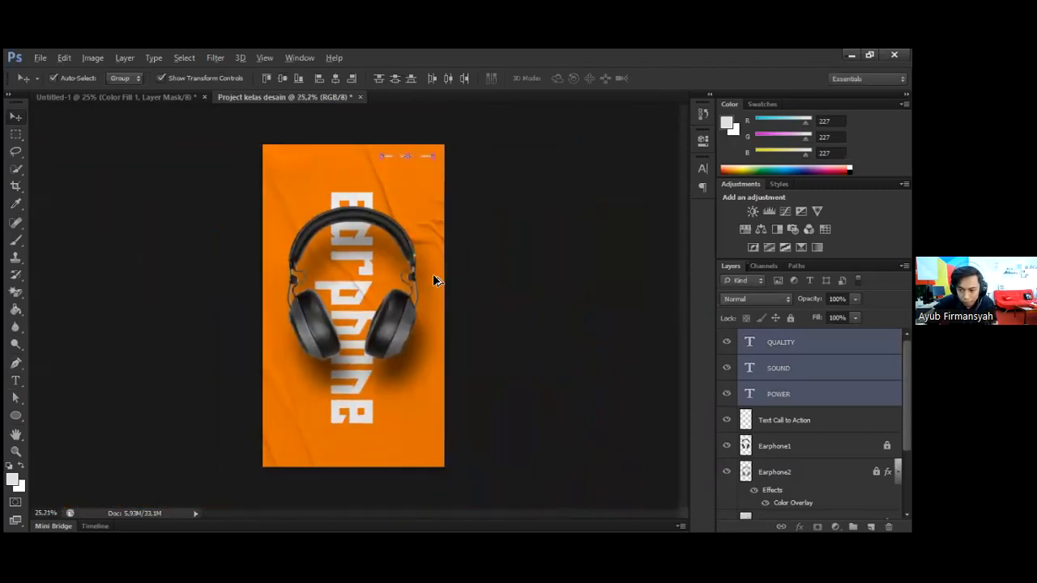
click(577, 259)
scroll(486, 256, up, 1)
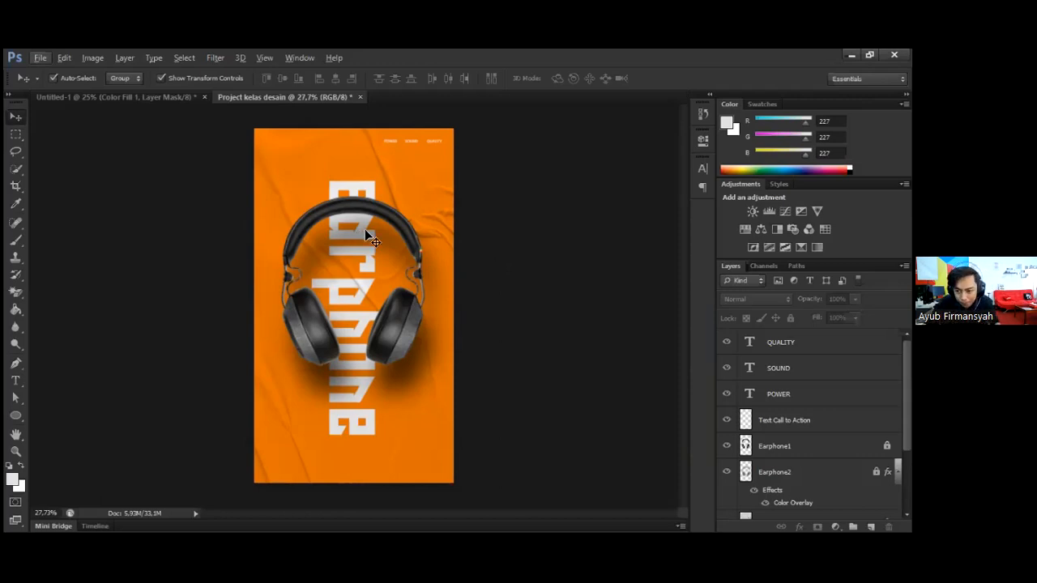
drag(447, 154, 384, 130)
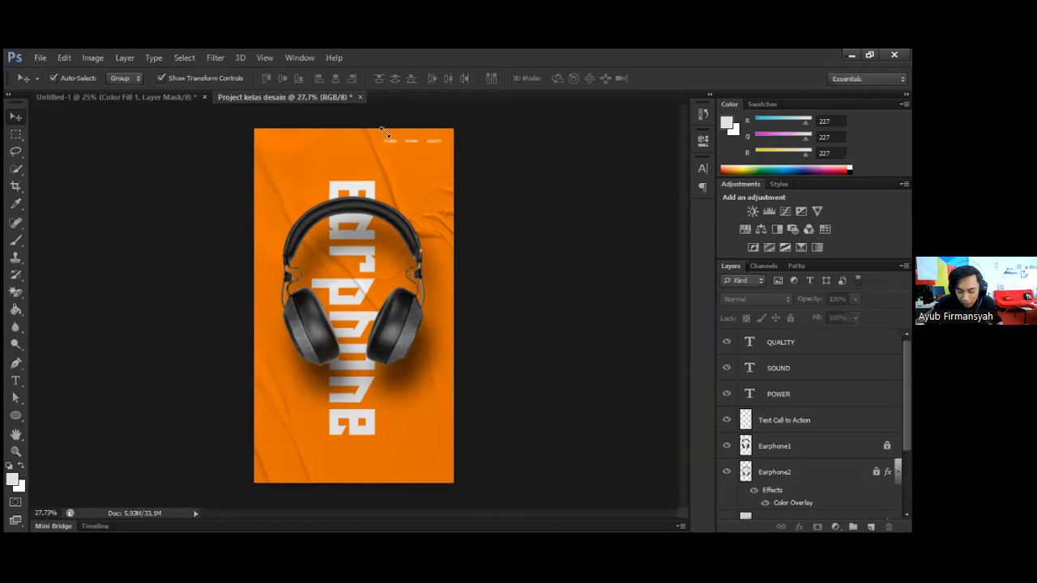
click(494, 152)
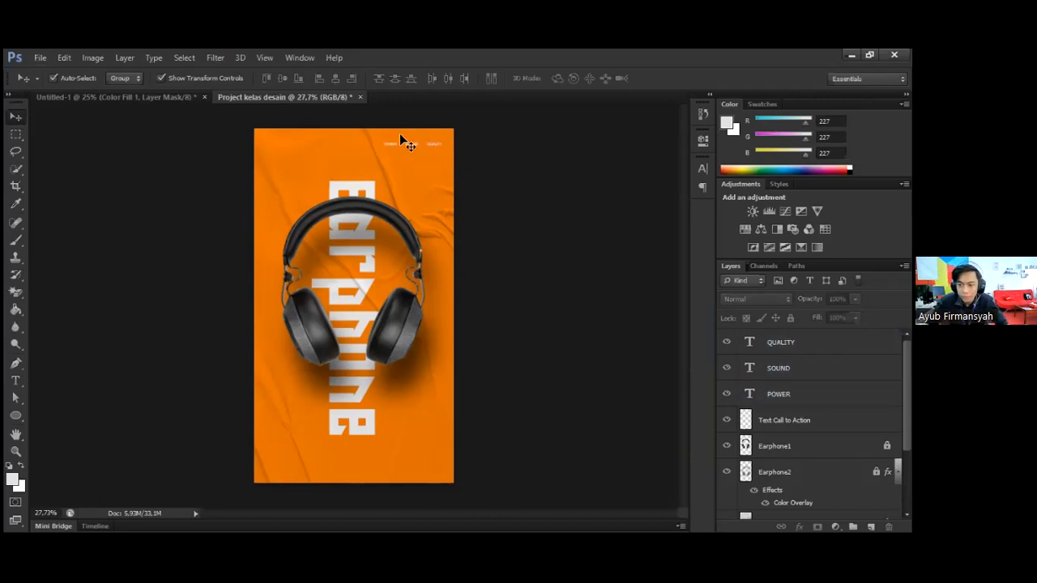
drag(382, 131, 482, 155)
click(490, 151)
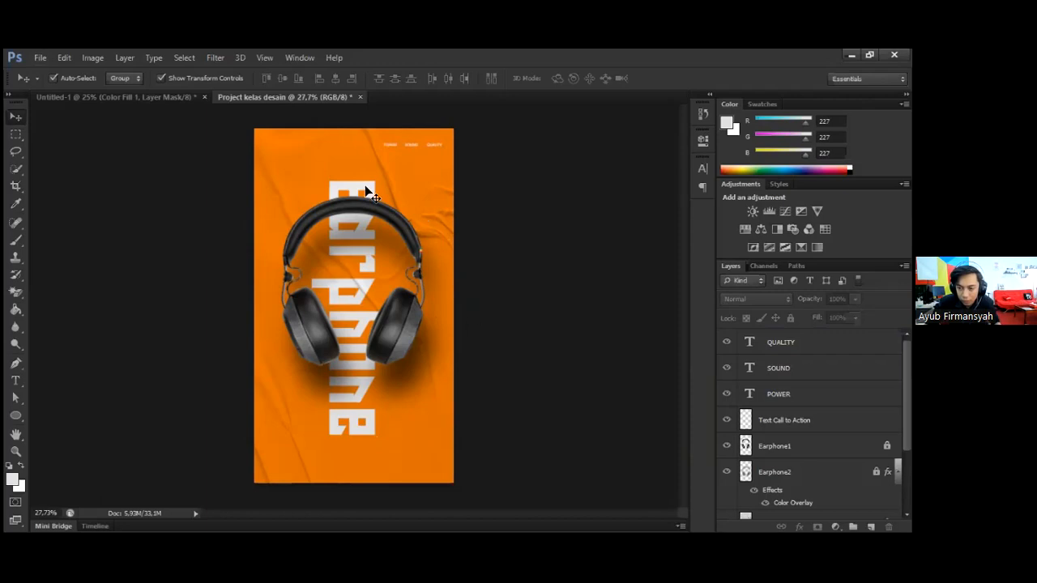
Draw a small rectangle shape about 67 by 15 px in the poster's upper-left corner, level with the POWER text
scroll(353, 177, up, 1)
scroll(353, 177, up, 3)
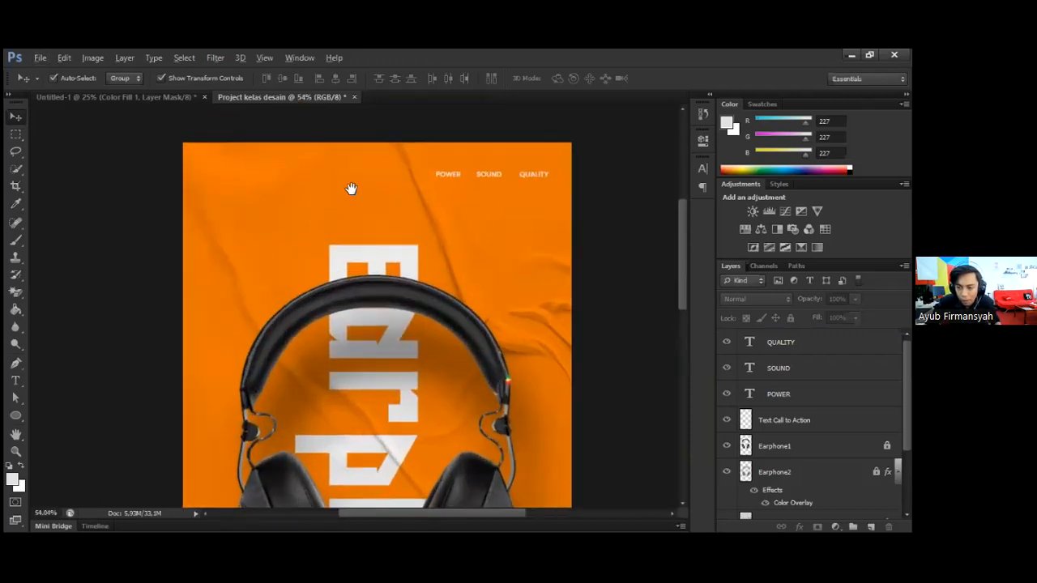
scroll(278, 209, up, 2)
scroll(279, 209, down, 1)
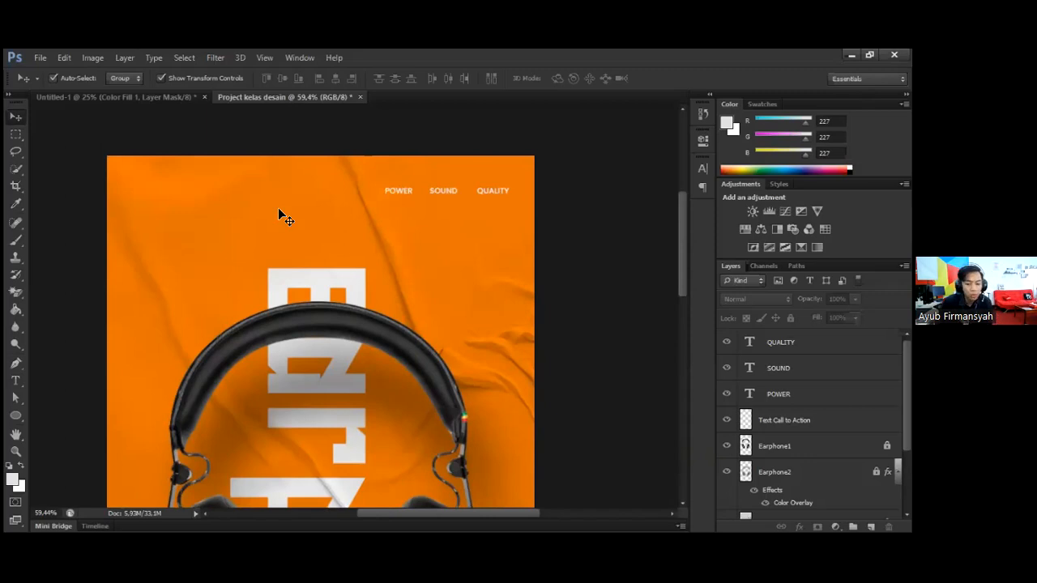
click(24, 419)
click(23, 419)
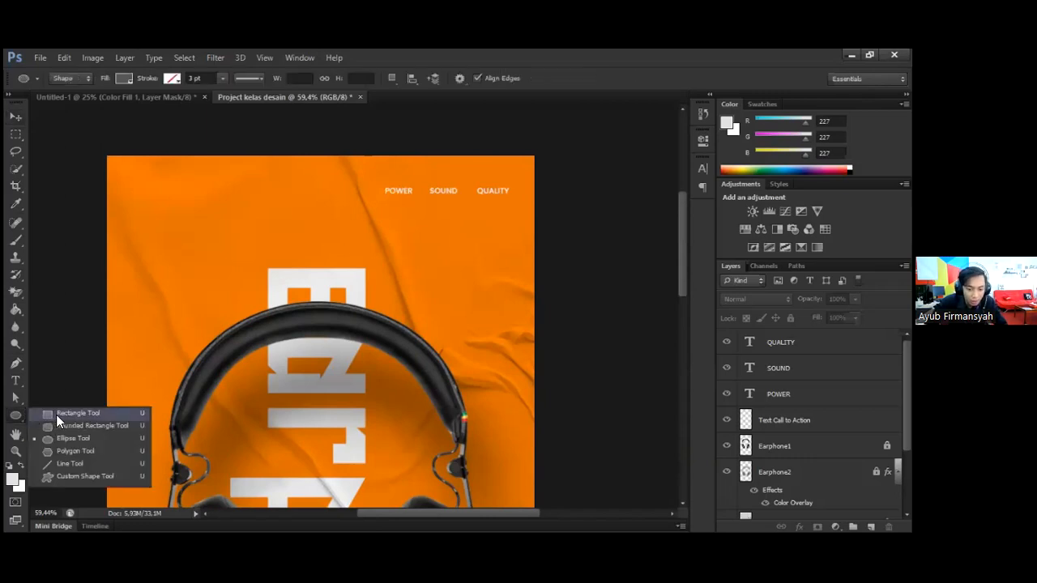
click(58, 414)
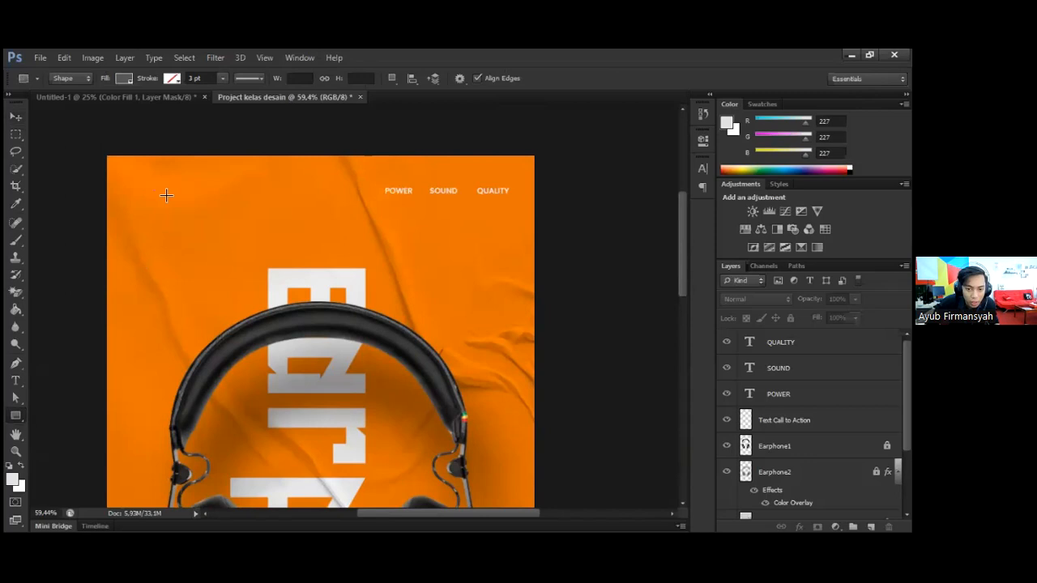
drag(154, 190, 179, 196)
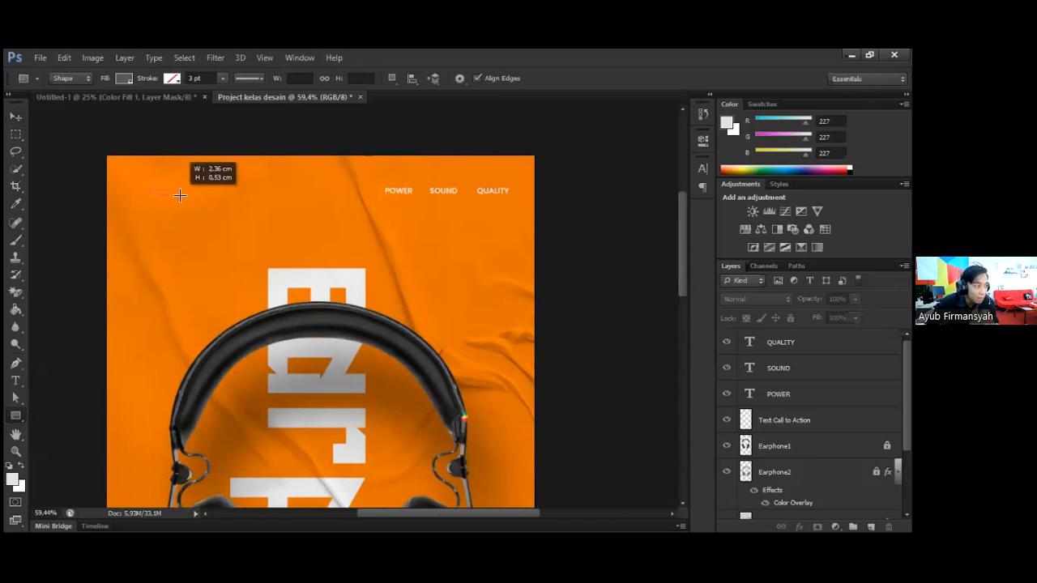
drag(179, 195, 179, 195)
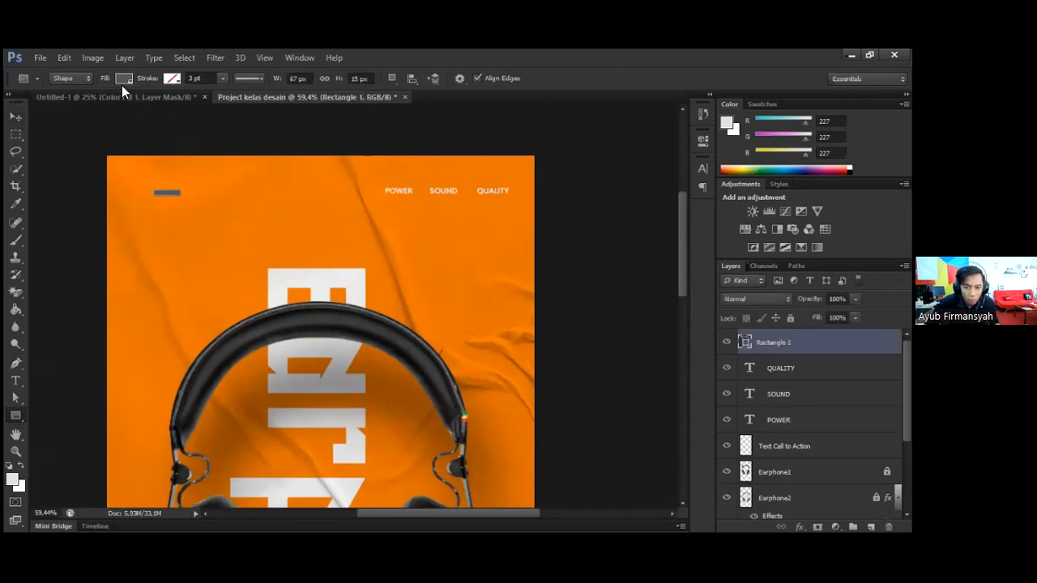
Change the fill of the small upper-left rectangle to white
key(v)
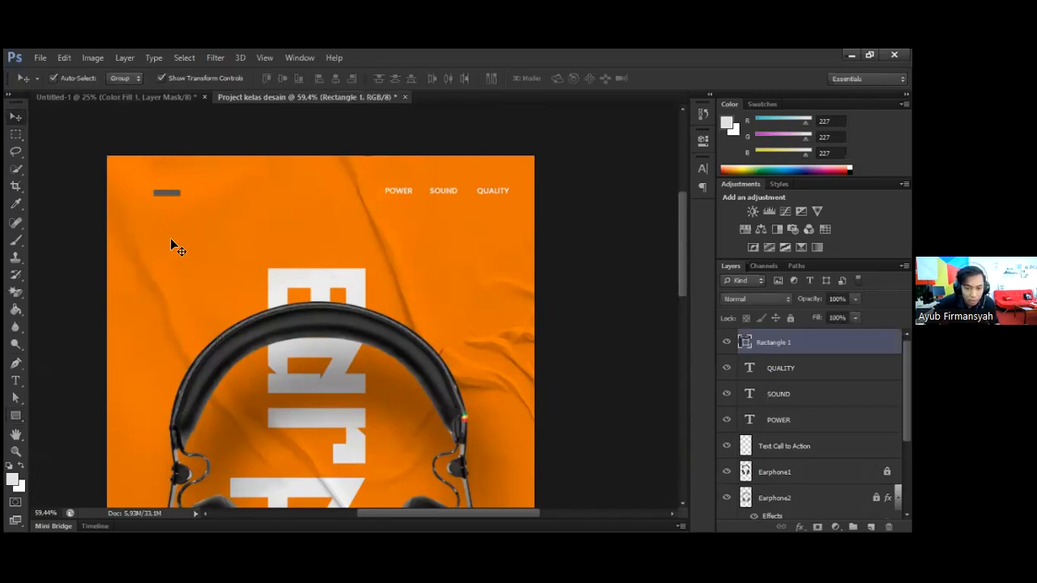
click(173, 235)
click(173, 195)
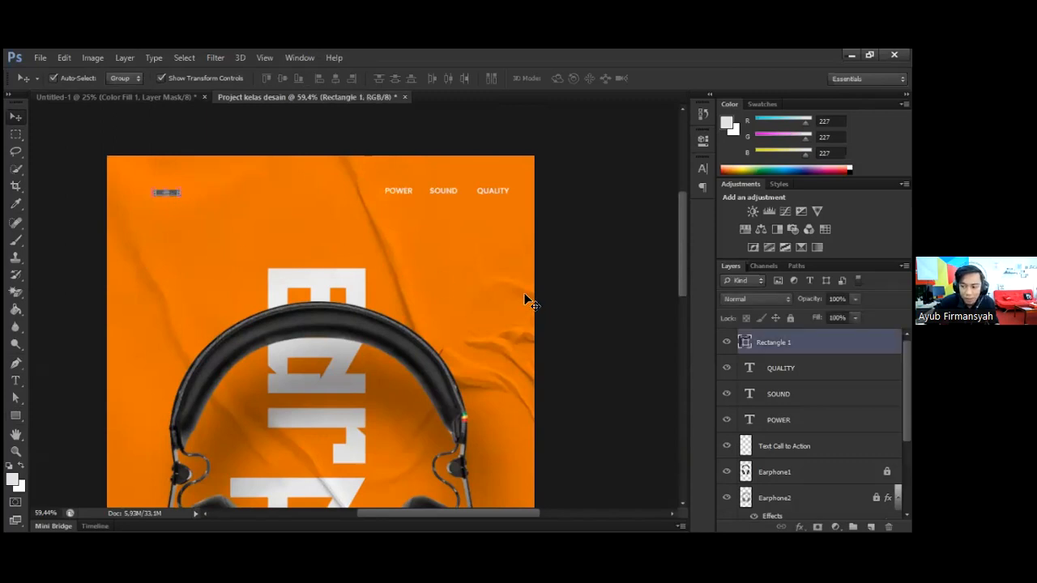
click(23, 418)
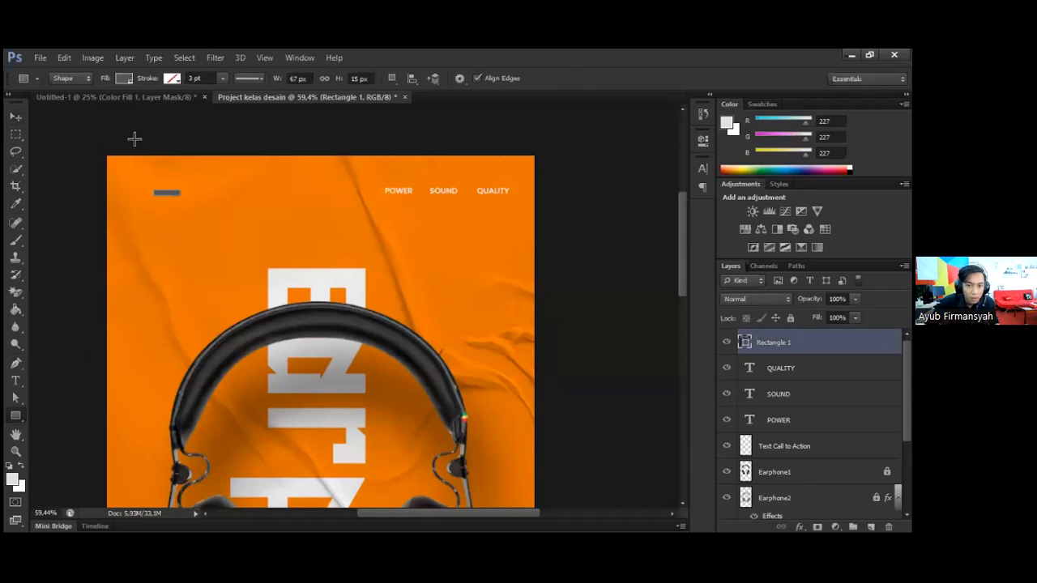
click(122, 80)
click(59, 143)
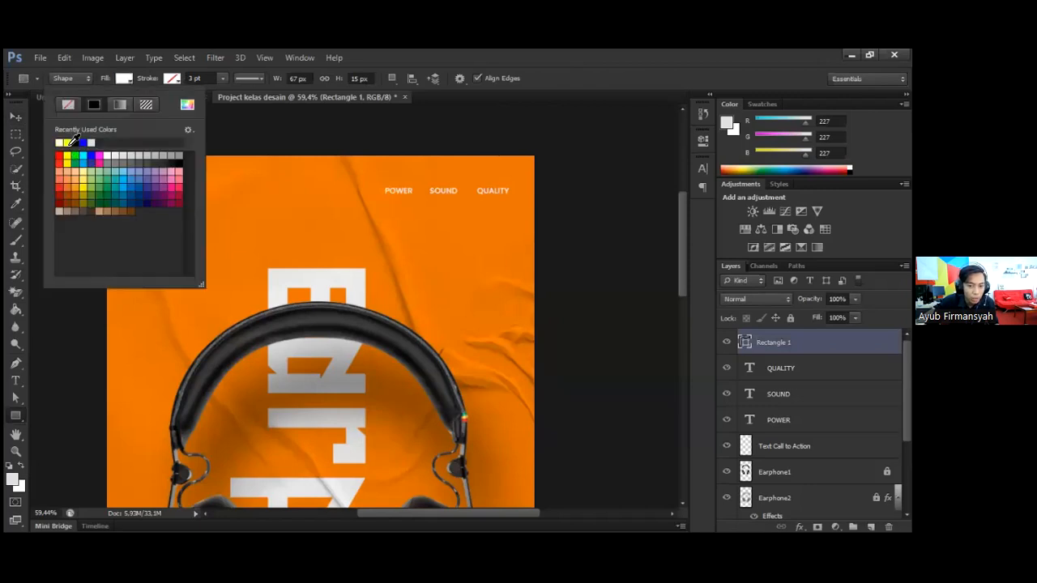
click(17, 118)
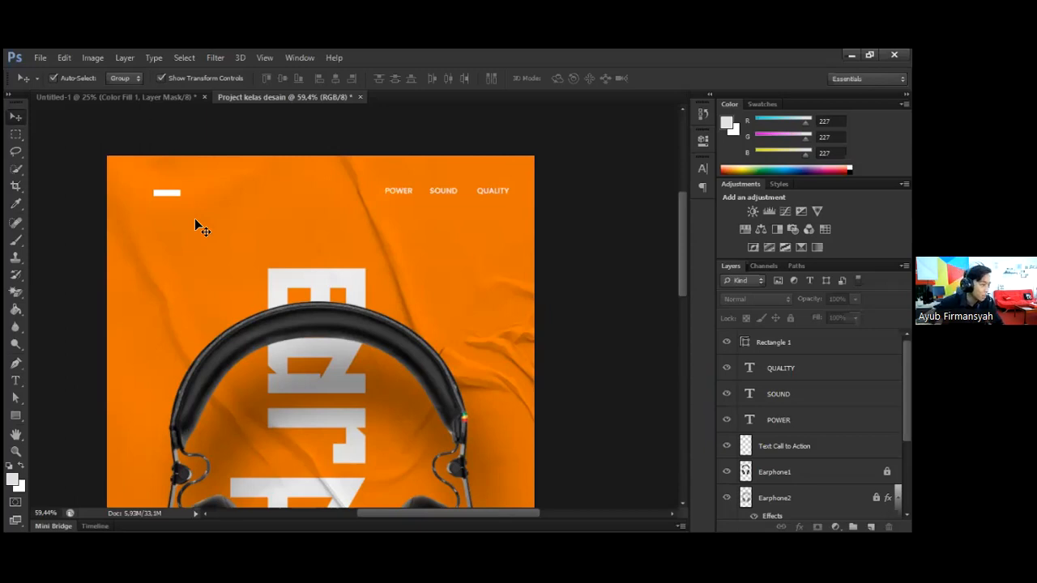
Scale the small white rectangle in the upper-left corner to about 61% width and 60% height
scroll(172, 202, up, 2)
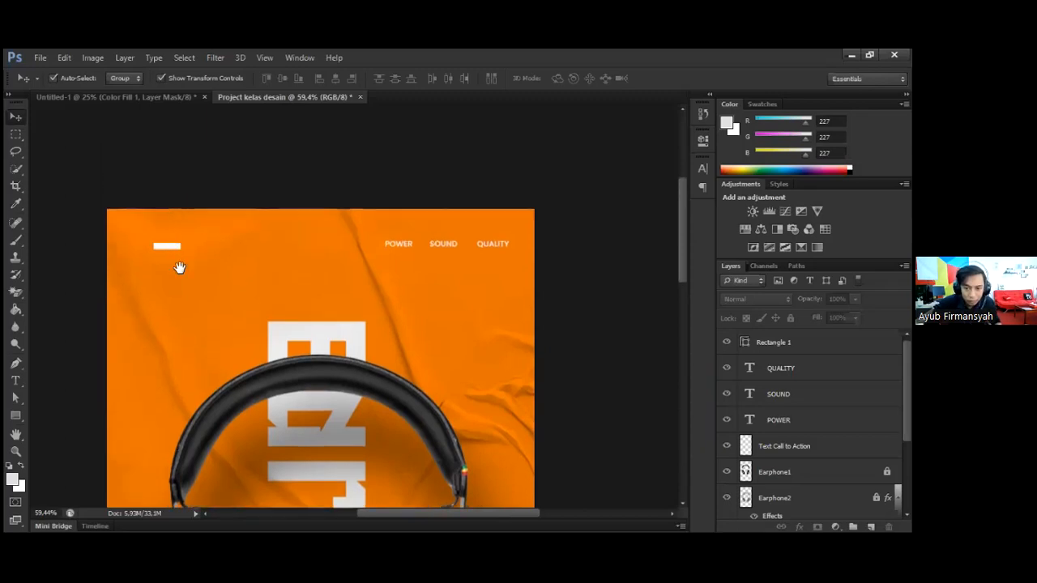
scroll(179, 266, up, 3)
click(216, 193)
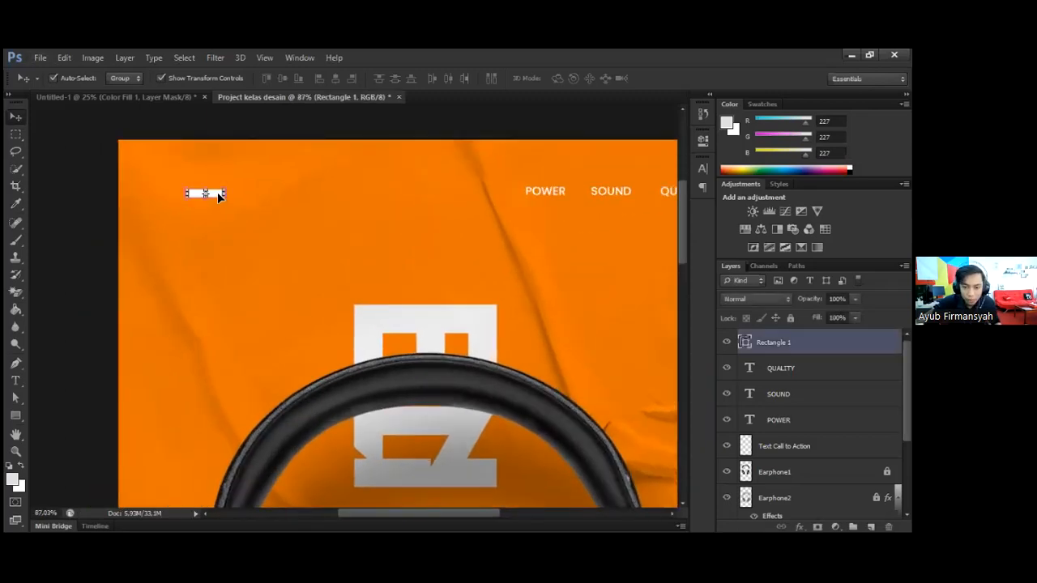
key(ctrl+t)
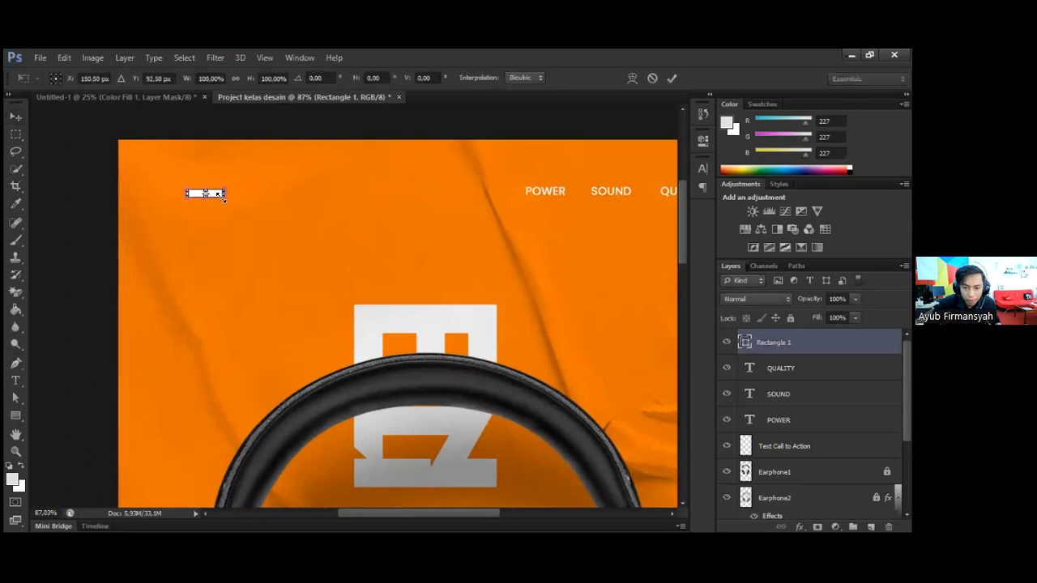
drag(224, 192, 209, 193)
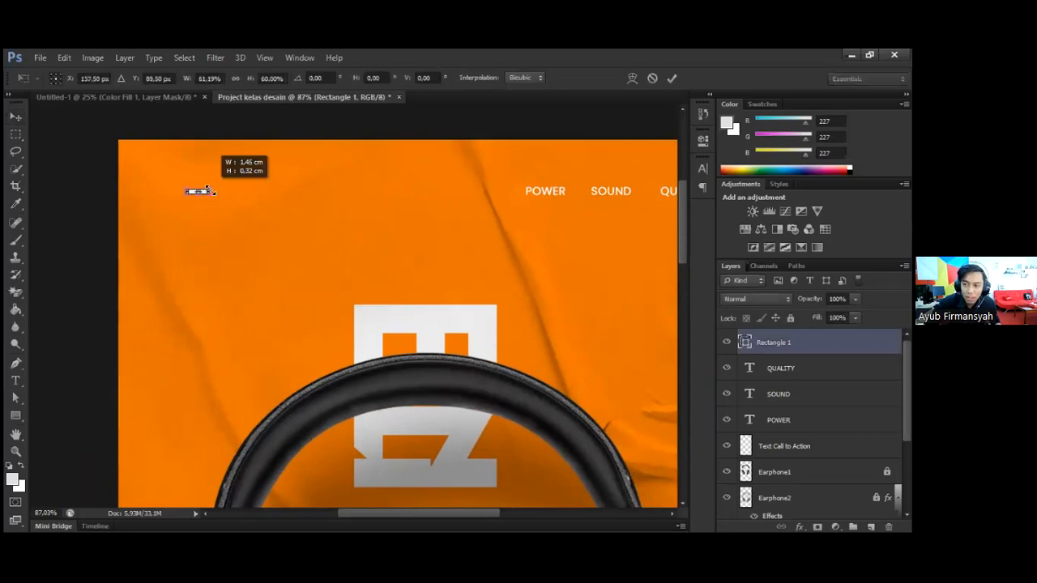
click(672, 78)
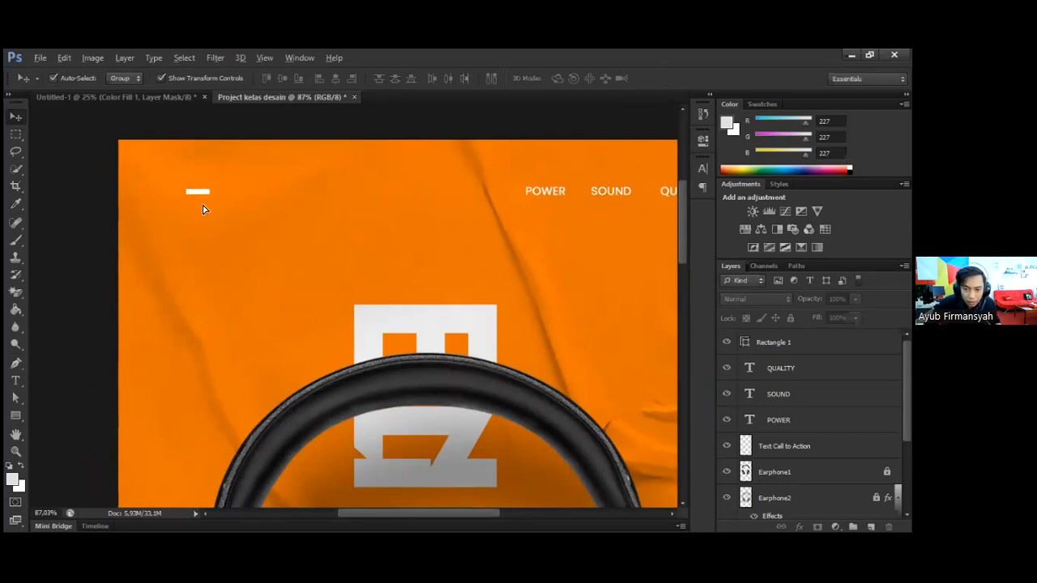
Try stacking two copies of the small white bar directly beneath the original
drag(199, 192, 199, 205)
key(ctrl+alt+z)
key(ctrl+alt+z)
mouse_move(198, 192)
mouse_down()
mouse_move(208, 198)
mouse_move(216, 187)
mouse_move(202, 202)
mouse_up()
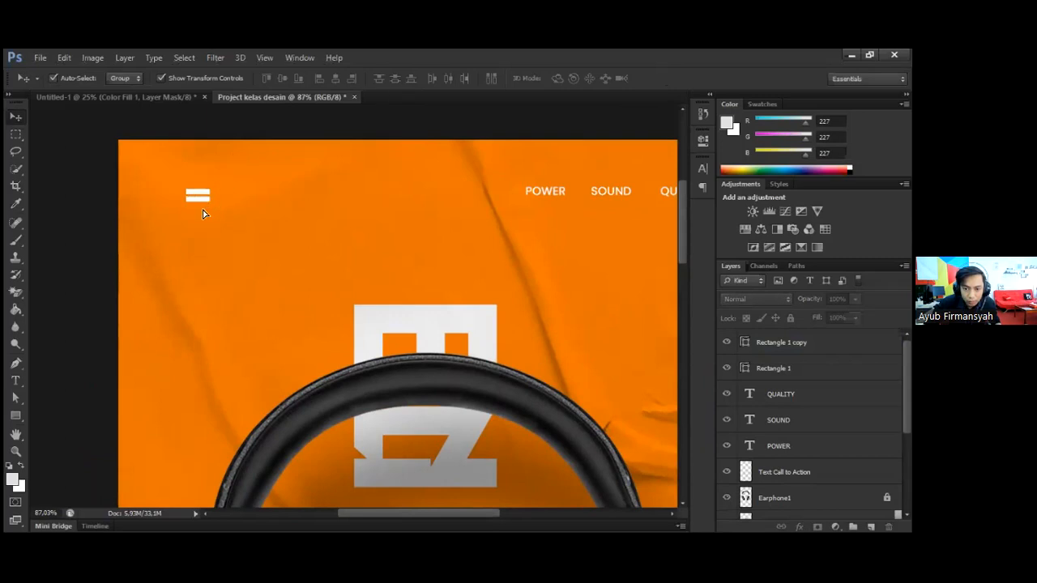
drag(202, 212, 204, 209)
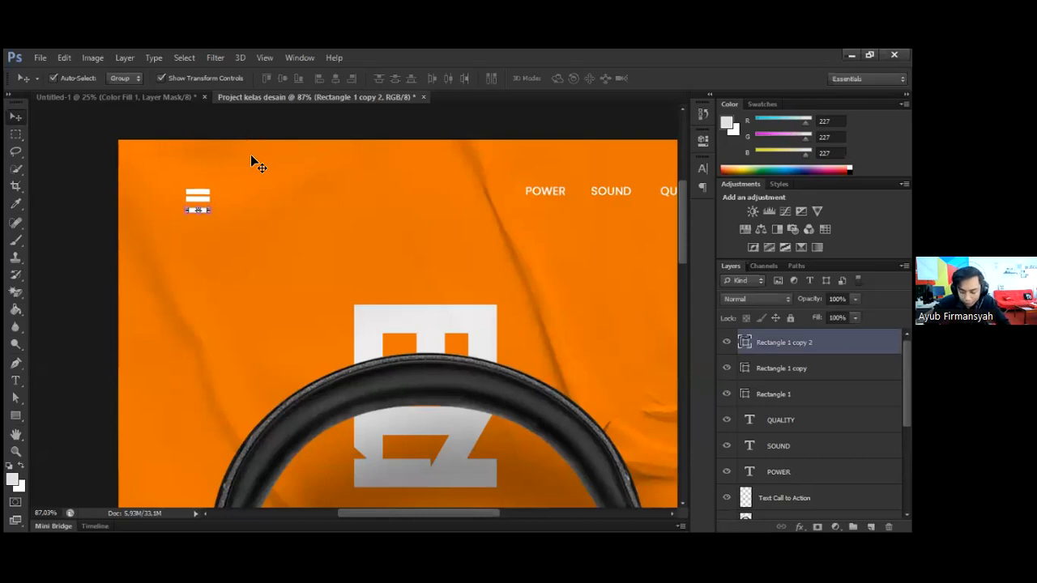
Delete both copies of the white bar, keeping only the original
click(263, 175)
click(202, 209)
key(Delete)
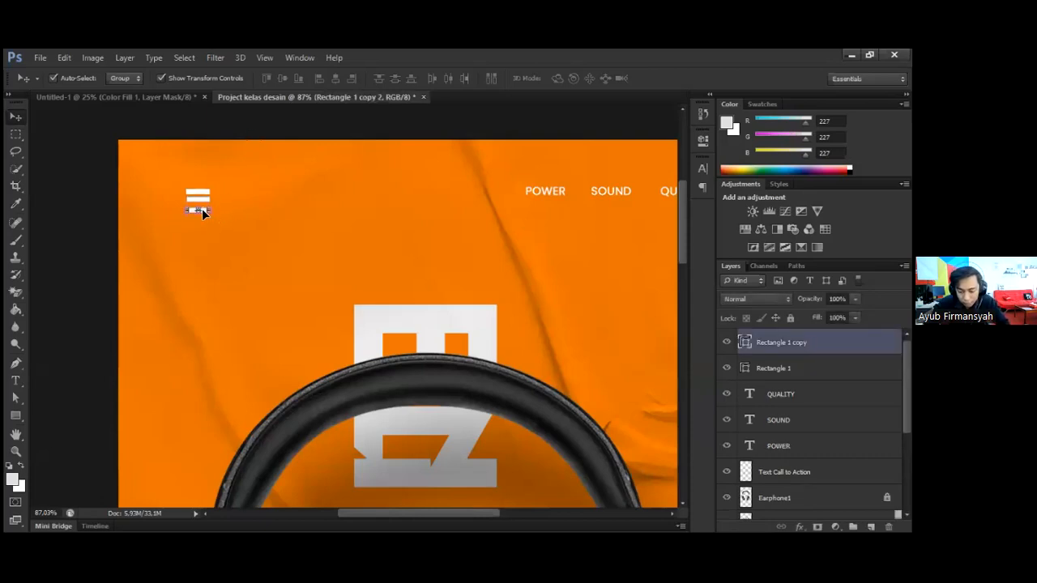
click(224, 203)
click(202, 199)
key(Delete)
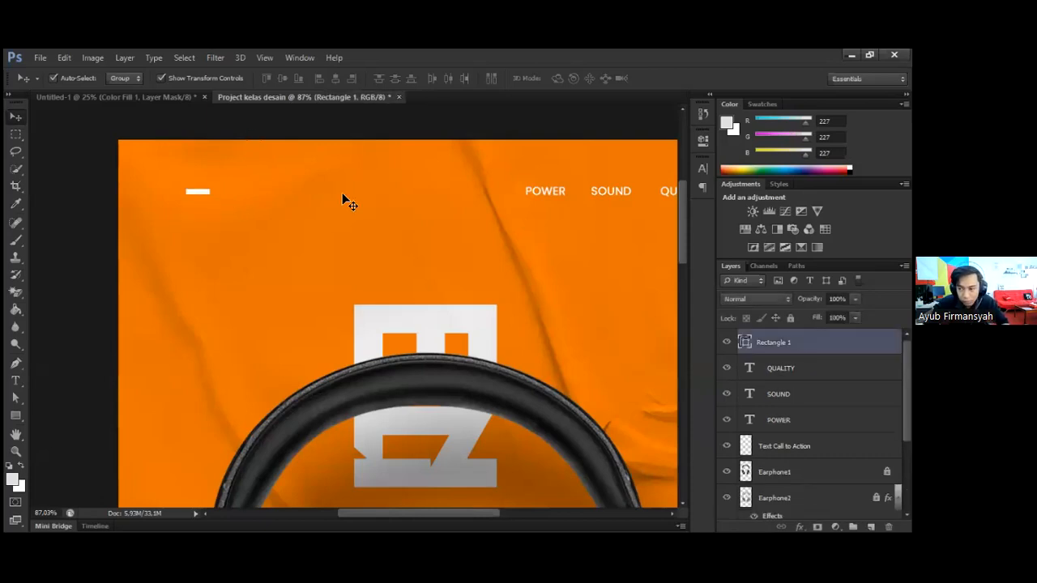
click(343, 199)
click(208, 195)
click(703, 167)
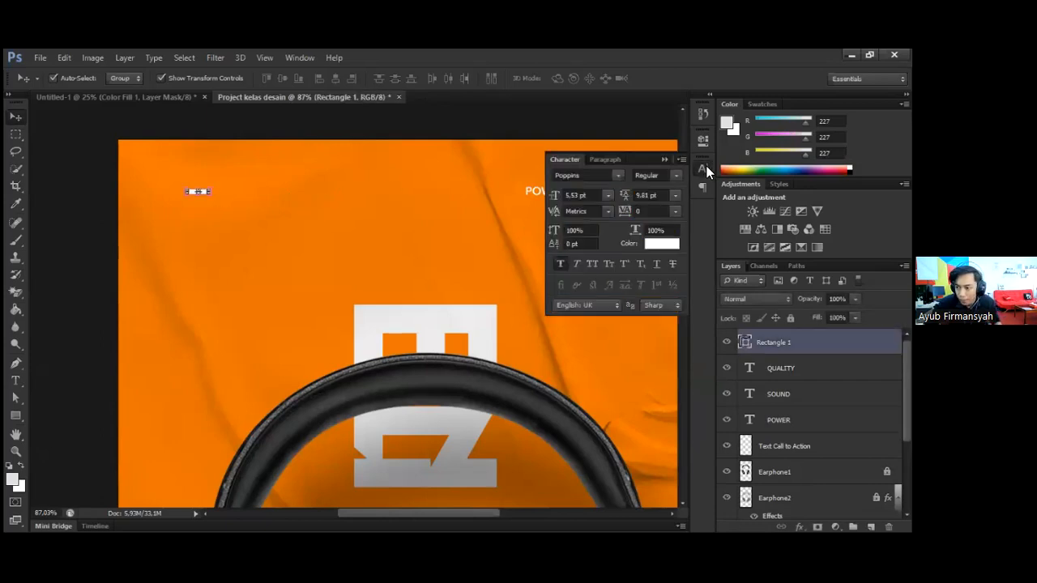
click(599, 160)
click(573, 160)
scroll(604, 218, down, 2)
scroll(607, 219, up, 1)
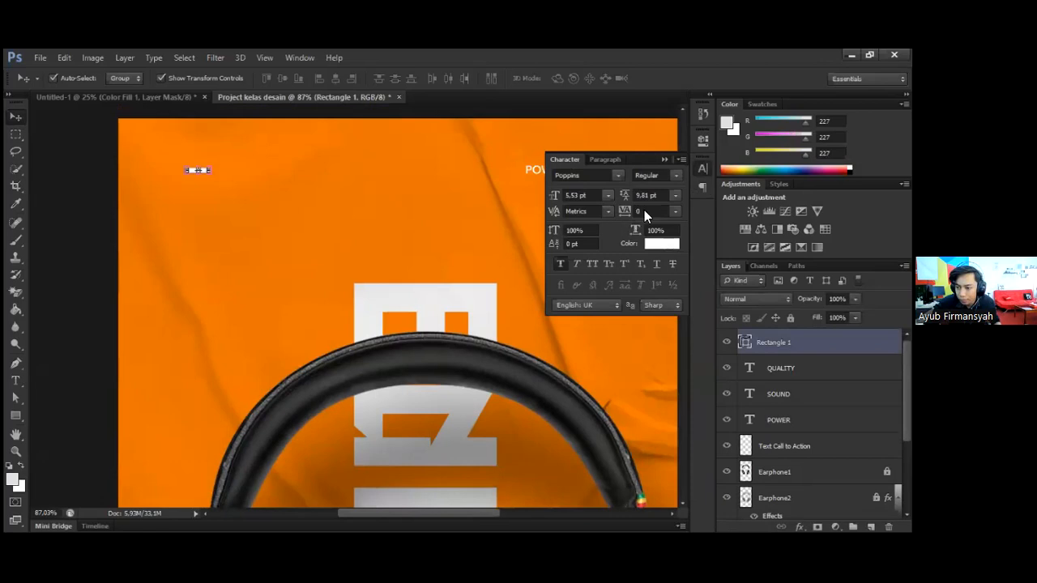
click(703, 169)
click(704, 187)
click(705, 187)
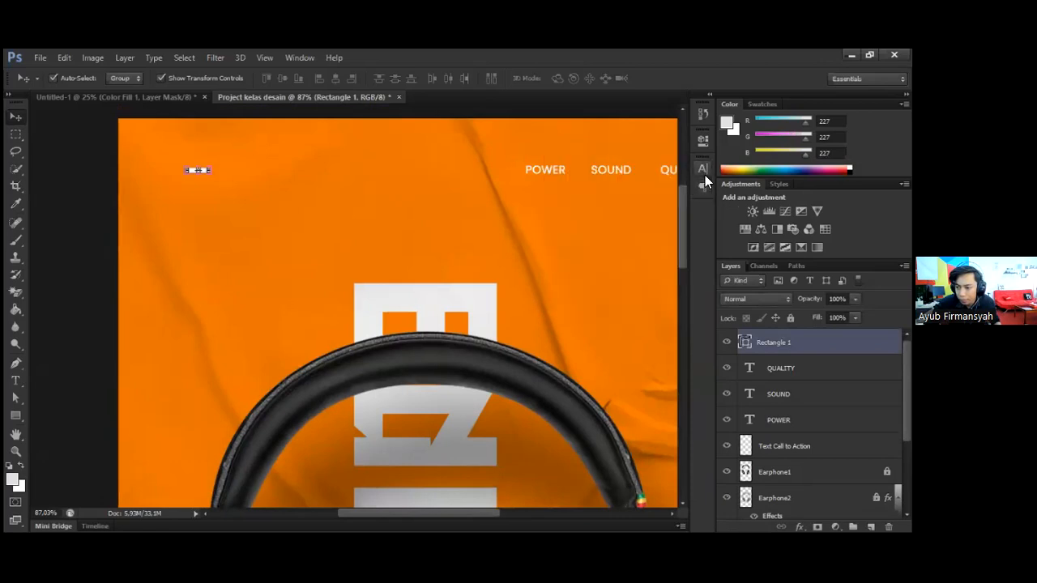
click(702, 142)
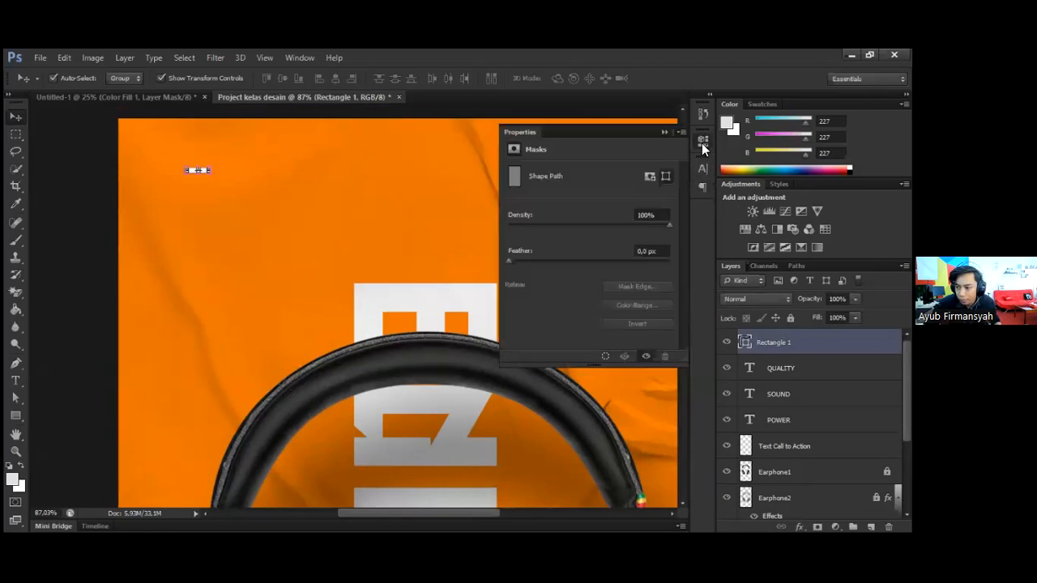
click(703, 143)
click(231, 184)
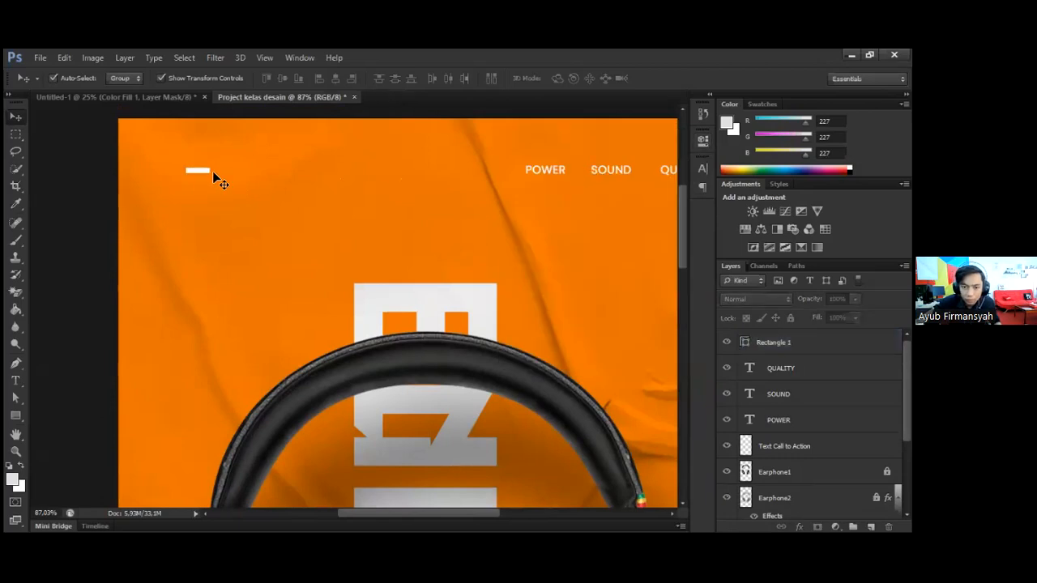
Duplicate the white bar twice straight down with equal gaps to form a three-line menu icon
scroll(201, 187, up, 3)
drag(201, 187, 215, 224)
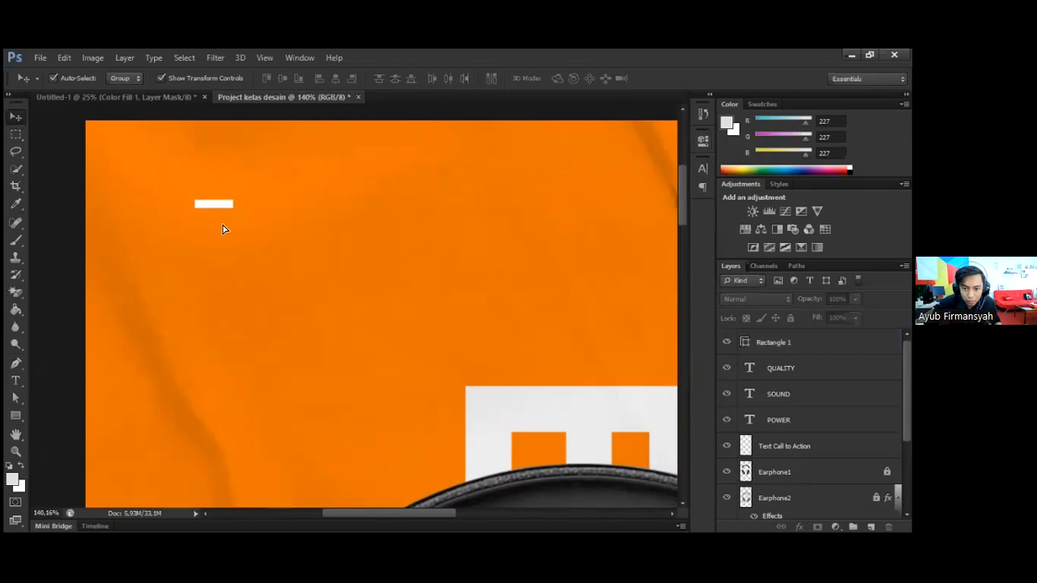
drag(226, 204, 226, 234)
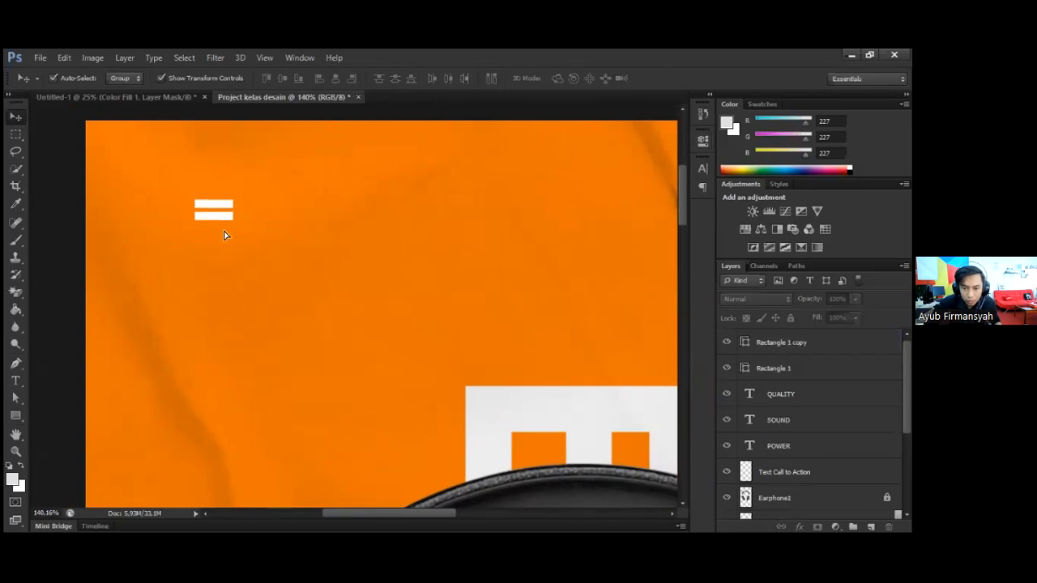
click(302, 219)
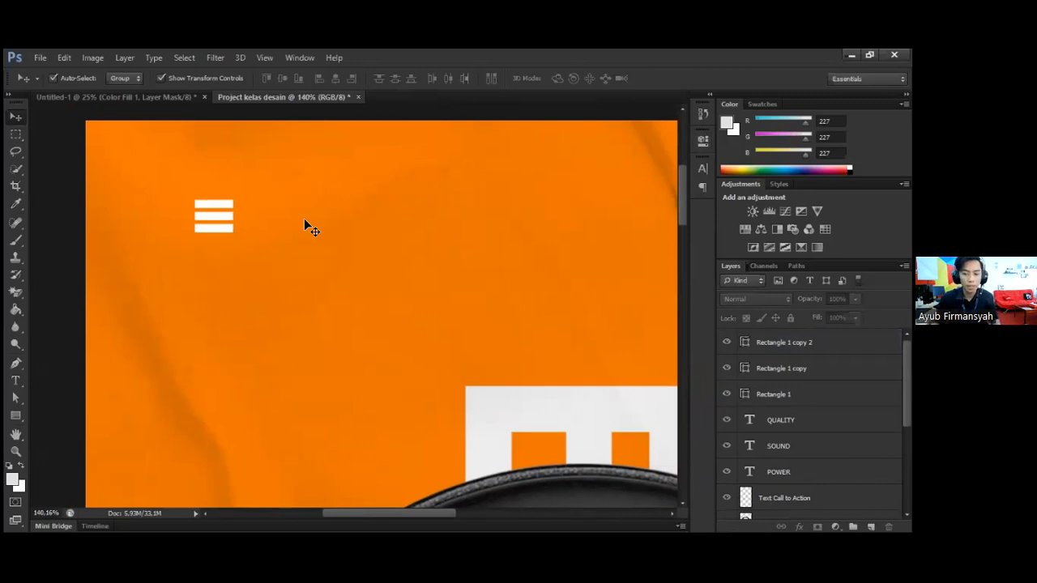
Select all three white bars and scale them down together slightly
scroll(279, 195, down, 2)
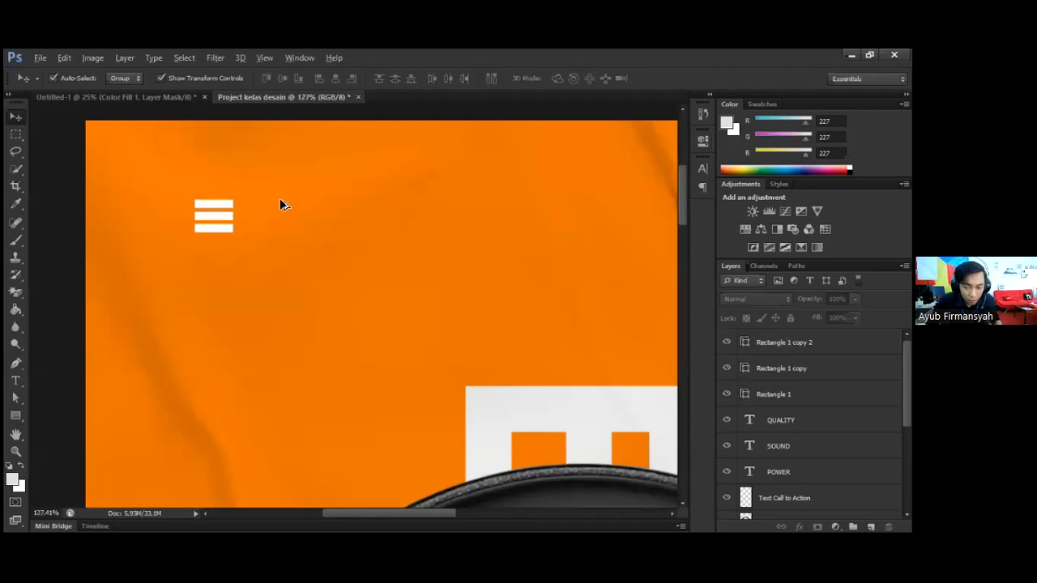
drag(273, 193, 220, 225)
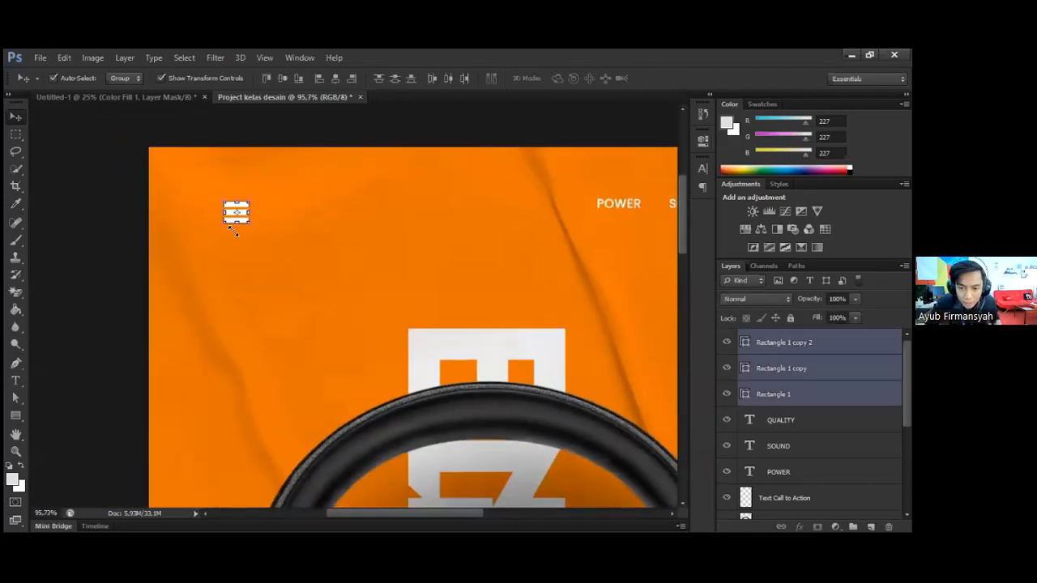
key(ctrl+t)
click(669, 79)
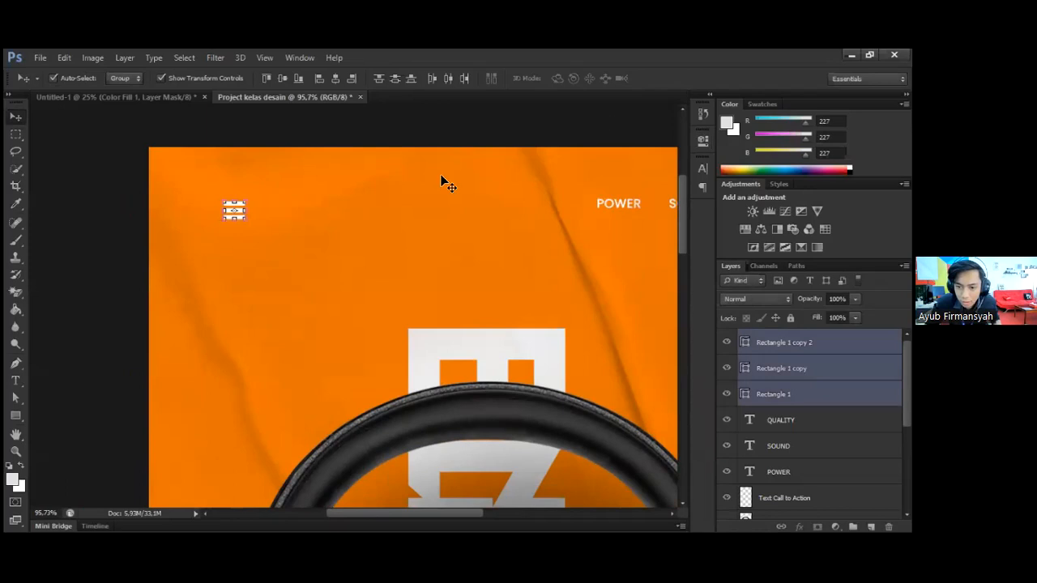
Move the three-bar menu icon closer to the poster's upper-left corner
click(273, 229)
drag(259, 259, 240, 210)
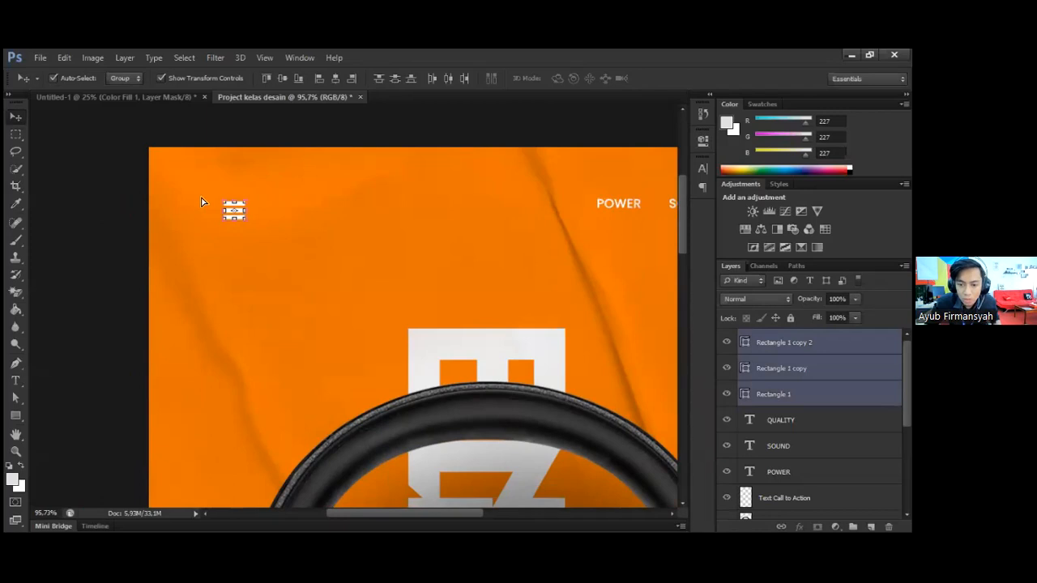
drag(241, 217, 206, 203)
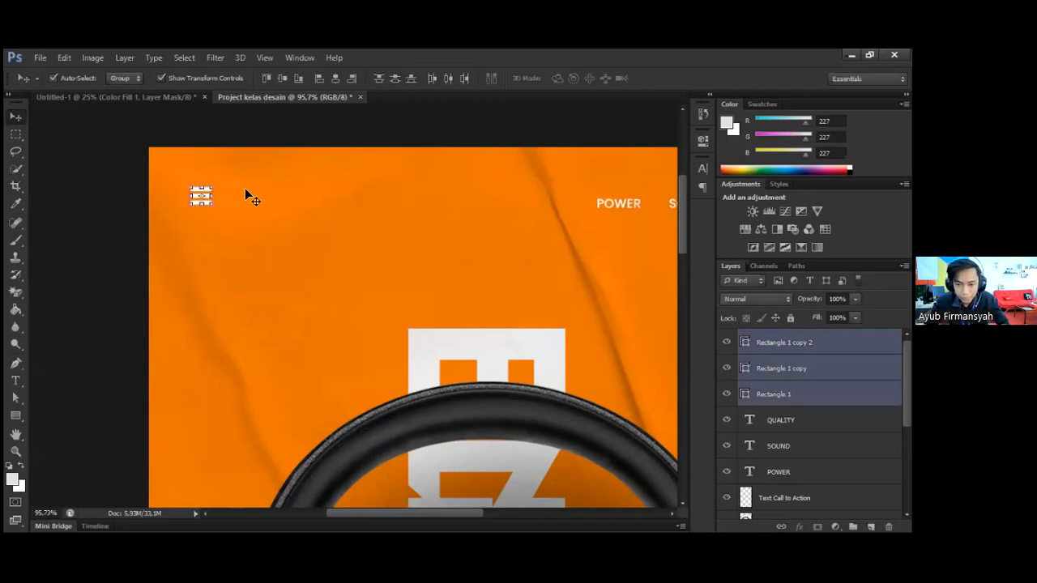
click(323, 188)
Enlarge the three-bar menu icon to about 132% width and 131% height and nudge it slightly to the right
scroll(365, 203, down, 4)
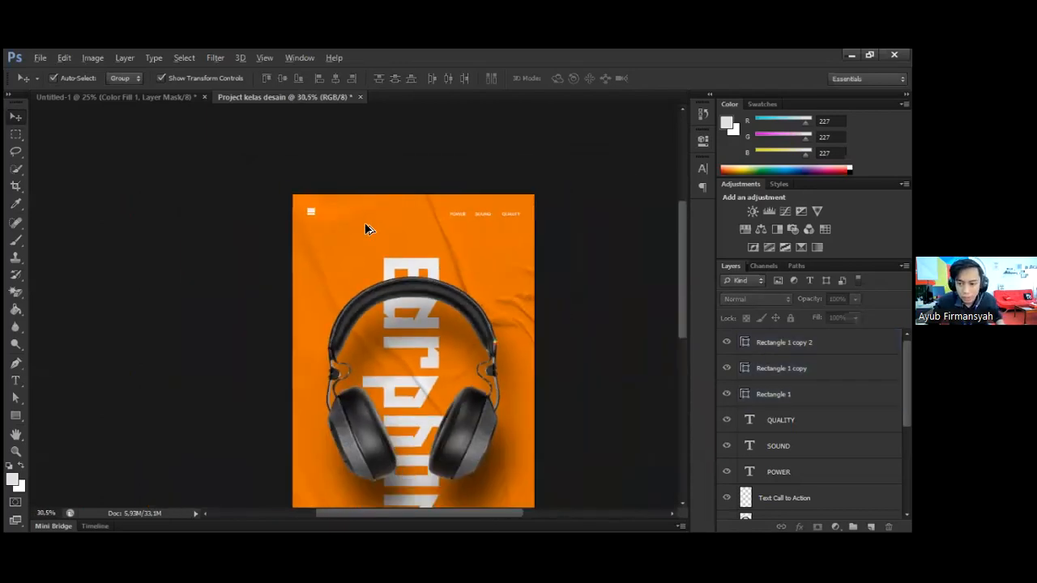
scroll(429, 201, up, 4)
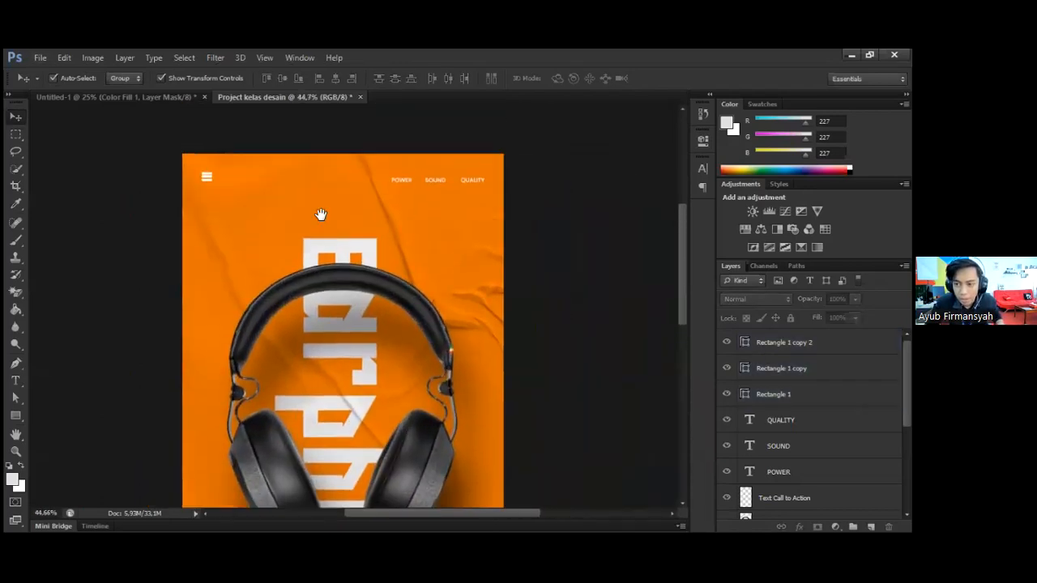
drag(382, 192, 400, 223)
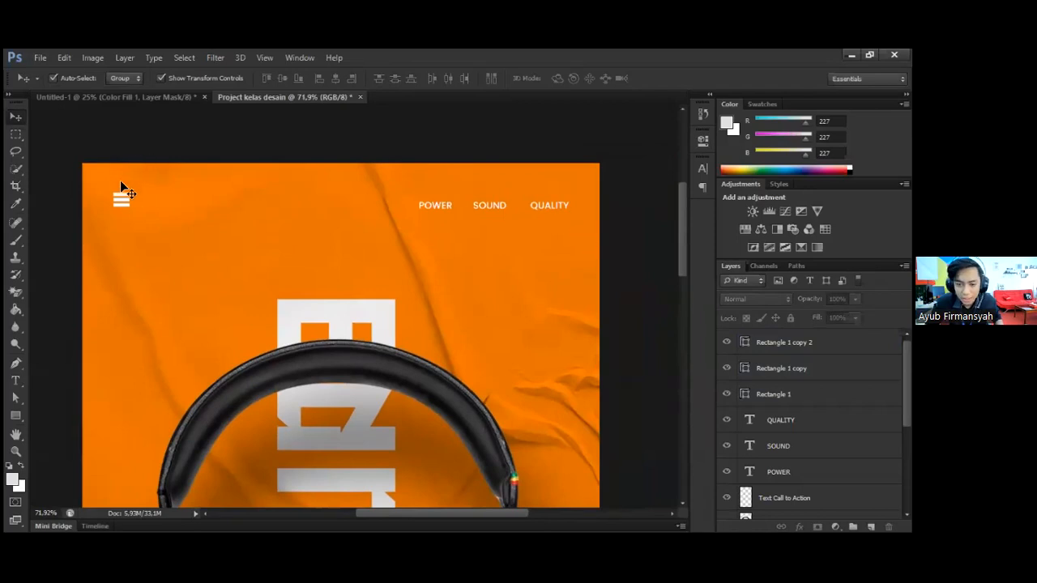
click(118, 206)
key(ctrl+t)
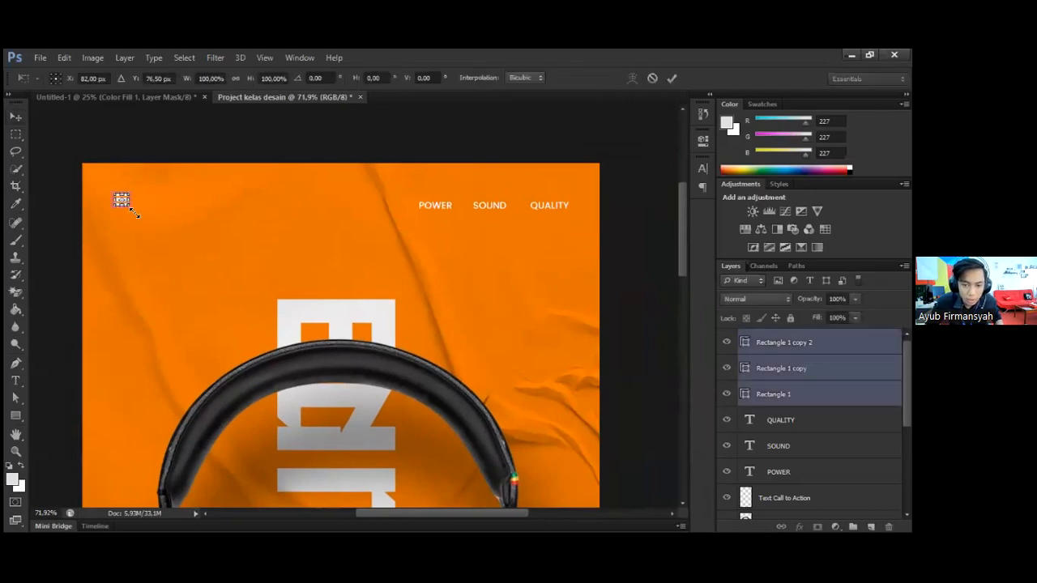
drag(138, 213, 142, 217)
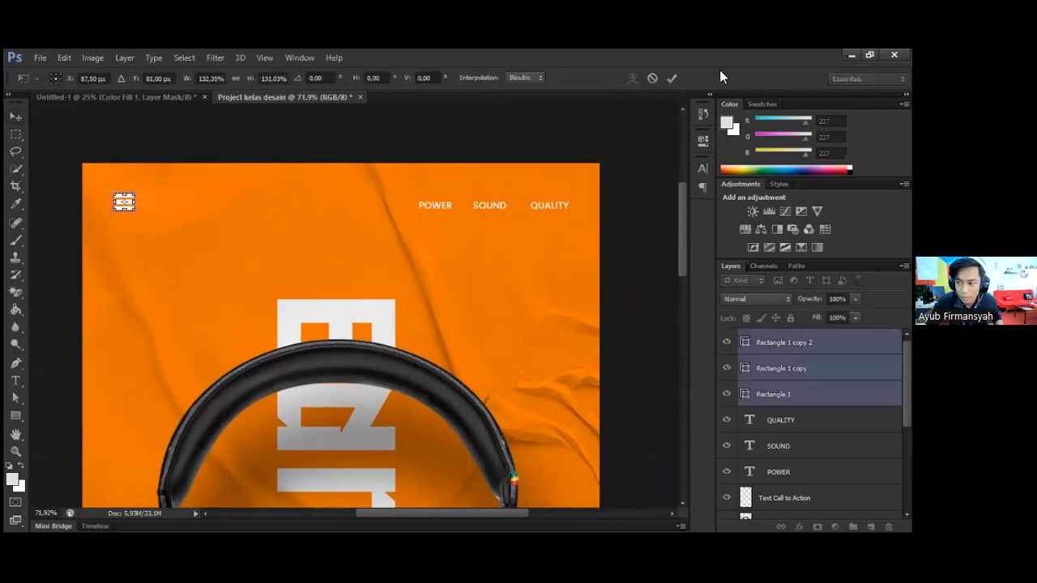
click(671, 77)
click(184, 201)
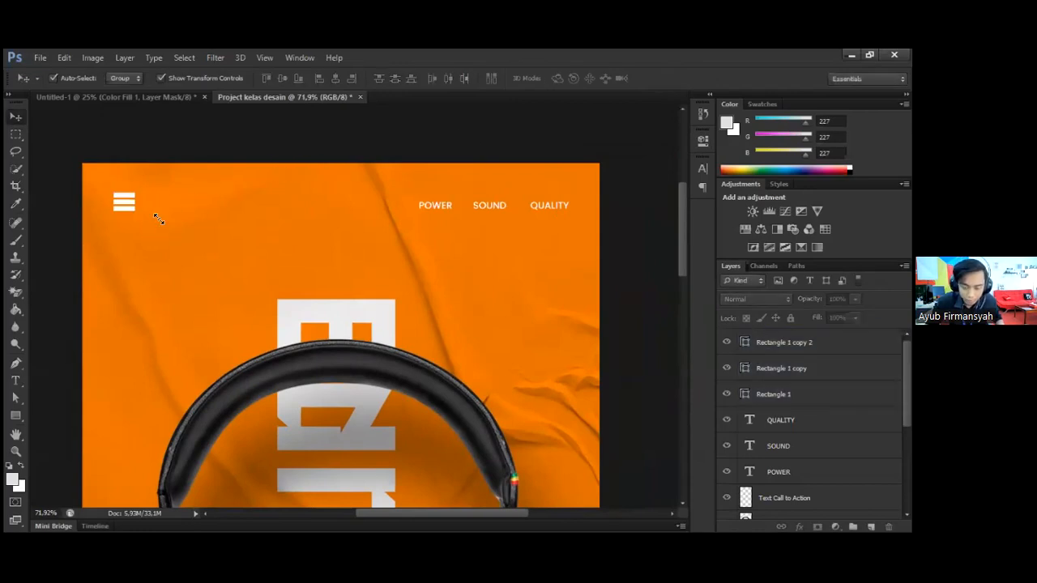
click(123, 202)
click(282, 172)
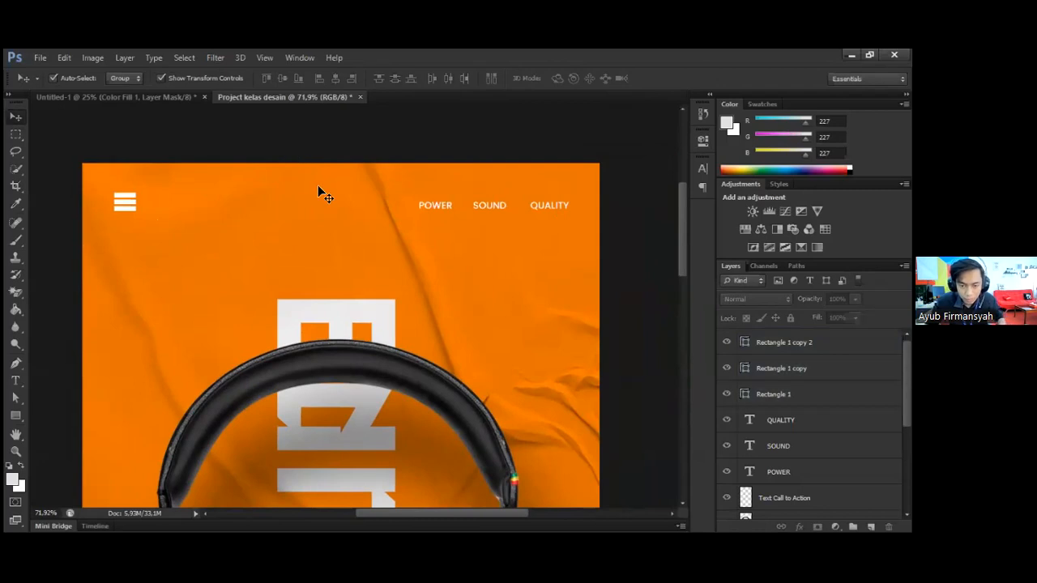
Draw a rounded rectangle about 739 by 128 px with a 10 px radius across the lower end of the vertical lettering
scroll(317, 185, down, 5)
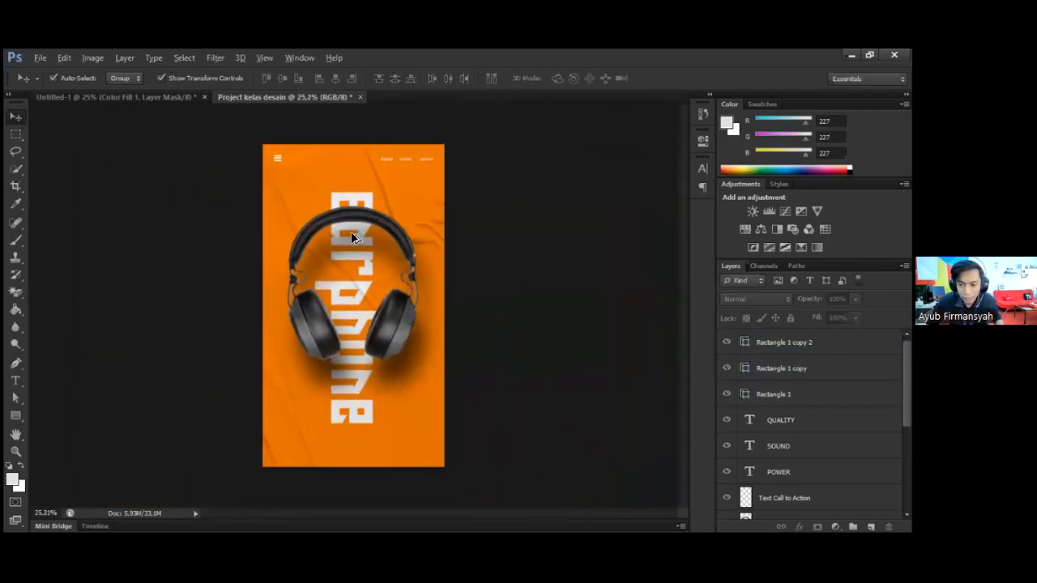
scroll(354, 237, down, 1)
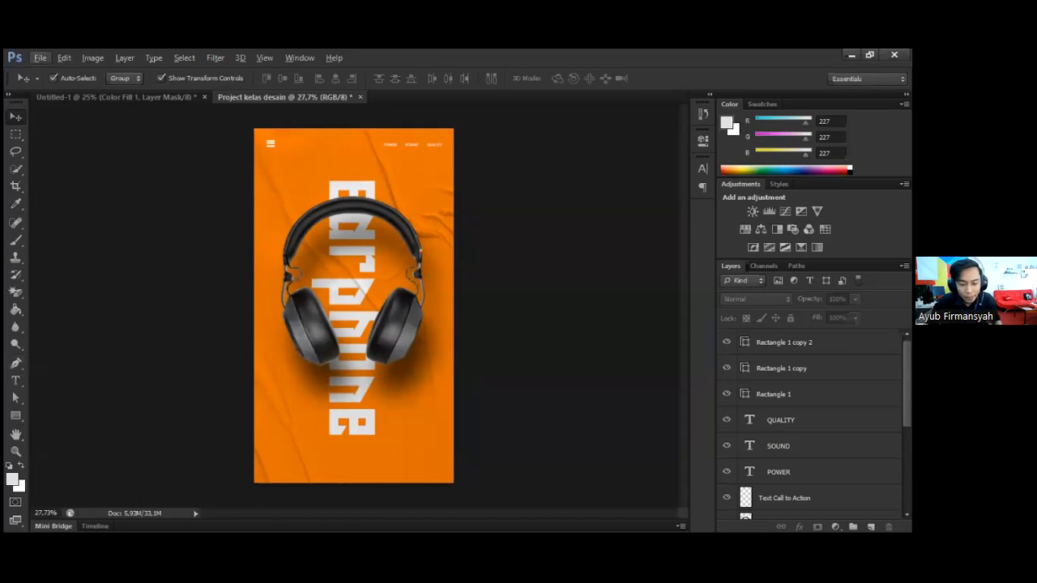
click(16, 415)
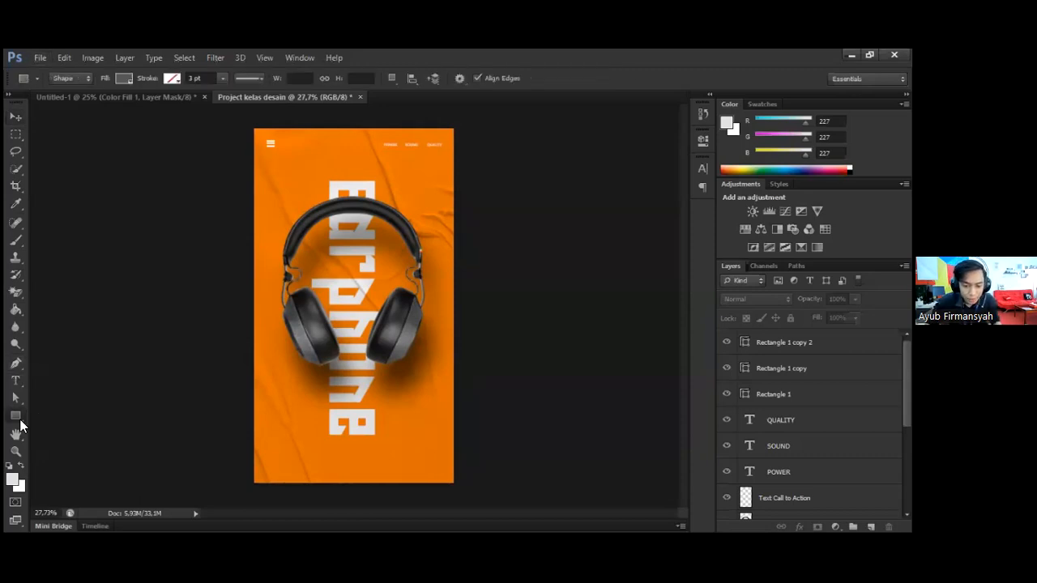
click(20, 419)
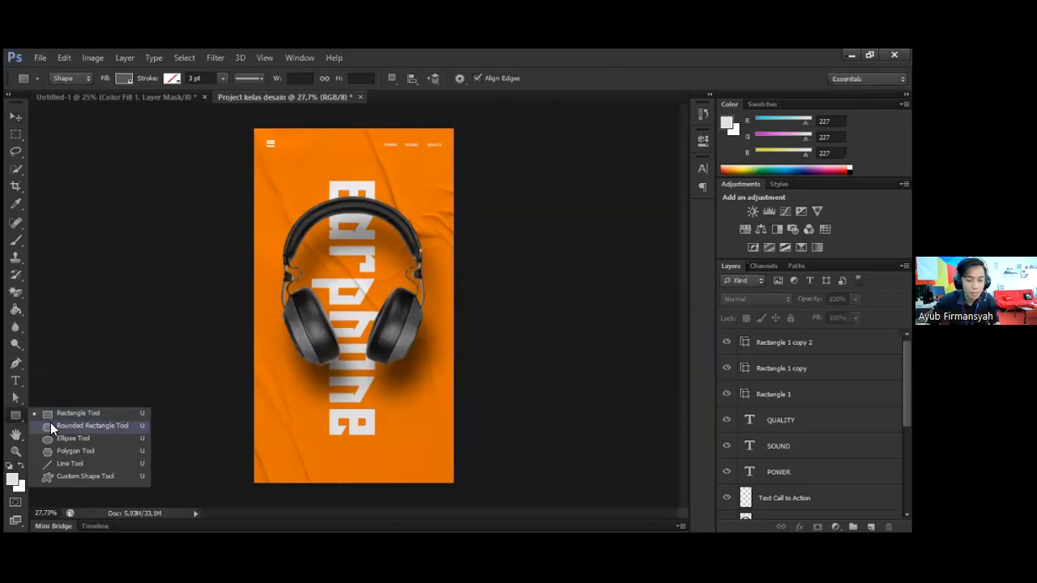
click(50, 422)
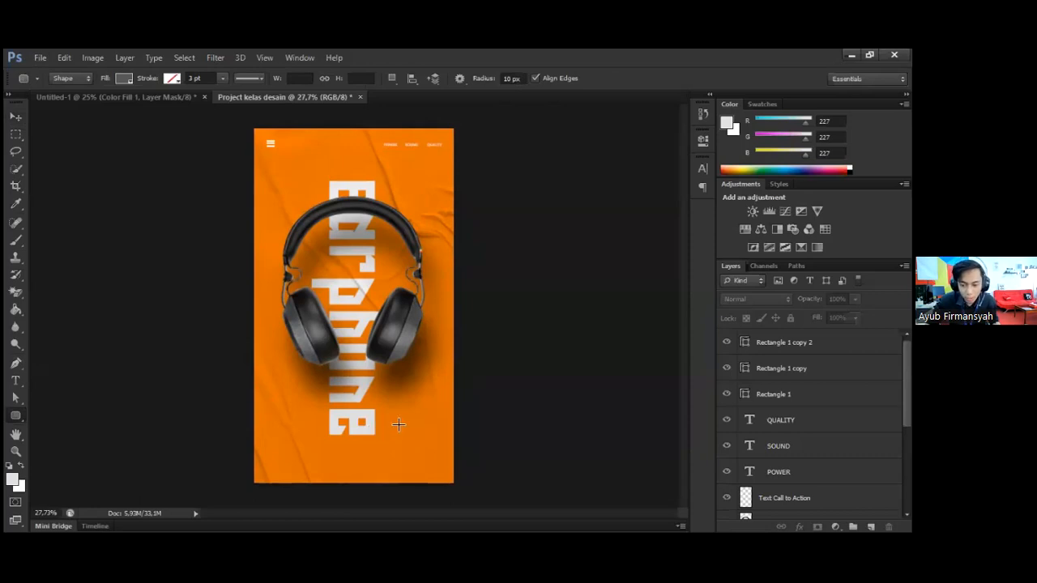
drag(264, 401, 399, 424)
drag(263, 400, 400, 424)
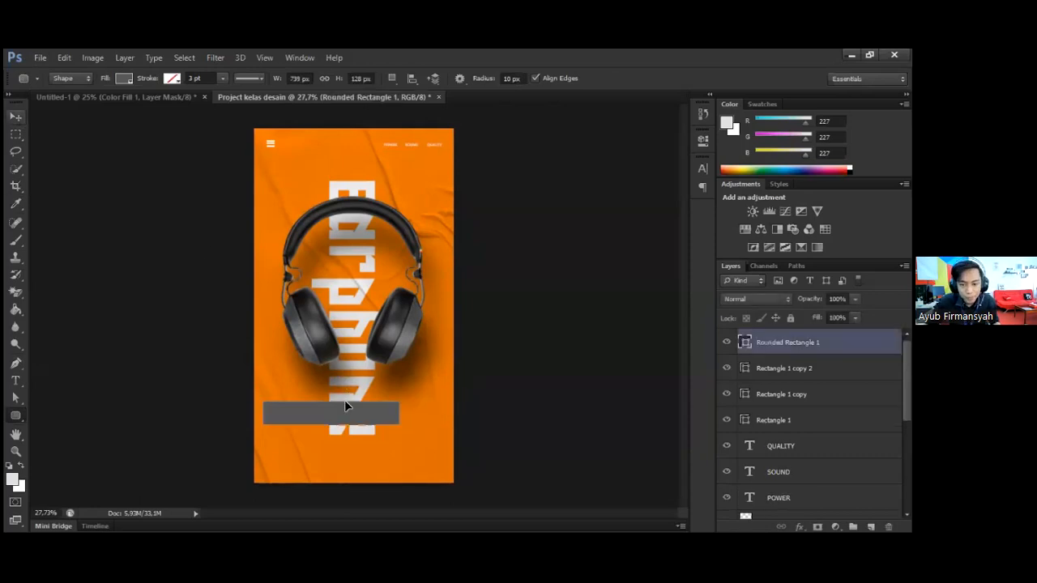
Move the rounded rectangle below the vertical lettering, near the poster's lower edge, and scale it down to about 616 by 107 px
key(v)
scroll(440, 413, up, 1)
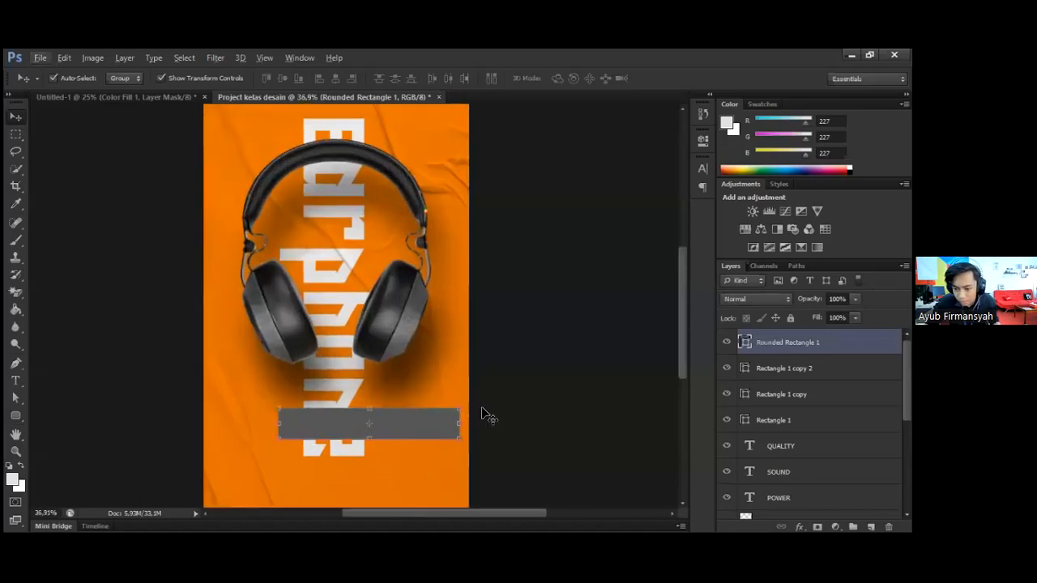
scroll(525, 333, down, 1)
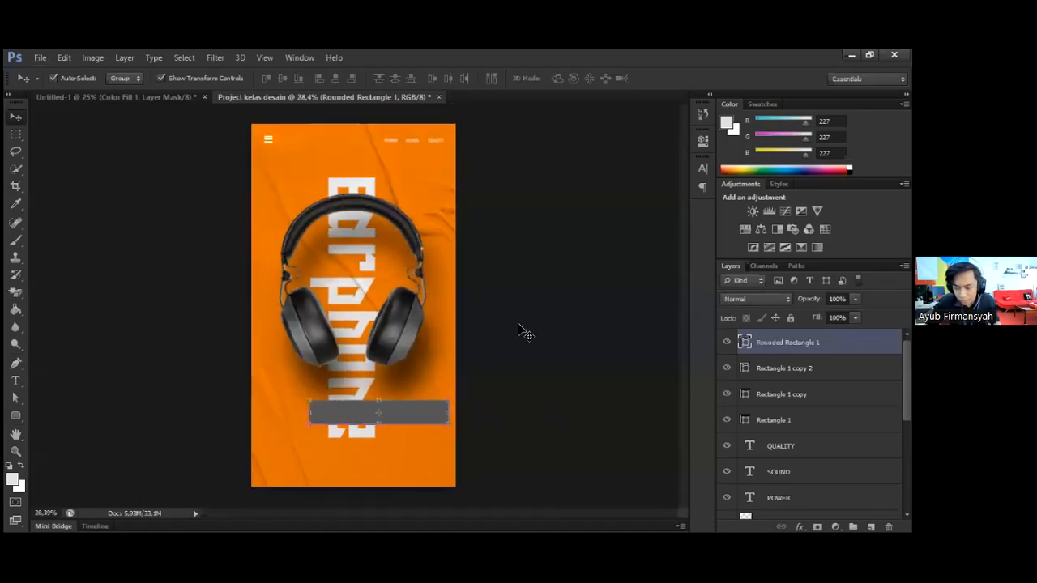
click(506, 382)
click(408, 414)
drag(407, 413, 411, 448)
key(ctrl+t)
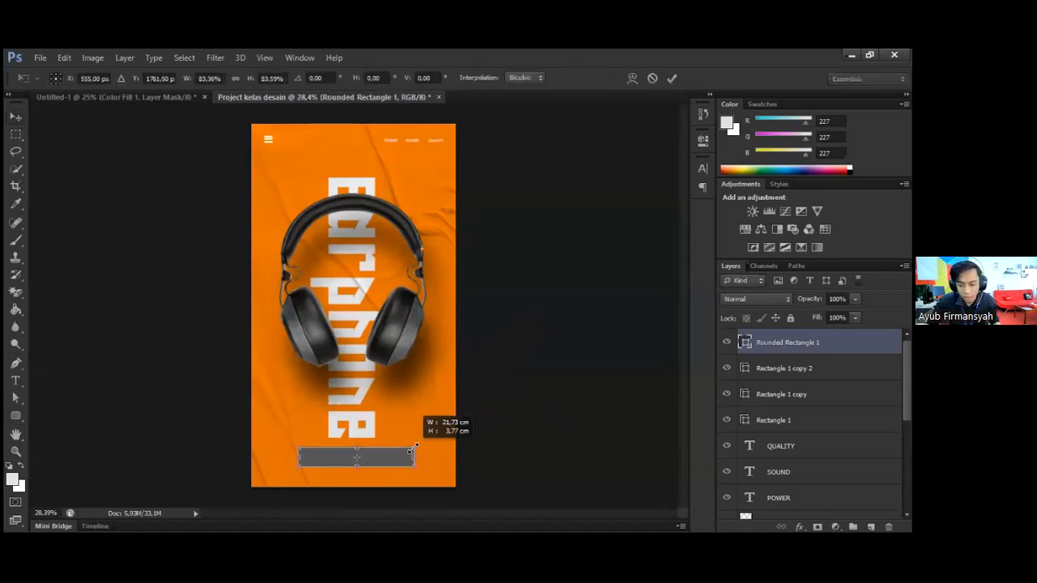
drag(391, 462, 387, 461)
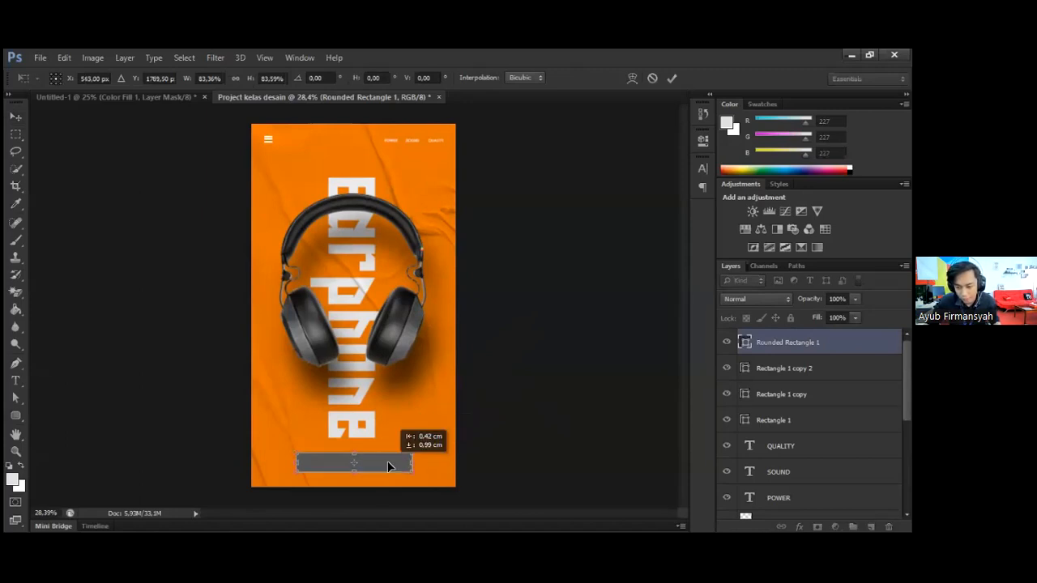
click(673, 77)
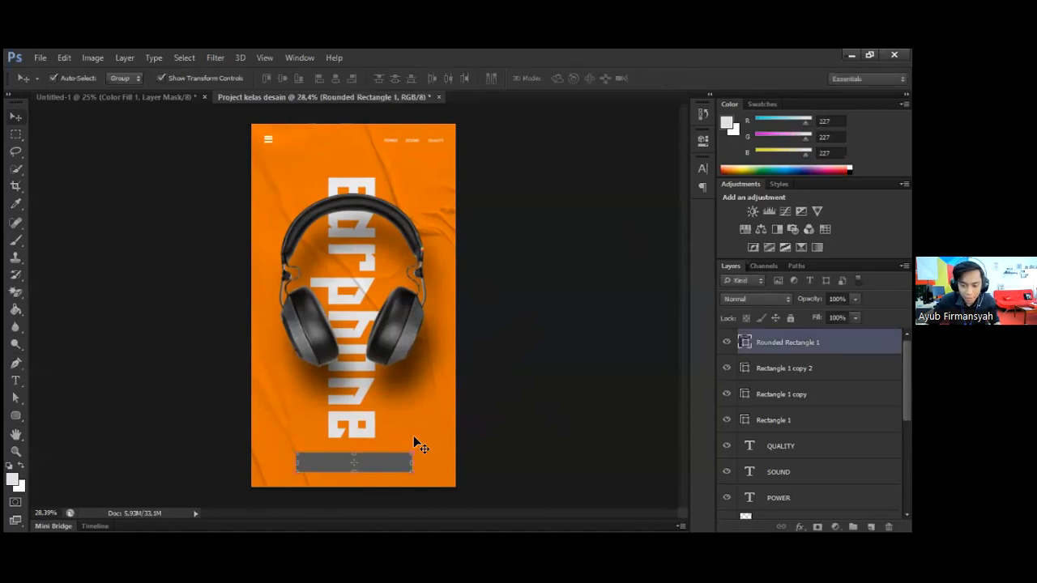
Change the rounded rectangle's fill colour to black
click(16, 415)
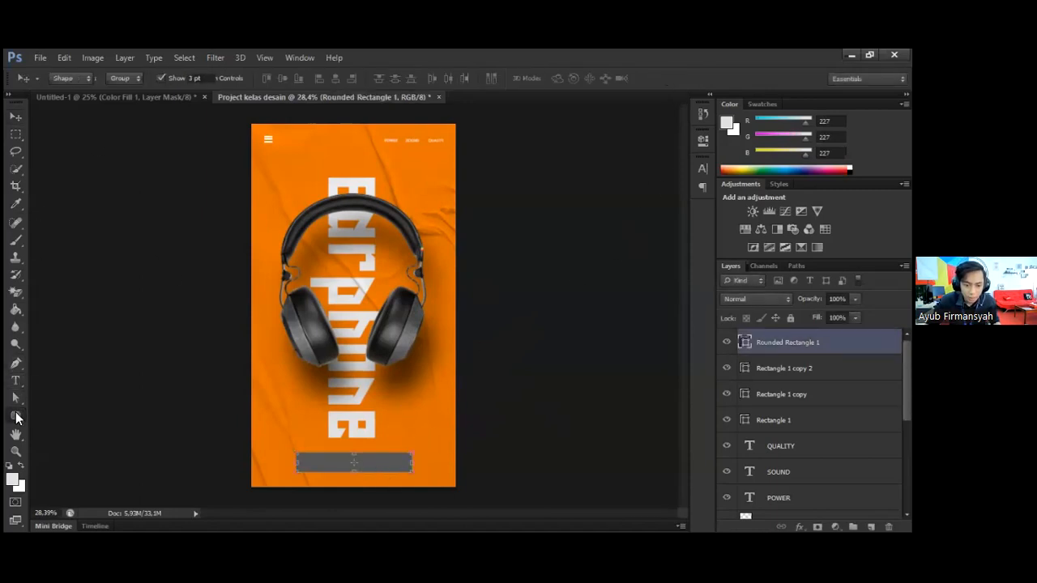
click(124, 77)
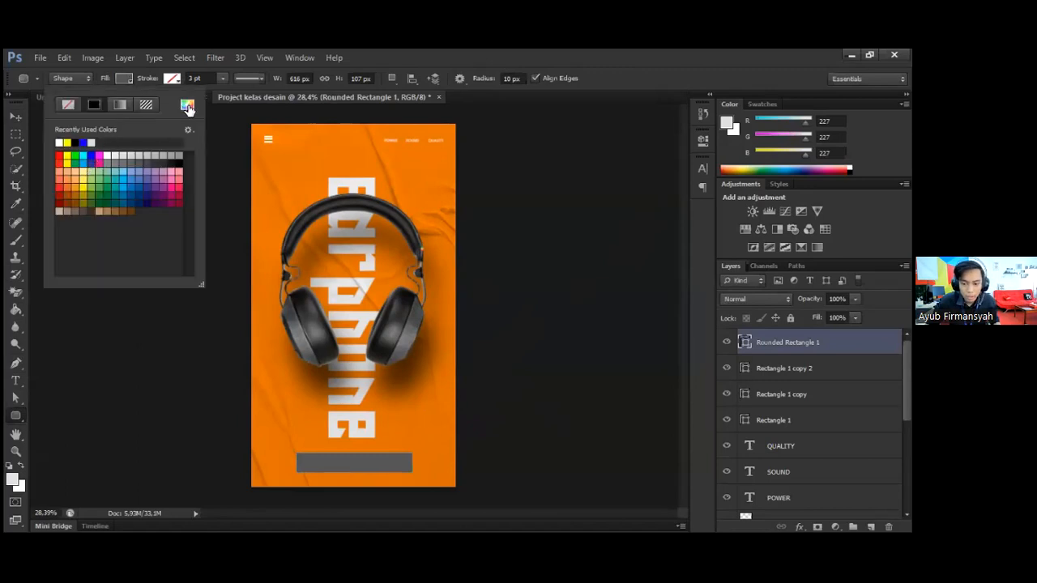
click(82, 142)
click(19, 122)
click(162, 299)
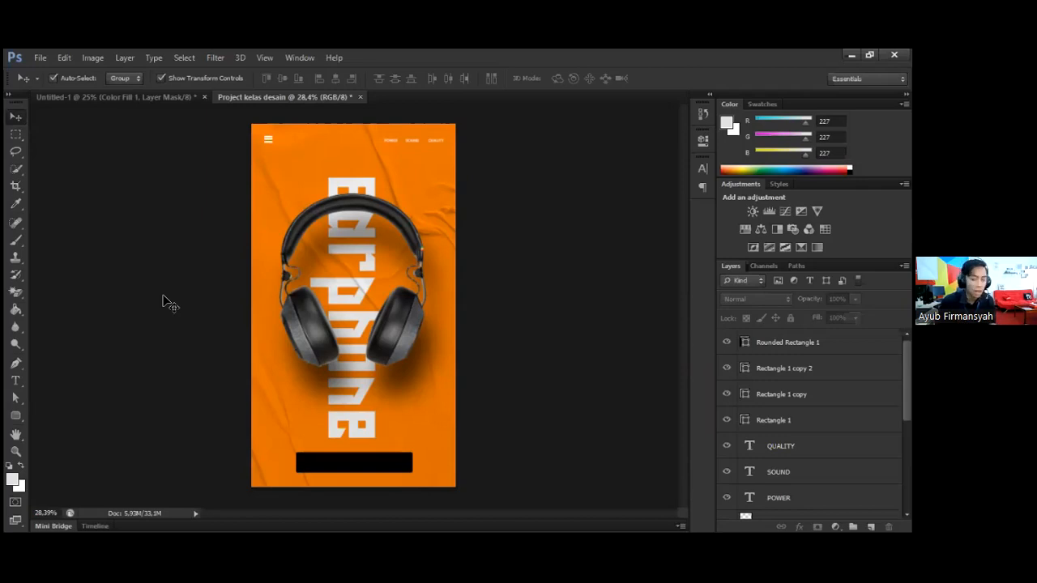
Shrink the black rounded rectangle a little more around its centre
click(393, 463)
click(474, 432)
click(398, 455)
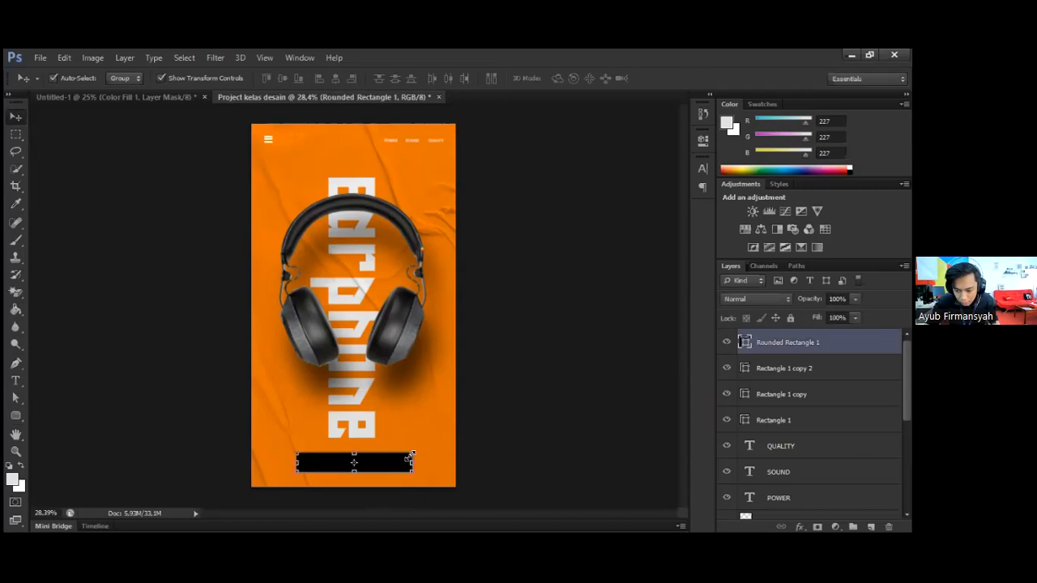
key(ctrl+t)
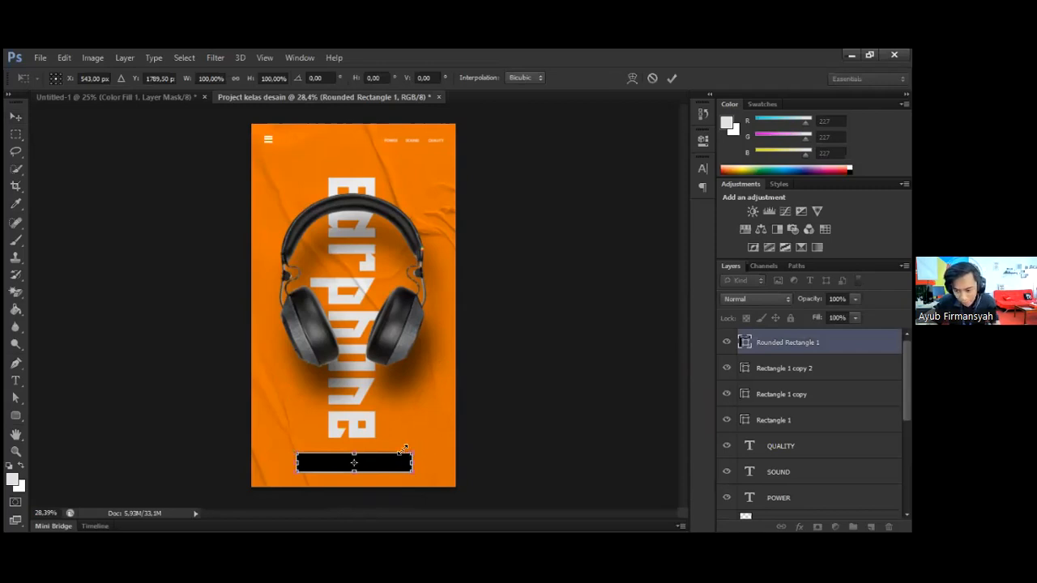
click(672, 78)
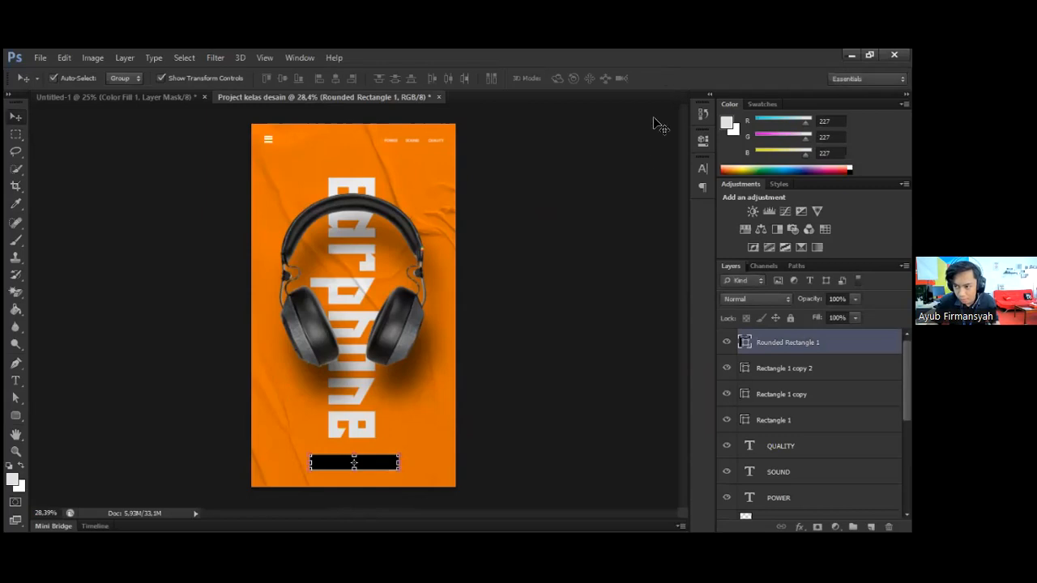
click(591, 240)
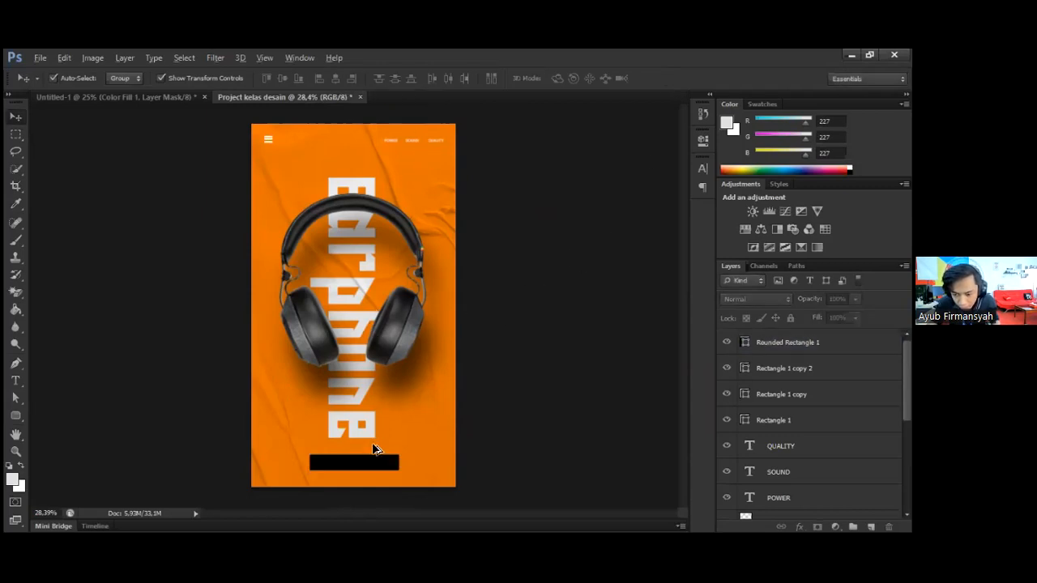
scroll(373, 446, up, 2)
drag(373, 444, 372, 331)
scroll(386, 393, down, 2)
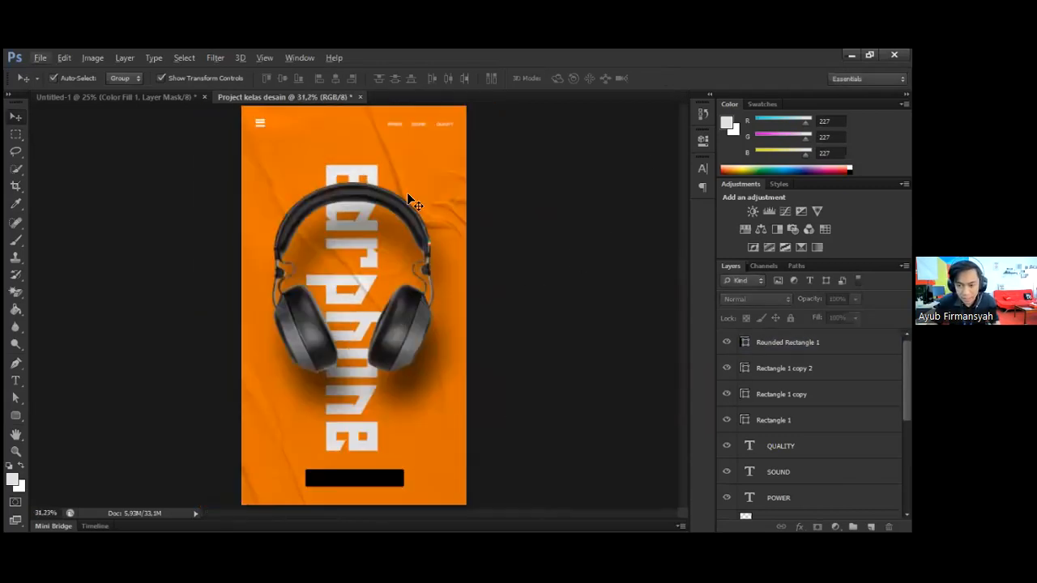
scroll(405, 162, up, 1)
scroll(113, 358, down, 1)
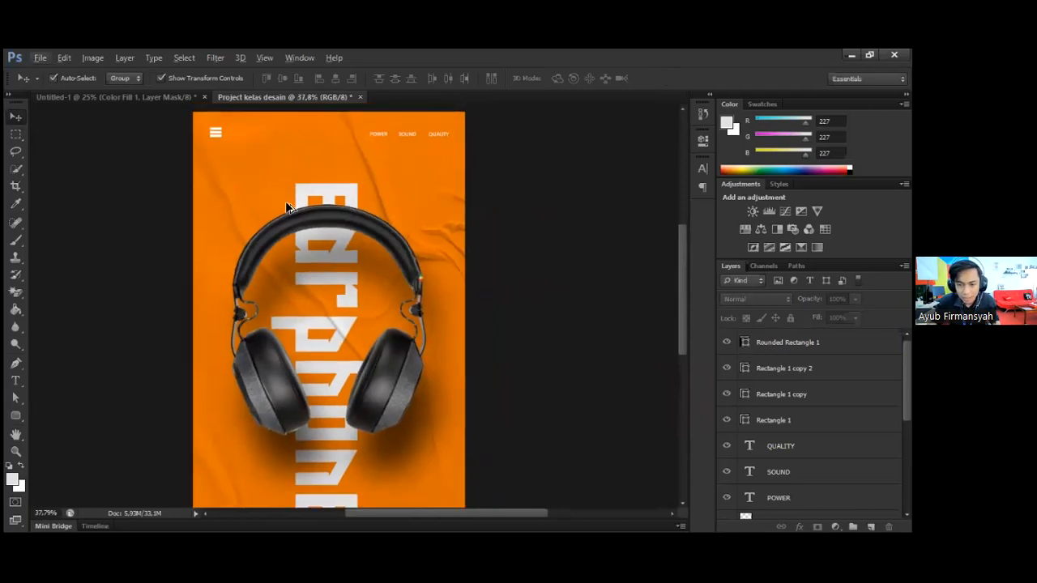
scroll(364, 145, down, 1)
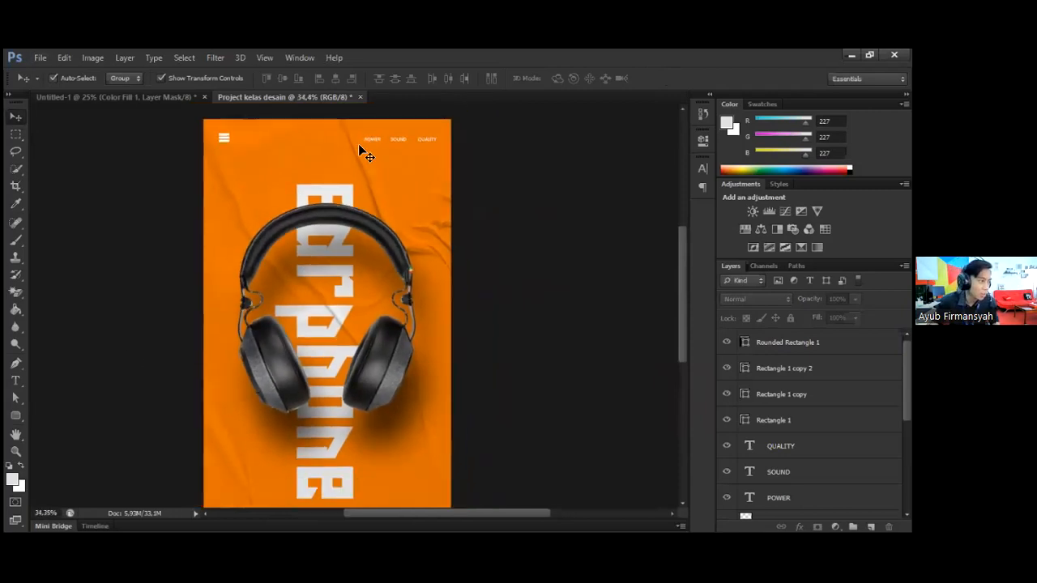
Add a white BUY NOW text in Poppins Regular on the orange area beside the lower end of the vertical lettering
click(15, 380)
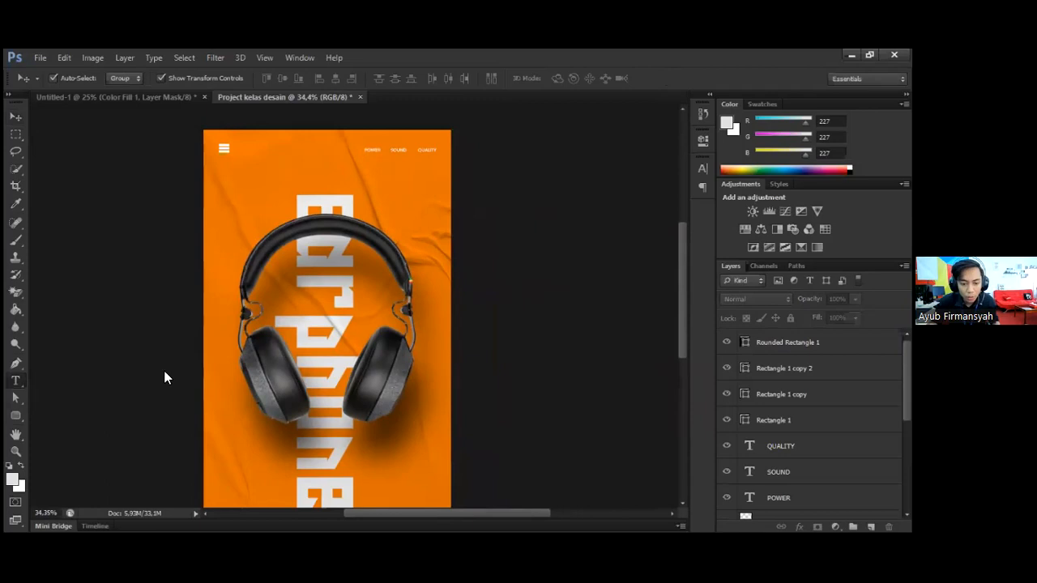
scroll(292, 408, down, 1)
scroll(348, 437, up, 4)
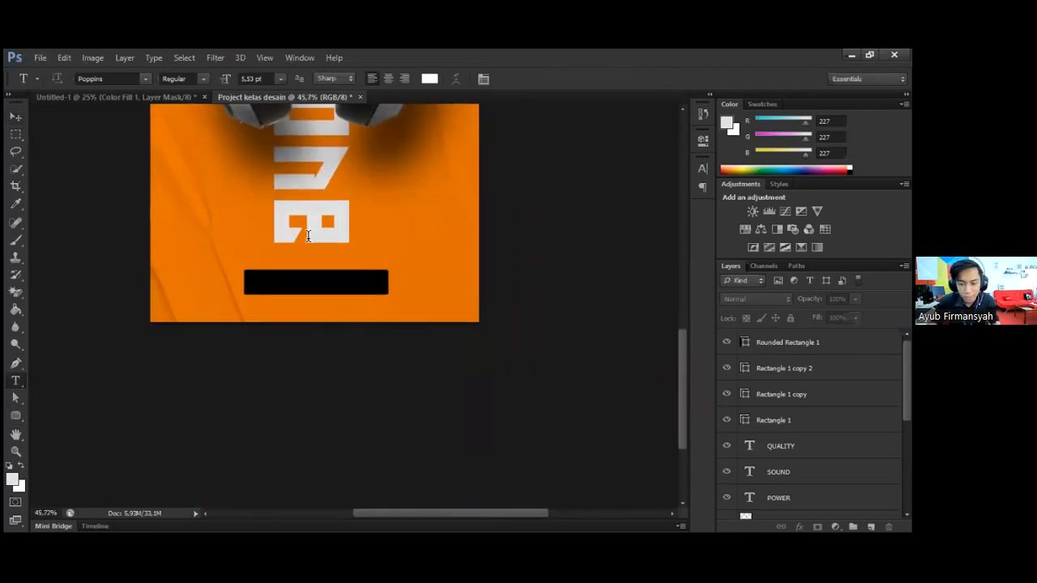
scroll(243, 267, up, 1)
click(178, 235)
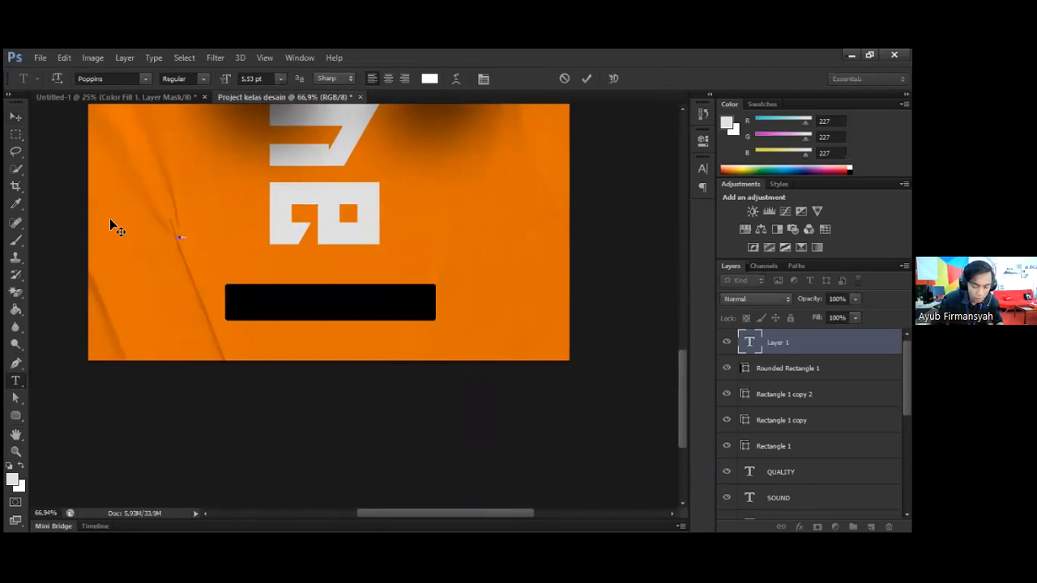
click(16, 116)
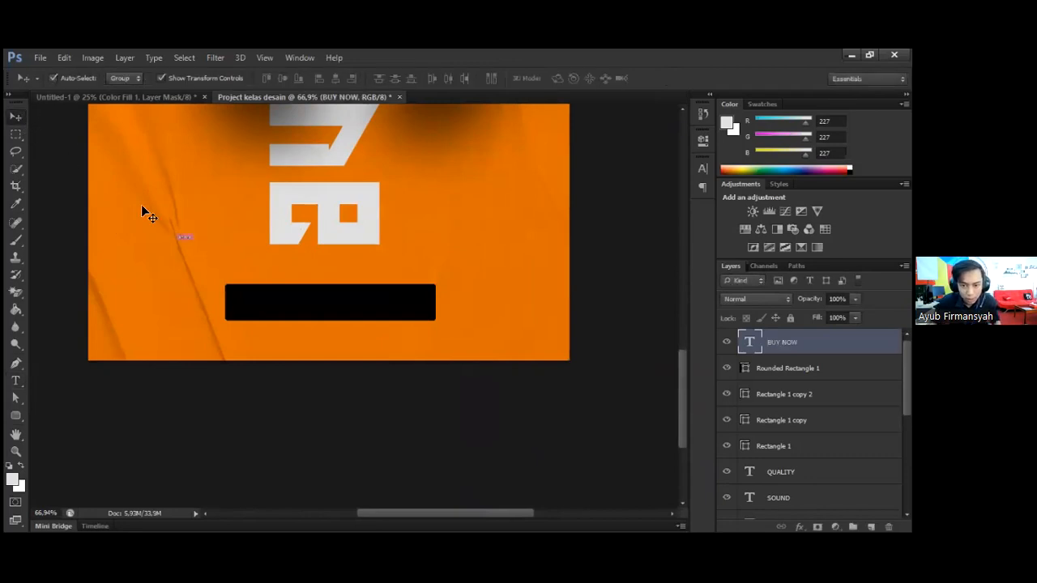
Enlarge the BUY NOW text and place it in the middle of the black rounded rectangle
key(ctrl+t)
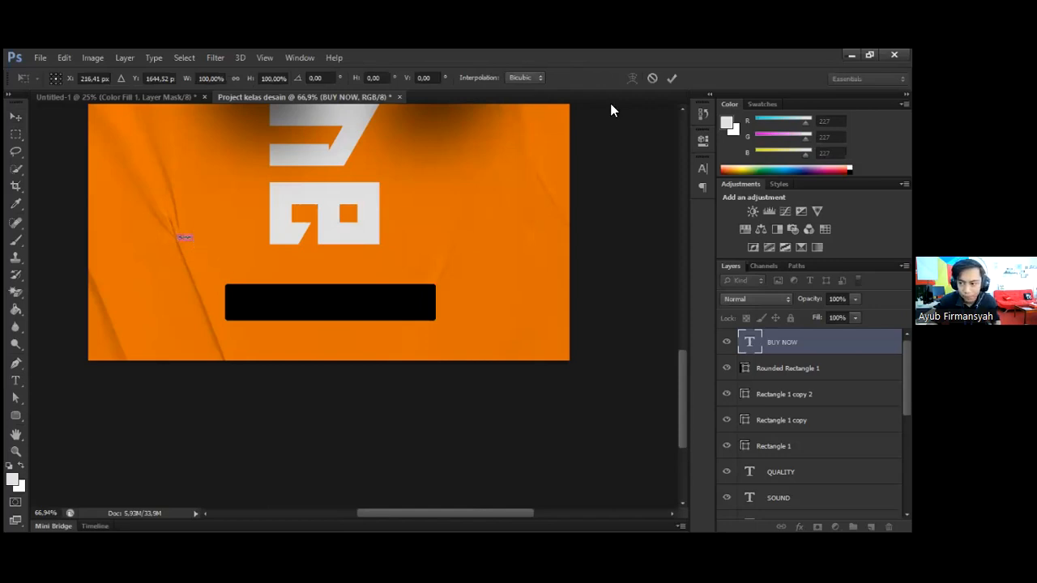
key(Return)
drag(171, 237, 355, 298)
key(ctrl+t)
key(Return)
click(600, 180)
click(347, 306)
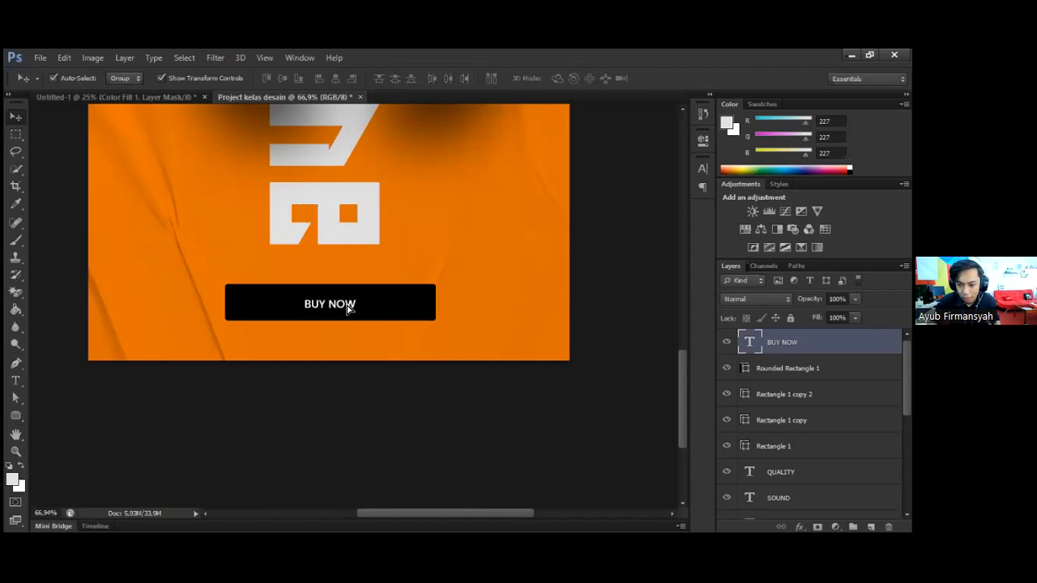
shift+click(397, 312)
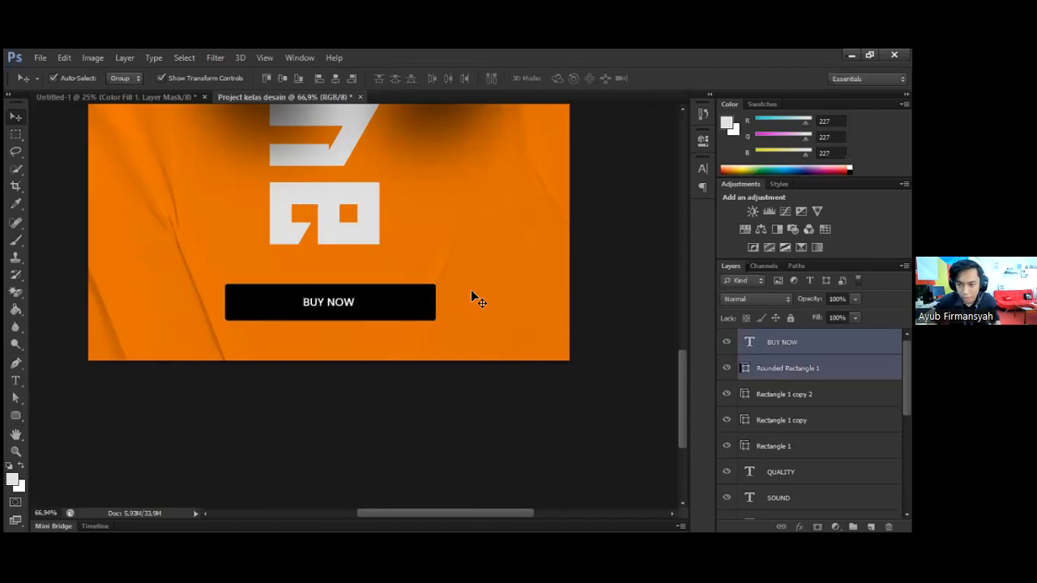
Shift the BUY NOW text off-centre toward the right end of the black rounded rectangle
click(349, 302)
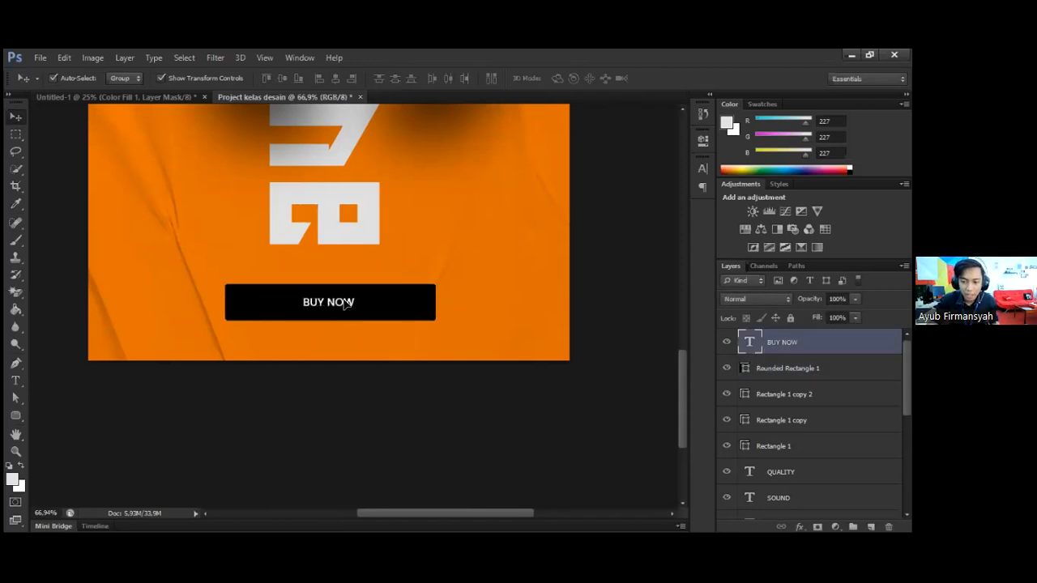
drag(384, 280, 383, 279)
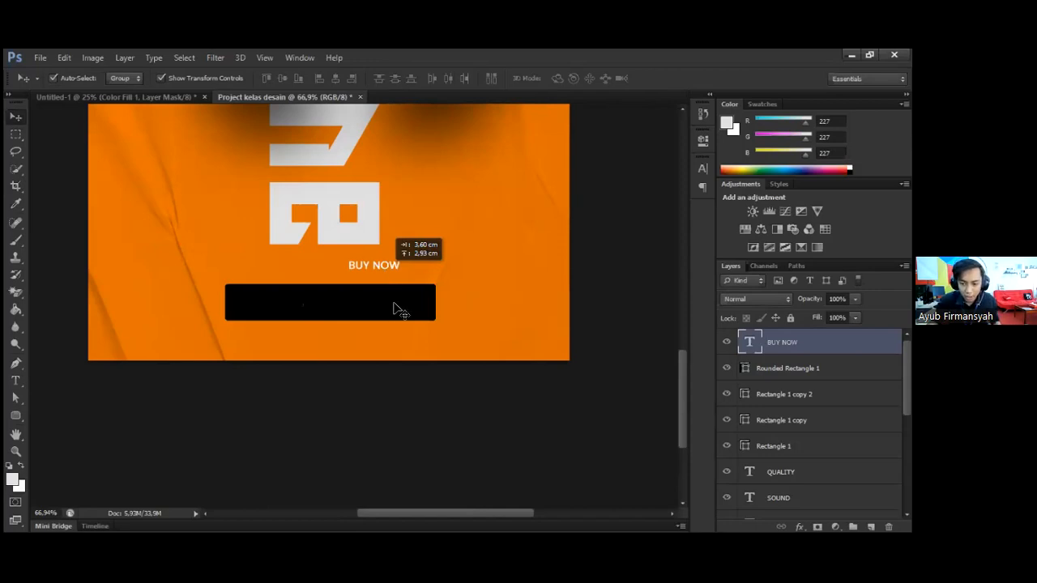
drag(393, 304, 396, 304)
click(451, 296)
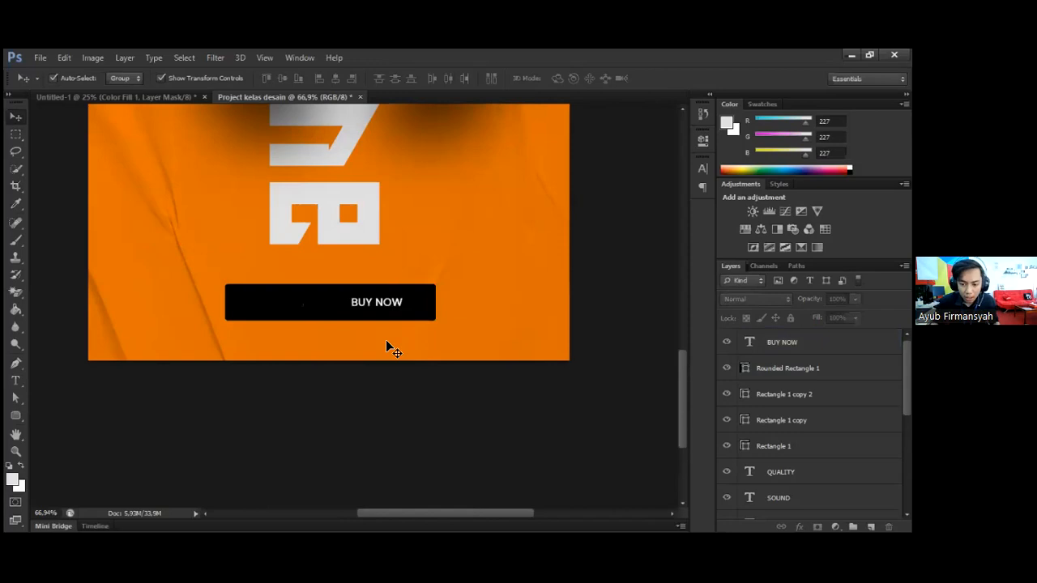
click(283, 310)
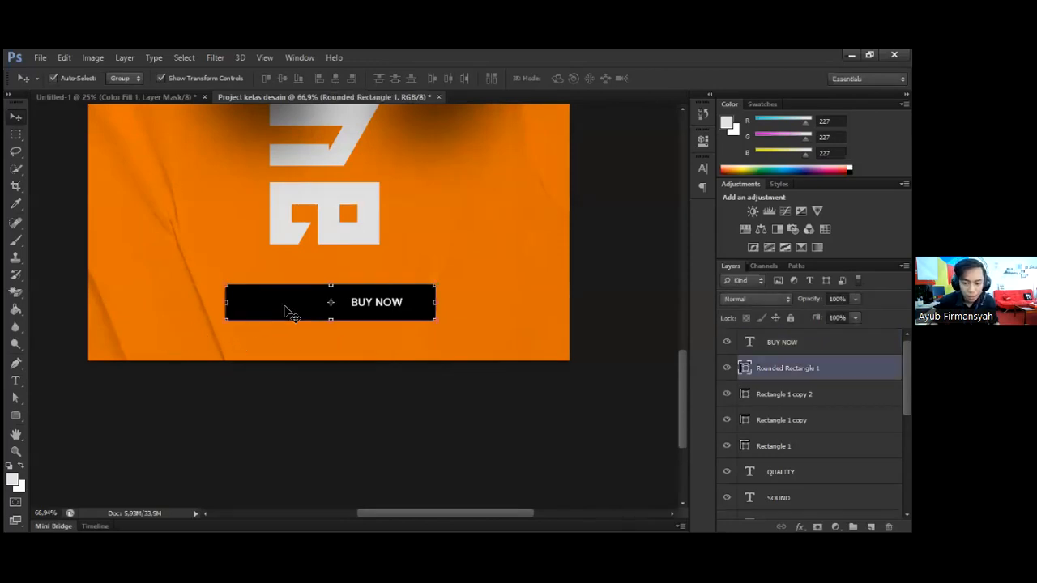
click(322, 360)
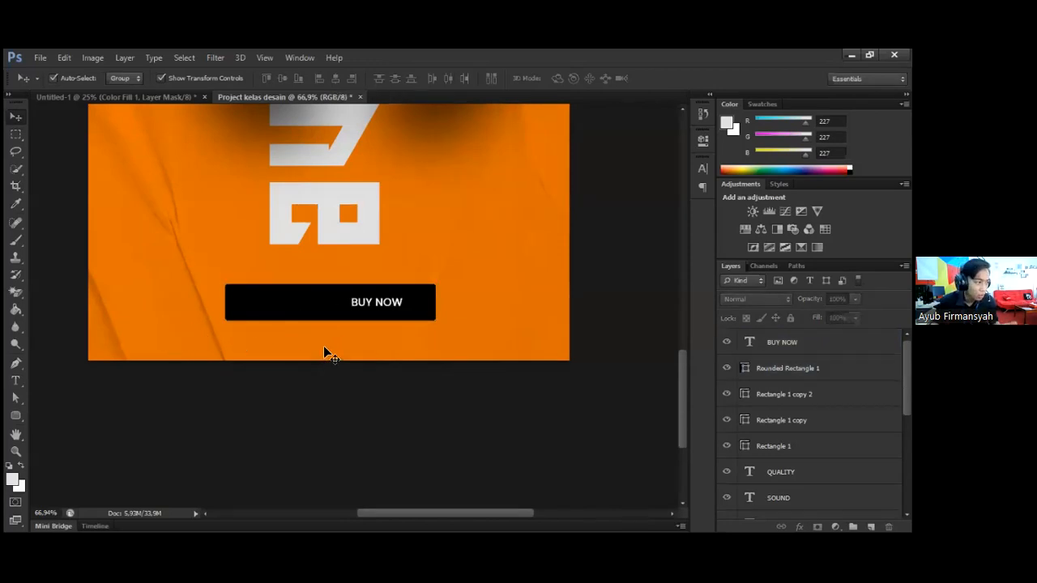
click(450, 327)
click(478, 334)
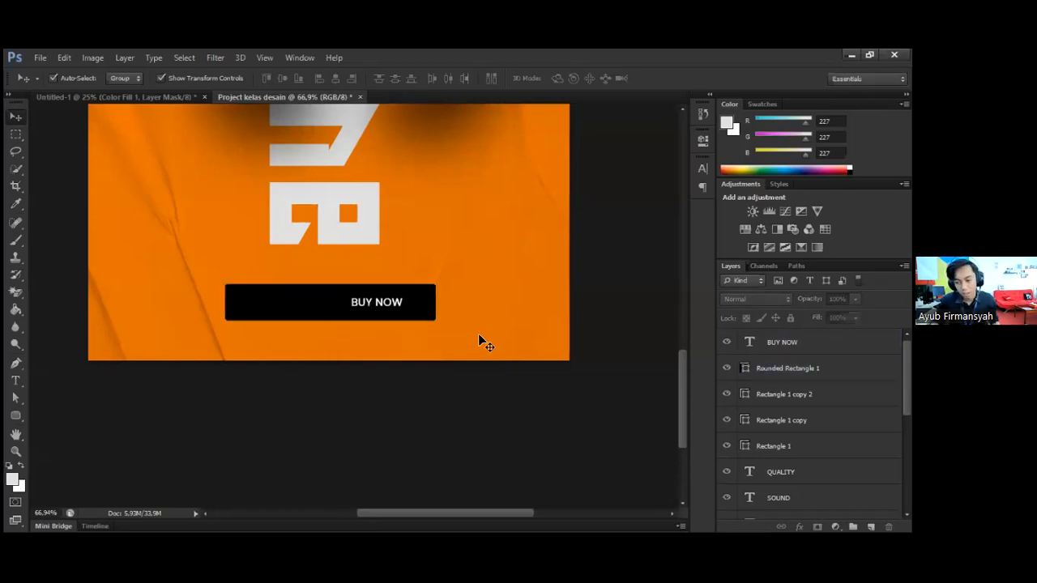
Select the BUY NOW text together with the black rounded rectangle and align their horizontal centres
click(260, 288)
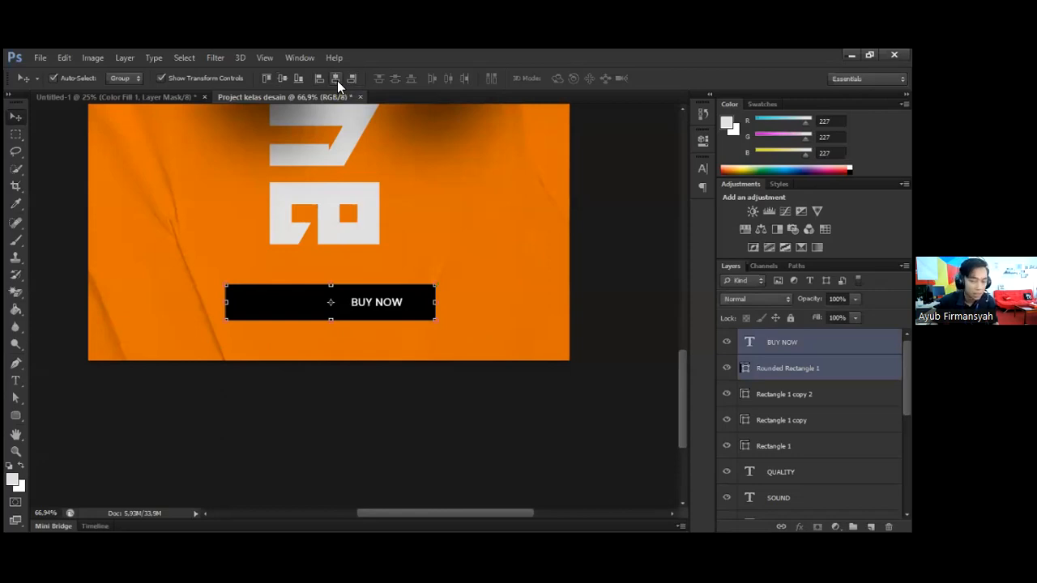
click(483, 320)
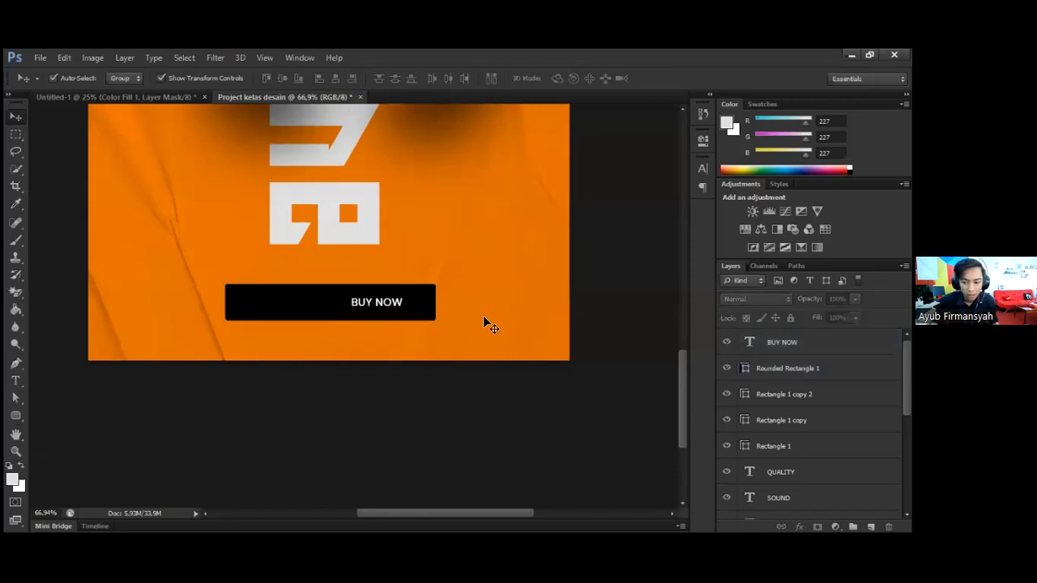
drag(488, 342, 317, 241)
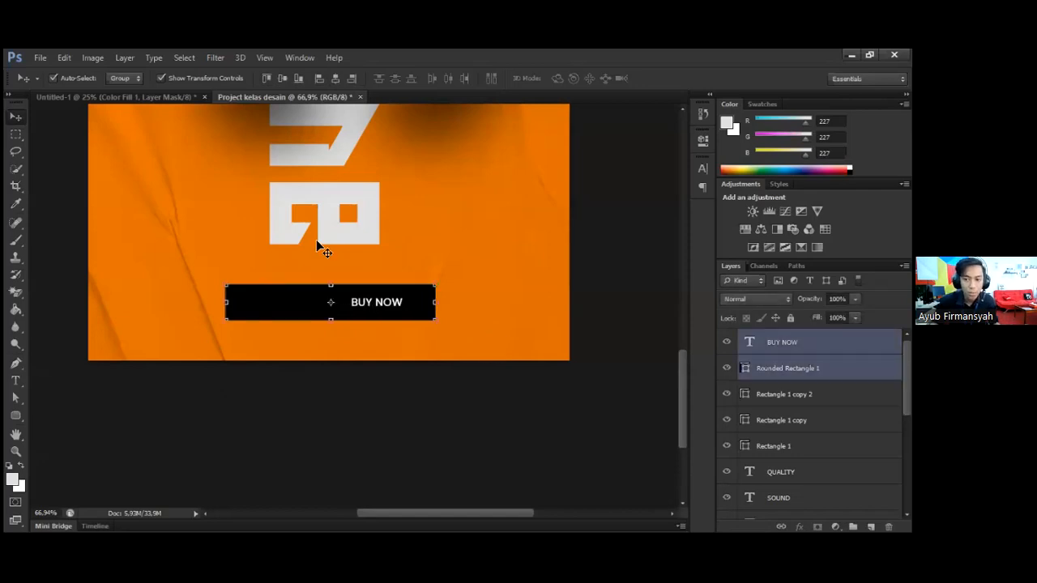
click(336, 80)
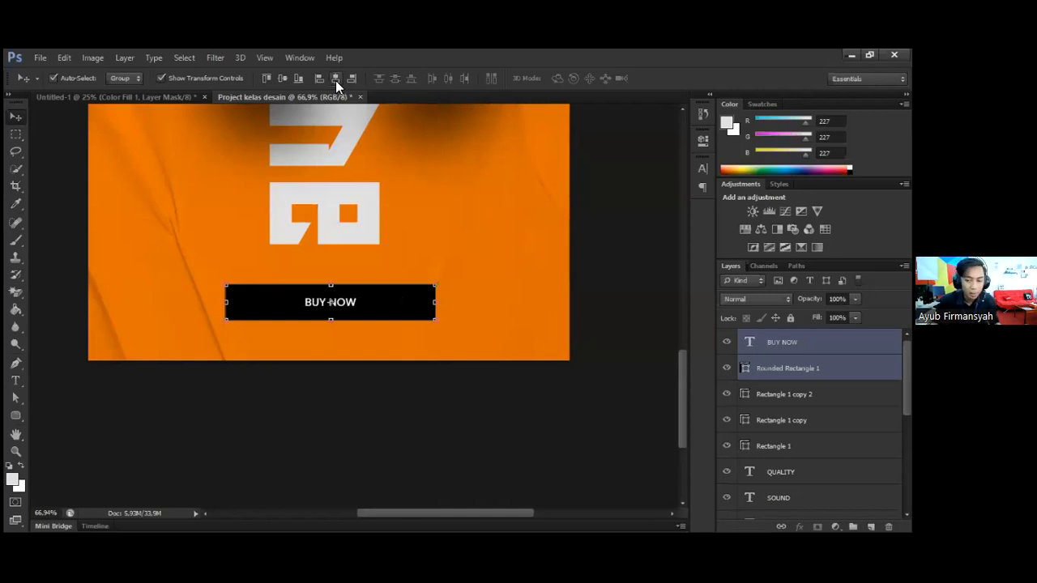
click(482, 224)
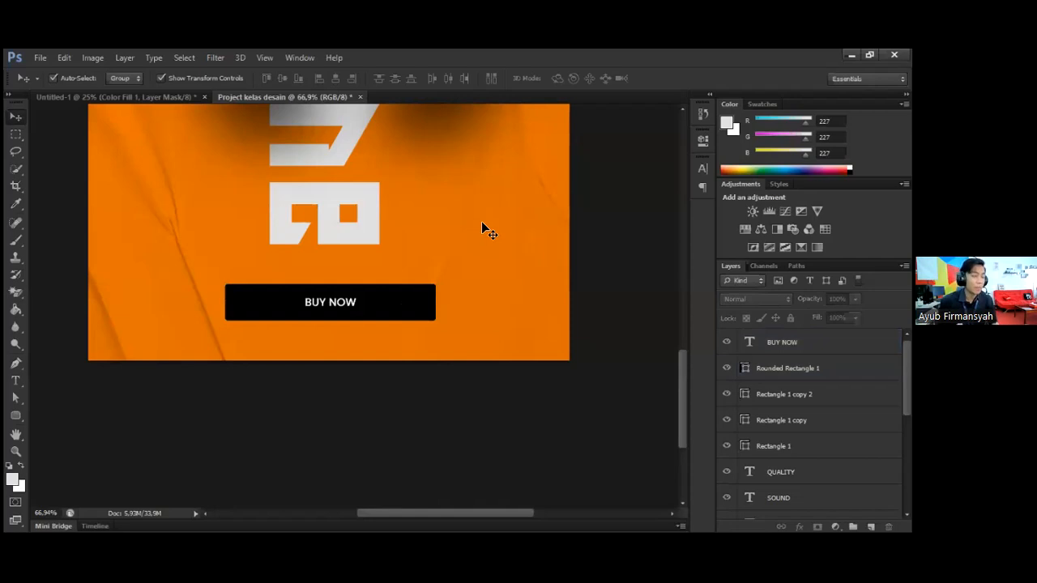
key(alt)
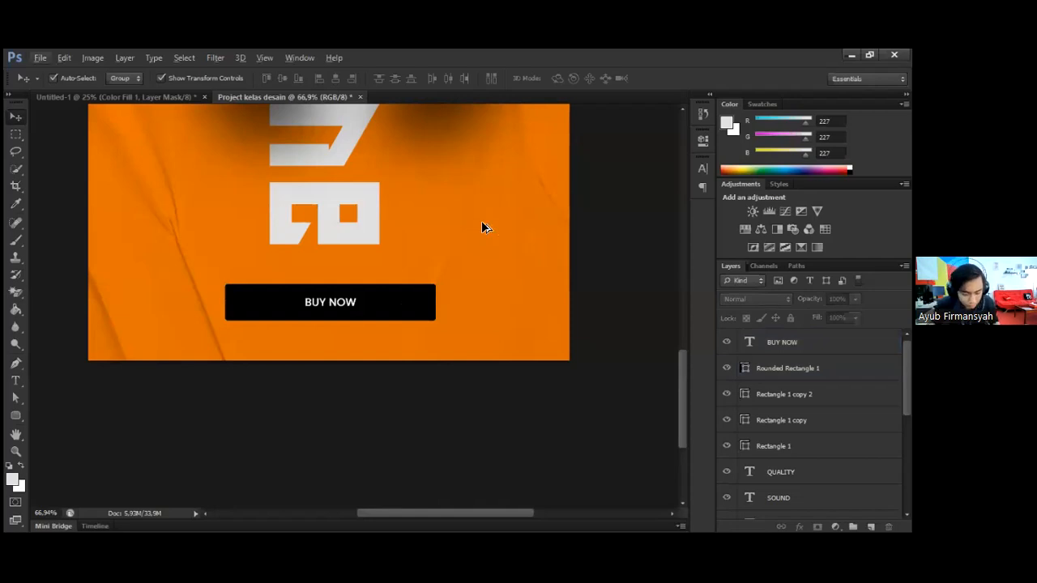
key(alt)
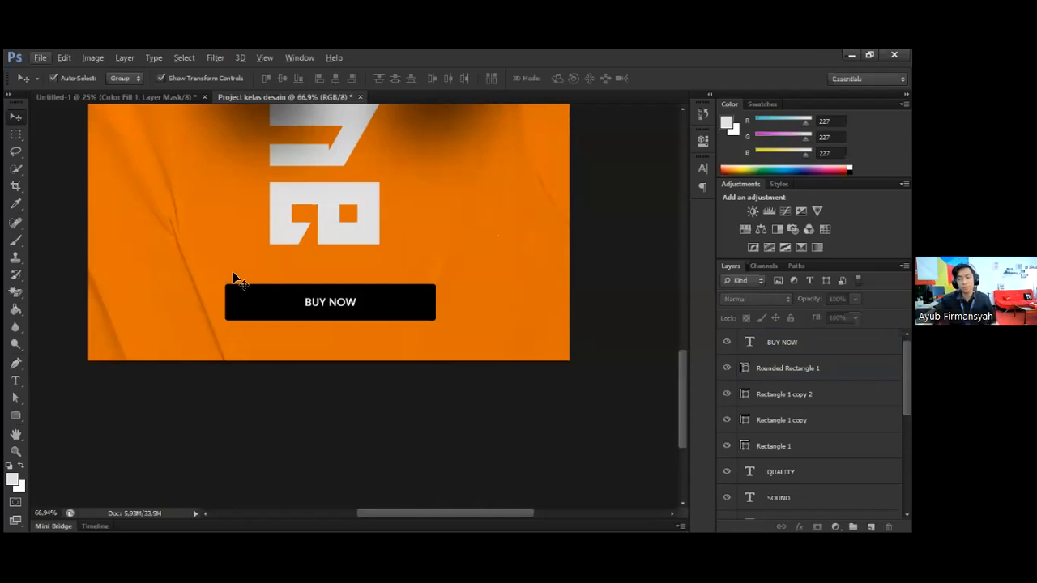
key(alt)
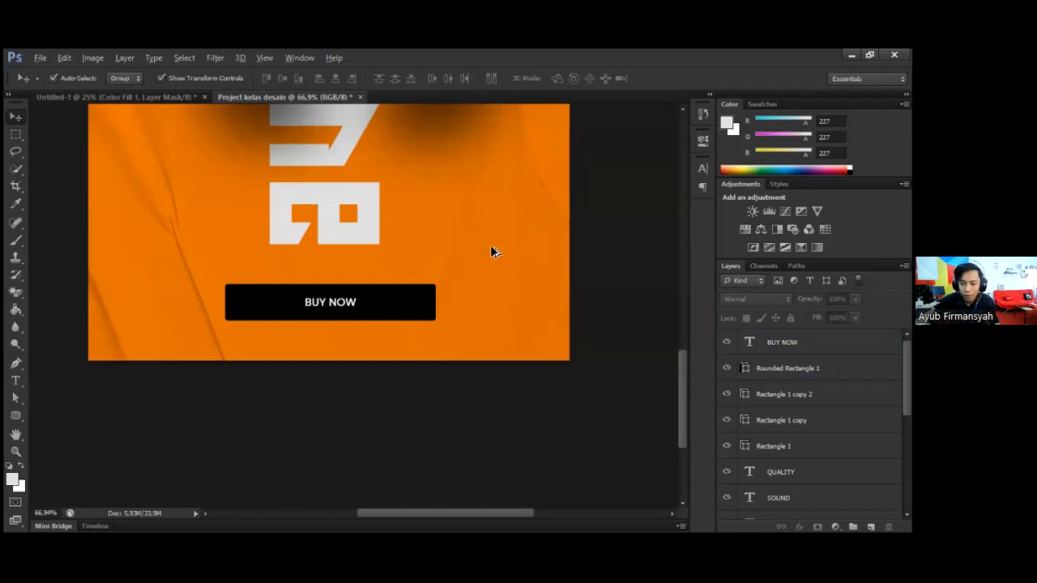
scroll(492, 253, down, 4)
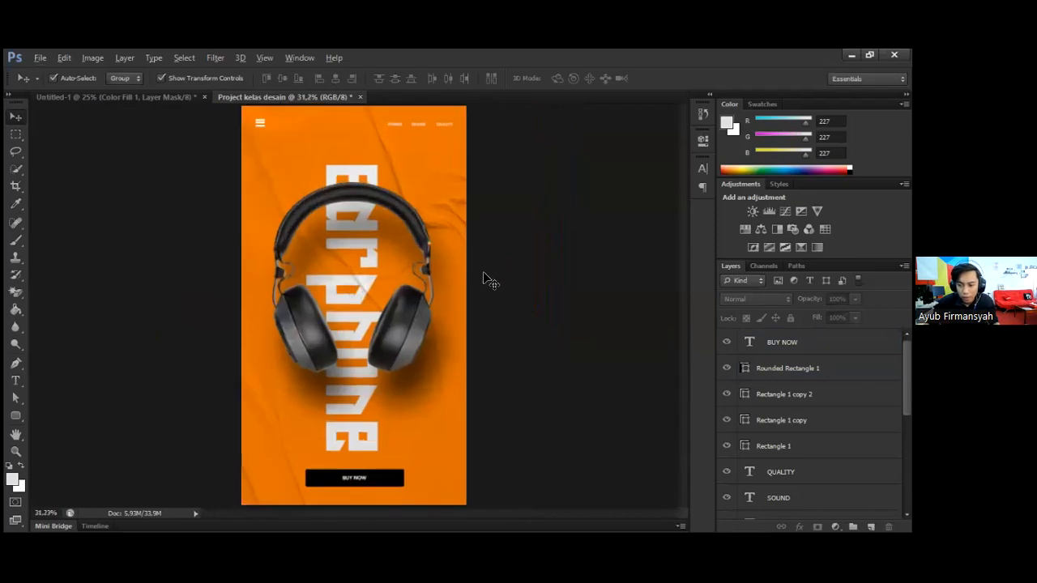
key(alt)
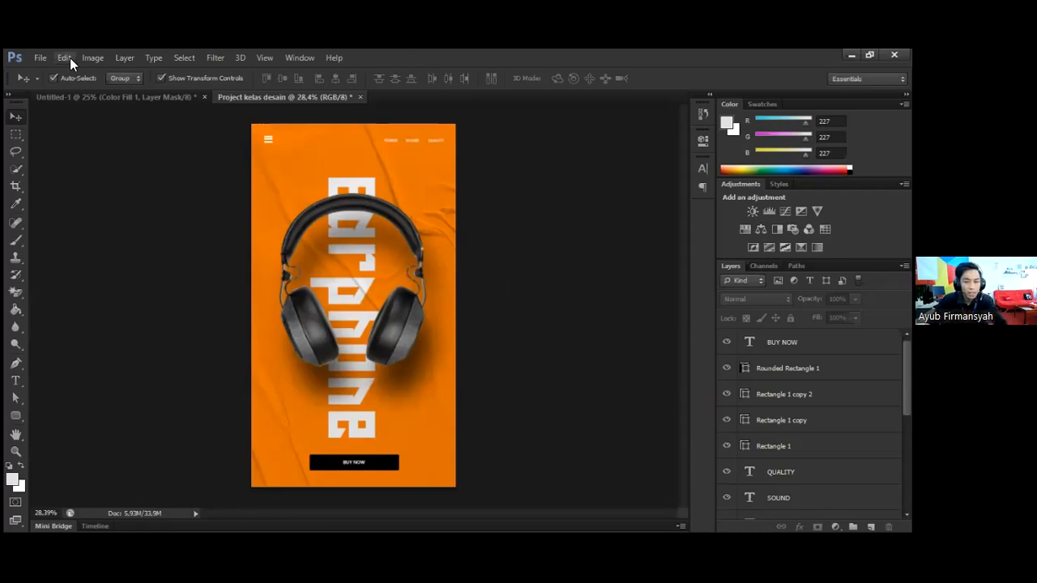
click(36, 57)
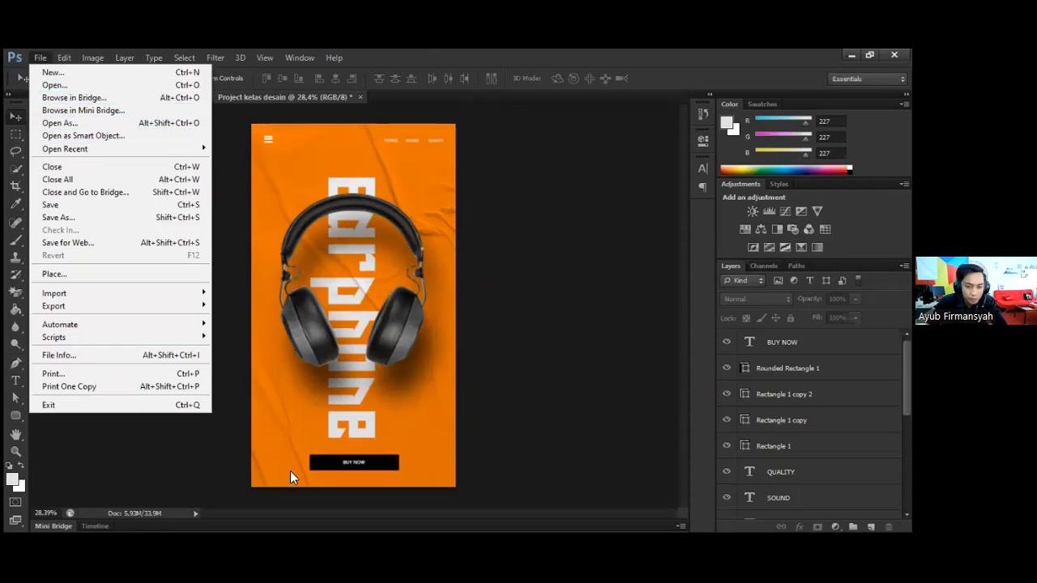
mouse_move(73, 308)
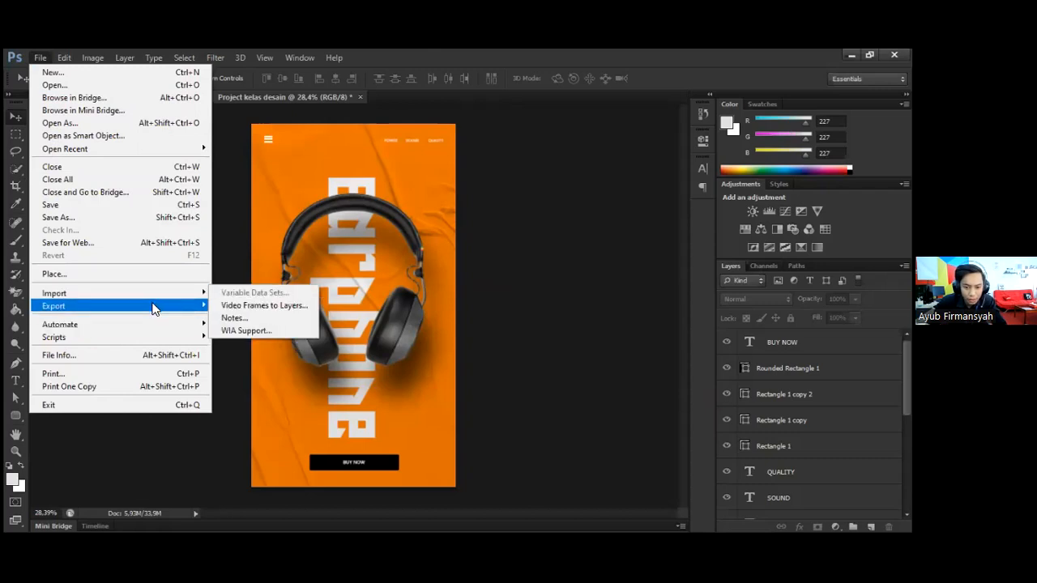
mouse_move(154, 307)
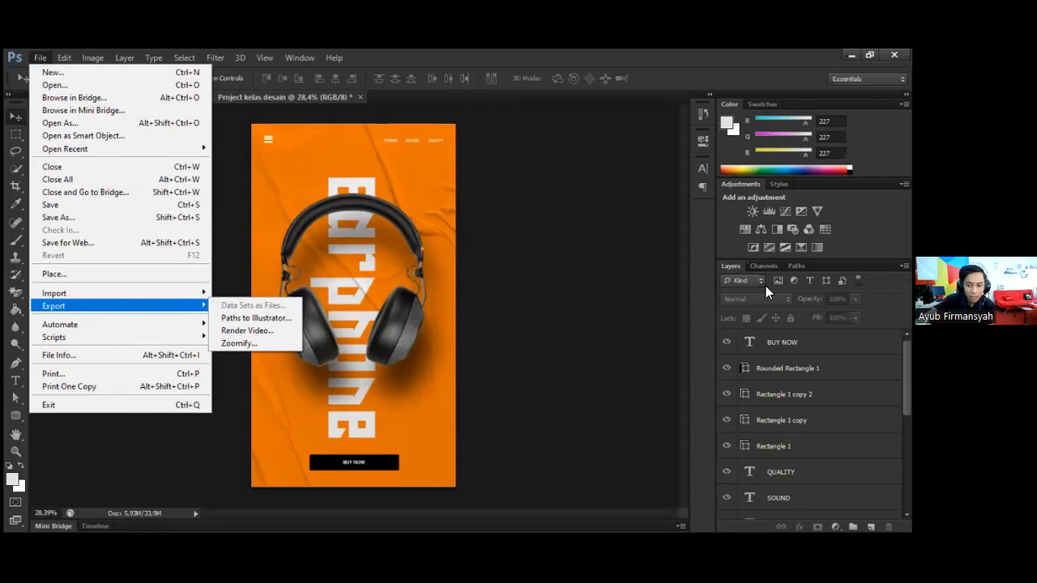
click(324, 285)
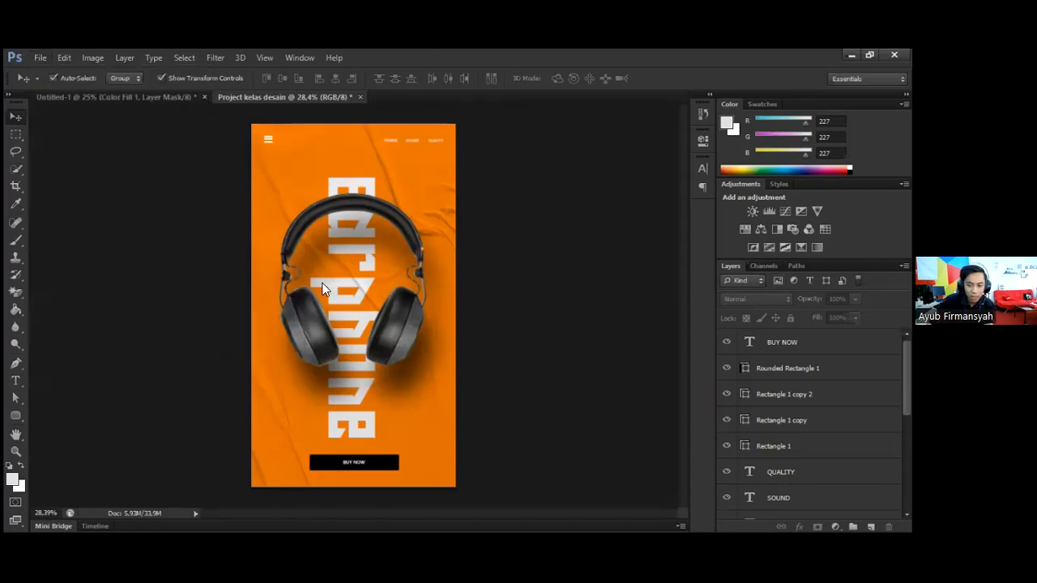
Start saving a copy of the poster in JPEG format under the name Project kelas desain.jpg
click(44, 55)
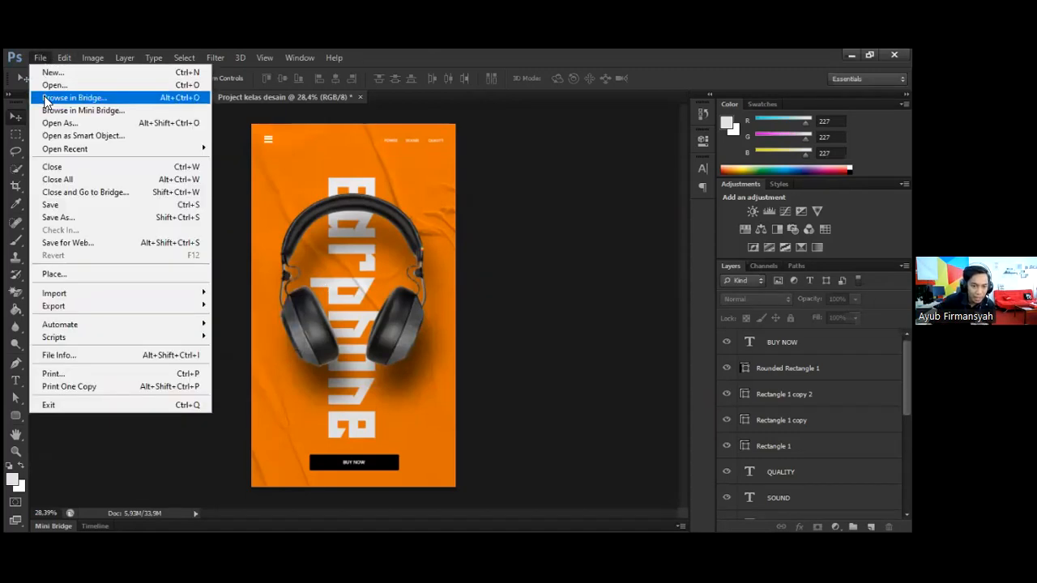
click(58, 216)
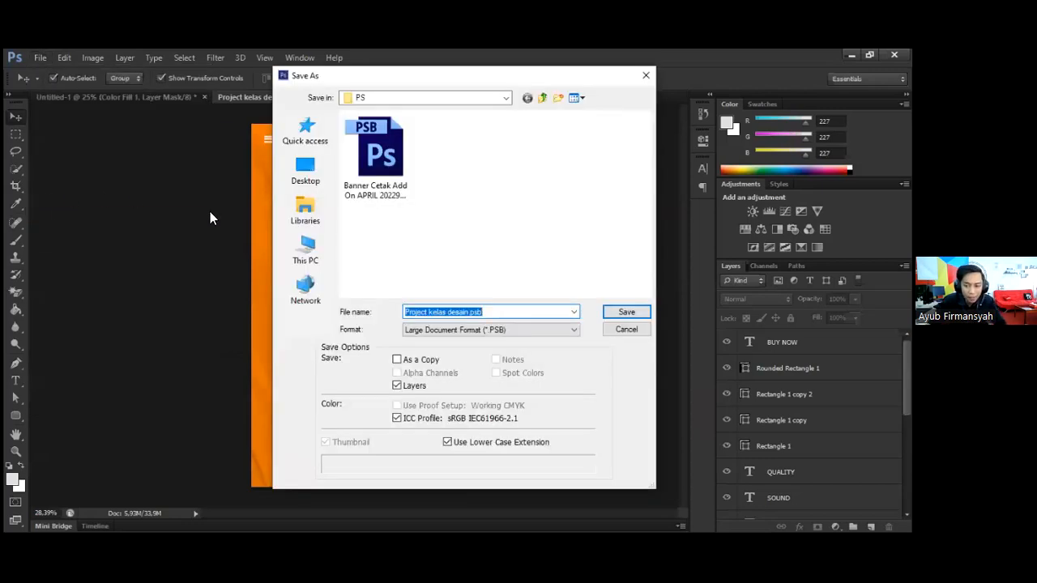
click(565, 330)
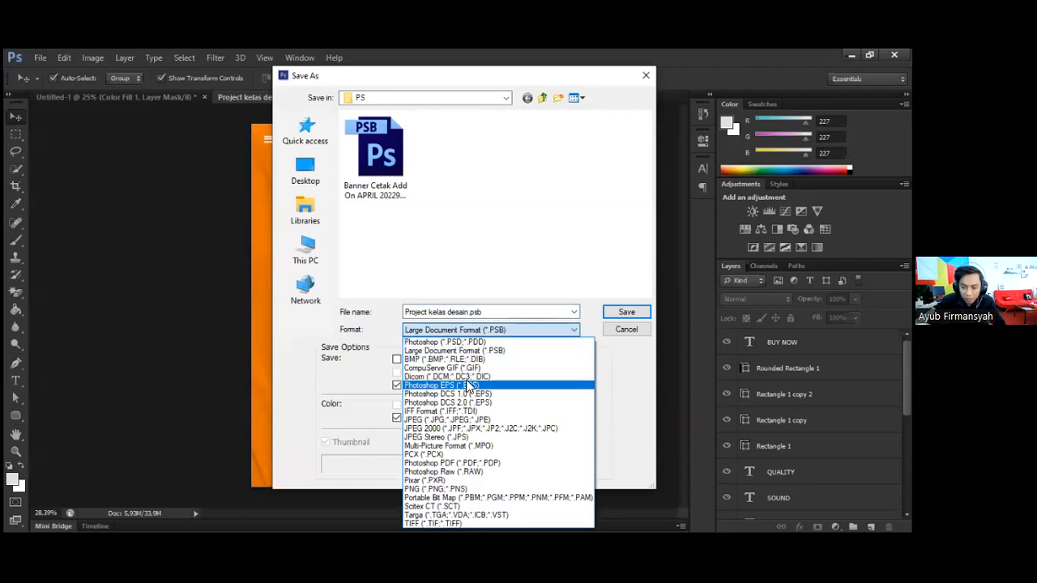
click(445, 420)
click(444, 312)
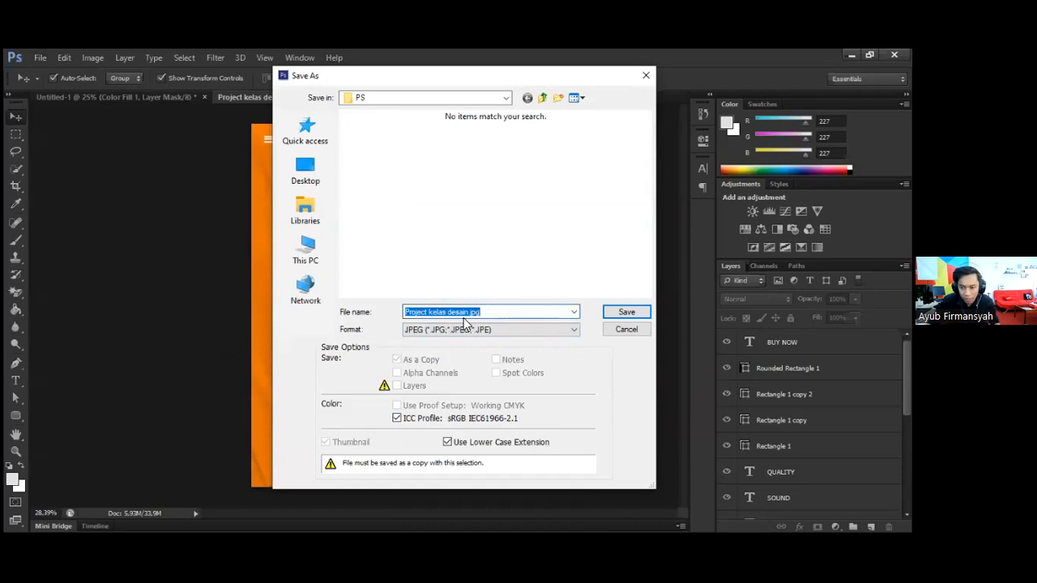
Choose the Downloads folder on This PC as the destination and save the JPEG copy there
click(308, 244)
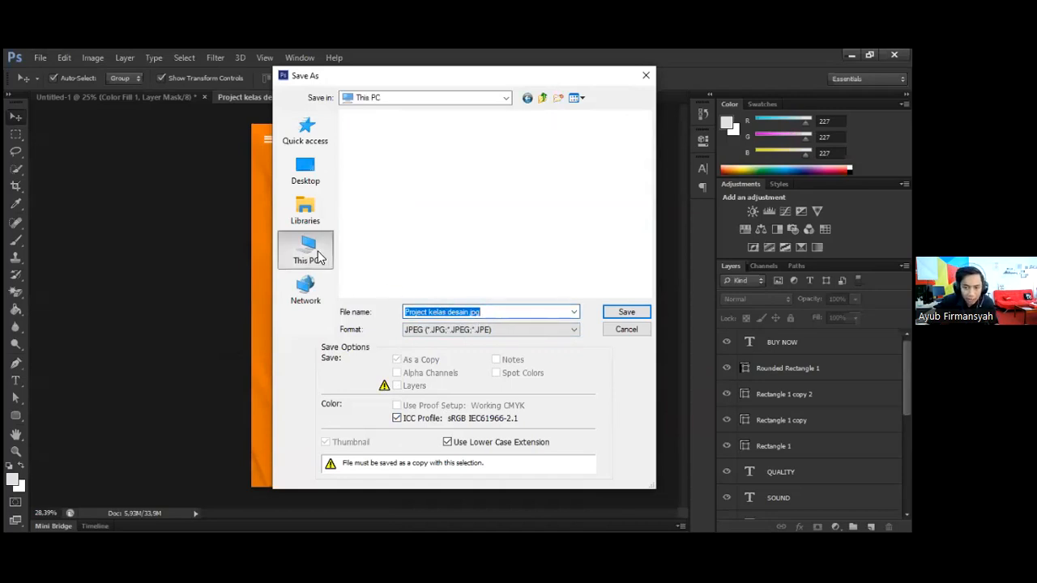
scroll(474, 186, down, 1)
scroll(494, 186, up, 1)
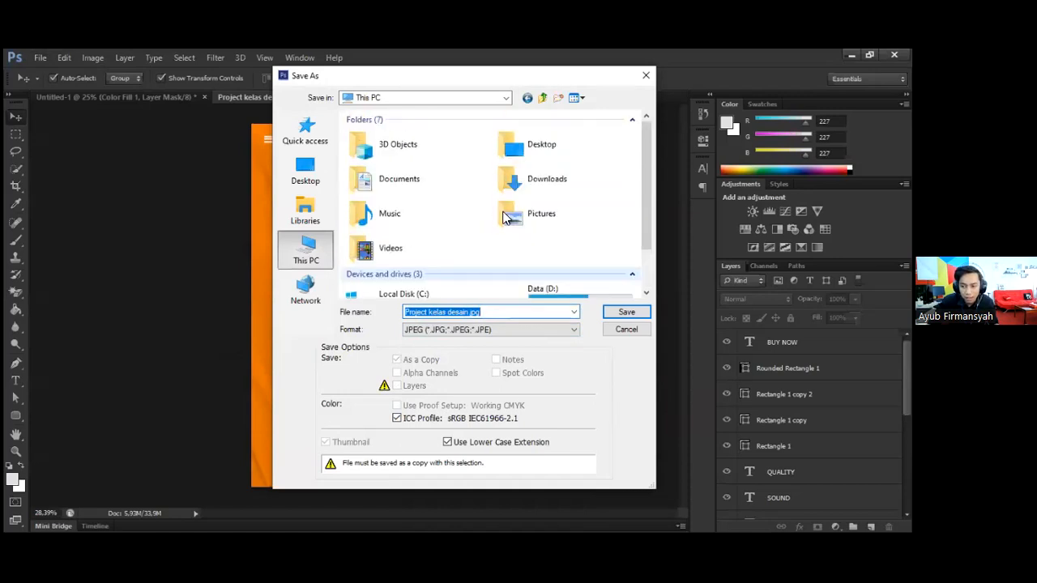
double_click(523, 185)
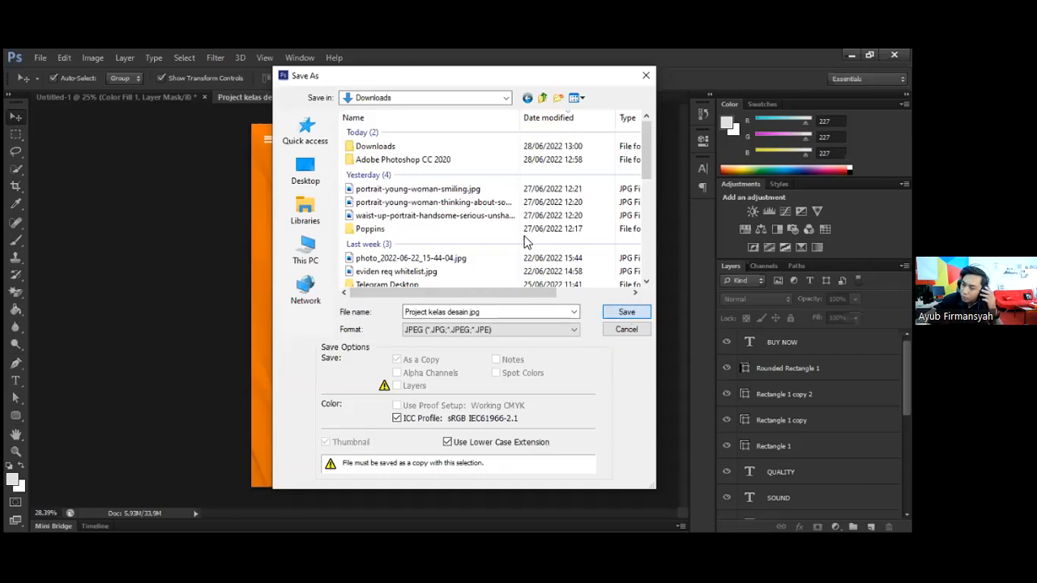
key(Return)
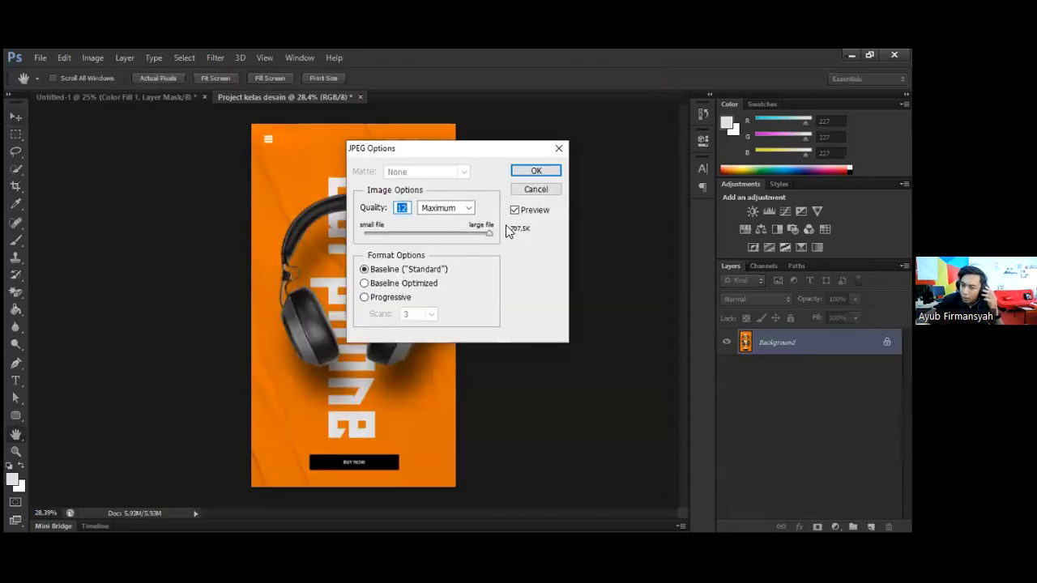
Set the JPEG quality to Maximum and accept the export options with the Baseline ("Standard") format
click(440, 212)
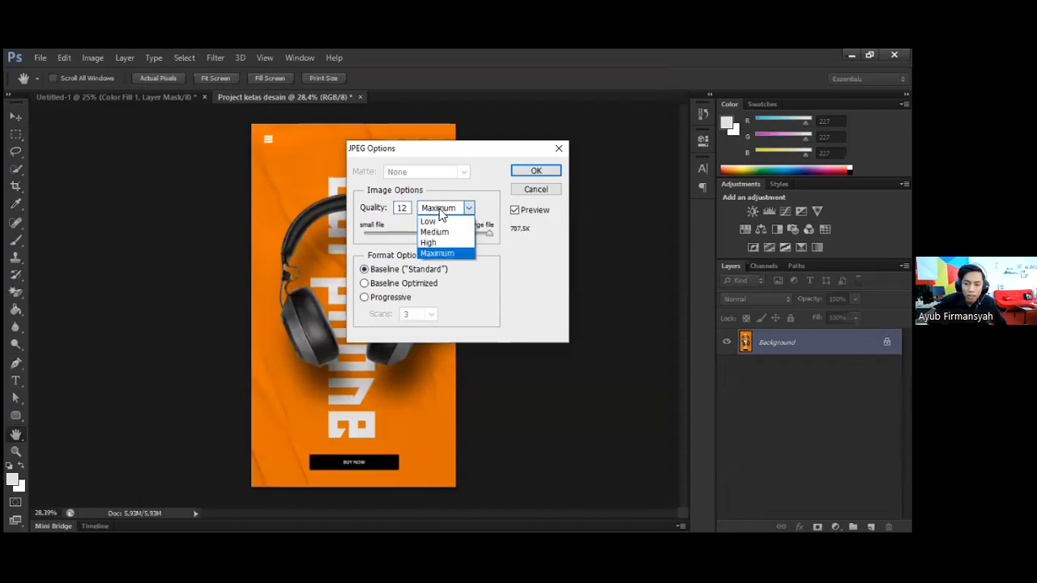
click(433, 250)
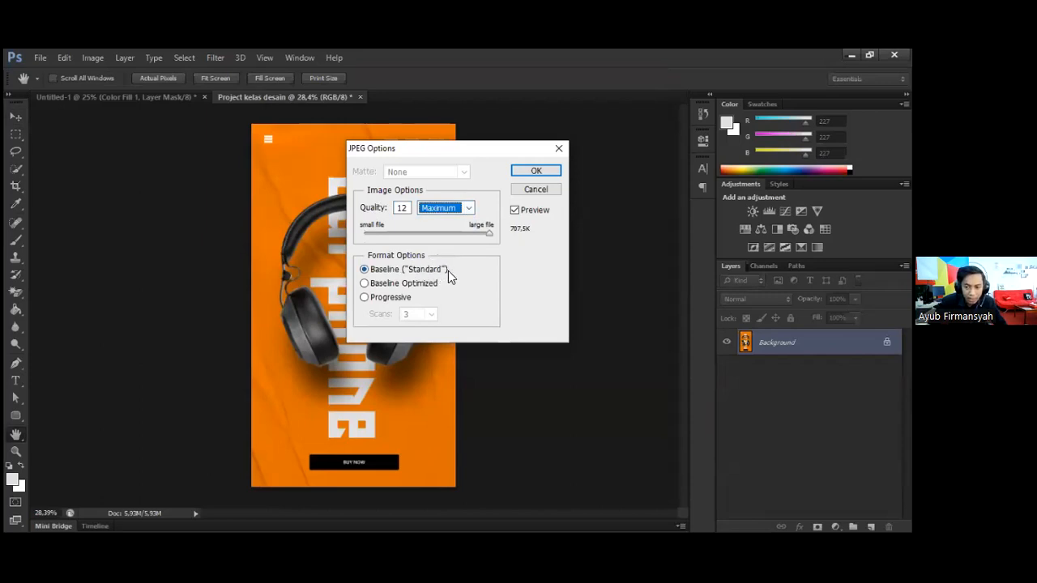
click(525, 175)
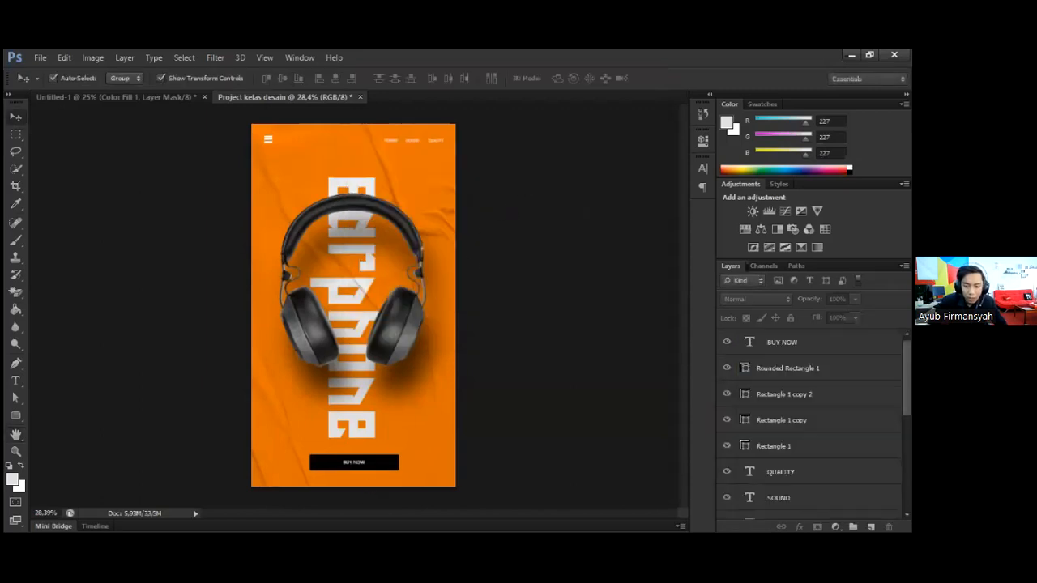
key(alt+Tab)
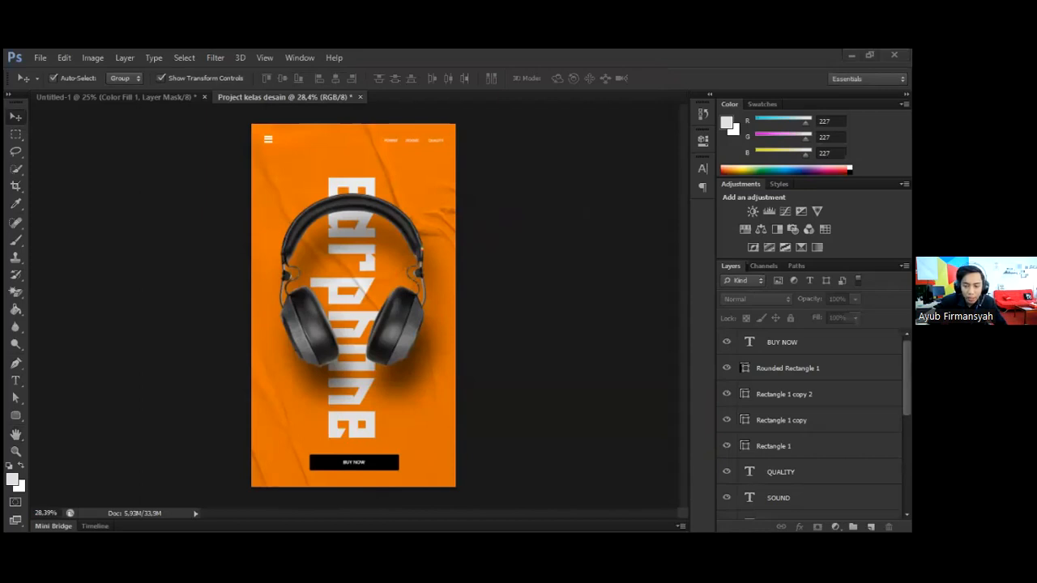
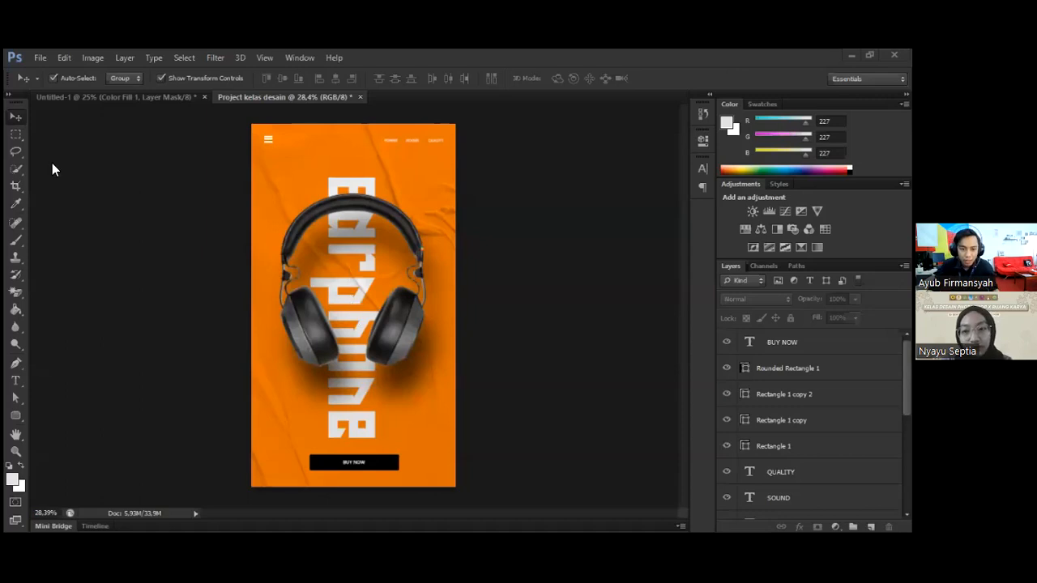
Unlock the Earphone1 layer
drag(906, 377, 907, 471)
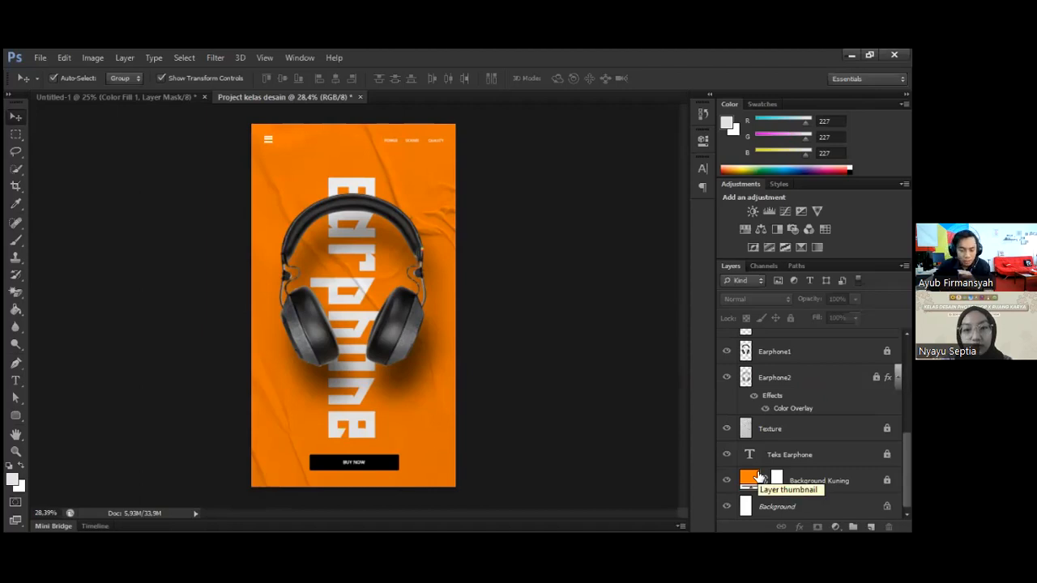
scroll(757, 478, up, 2)
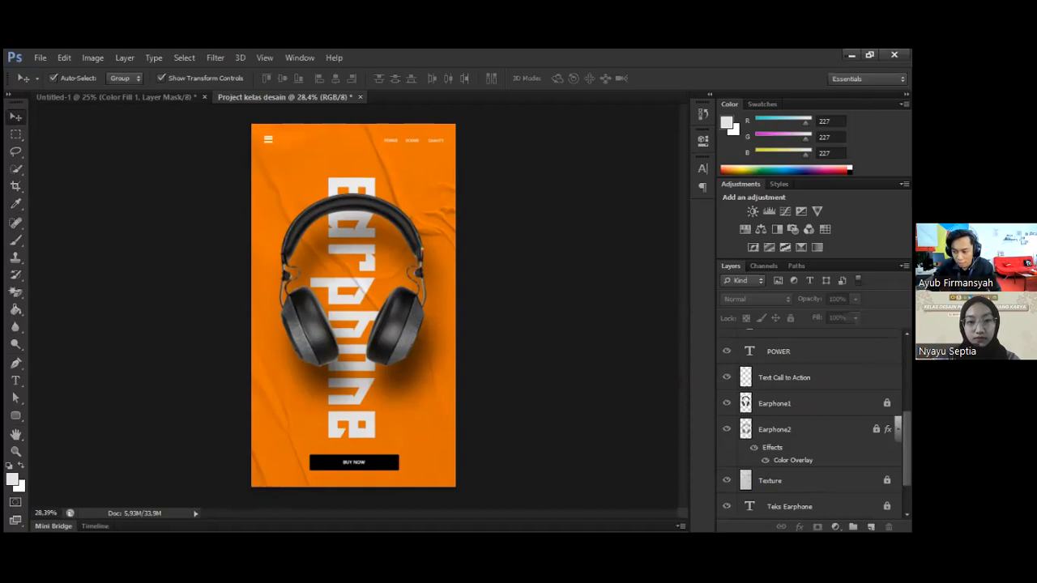
click(790, 403)
click(791, 318)
click(602, 256)
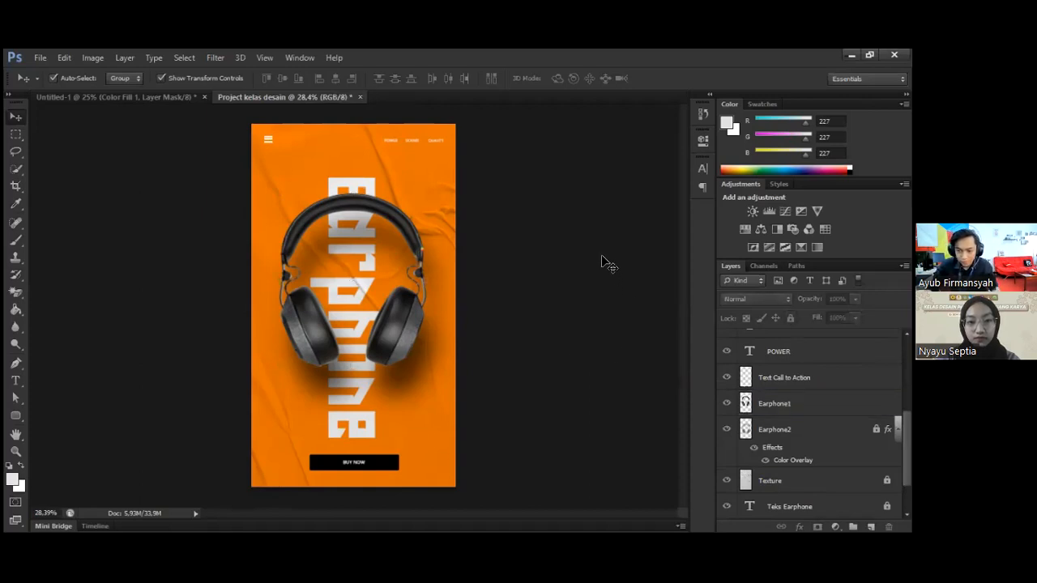
Try shifting the Earphone1 headphones slightly on the poster and undo the move
scroll(433, 346, up, 3)
drag(425, 304, 435, 356)
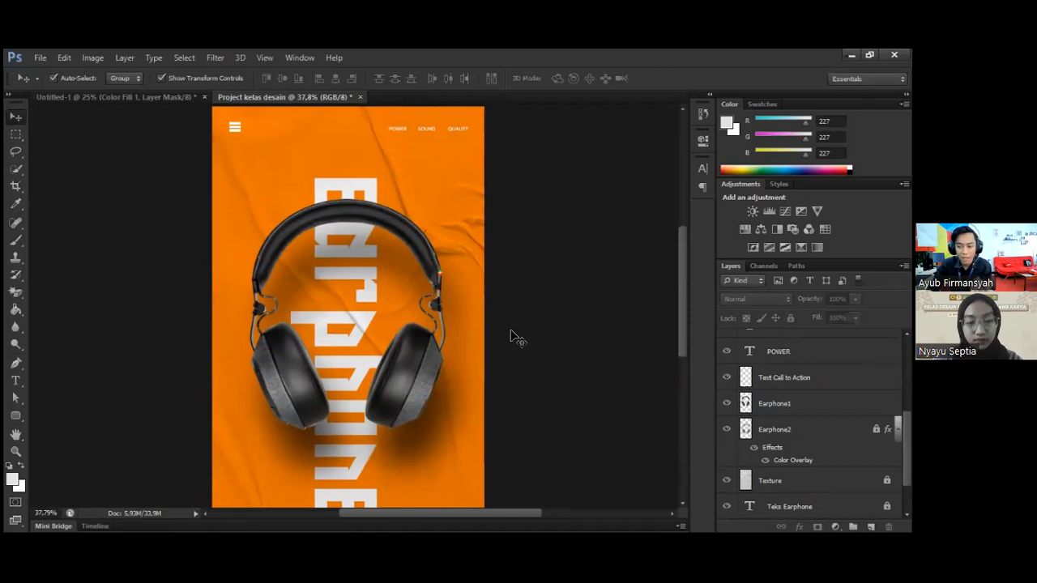
click(422, 359)
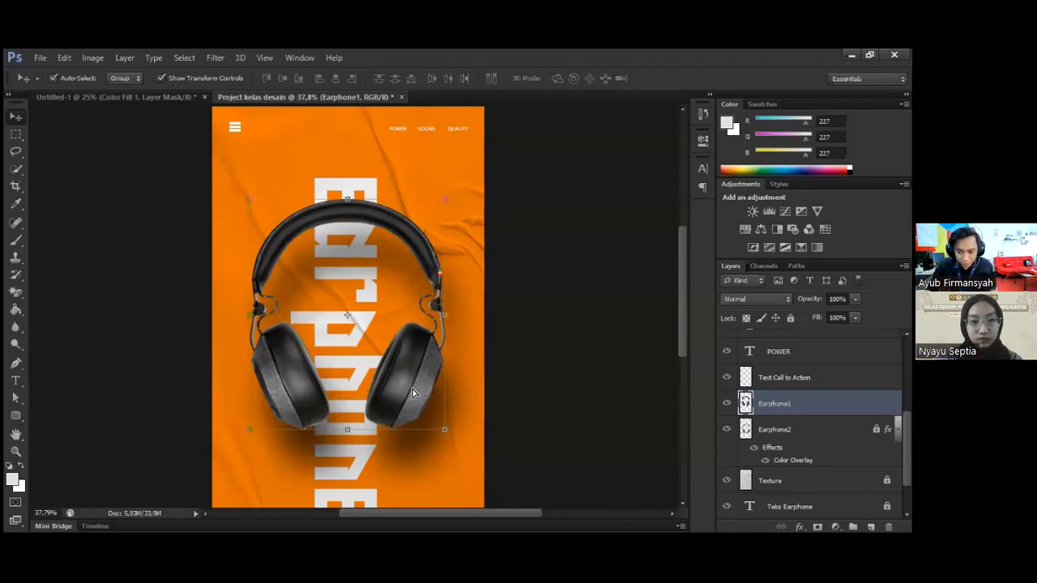
key(ctrl+z)
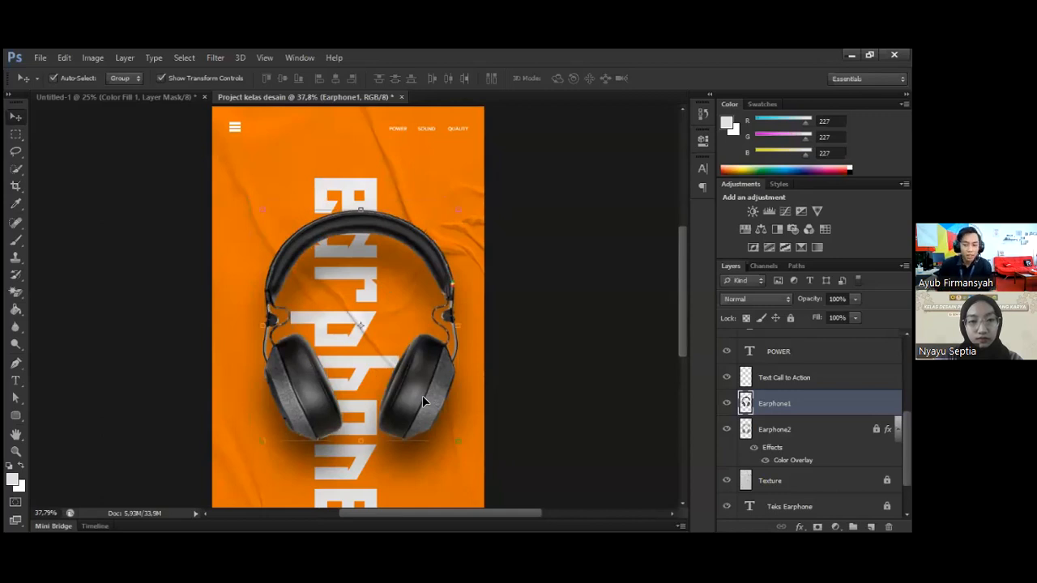
key(ctrl+z)
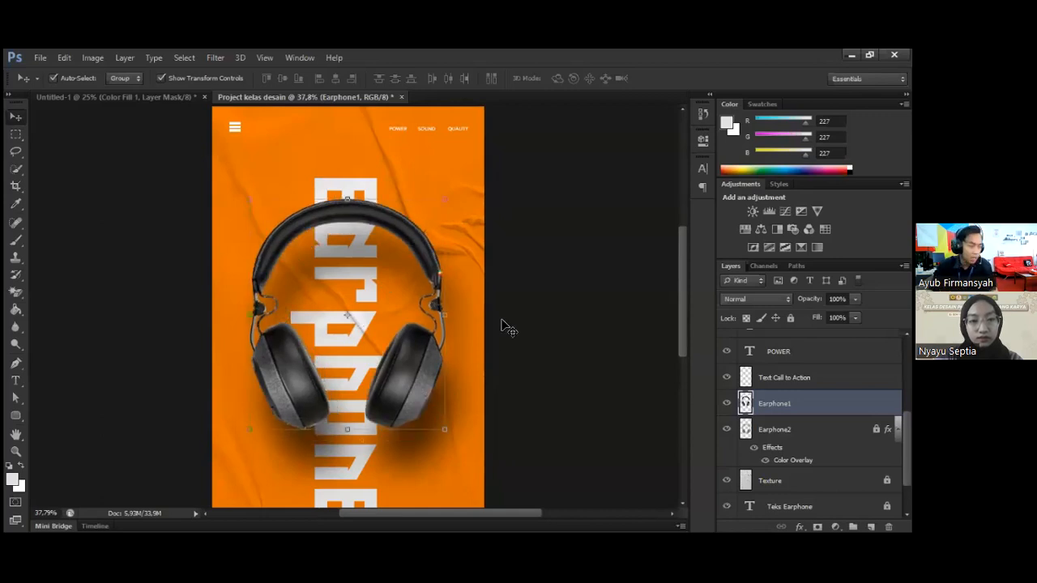
Scale the Earphone1 headphones down to about 94% around their centre and apply the transformation
scroll(387, 246, up, 3)
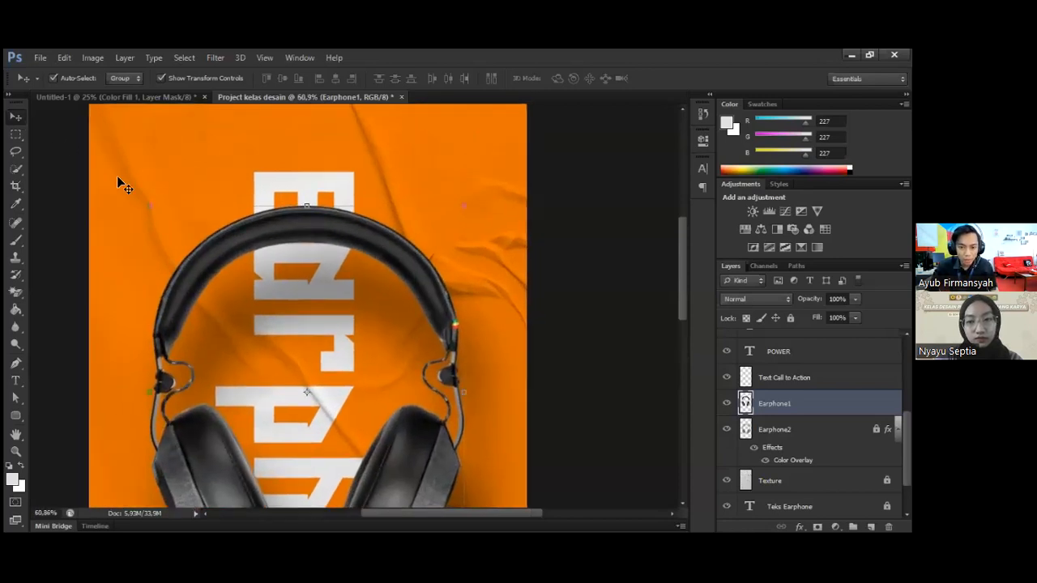
click(635, 365)
click(756, 401)
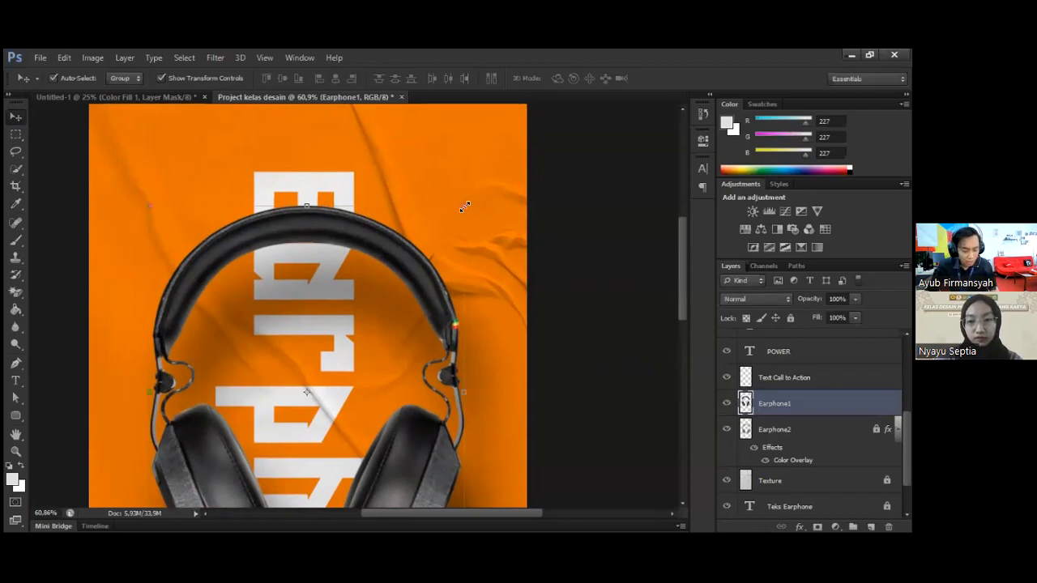
click(464, 208)
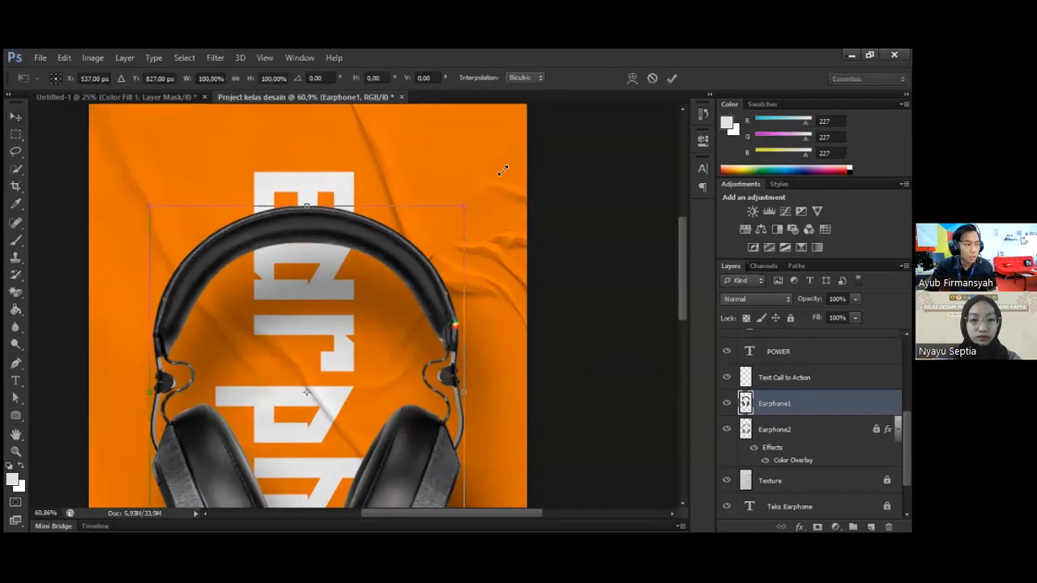
drag(464, 208, 455, 215)
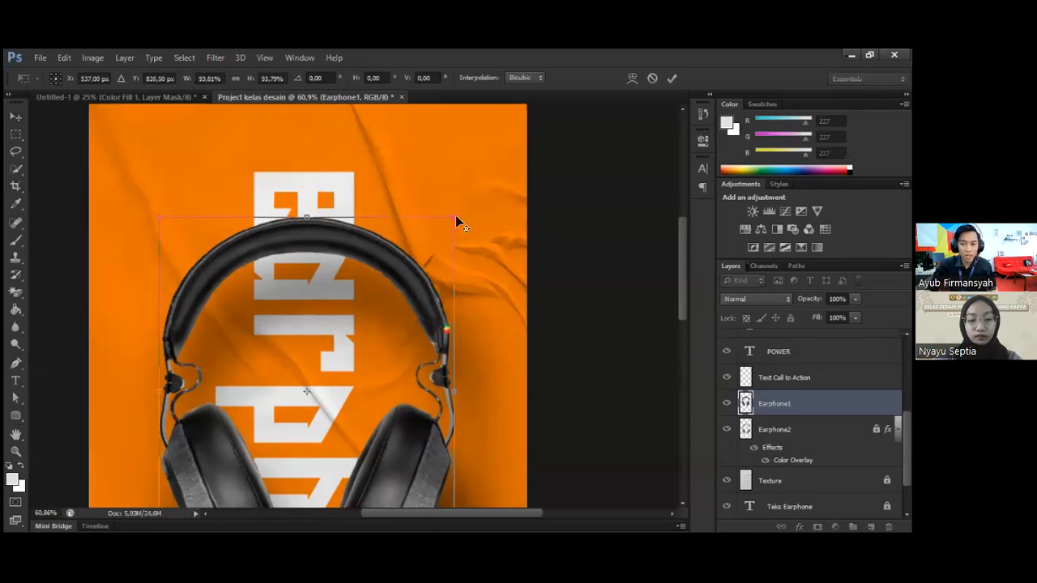
click(671, 77)
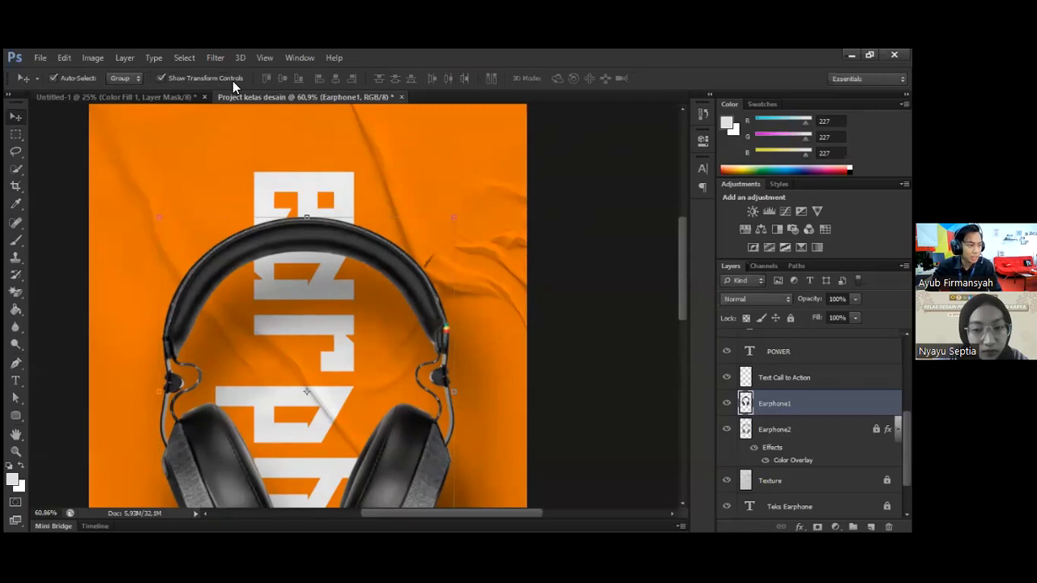
Hide the transform controls, select the Earphone1 headphones and show the transform controls again
click(161, 77)
click(113, 185)
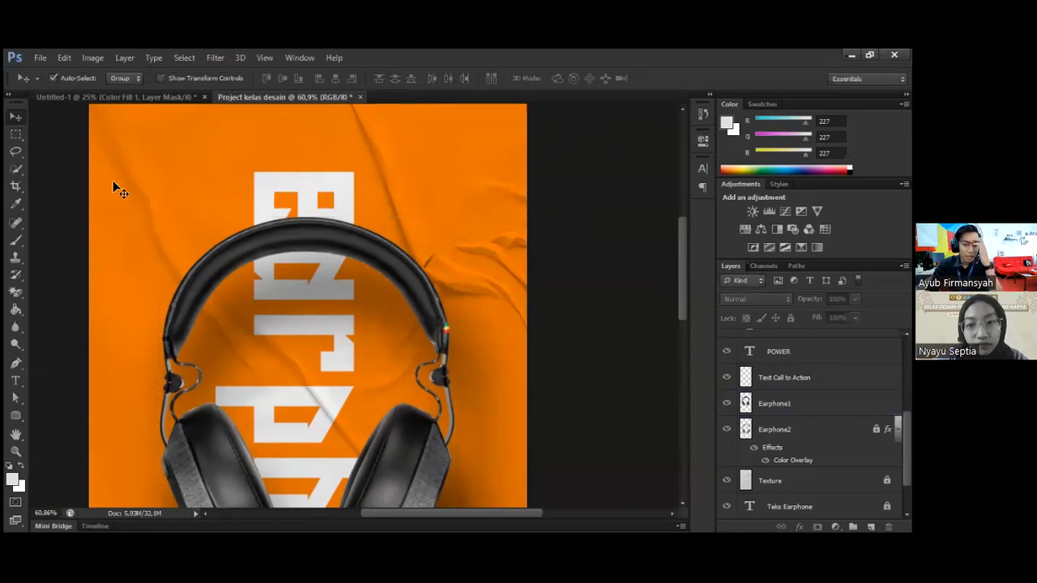
click(409, 447)
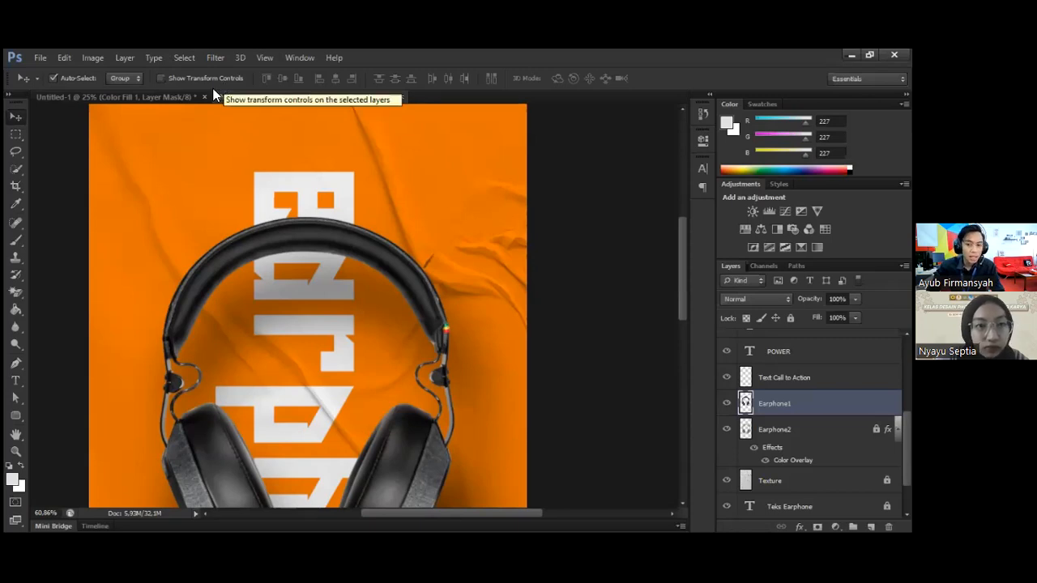
click(161, 78)
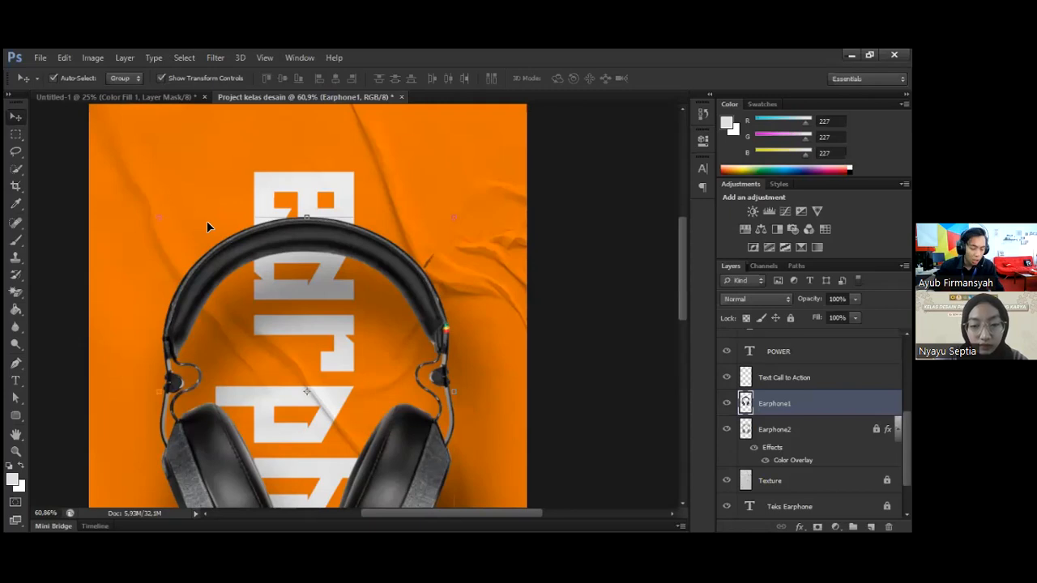
Scale the Earphone1 headphones down very slightly around their centre and apply the transformation
click(503, 285)
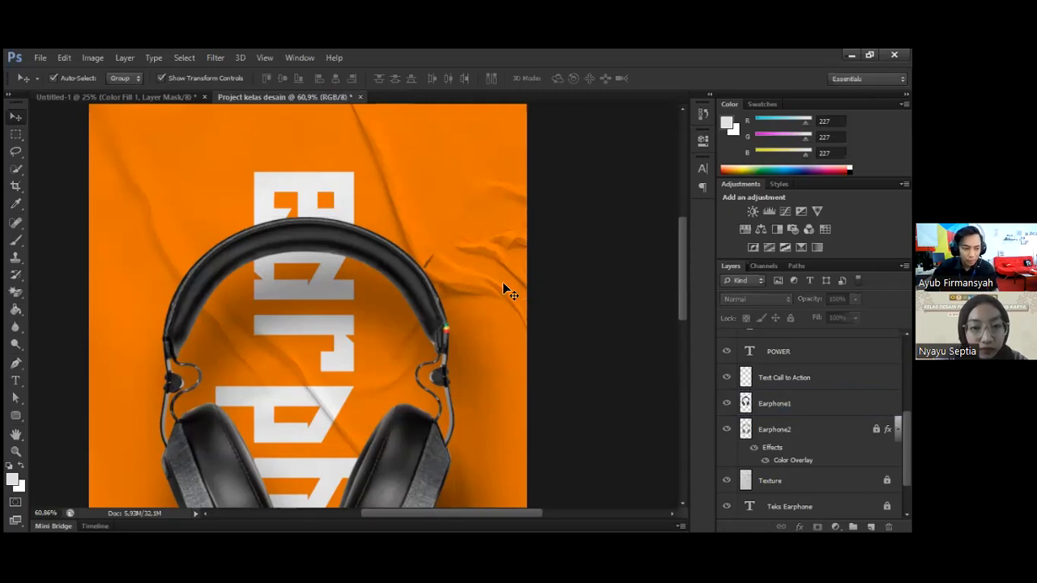
scroll(453, 292, down, 2)
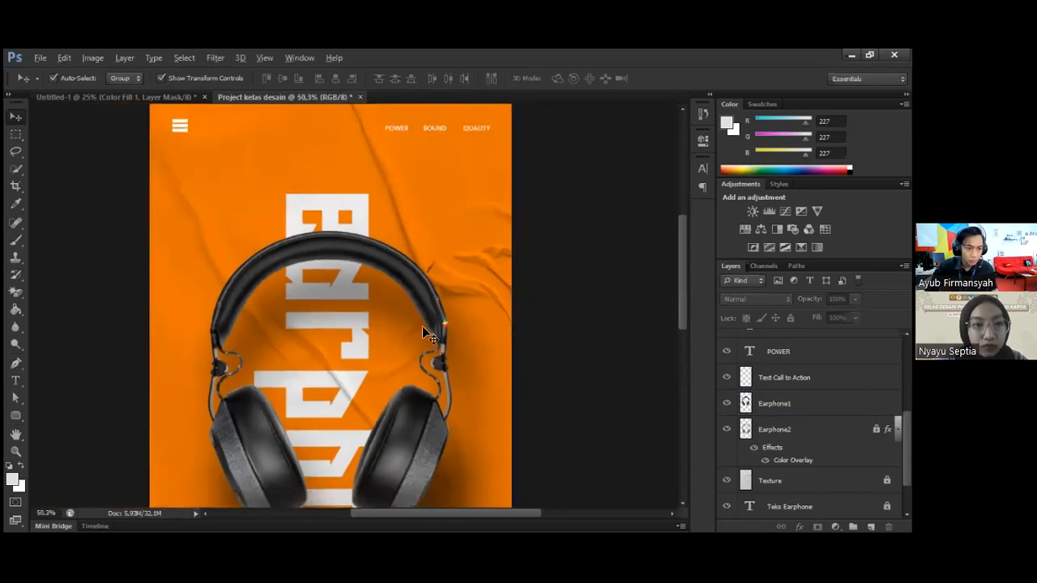
click(421, 411)
key(ctrl+t)
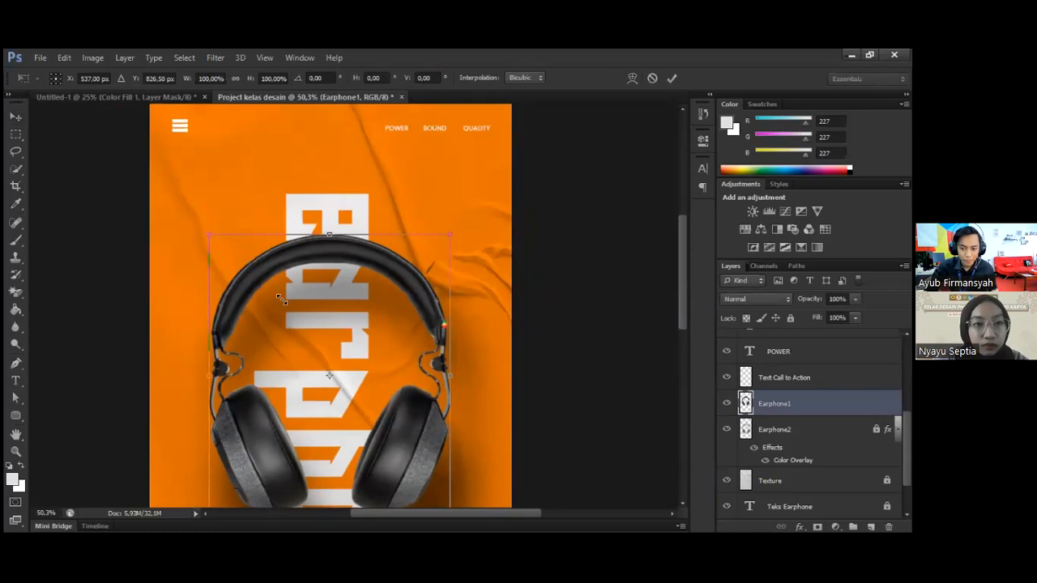
drag(227, 223, 230, 226)
click(673, 82)
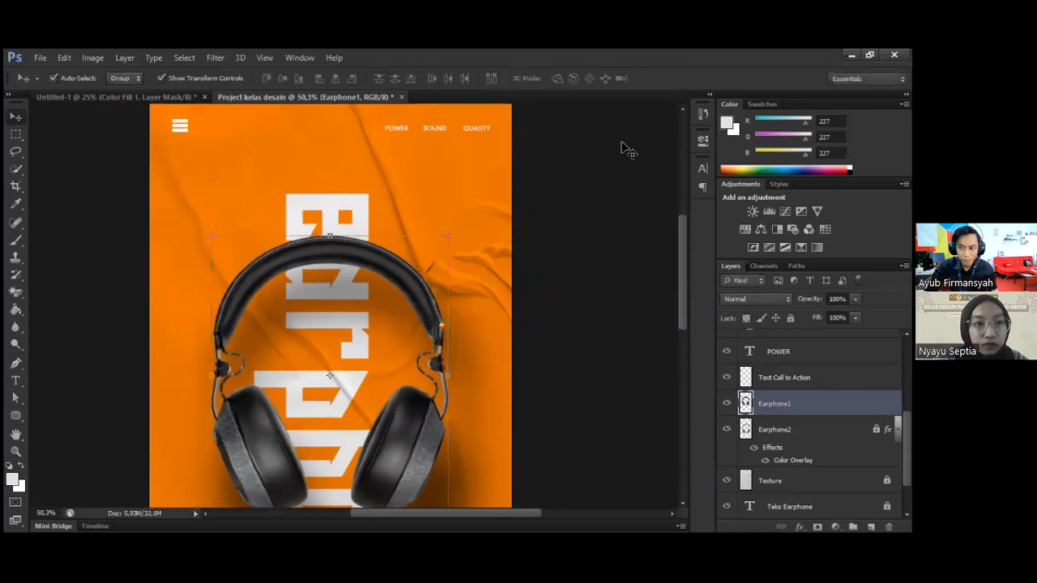
Move the Earphone1 headphones down about 70 px toward the middle of the poster, apply the transformation and deselect the layer
click(623, 143)
scroll(538, 248, down, 2)
scroll(485, 319, down, 1)
click(429, 368)
scroll(494, 348, down, 4)
click(505, 349)
scroll(408, 336, up, 3)
click(396, 330)
key(ctrl+t)
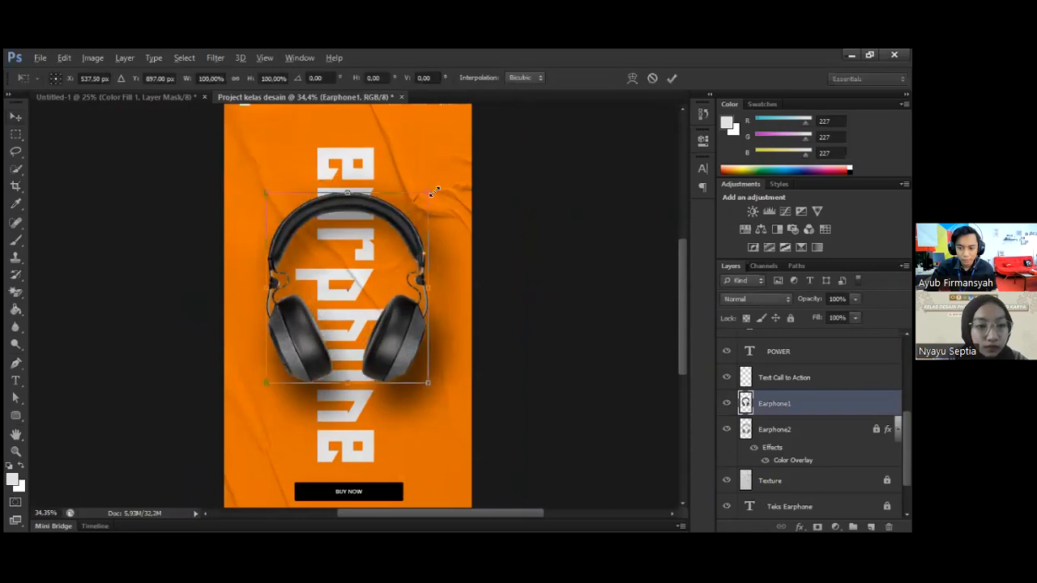
click(671, 78)
click(643, 240)
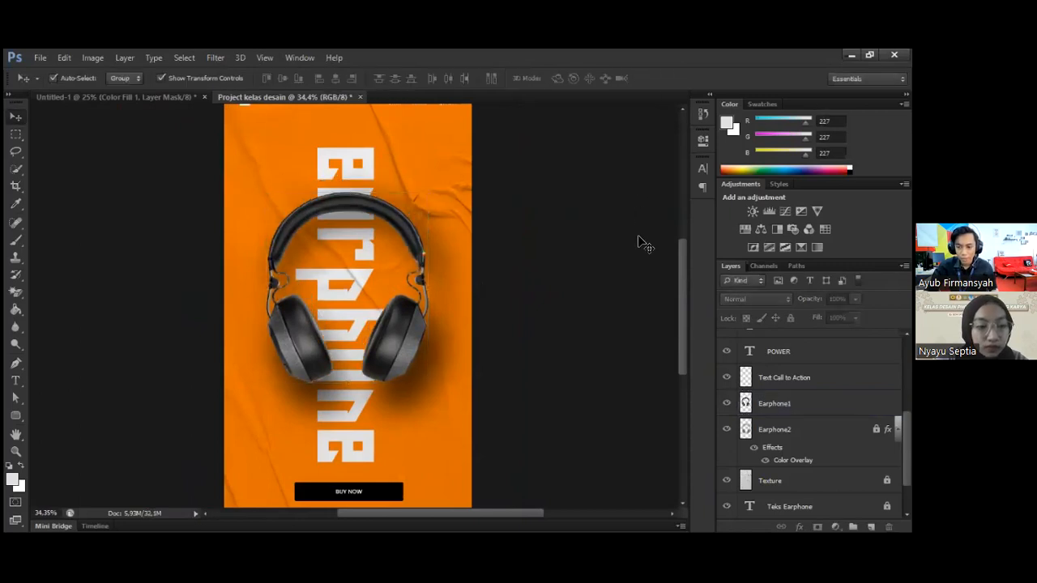
Unlock the Teks Earphone text layer and keep it selected
scroll(817, 429, down, 2)
scroll(817, 429, down, 1)
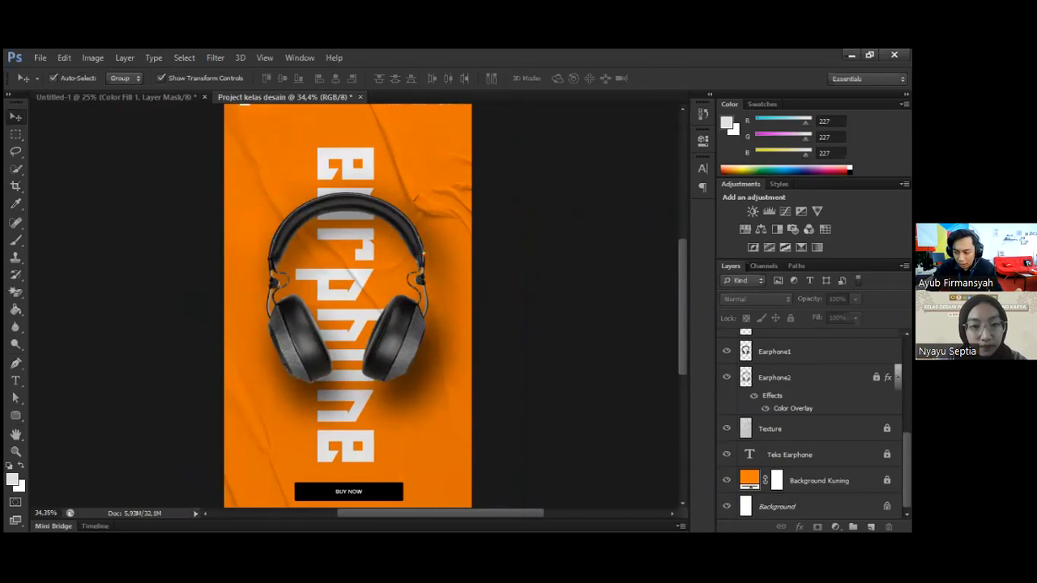
click(812, 456)
click(790, 319)
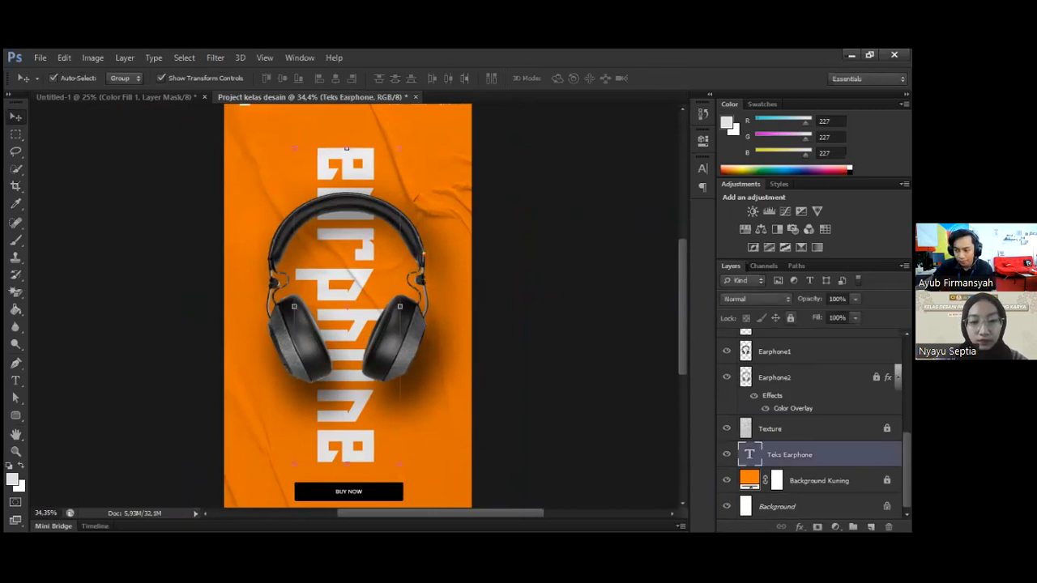
click(651, 399)
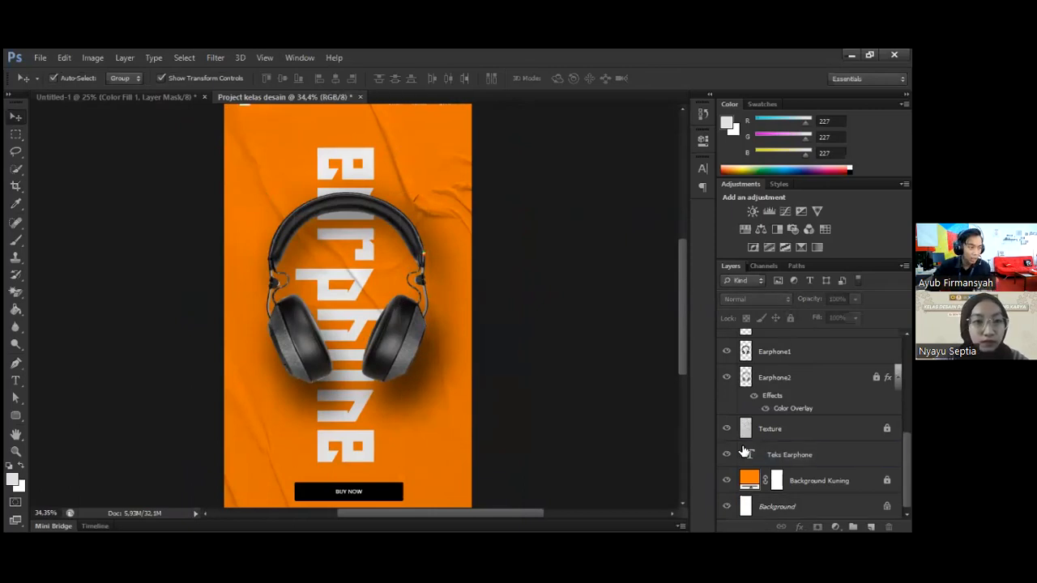
click(745, 453)
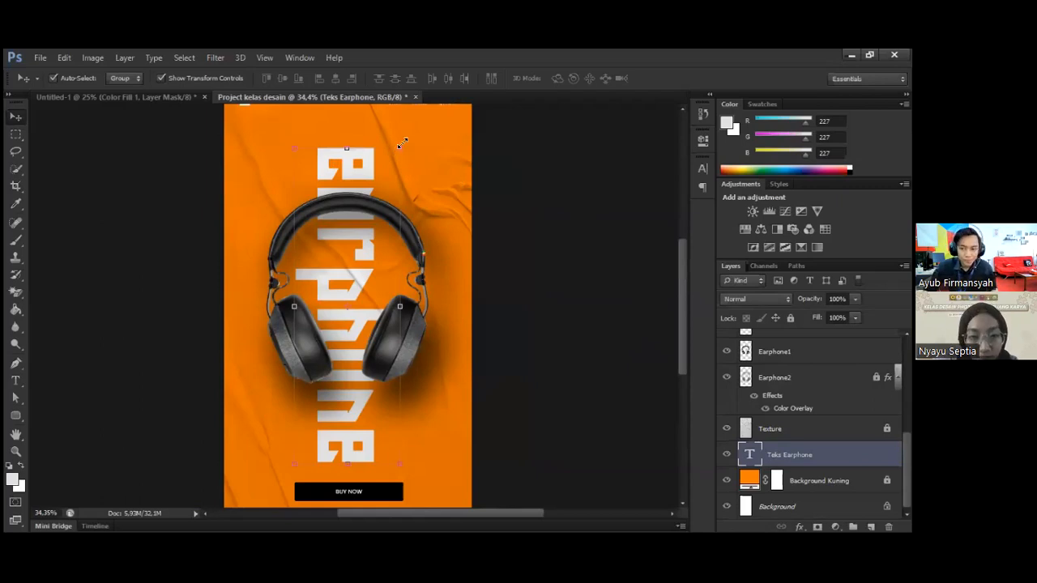
Stretch the vertical earphone text upward to about 104.5% of its height, keeping its width, and apply the transformation
click(408, 145)
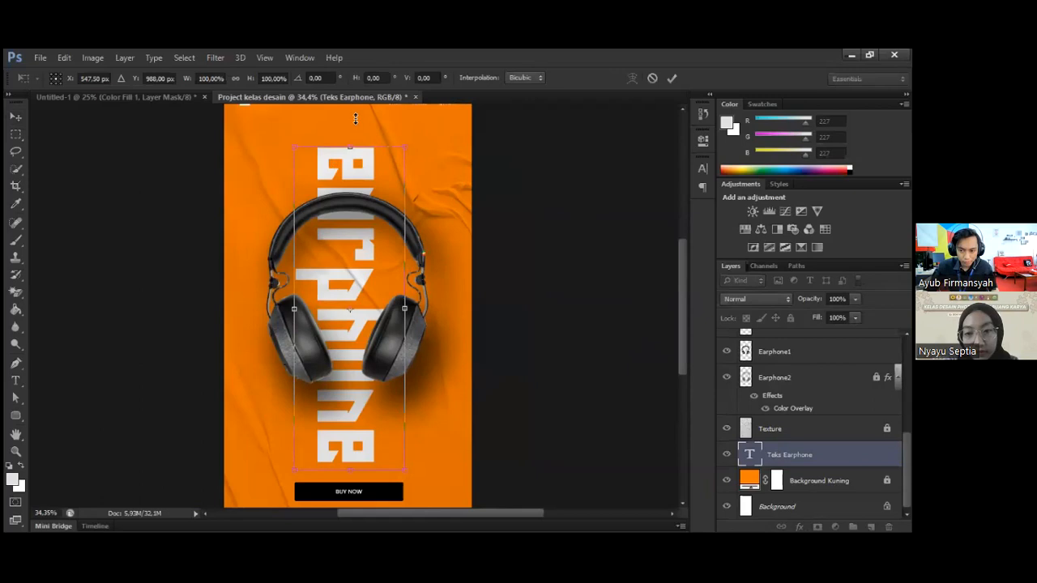
click(671, 78)
key(ctrl+0)
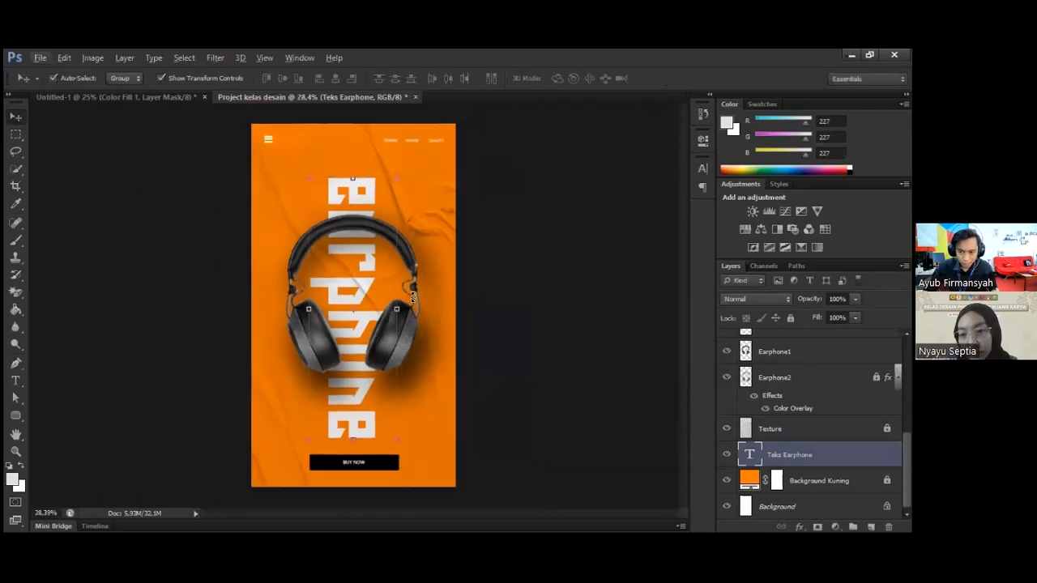
scroll(343, 251, up, 1)
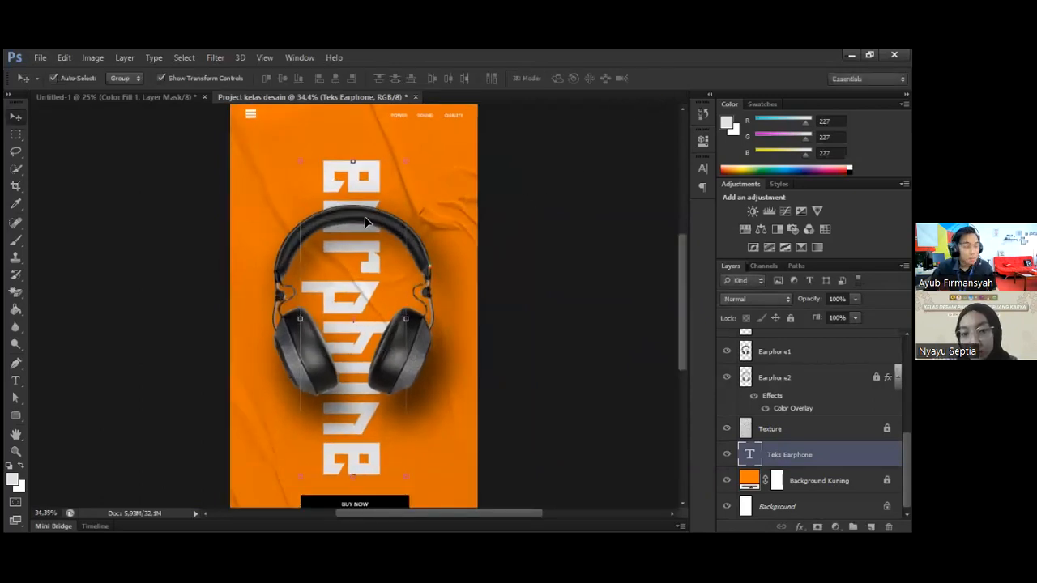
click(353, 158)
drag(355, 122, 355, 143)
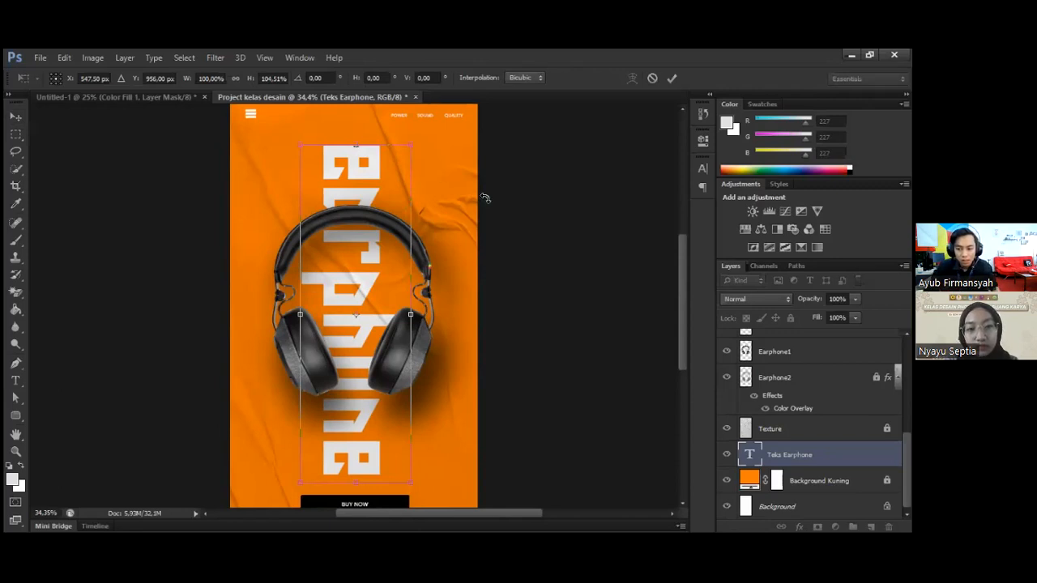
click(670, 77)
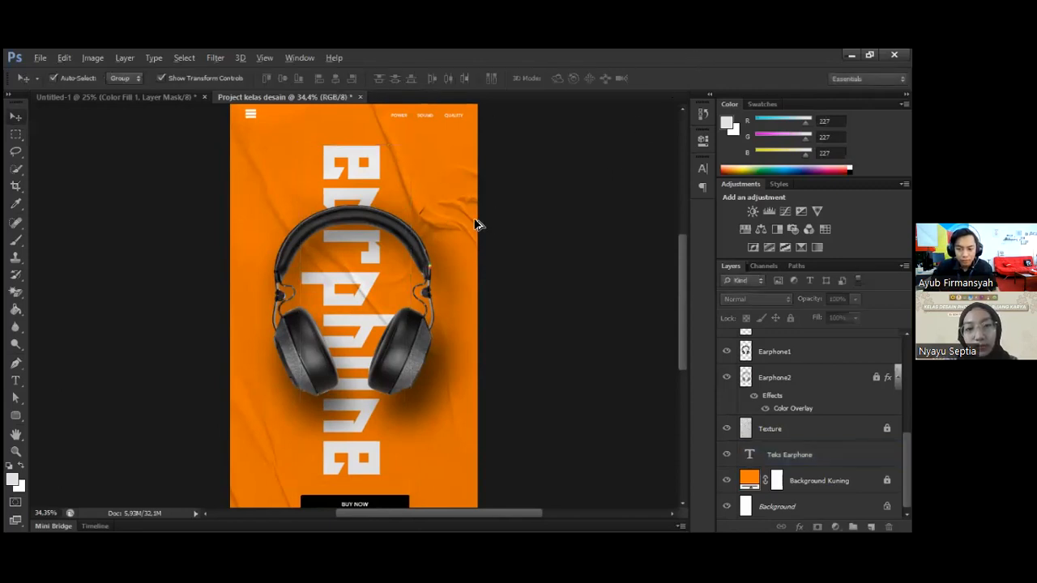
Enlarge the earphone text proportionally until it extends past the poster's upper and lower edges, and apply the transformation
key(ctrl+minus)
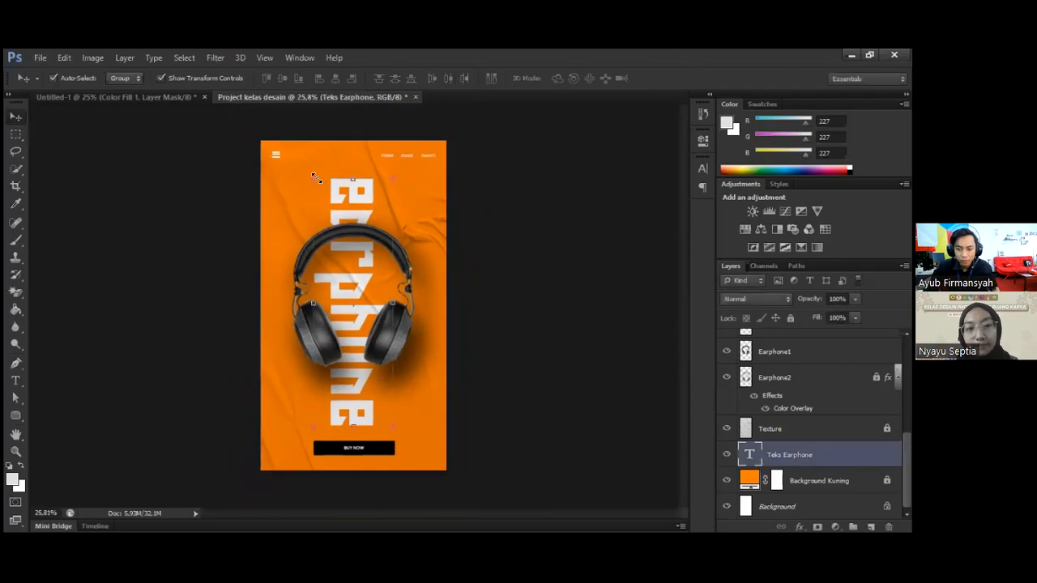
key(ctrl+t)
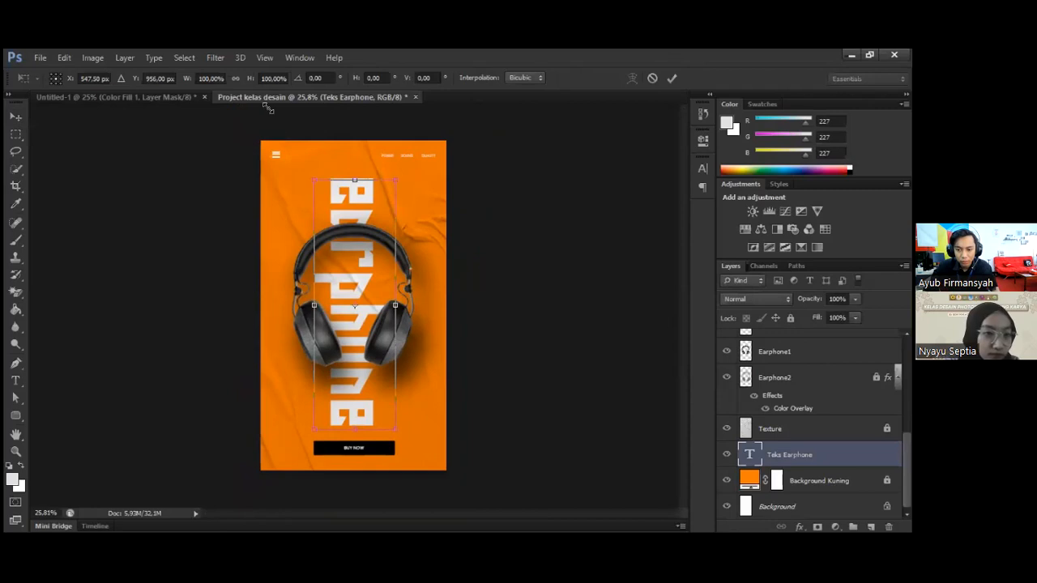
click(671, 78)
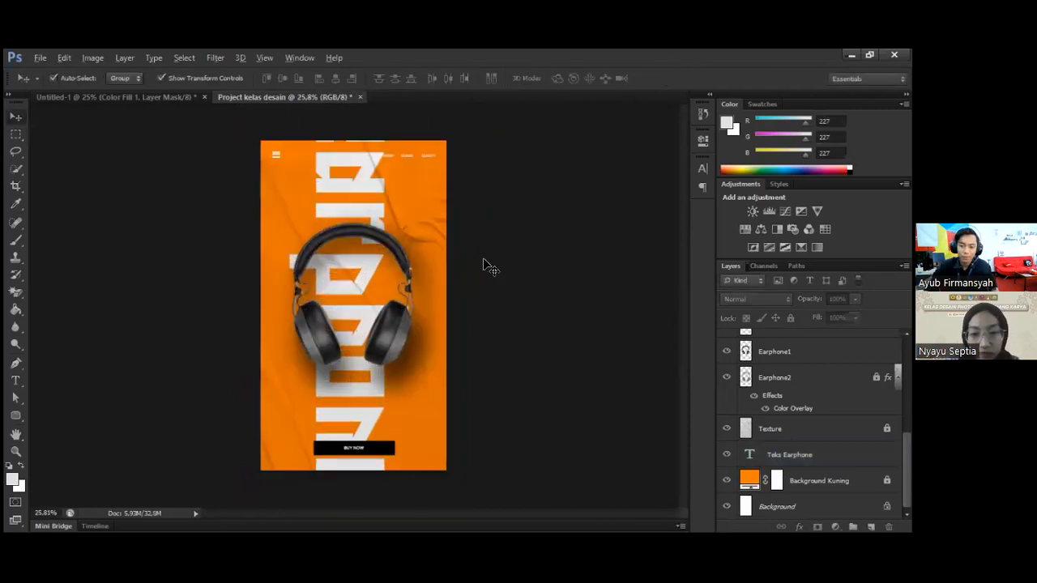
Scale the oversized earphone text down proportionally to about 55.4% around its centre, apply the transformation and deselect it
click(371, 395)
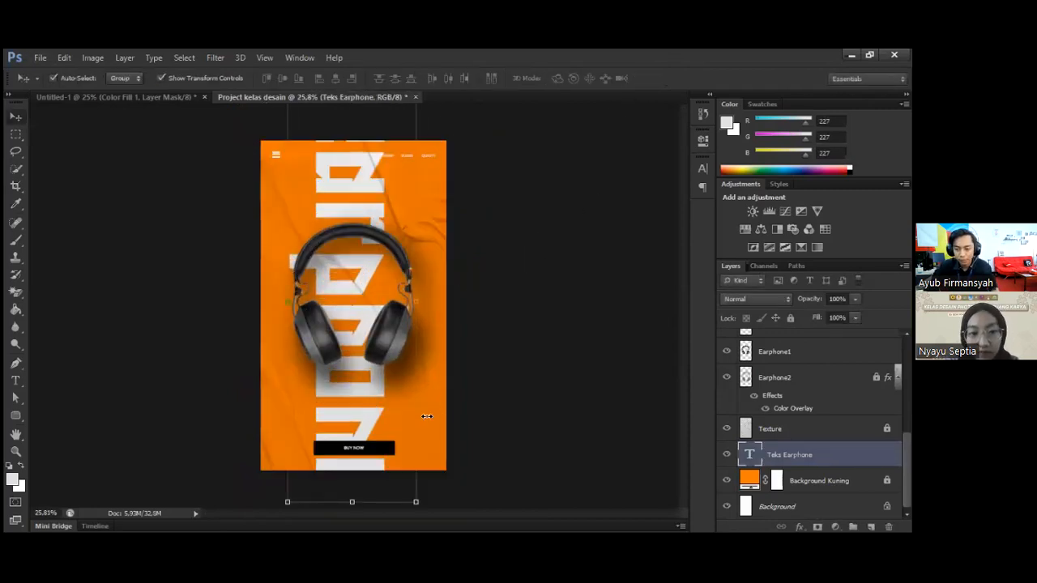
click(416, 502)
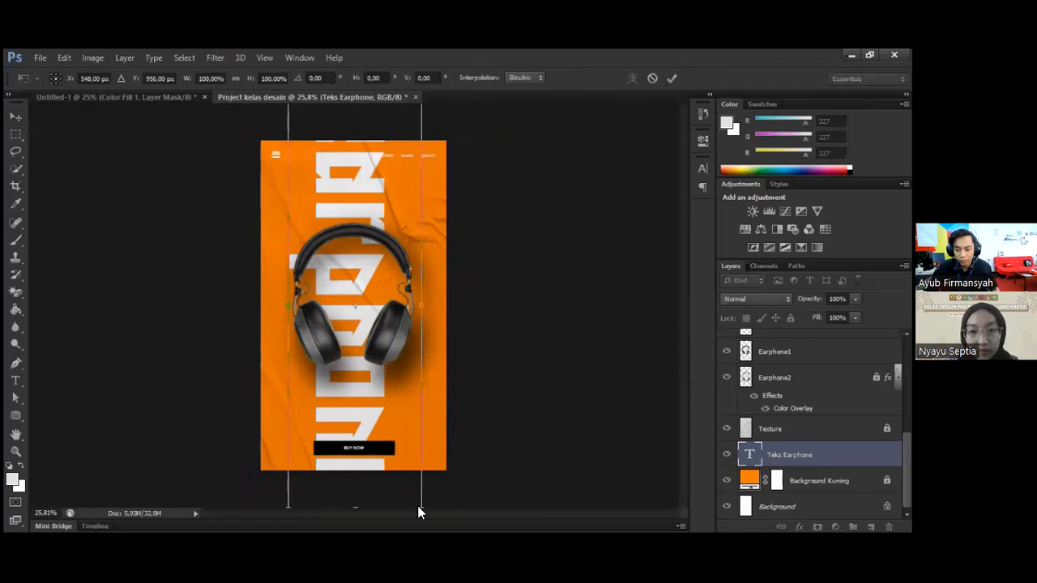
scroll(413, 350, down, 2)
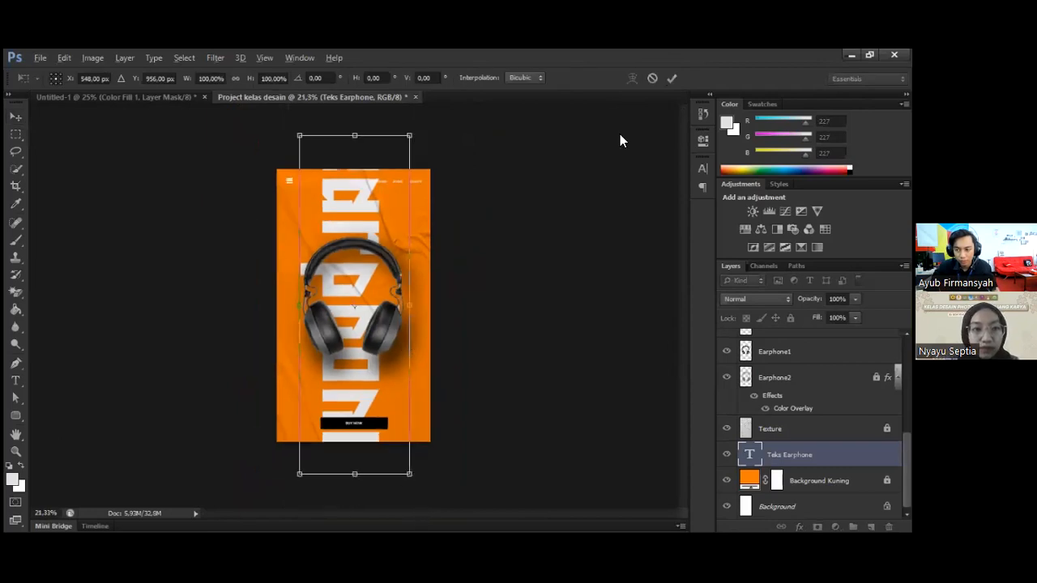
click(670, 79)
key(ctrl+t)
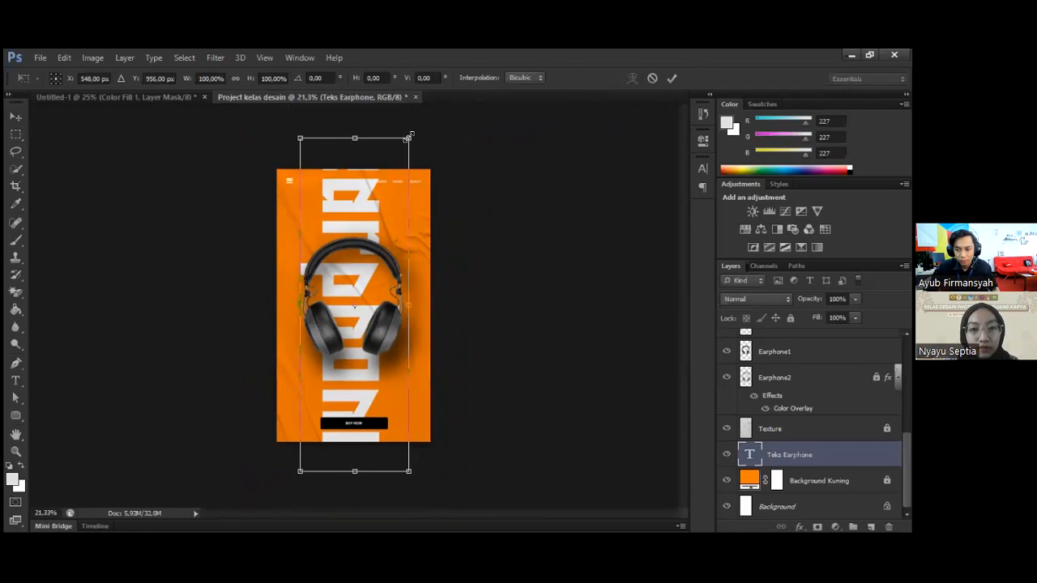
click(670, 78)
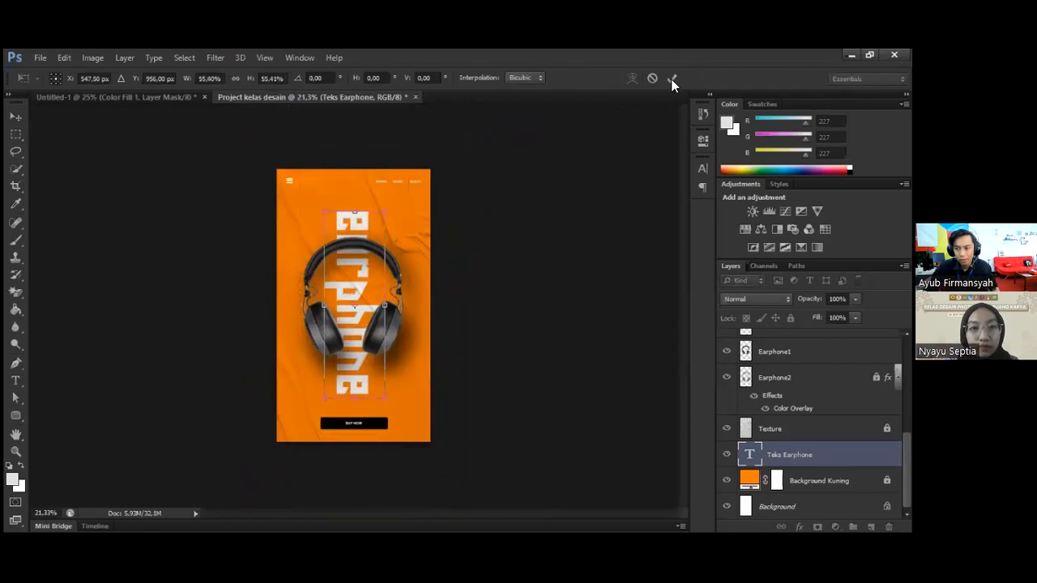
click(548, 197)
scroll(548, 196, up, 2)
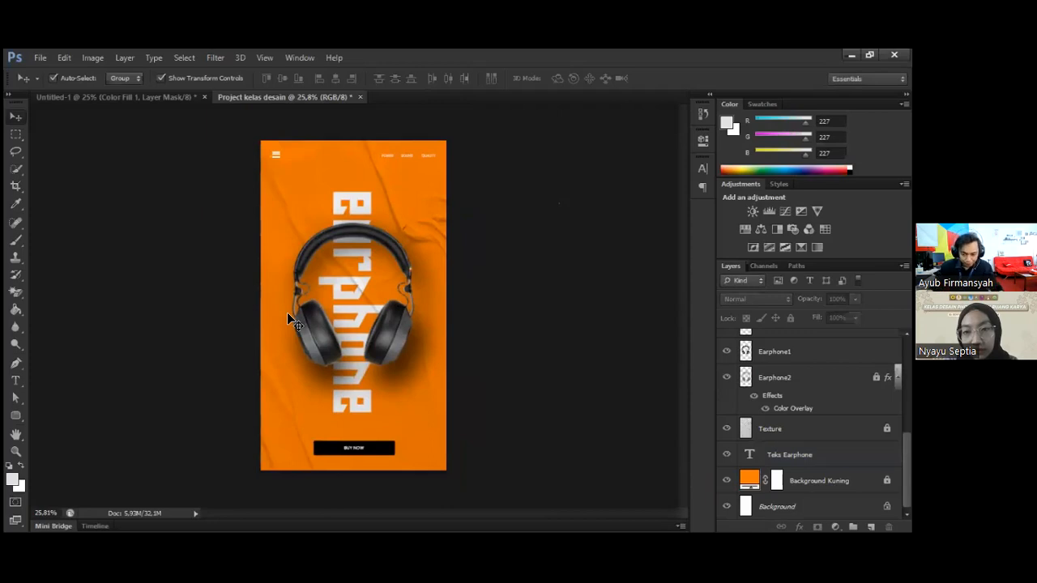
click(351, 398)
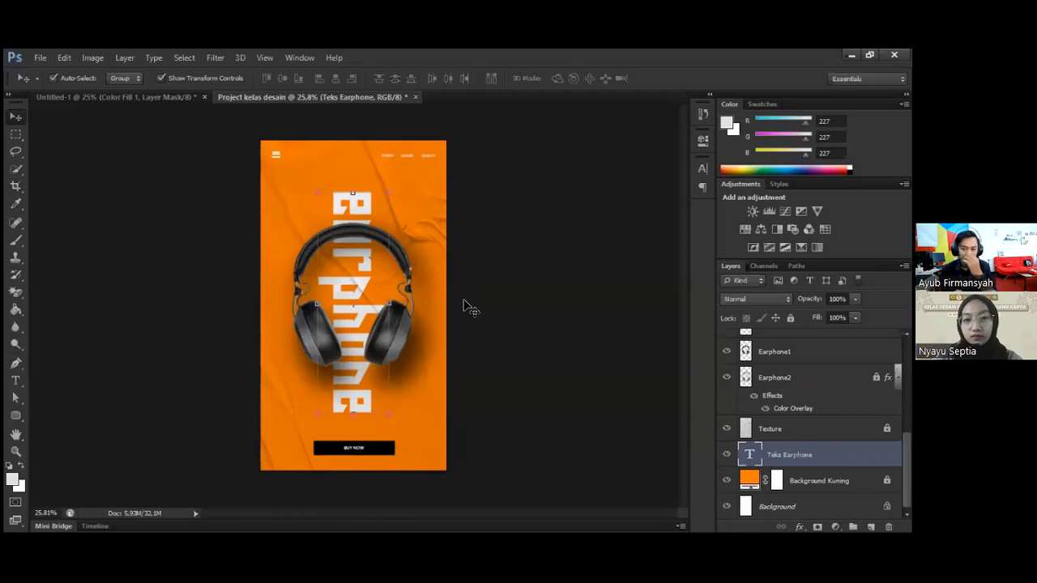
scroll(456, 272, up, 3)
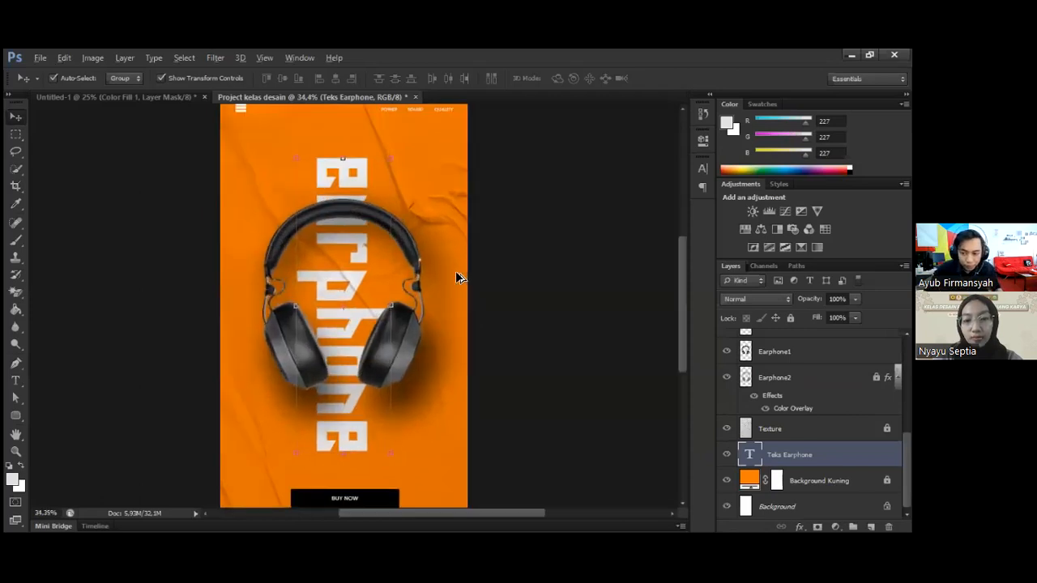
scroll(456, 272, down, 2)
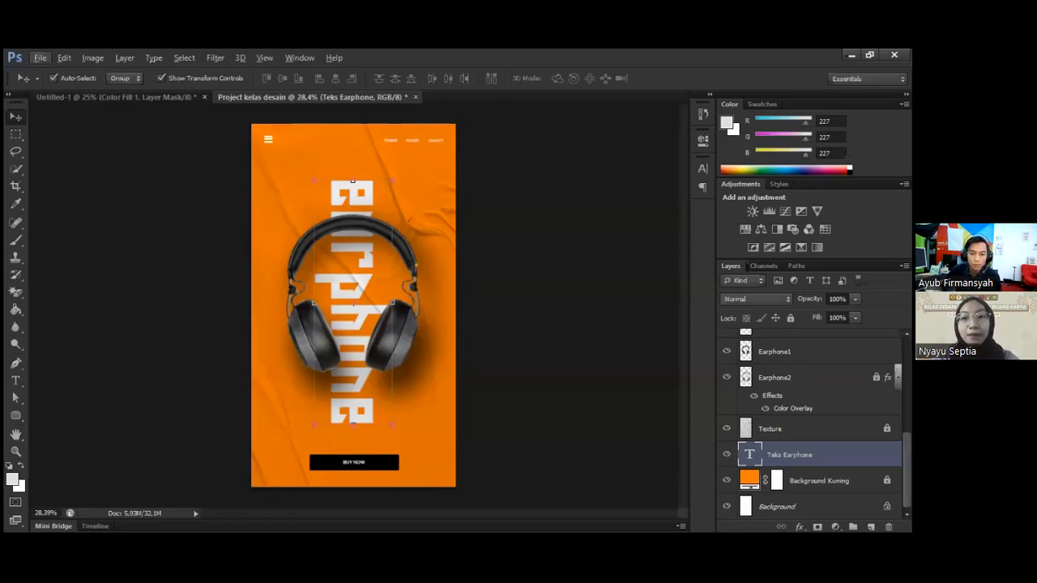
key(alt+Tab)
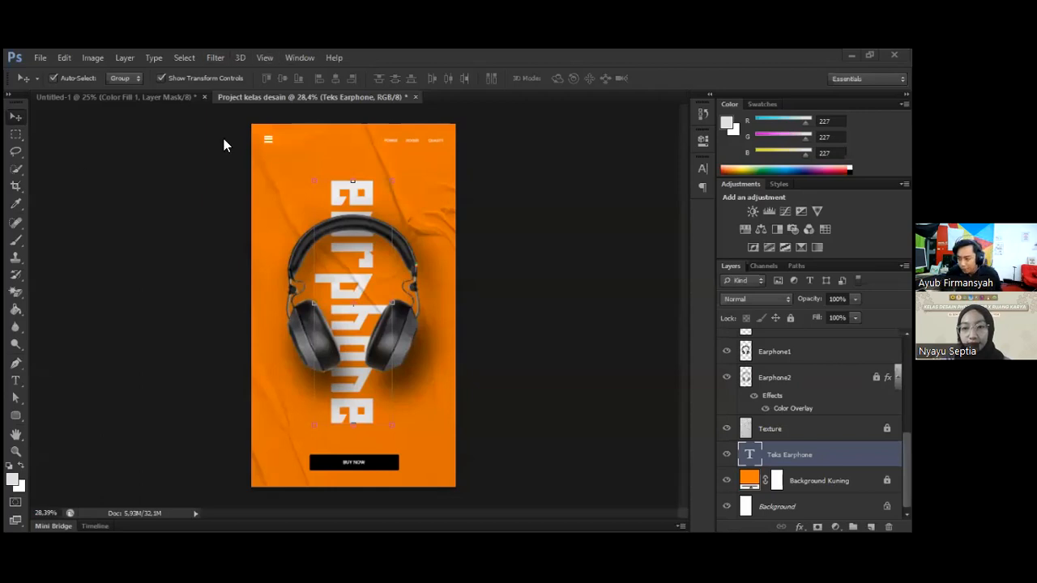
click(234, 95)
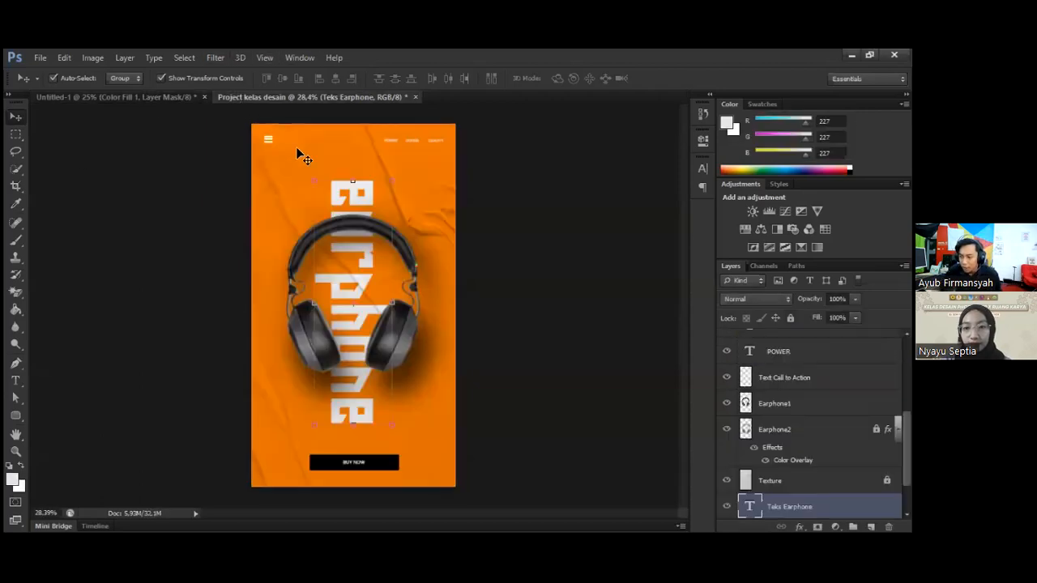
Hide the Earphone1, Earphone2 and Teks Earphone layers and clear the layer selection
click(430, 273)
click(397, 322)
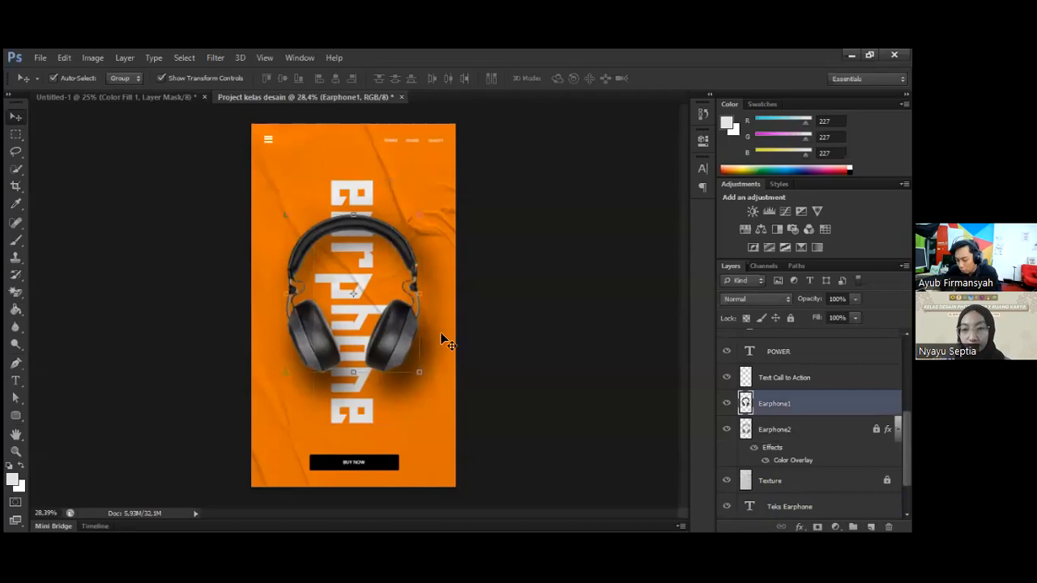
click(725, 409)
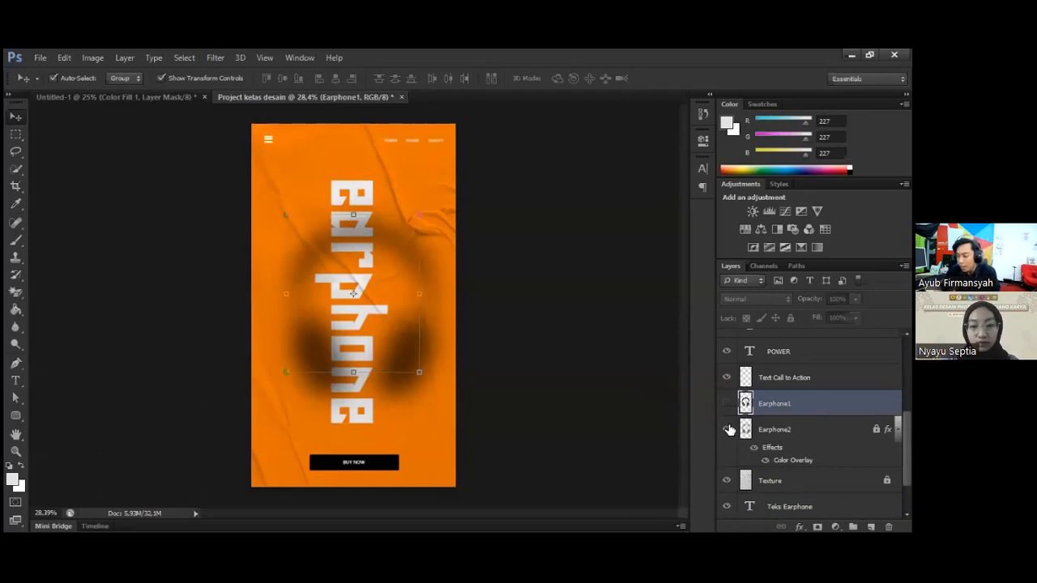
click(727, 429)
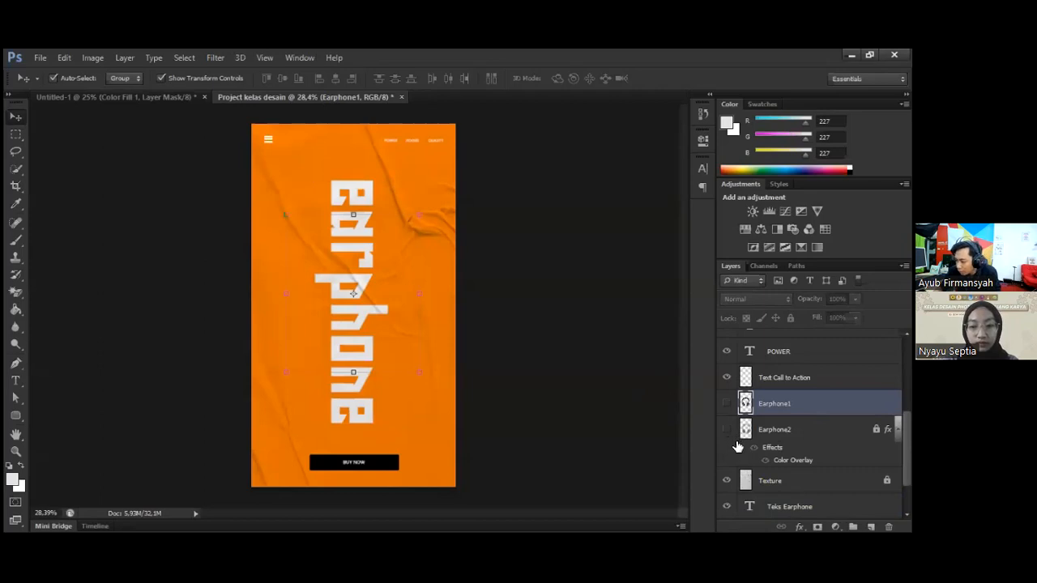
scroll(735, 449, down, 1)
click(727, 454)
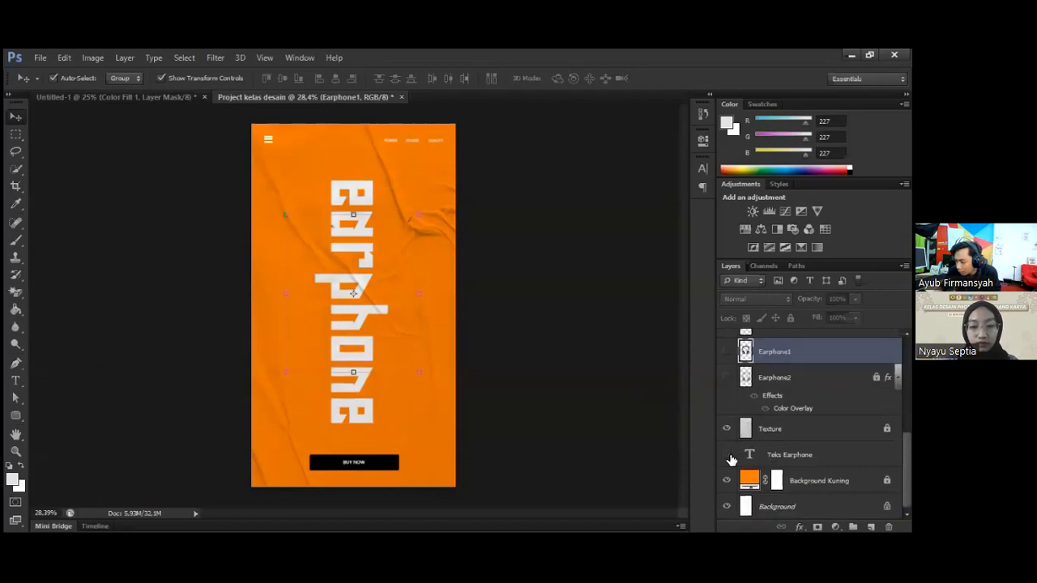
click(567, 372)
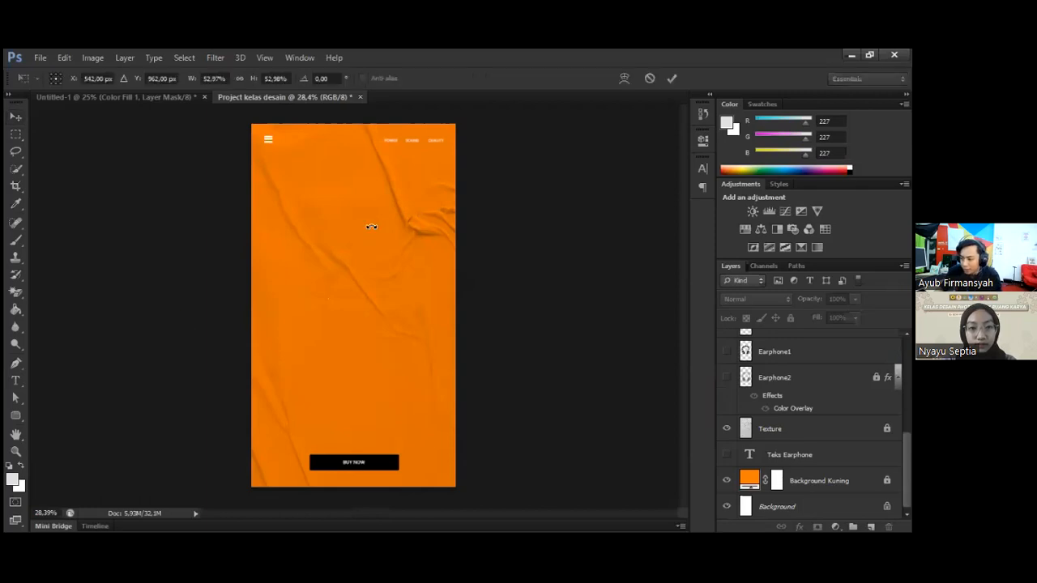
Place the photo of the man in a navy shirt across the poster's middle at about 53% scale
click(670, 78)
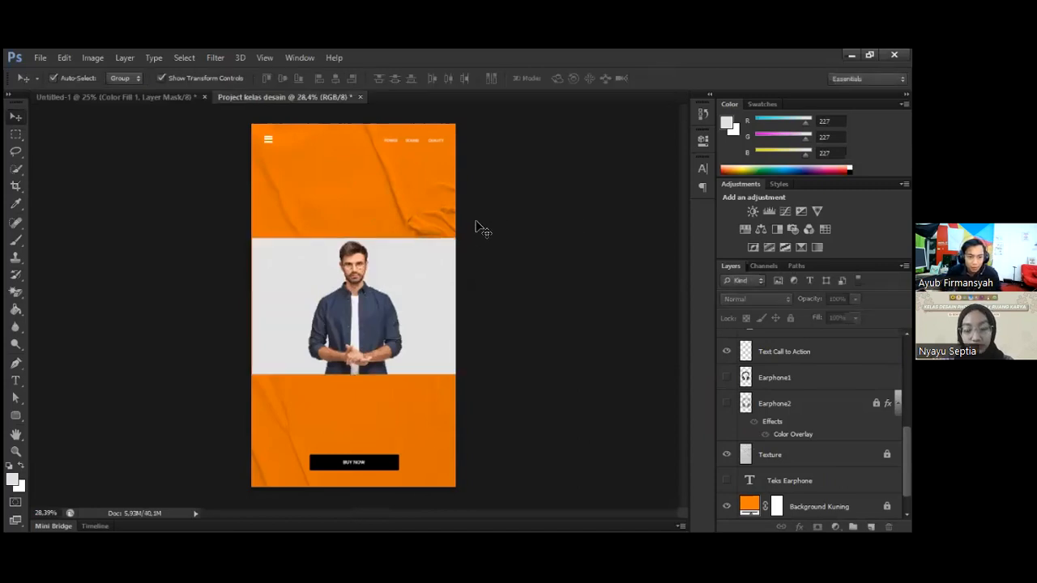
Rasterize the layer containing the photo of the man in the navy shirt
click(439, 283)
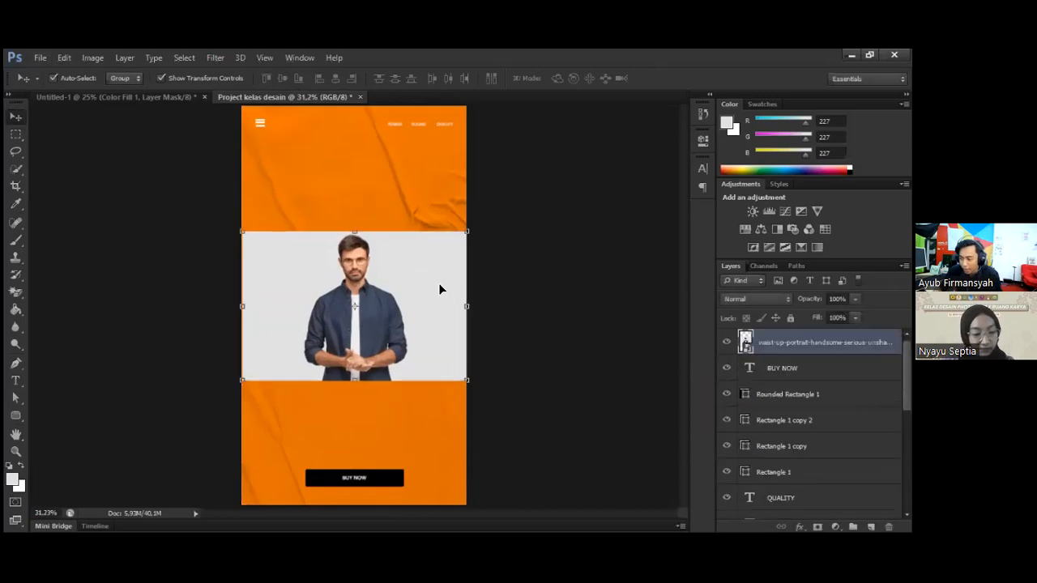
scroll(453, 279, up, 3)
scroll(327, 310, left, 2)
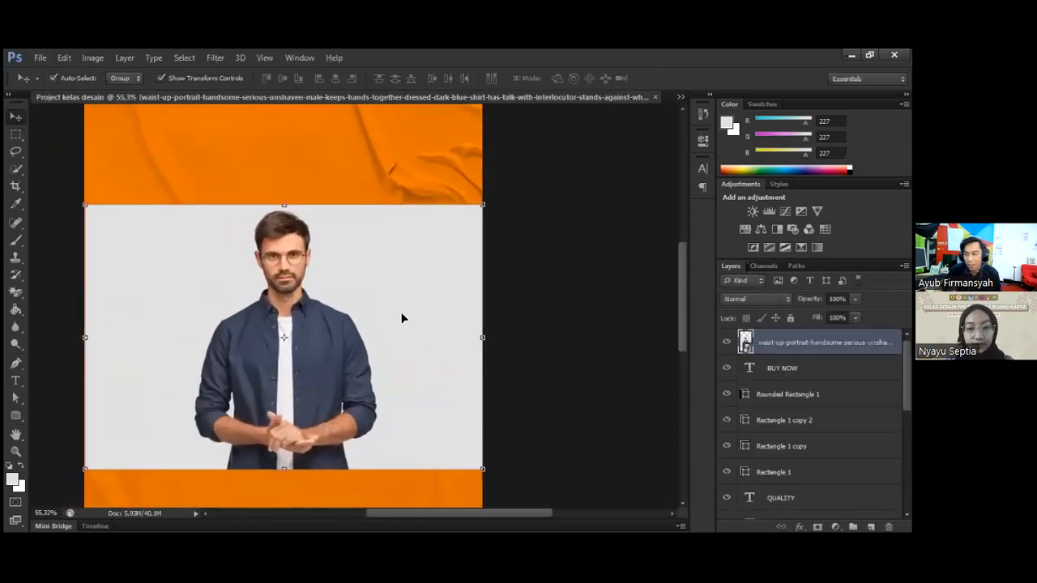
click(565, 301)
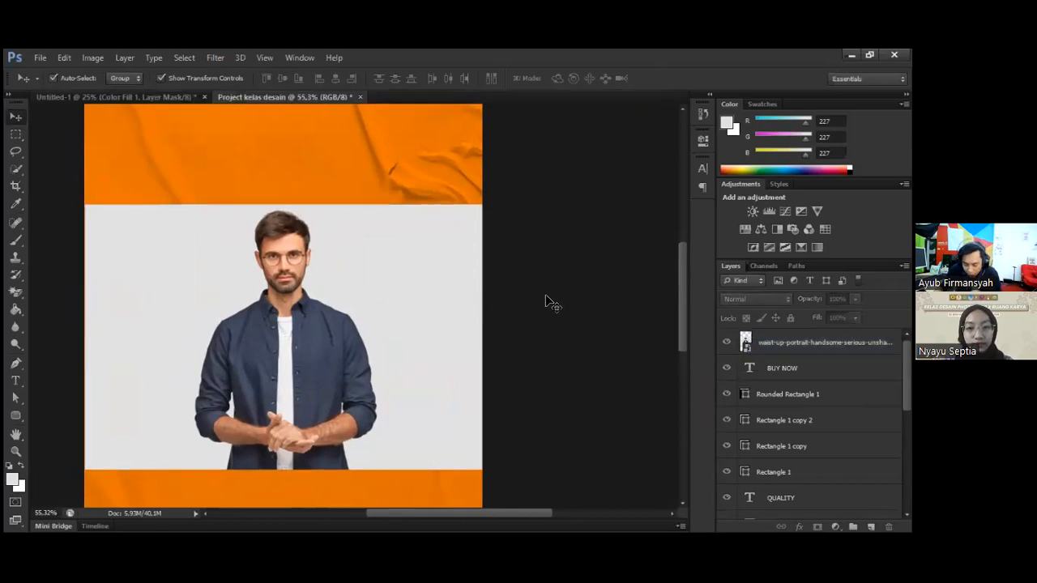
click(771, 345)
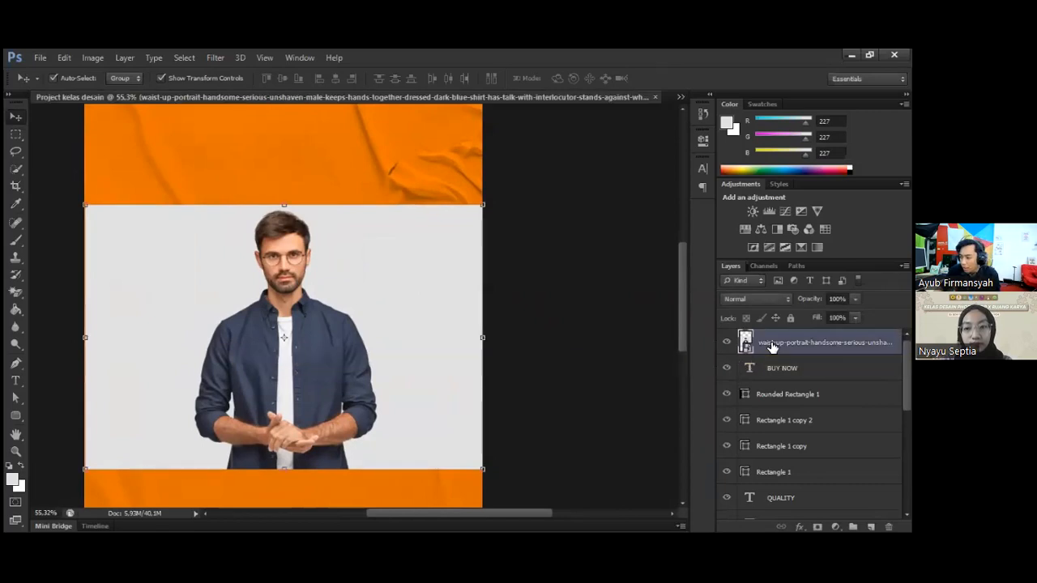
right_click(769, 345)
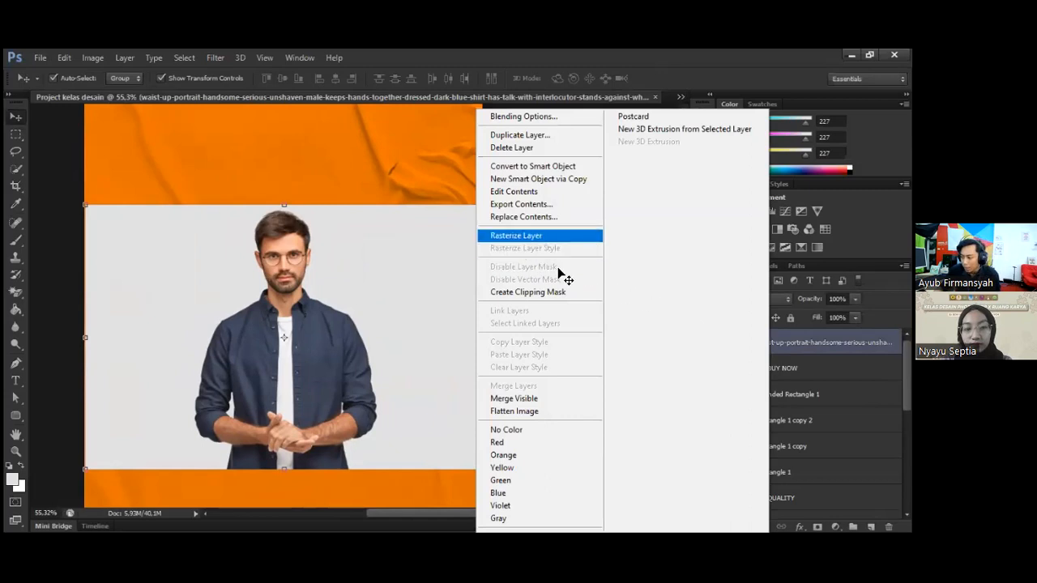
click(539, 236)
click(558, 270)
click(442, 304)
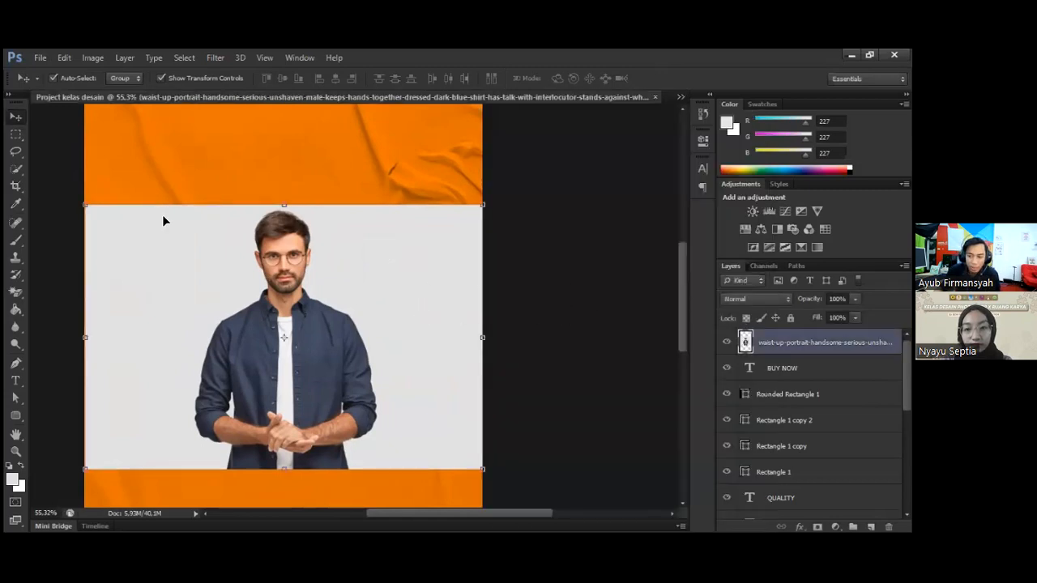
Select the photo's light grey backdrop around the man with the Magic Wand and delete it
click(16, 168)
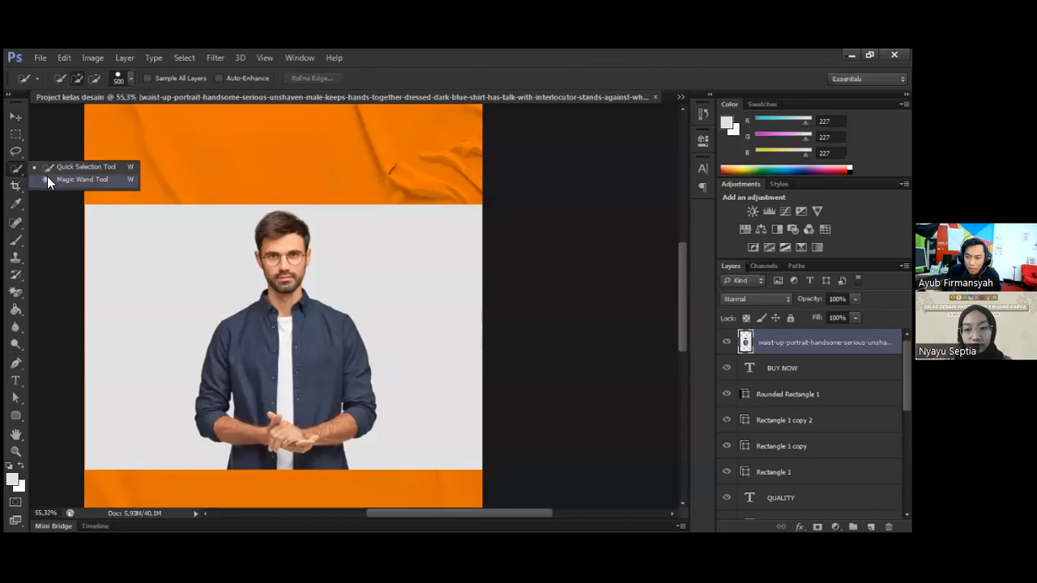
click(73, 179)
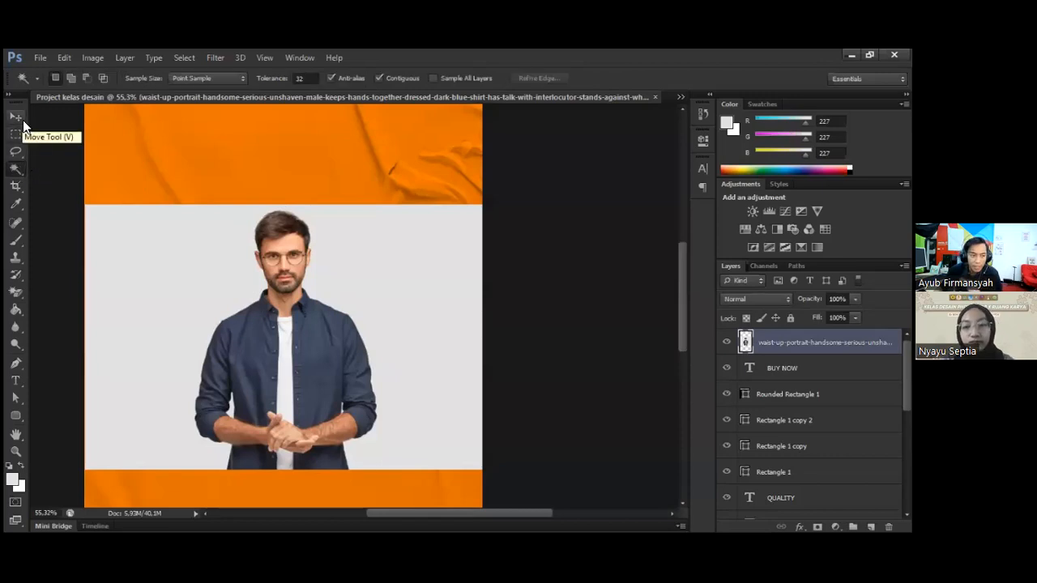
click(17, 118)
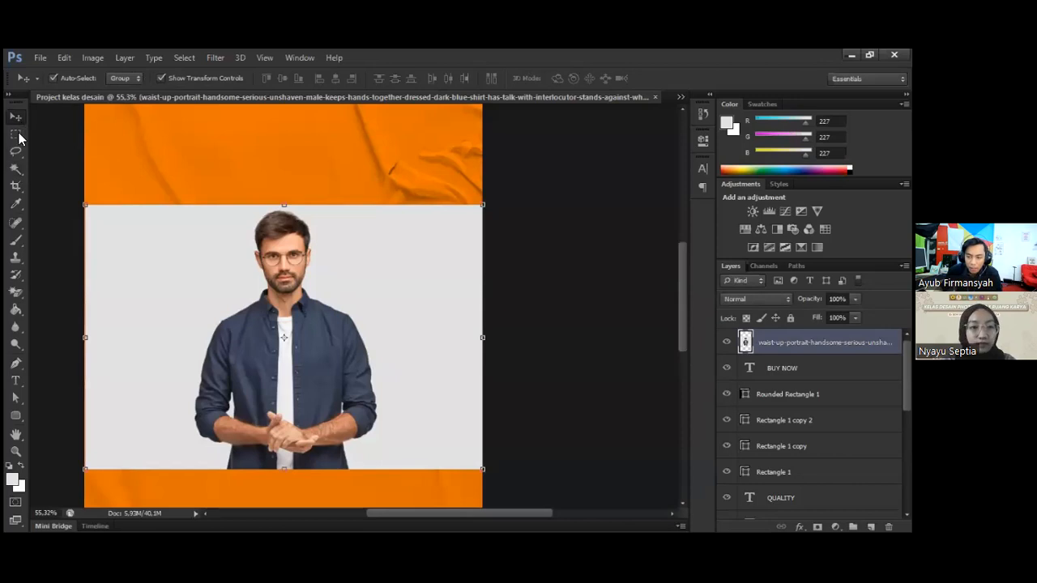
click(17, 135)
click(16, 152)
click(16, 172)
right_click(14, 172)
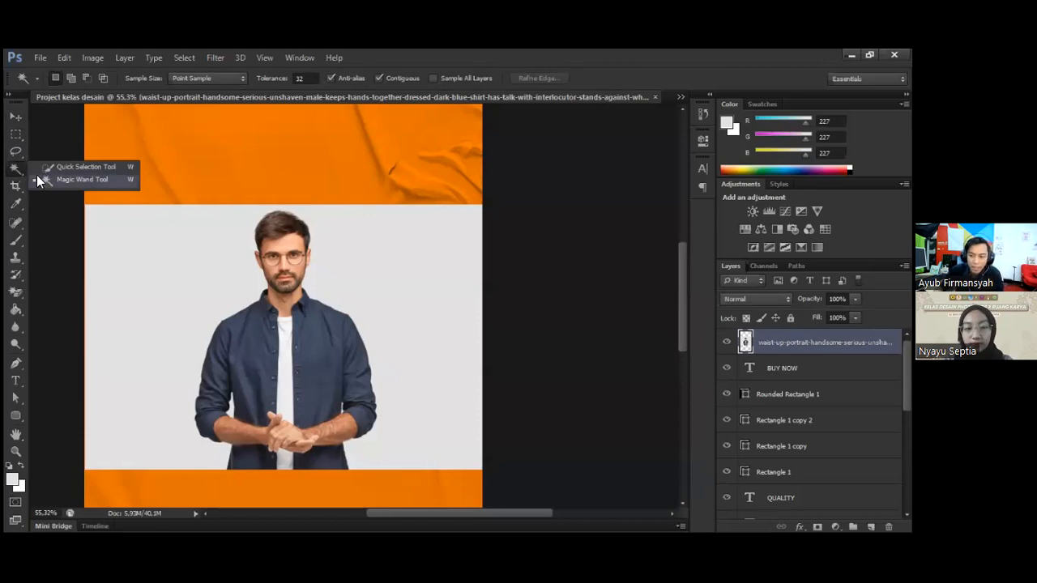
click(48, 179)
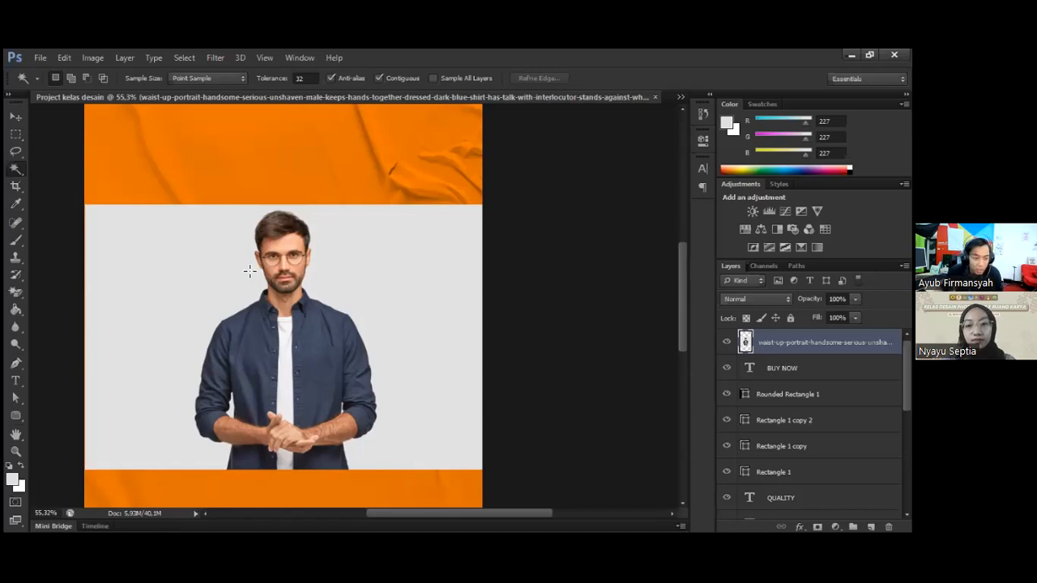
click(154, 259)
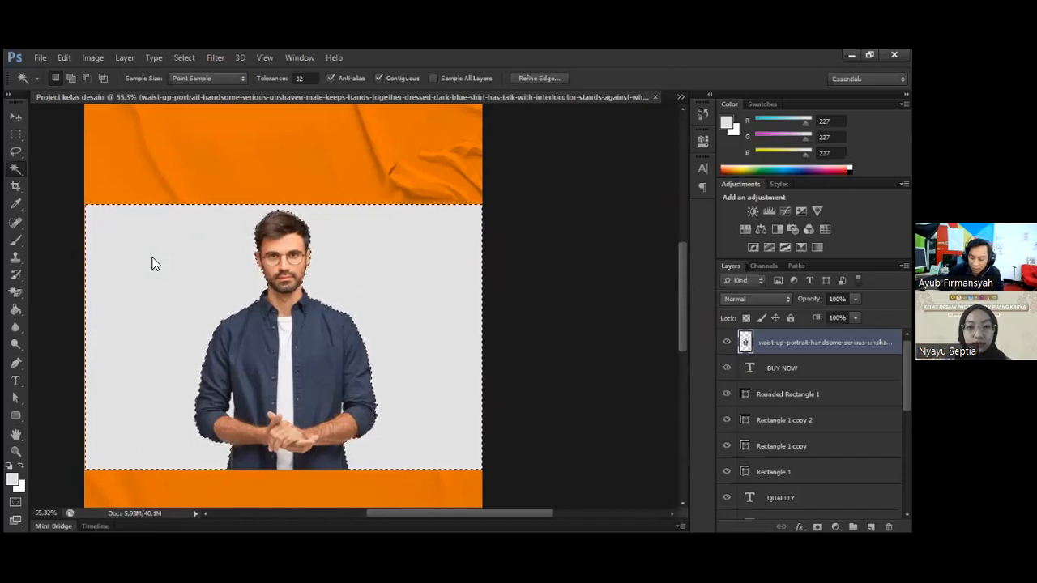
key(Delete)
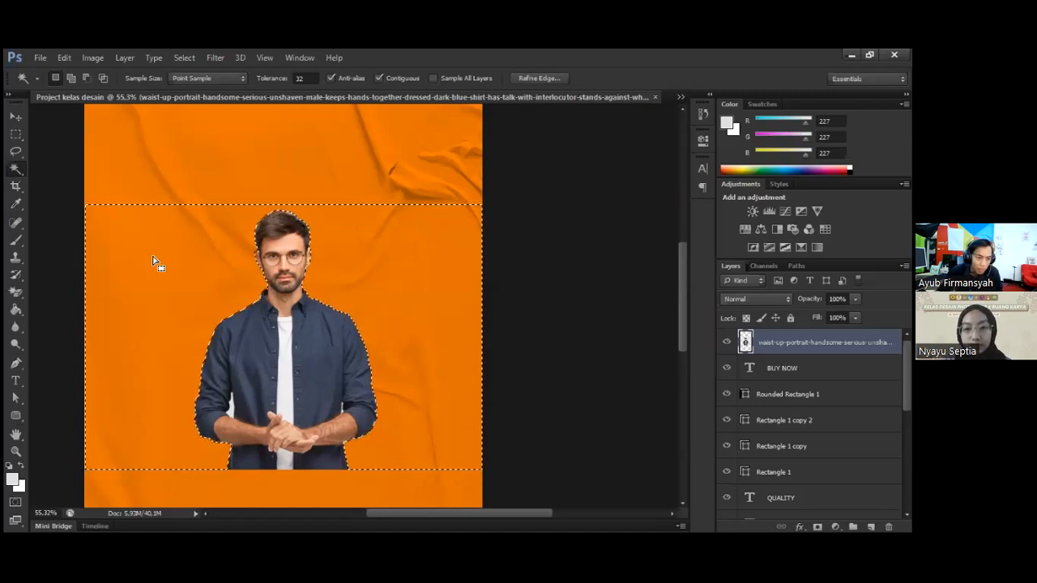
Clear the backdrop selection and try moving the cut-out man lower on the poster, undoing the move
click(16, 134)
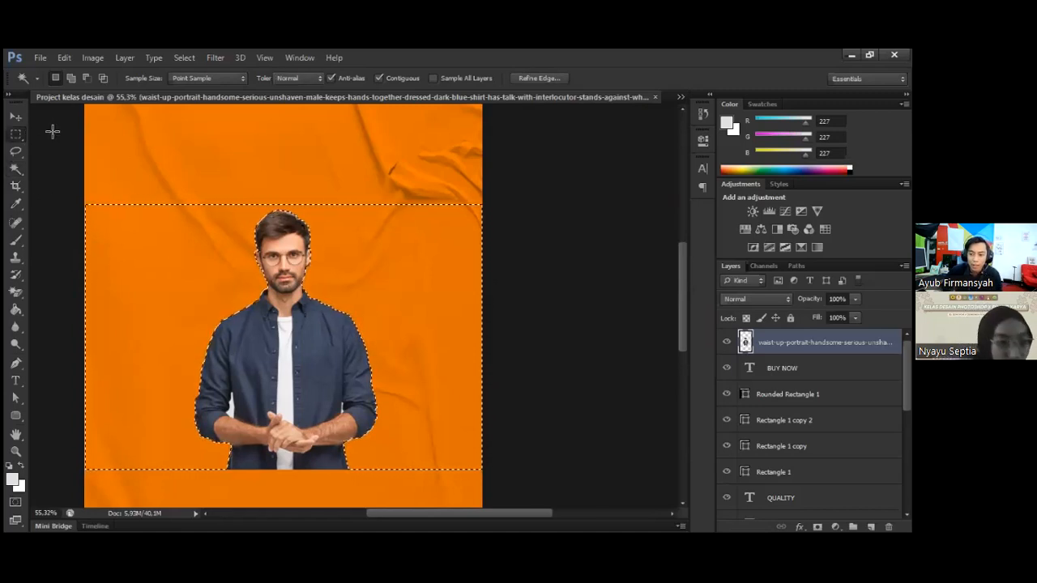
click(53, 131)
click(16, 118)
scroll(336, 267, down, 4)
scroll(468, 297, down, 4)
drag(366, 322, 351, 400)
key(ctrl+z)
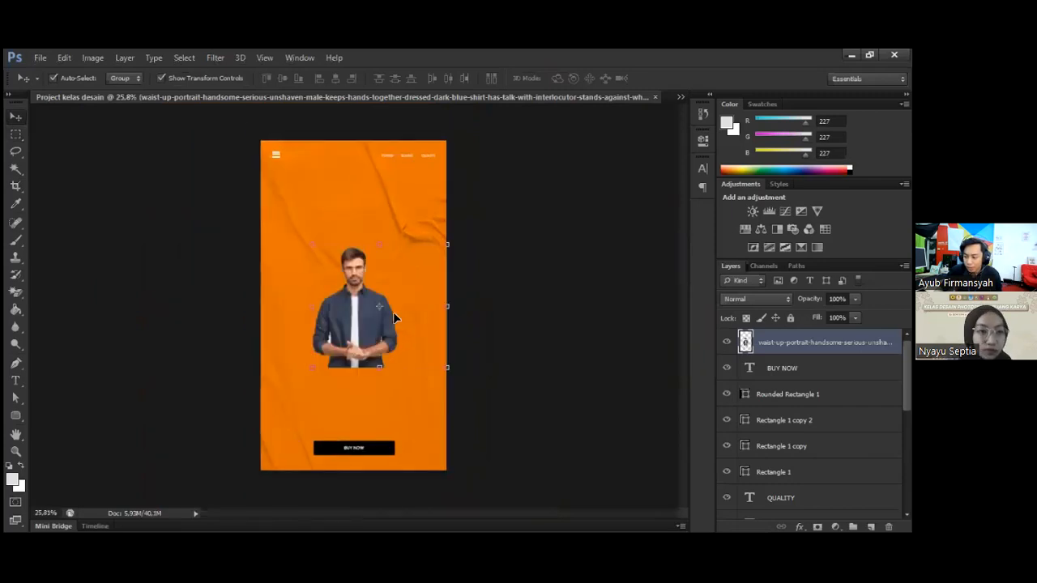
Delete the leftover backdrop patches between the man's arms and torso using the Magic Wand
scroll(413, 324, up, 6)
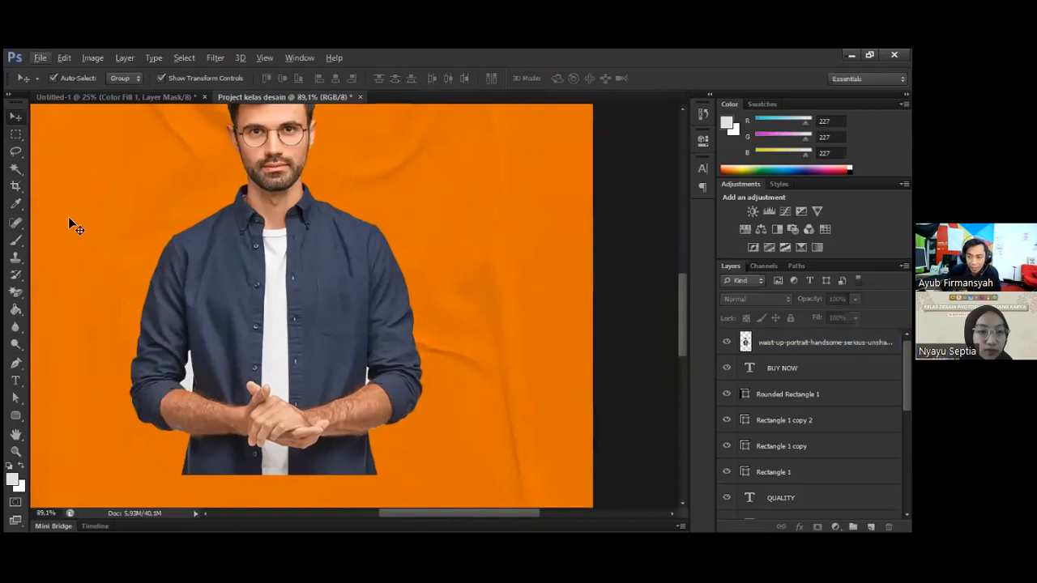
click(16, 170)
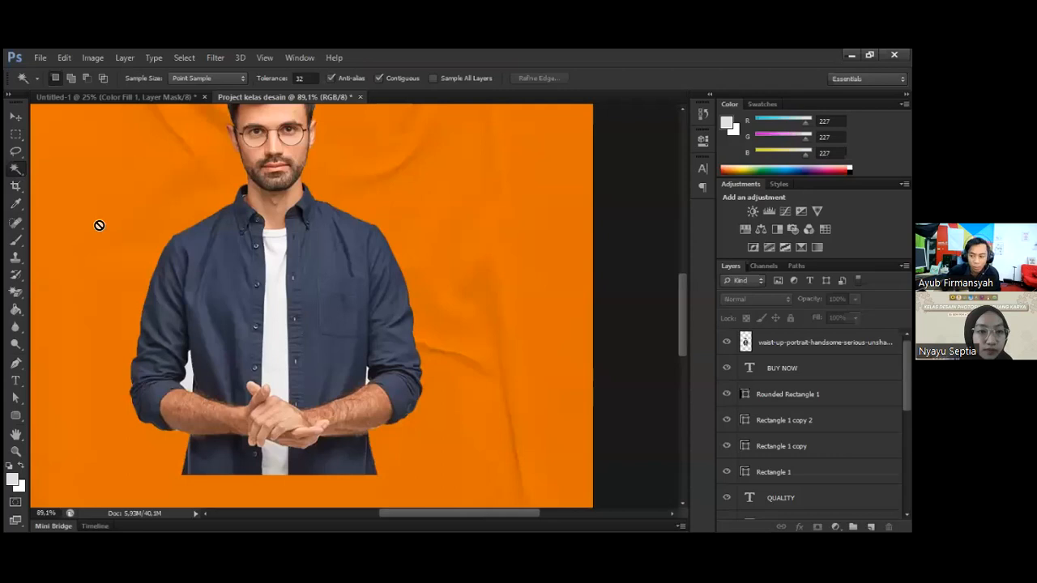
click(761, 348)
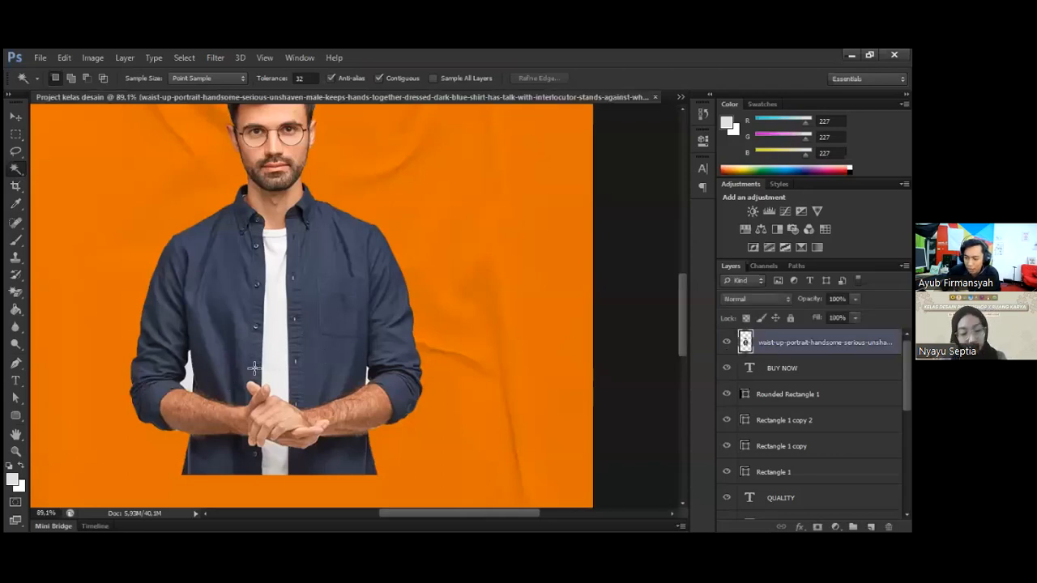
click(191, 379)
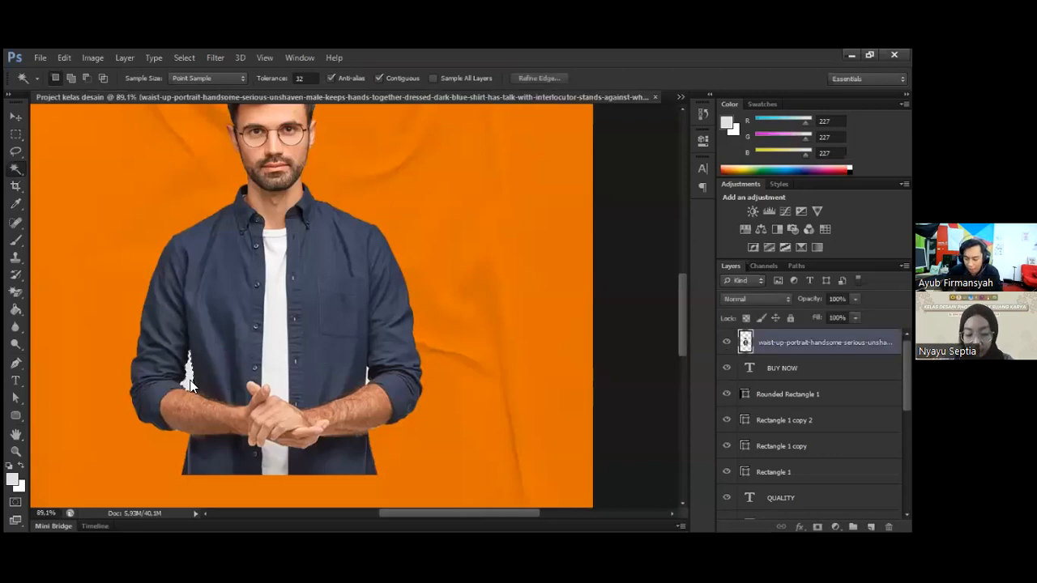
key(Delete)
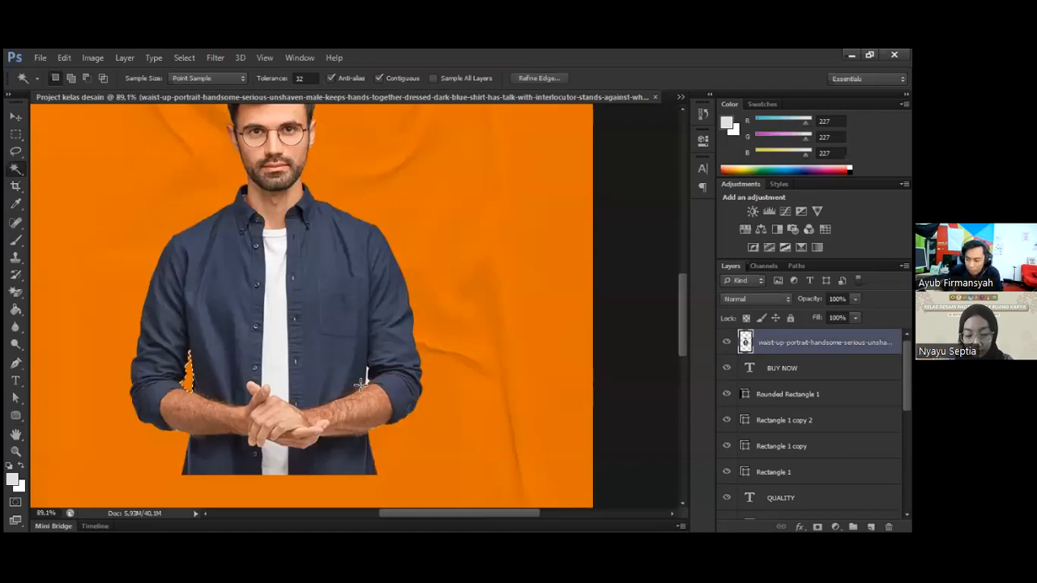
key(ctrl+d)
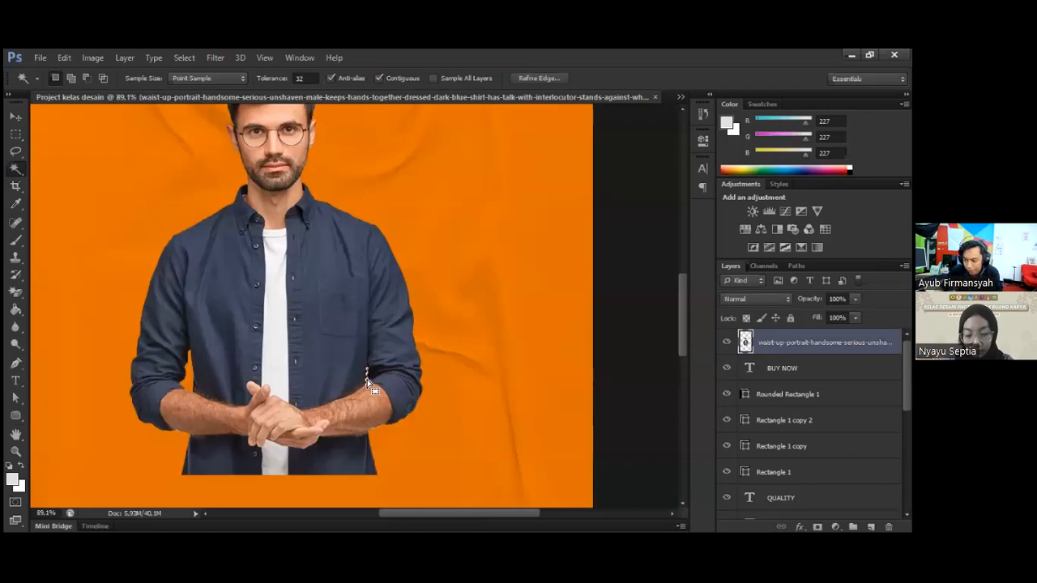
Try deleting the man's white undershirt with the Magic Wand, undo the deletion and clear the selection
click(280, 303)
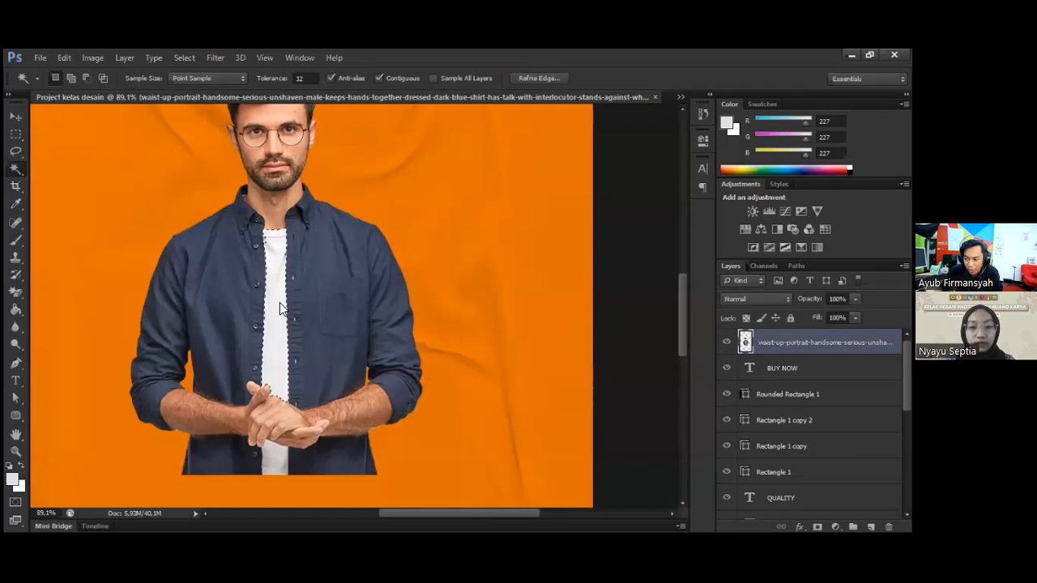
key(Delete)
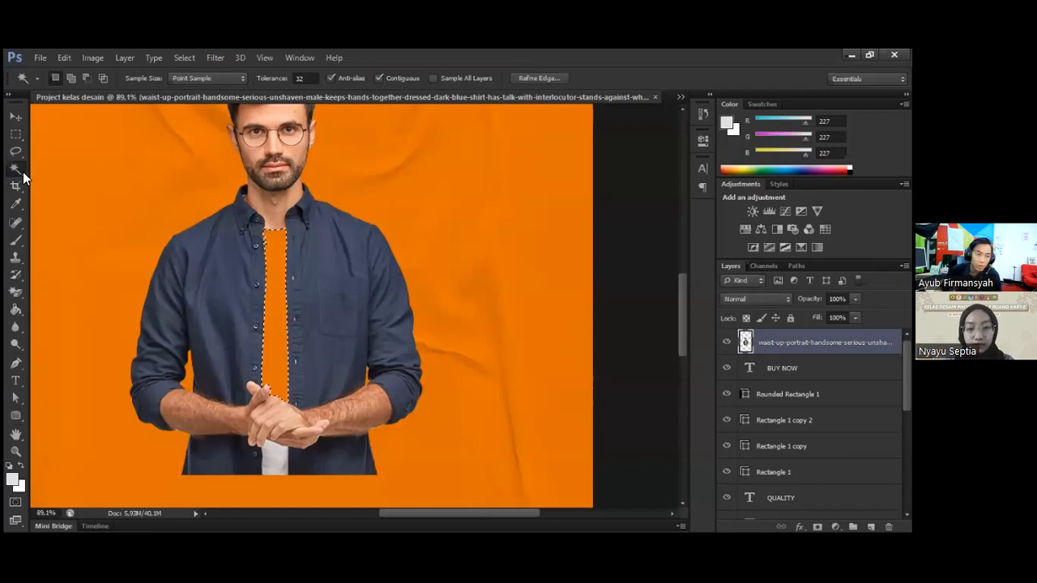
key(ctrl+z)
click(17, 134)
click(44, 138)
click(19, 118)
scroll(201, 220, down, 10)
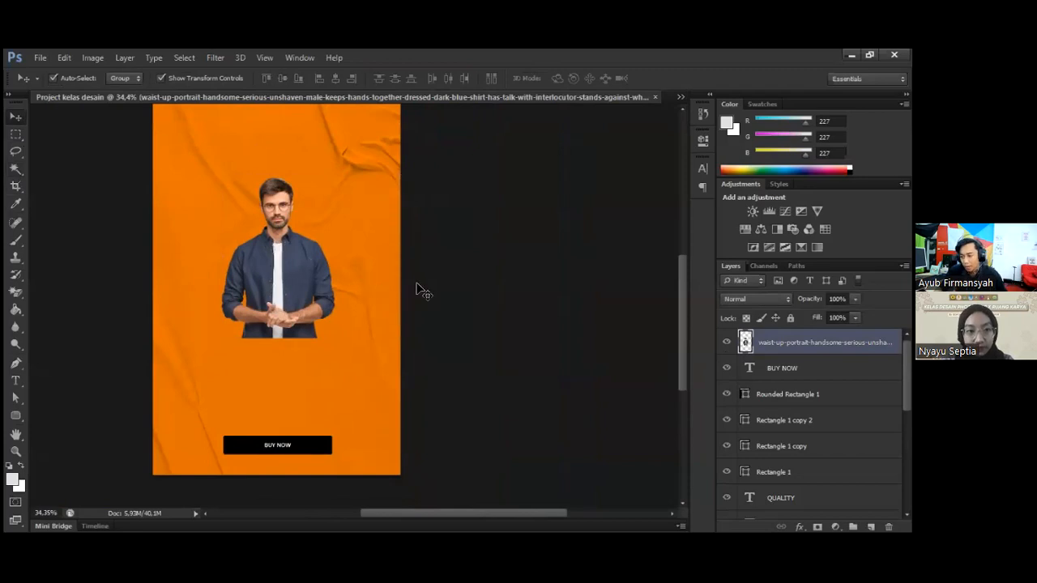
Replace the cut-out layer with the original photo placed across the poster's middle at about 53% scale, and rasterize it
key(Delete)
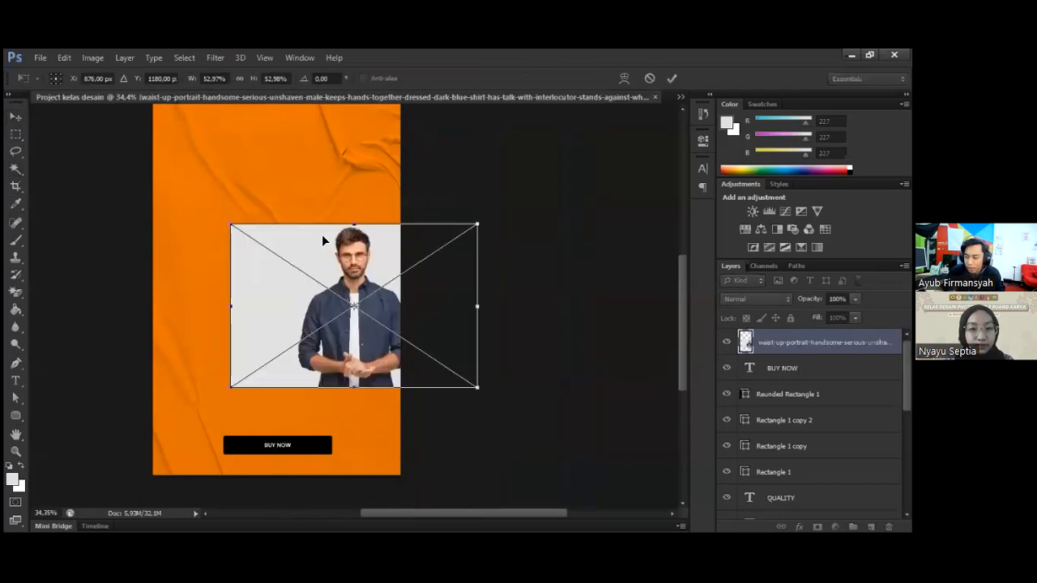
drag(354, 257, 278, 228)
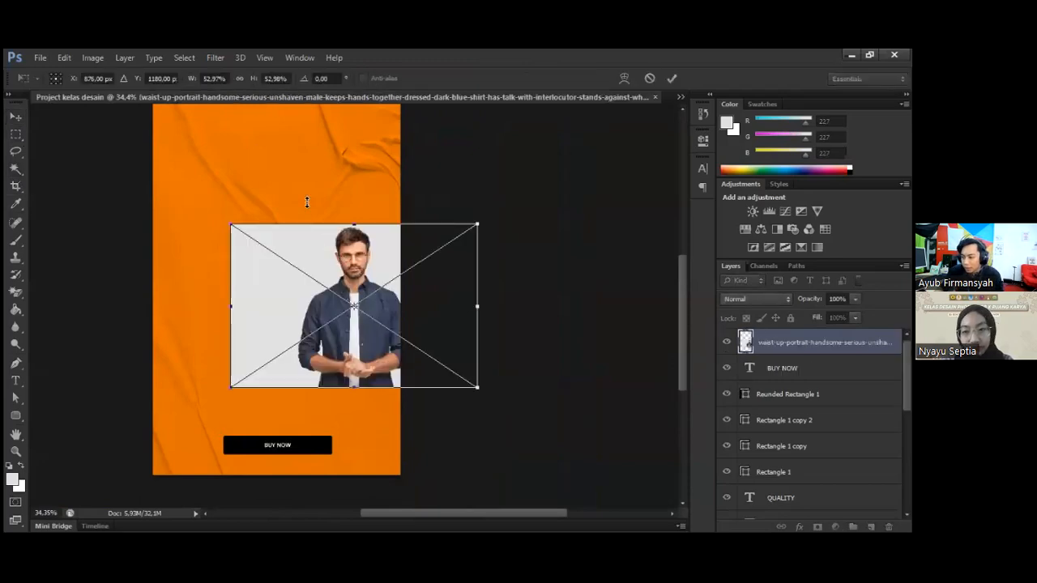
click(674, 80)
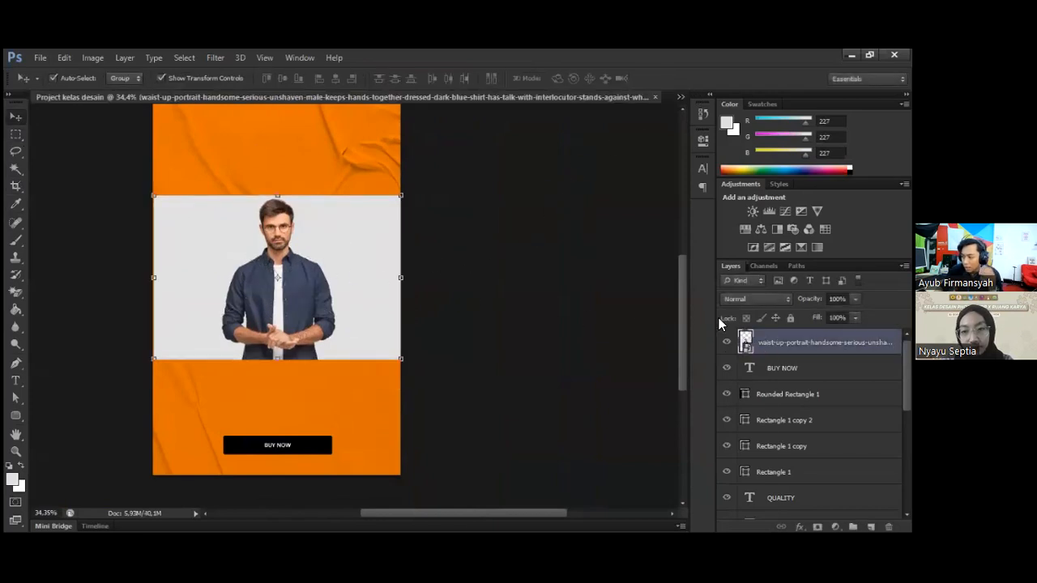
right_click(768, 343)
click(563, 239)
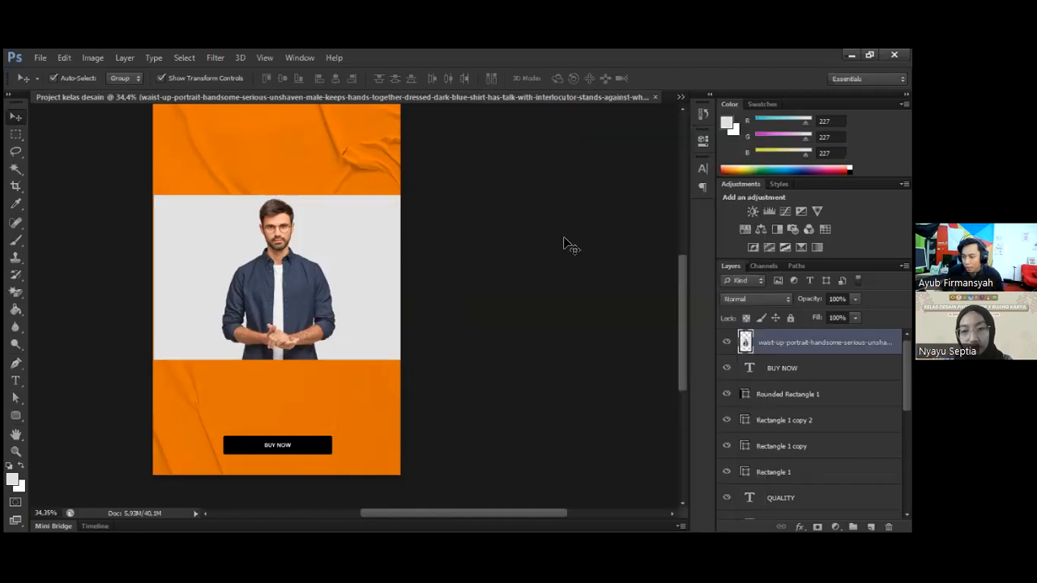
scroll(350, 235, up, 1)
scroll(350, 243, up, 1)
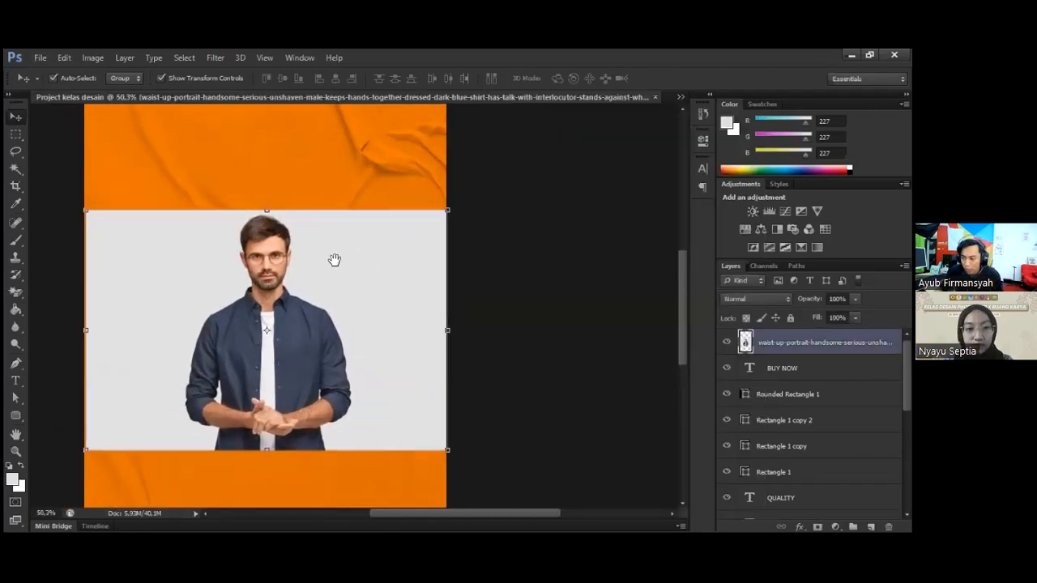
drag(343, 273, 343, 258)
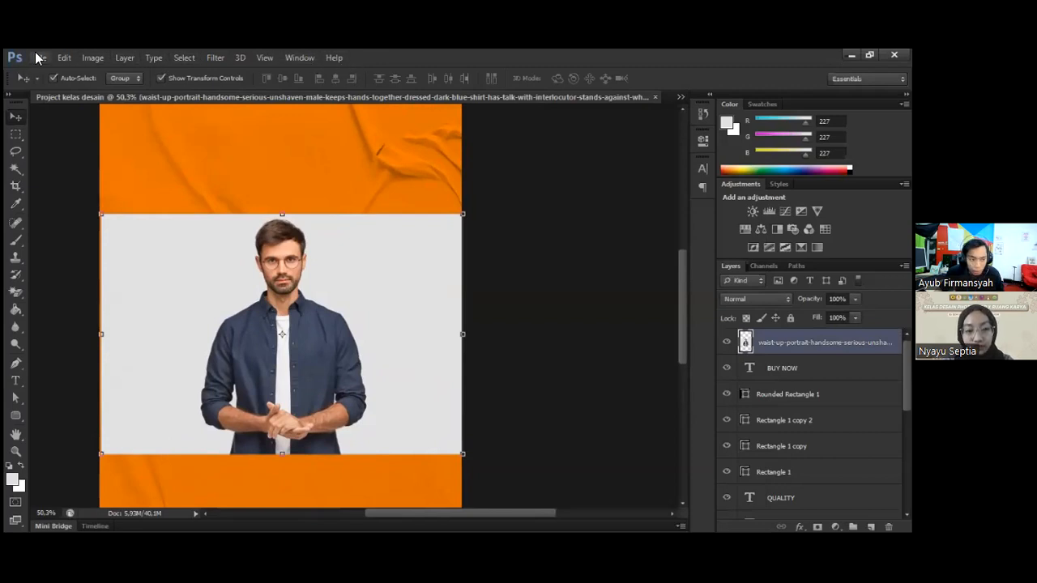
click(183, 58)
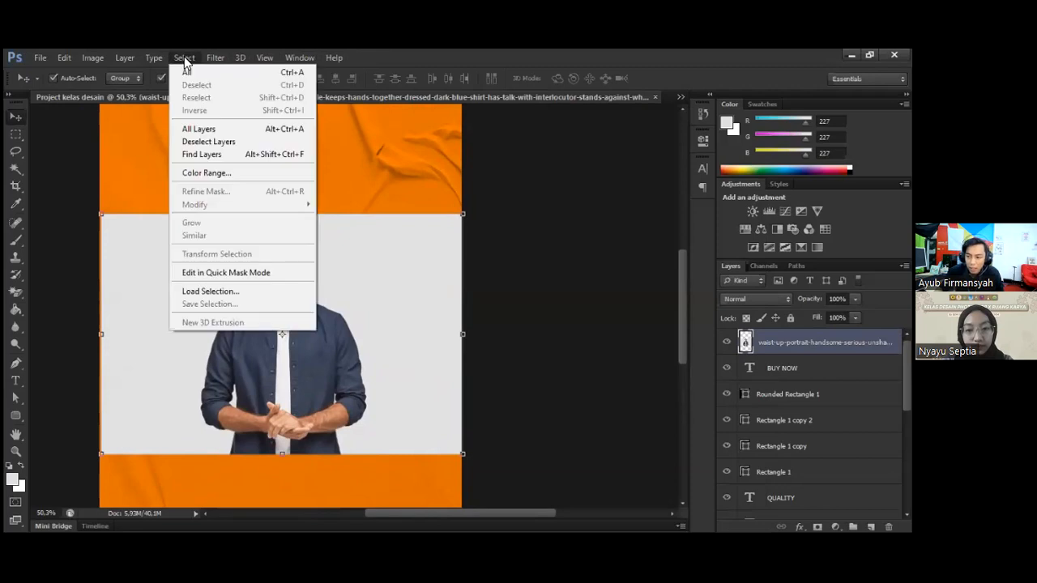
click(195, 176)
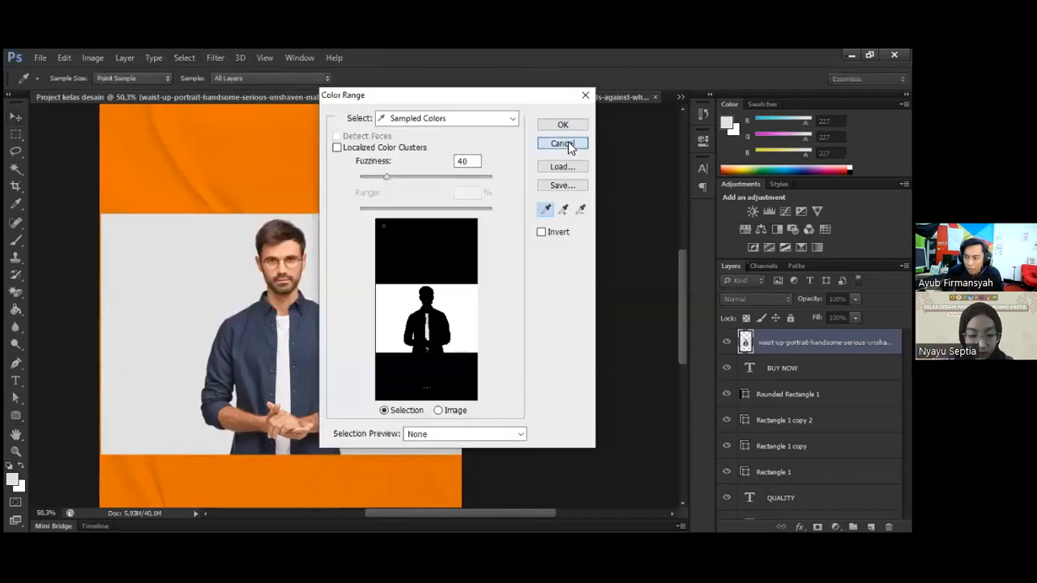
click(565, 144)
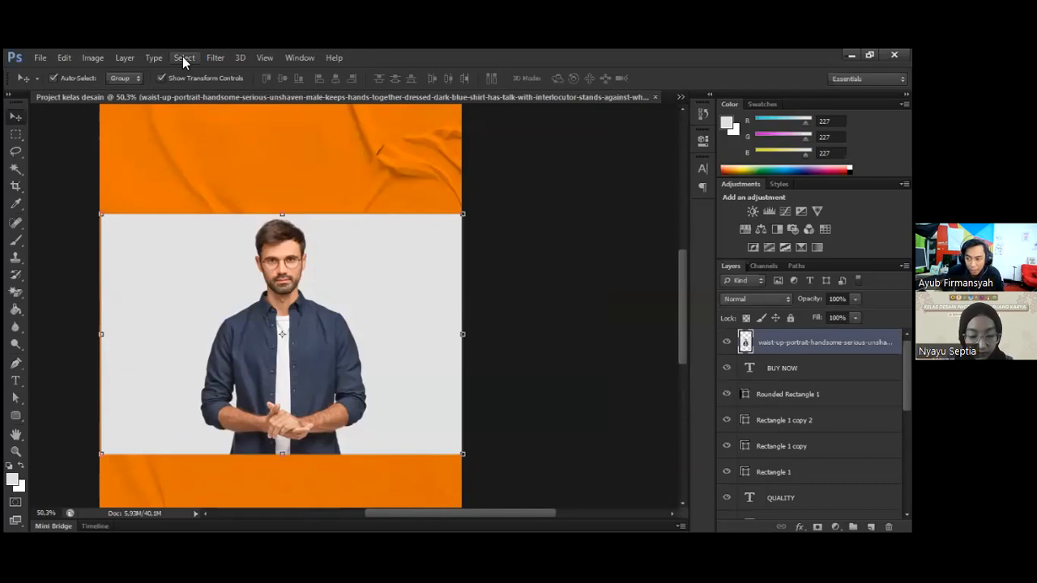
Select the photo's light backdrop with Color Range at a fuzziness of 50, and clear the selection
click(183, 56)
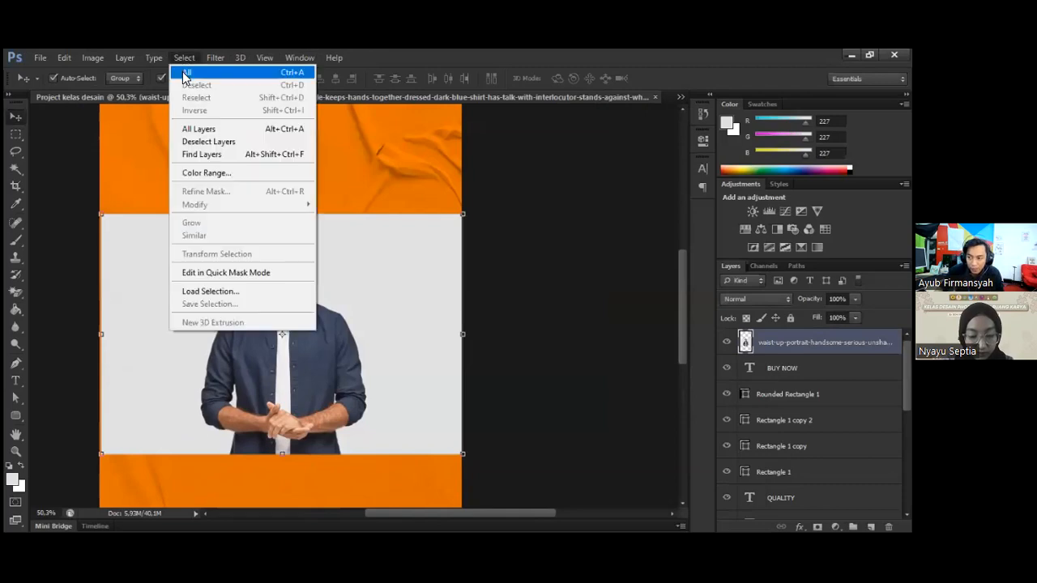
click(202, 173)
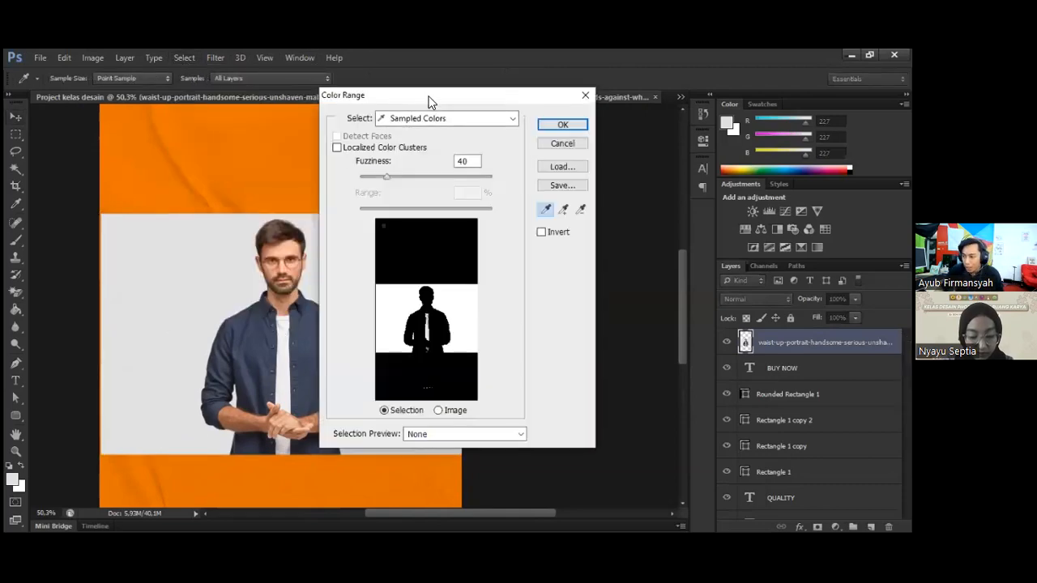
drag(432, 94, 541, 88)
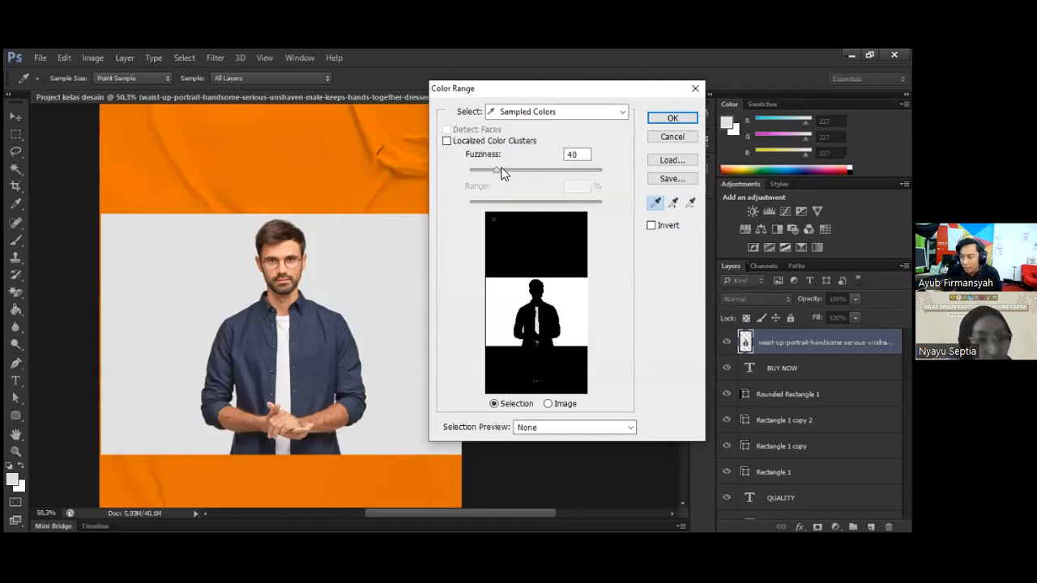
double_click(571, 154)
text(50)
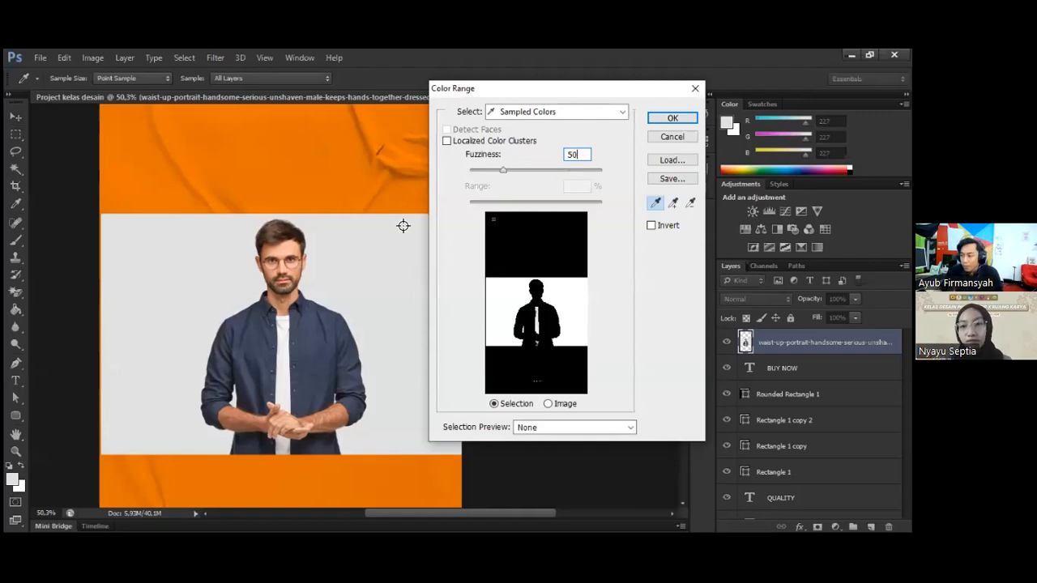
click(672, 119)
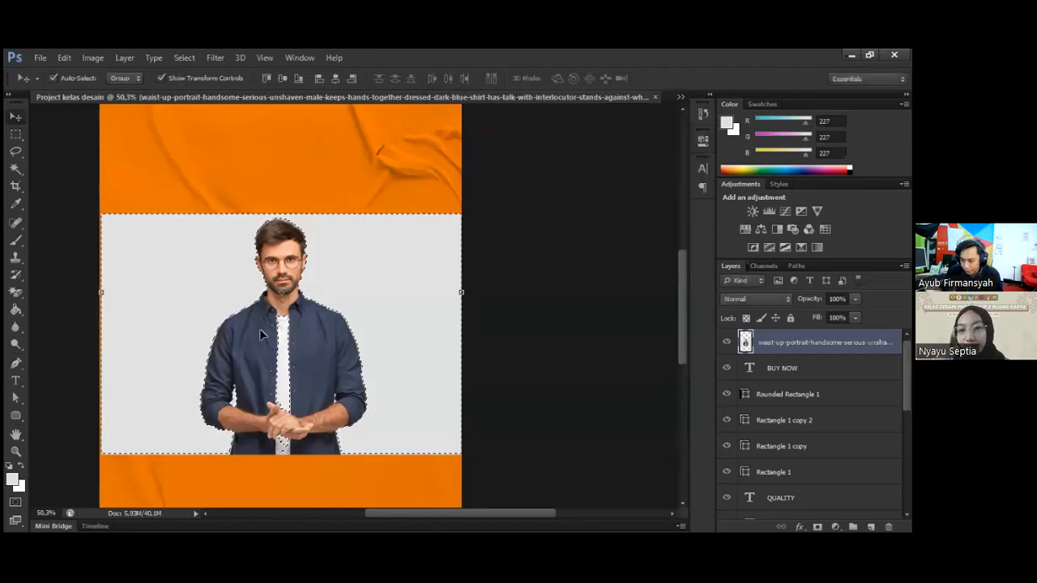
key(ctrl+d)
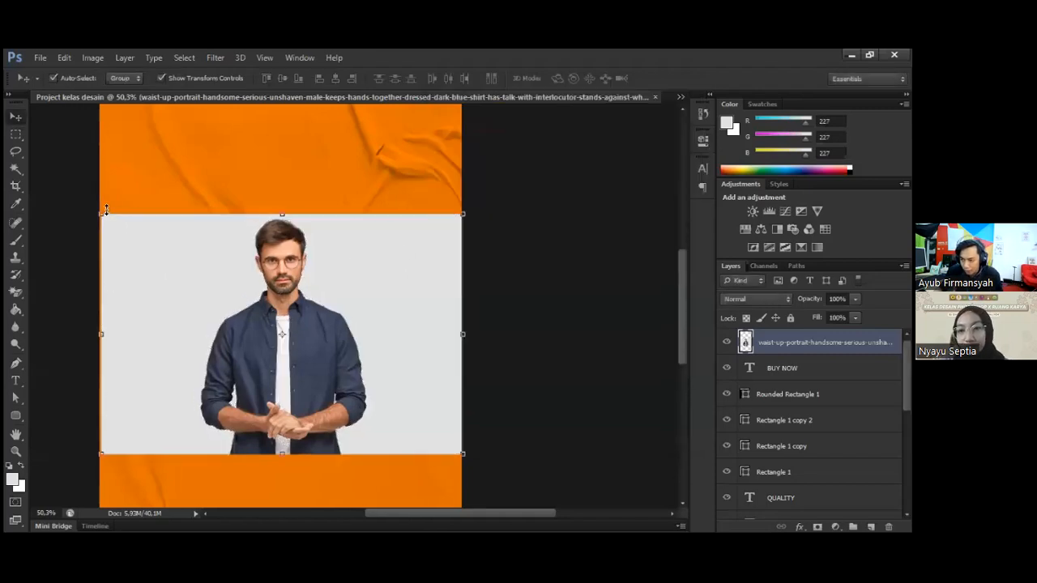
Repeat the Color Range selection of the photo's backdrop with the same fuzziness, and dismiss it using the Rectangular Marquee
click(184, 58)
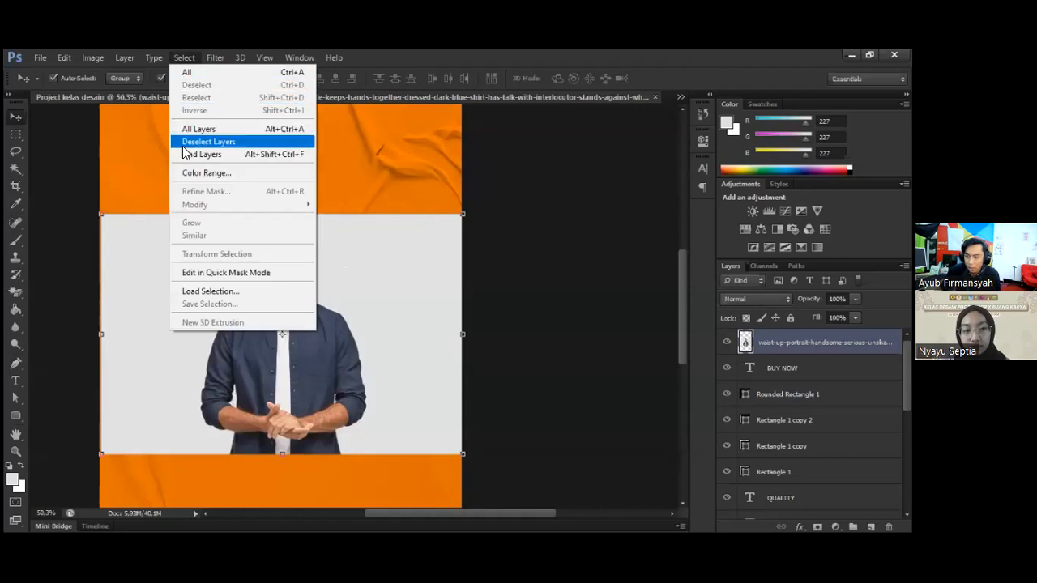
click(188, 174)
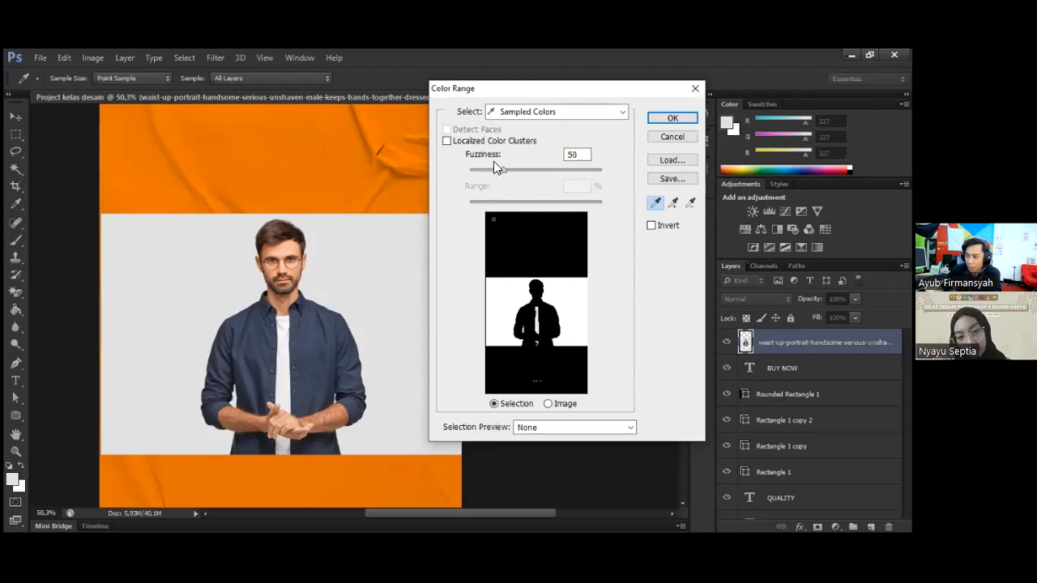
click(671, 120)
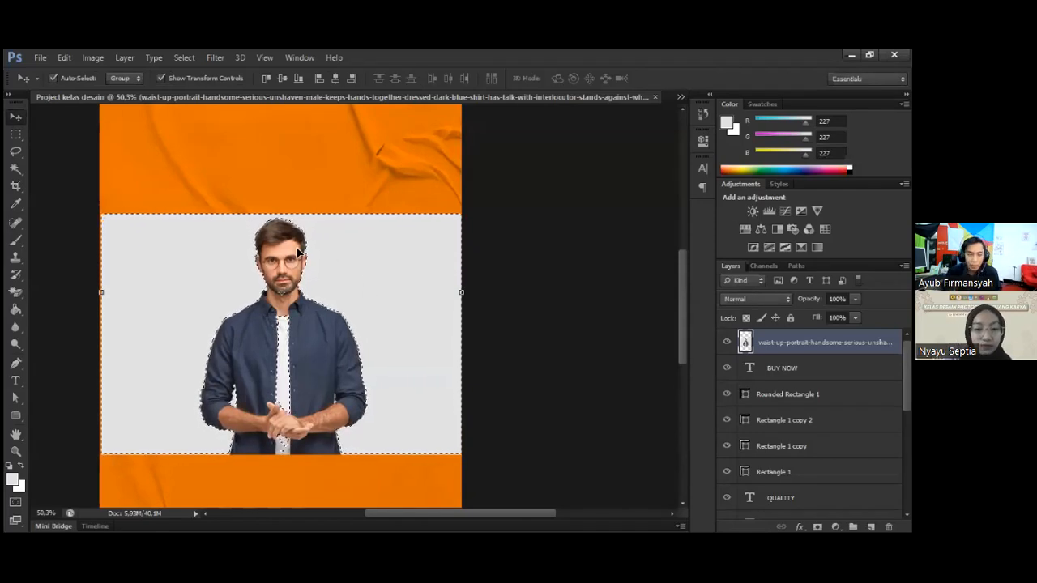
click(16, 133)
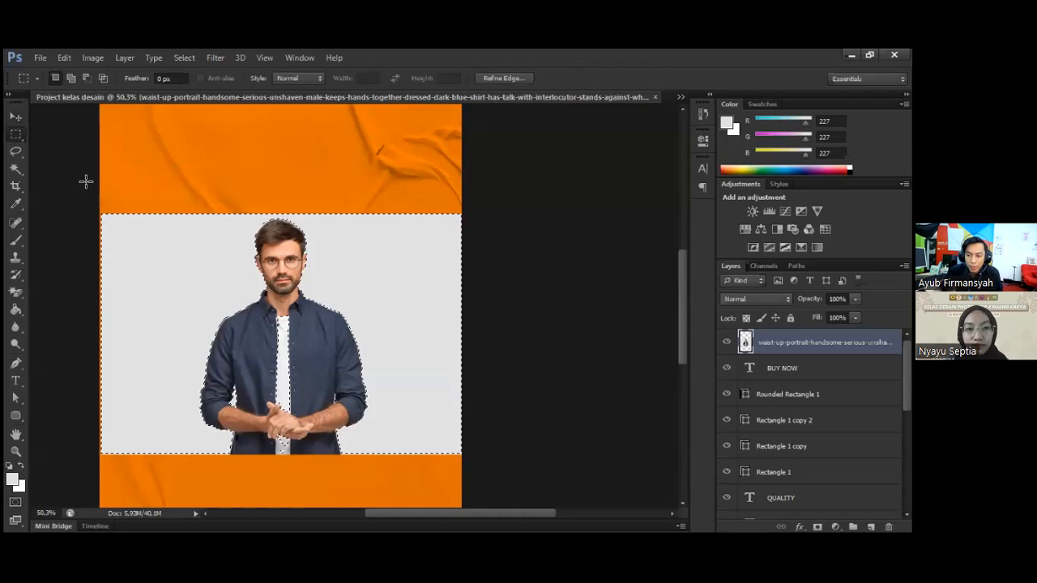
click(176, 227)
click(15, 117)
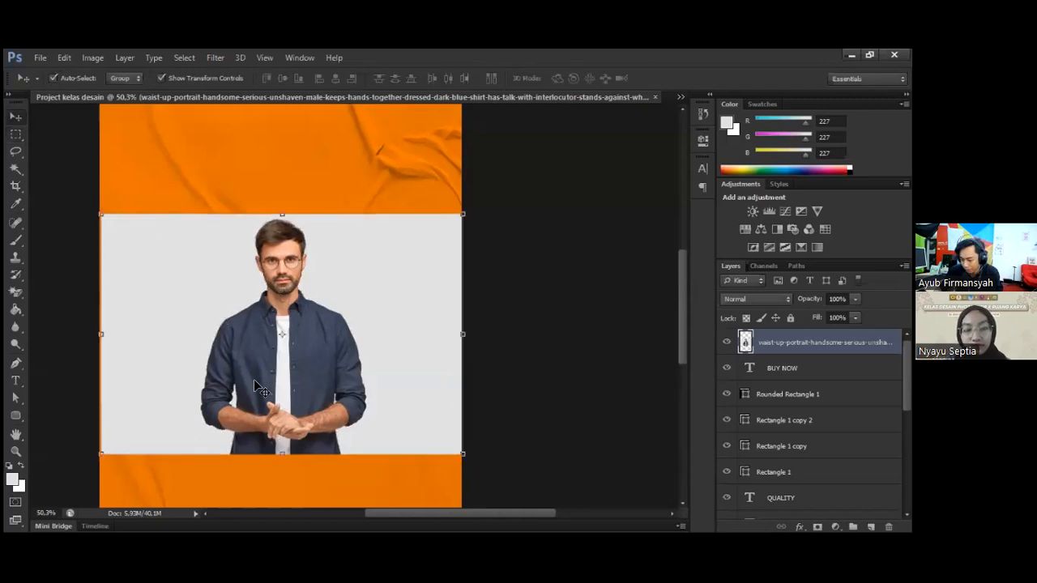
Delete the man's photo layer from the poster
key(Delete)
Try placing the Backdrop Charity 5x3 image on the poster at about 76% scale, and delete the placed layer
key(alt+Tab)
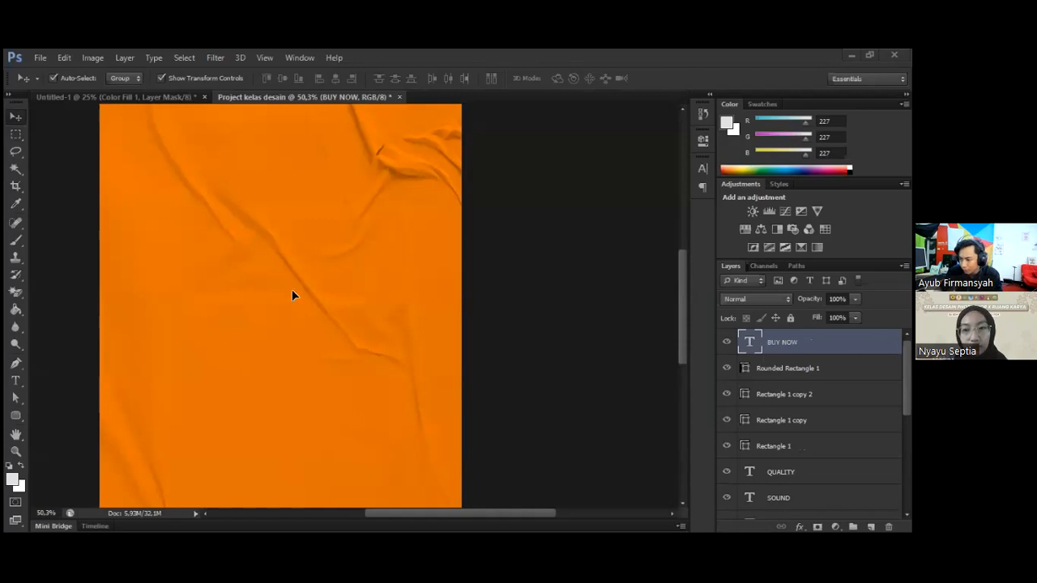
drag(484, 193, 480, 196)
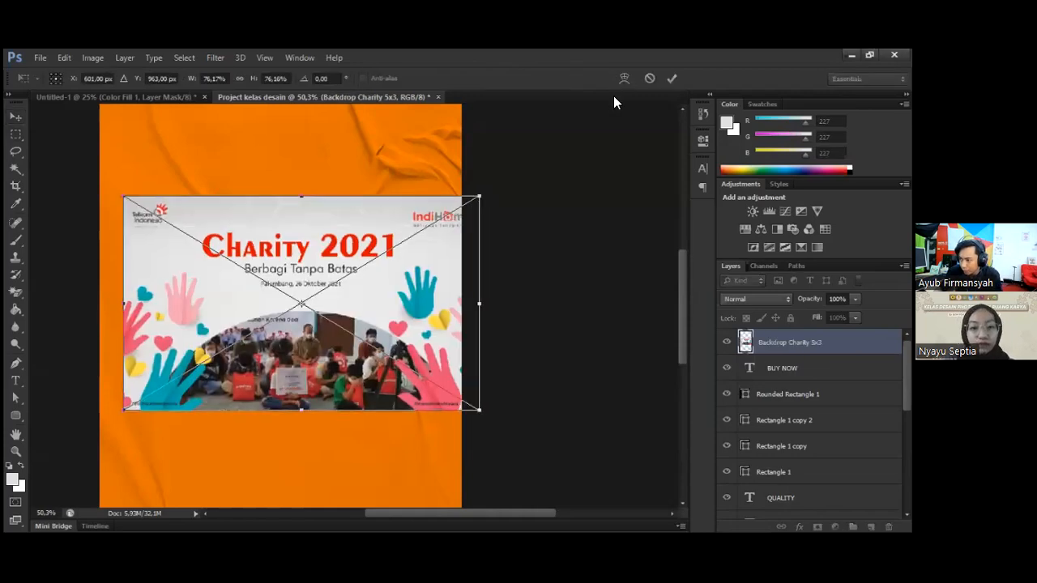
click(672, 78)
key(Delete)
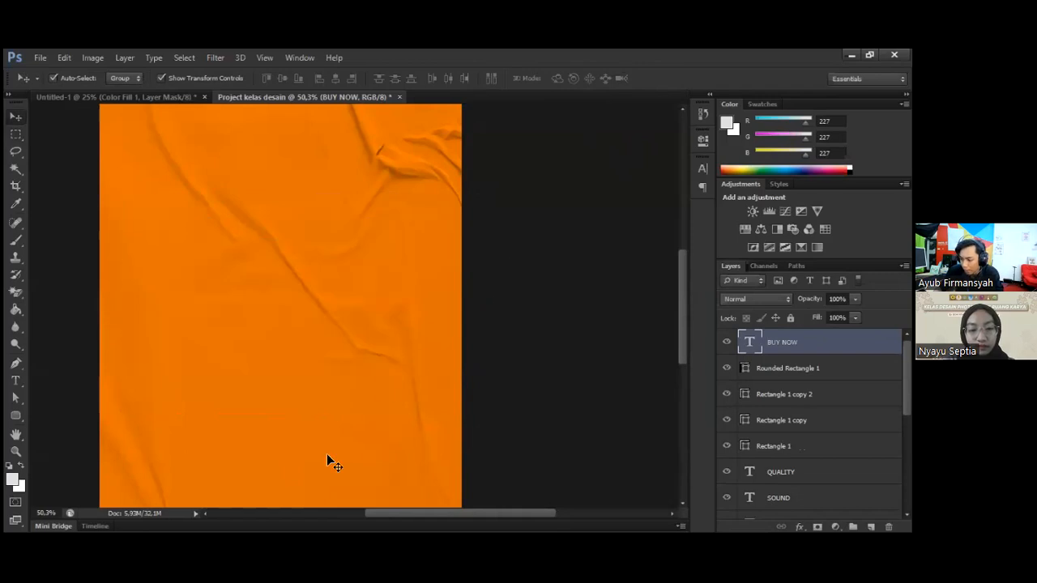
Open Backdrop Charity 5x3.png as a separate document
key(alt+Tab)
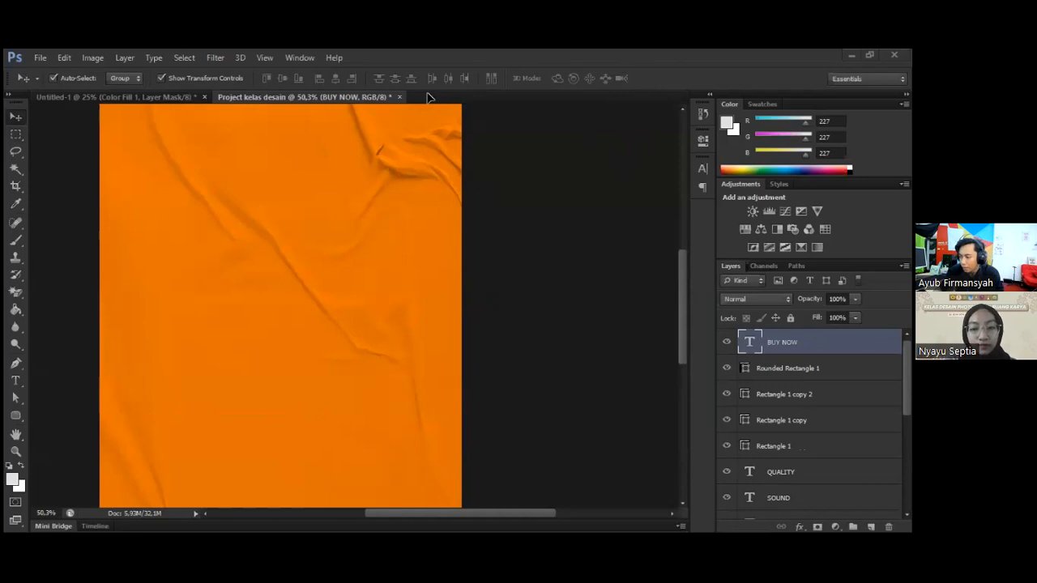
scroll(514, 294, down, 2)
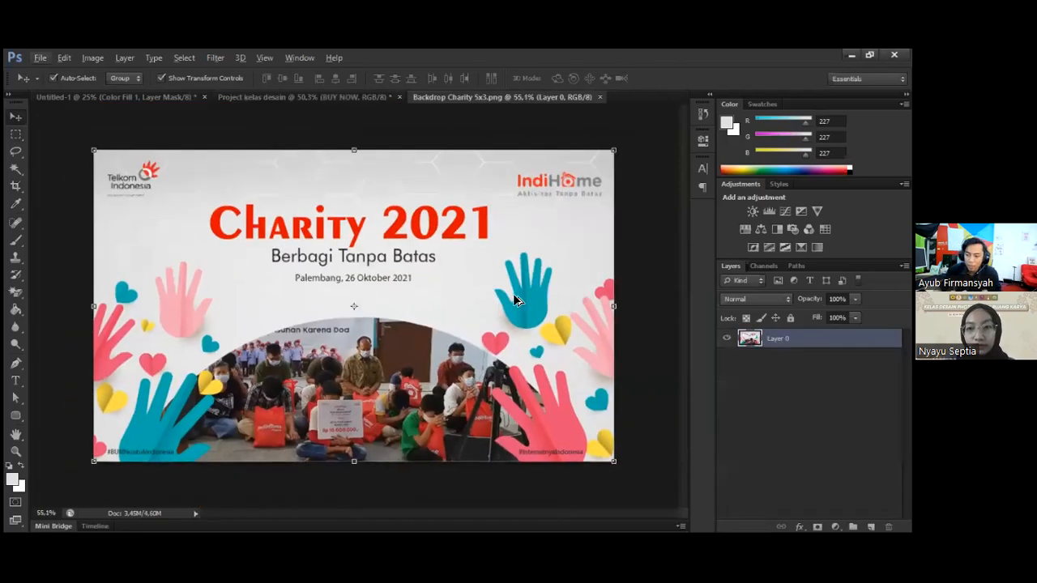
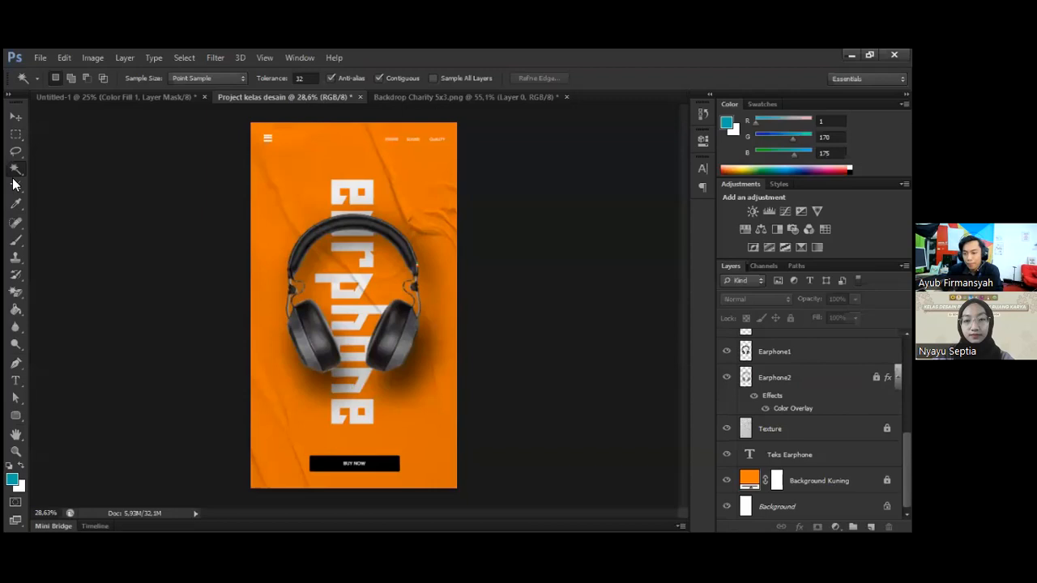
right_click(13, 173)
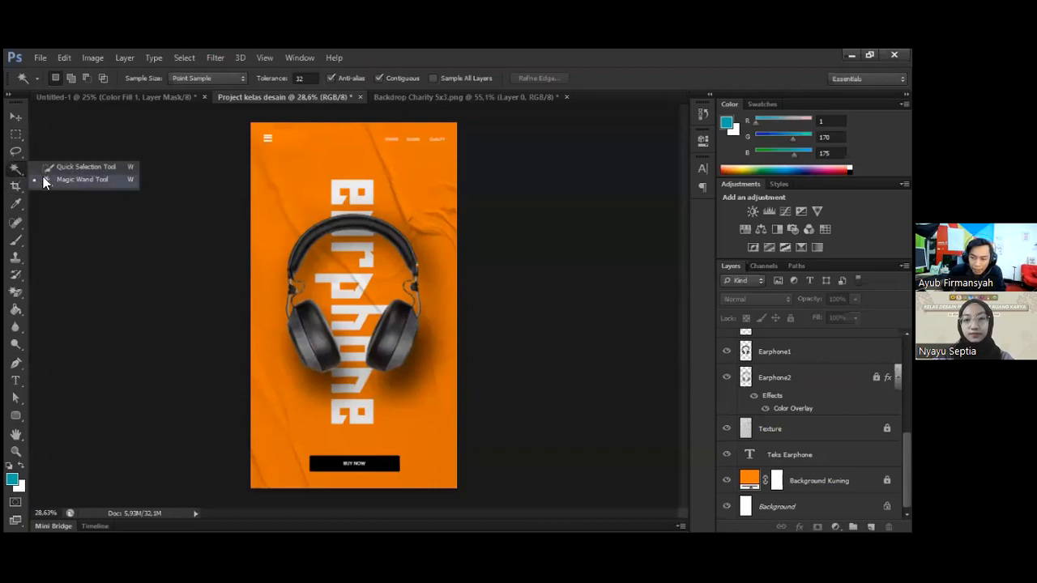
click(44, 179)
click(16, 117)
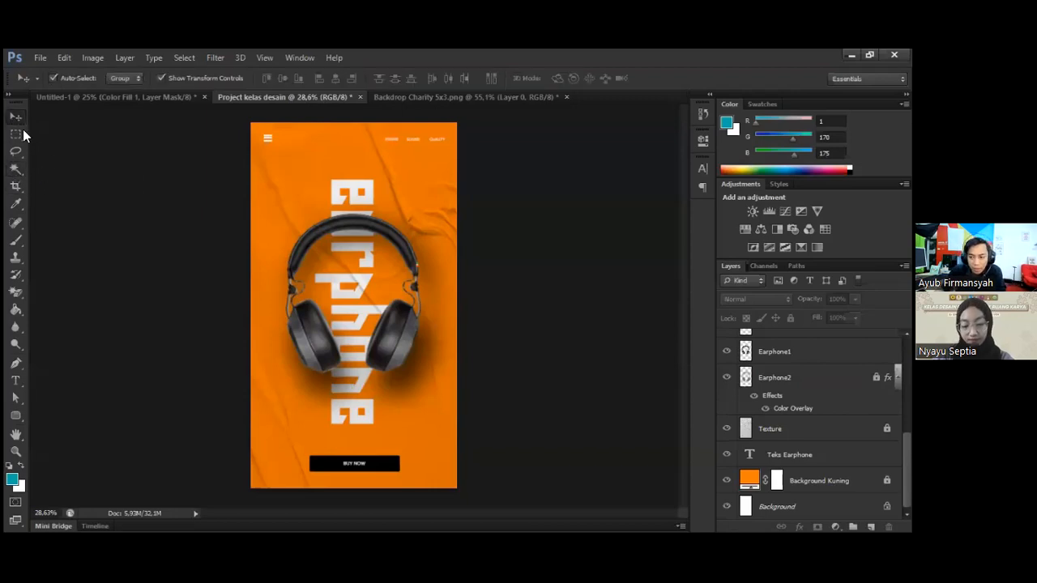
click(16, 180)
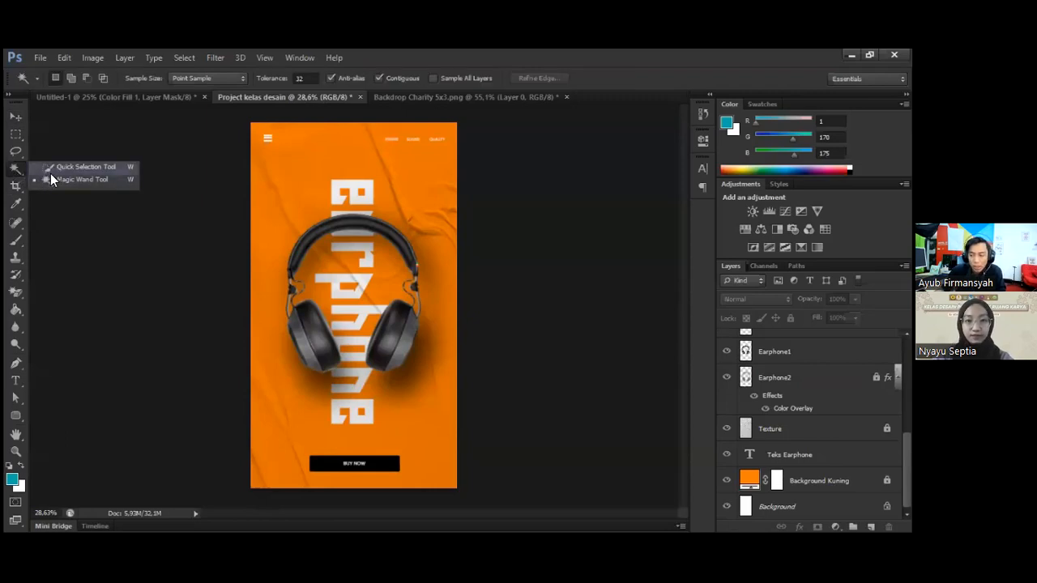
click(65, 166)
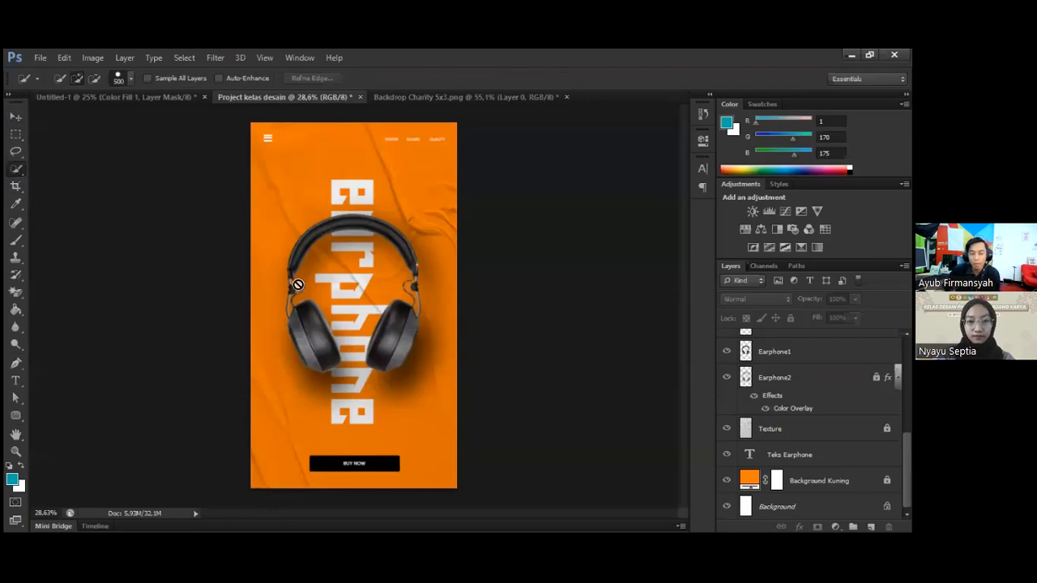
right_click(24, 170)
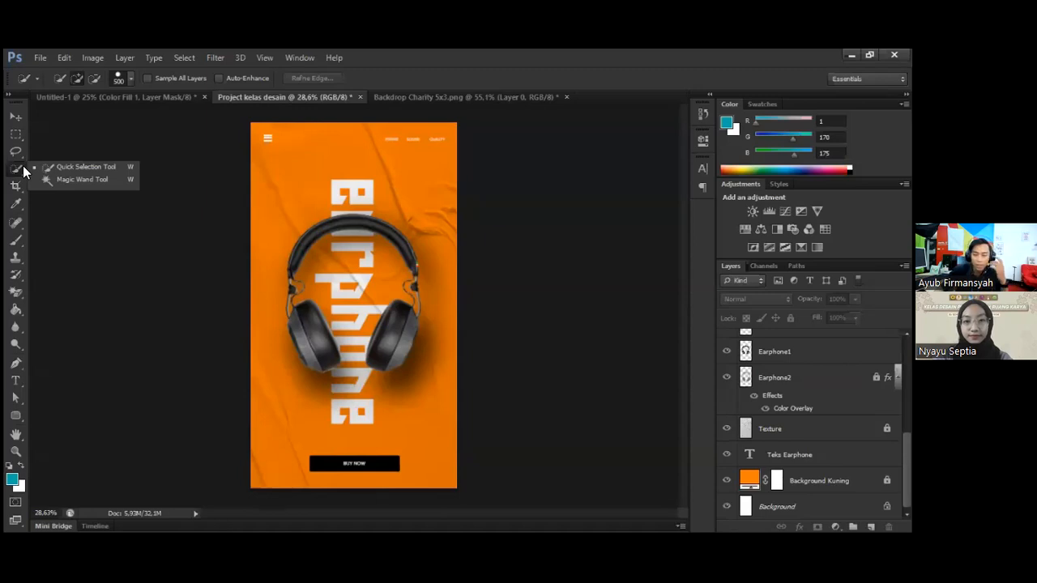
click(15, 116)
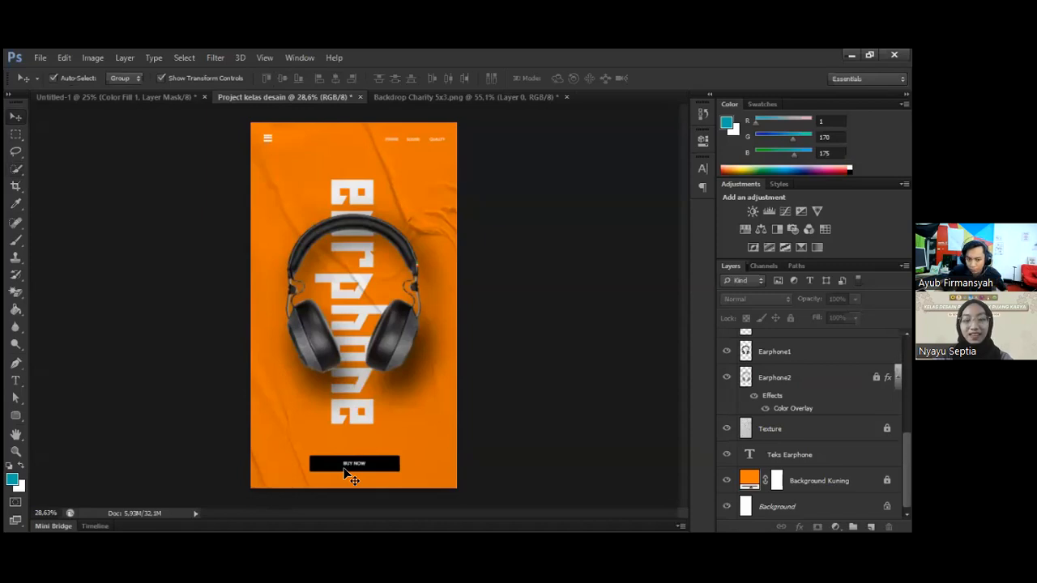
key(alt+Tab)
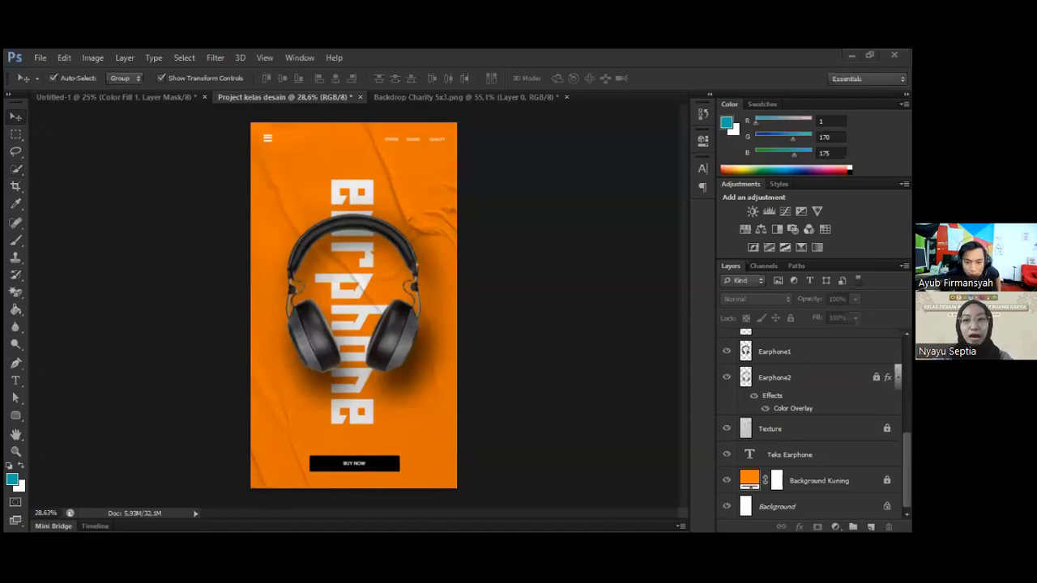